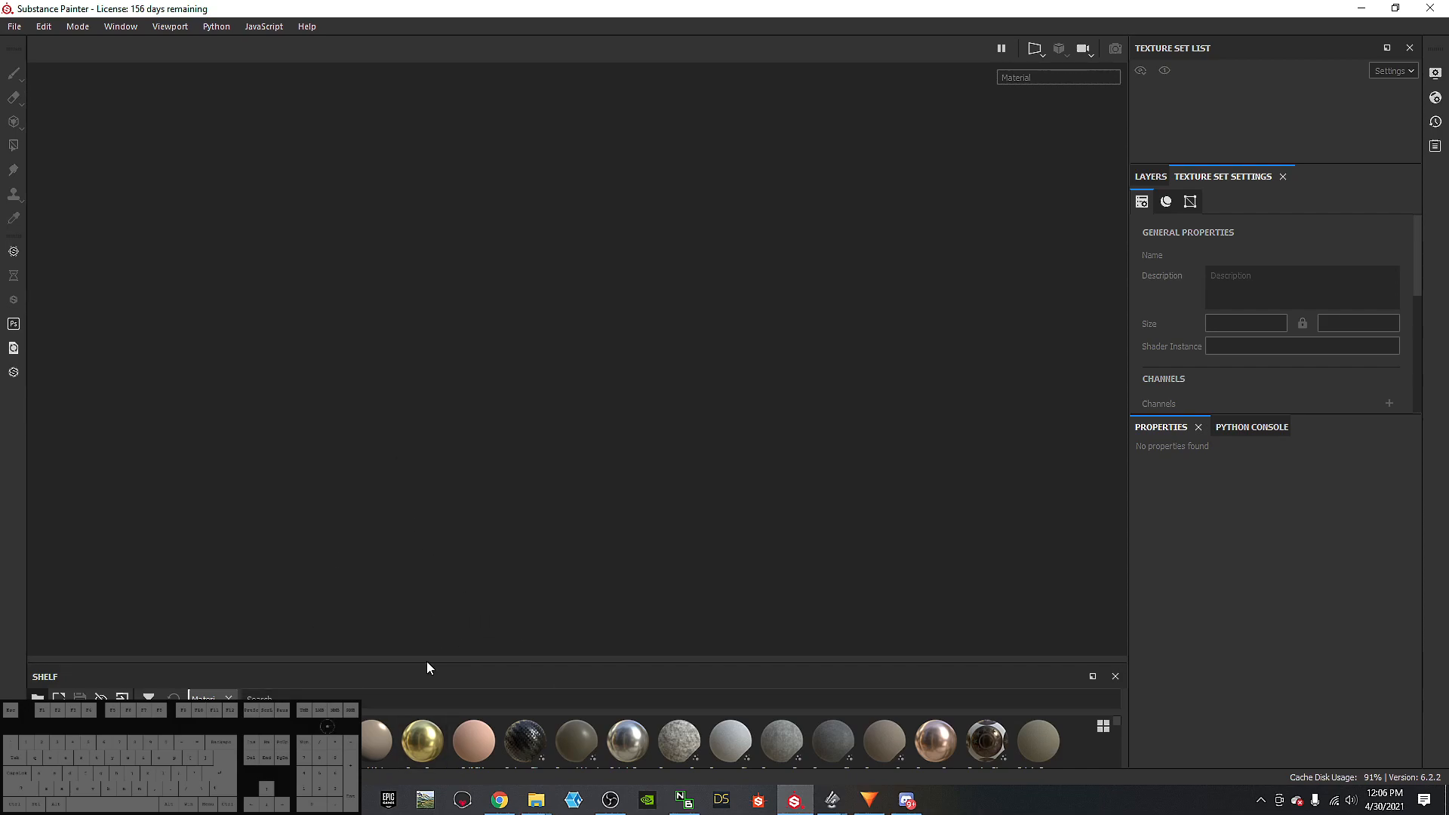
Step: Enlarge the shelf so more of it is visible and show its Project category
left_click_drag(427, 662, 424, 582)
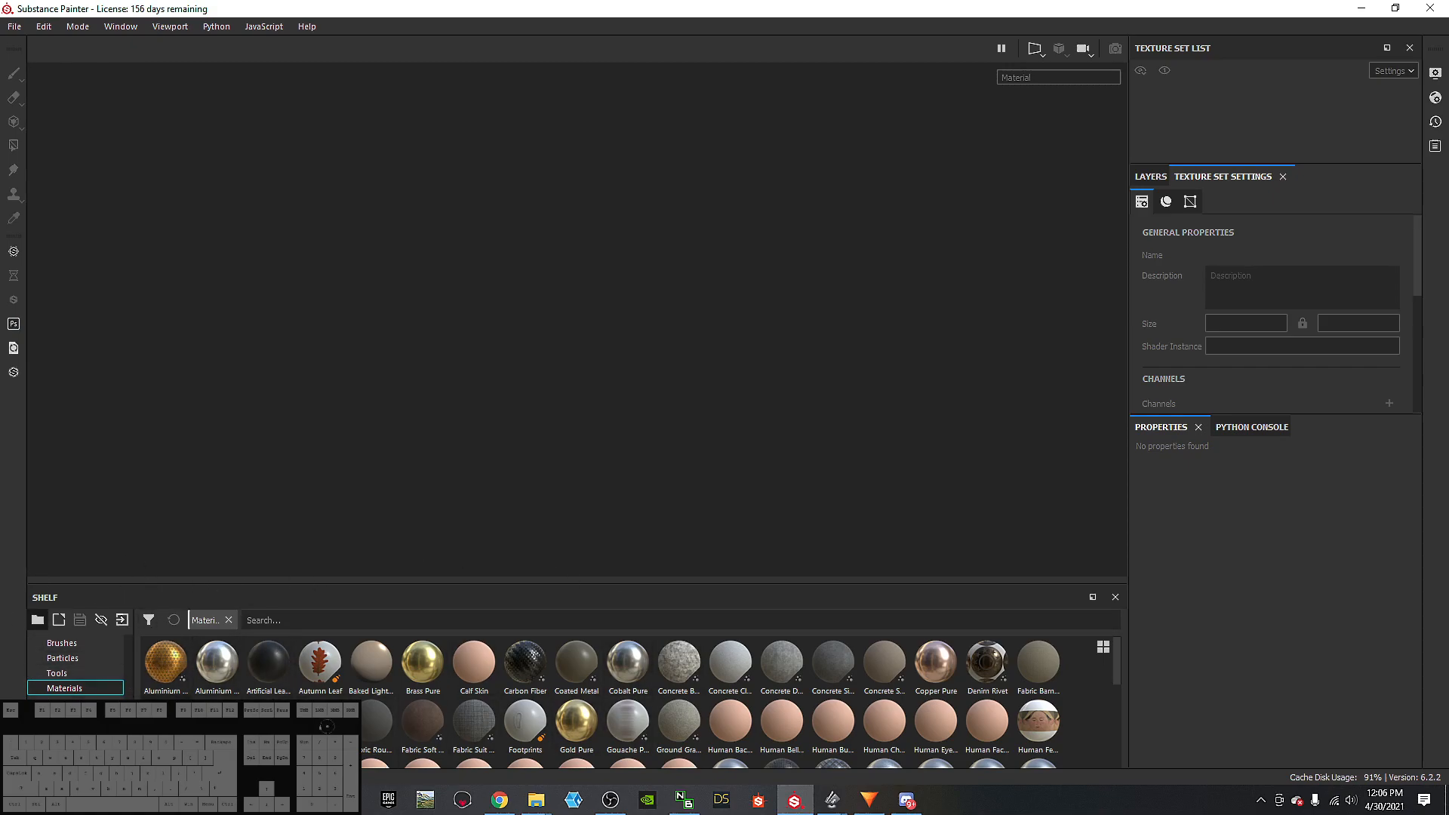
left_click(85, 641)
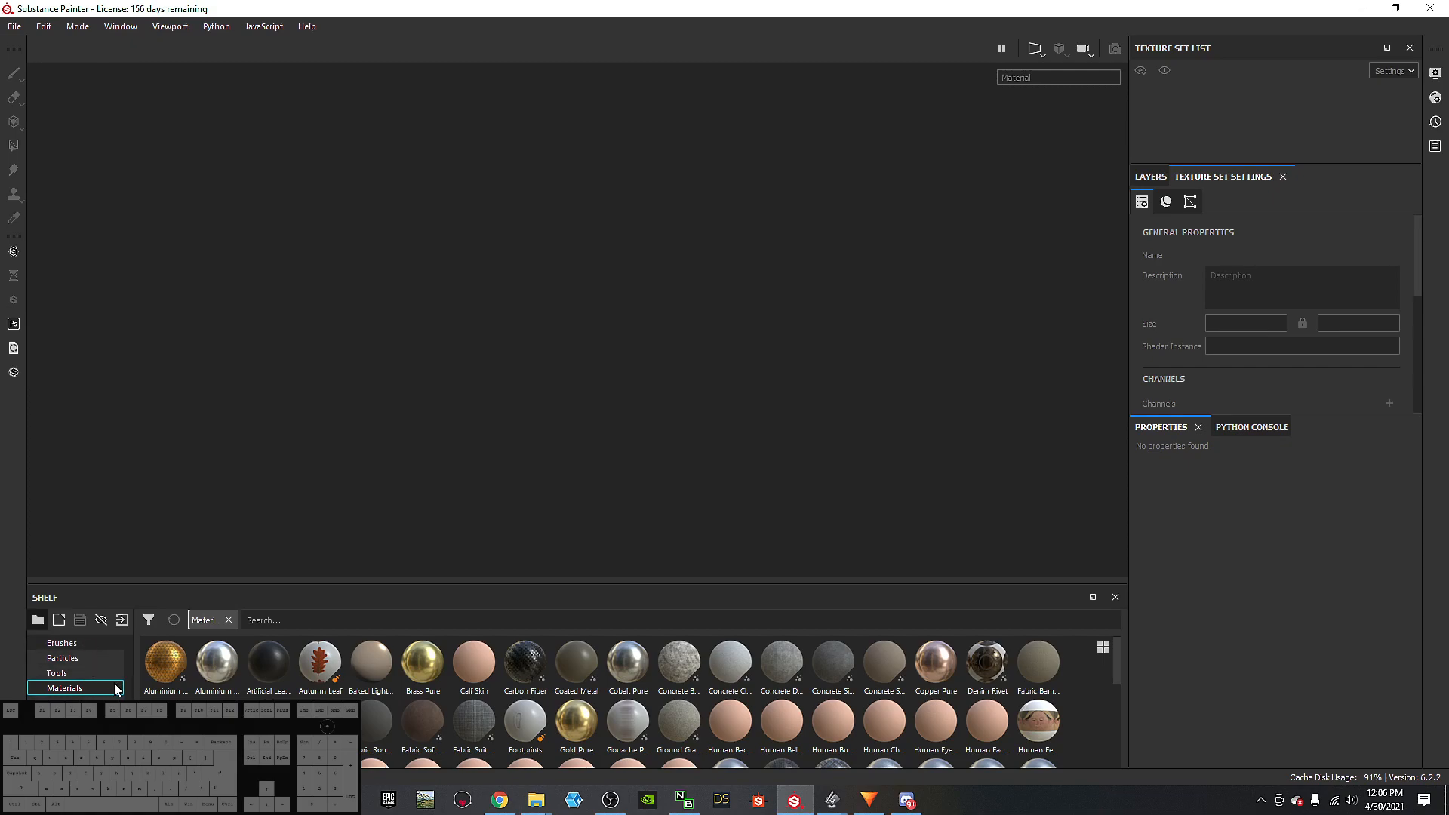
left_click_drag(127, 723, 125, 656)
left_click(95, 657)
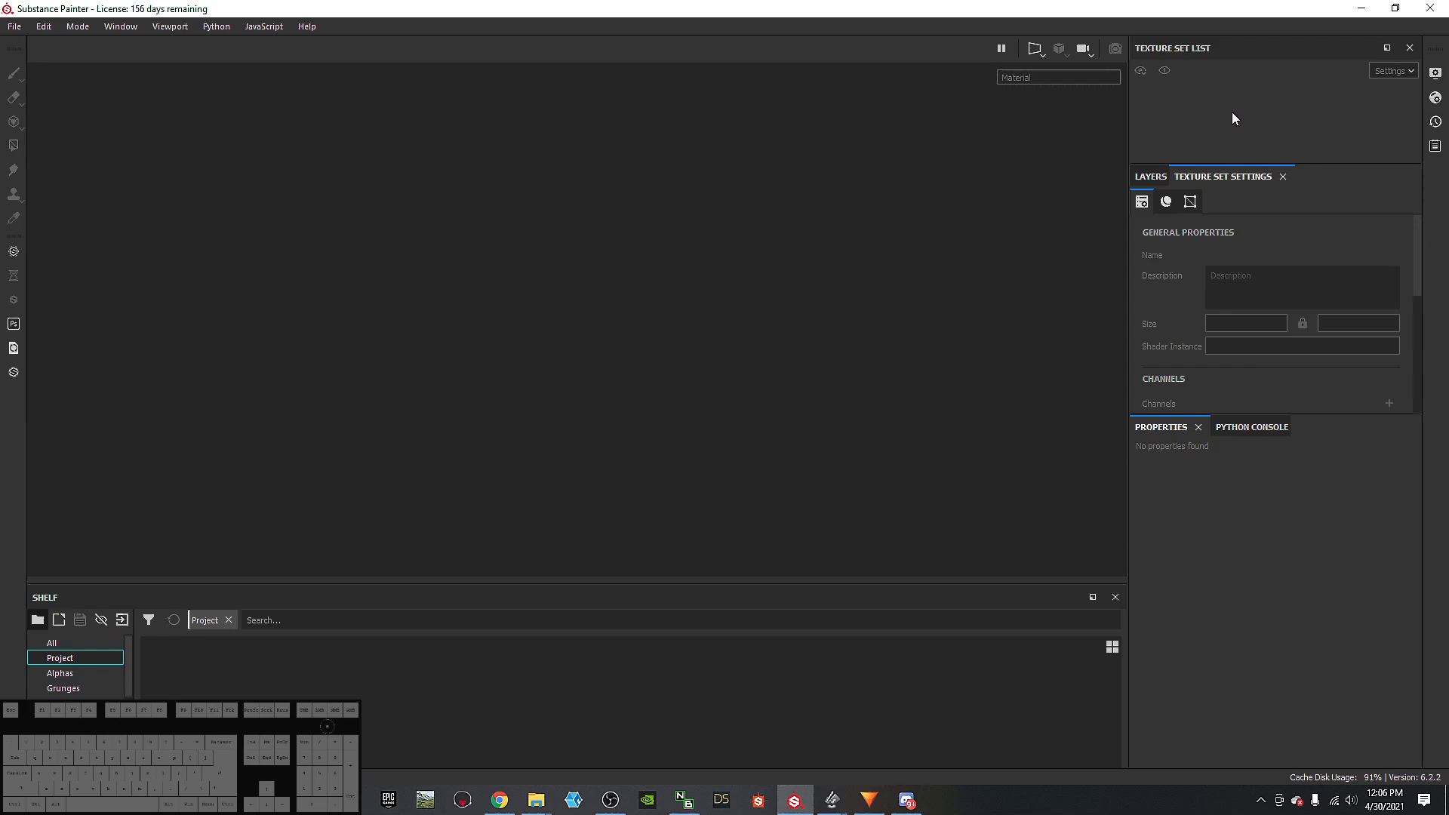
left_click(1150, 176)
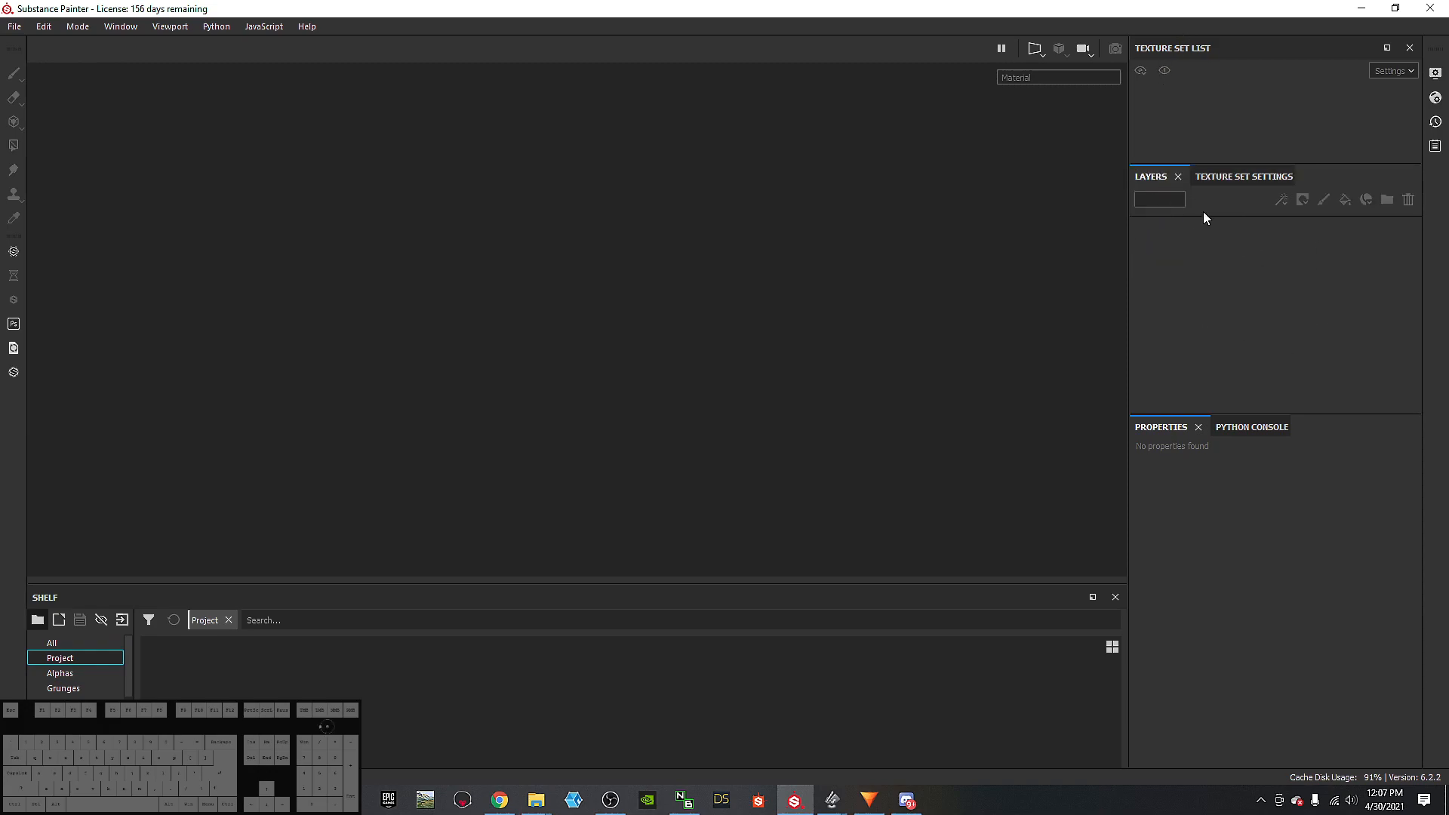
left_click(1243, 172)
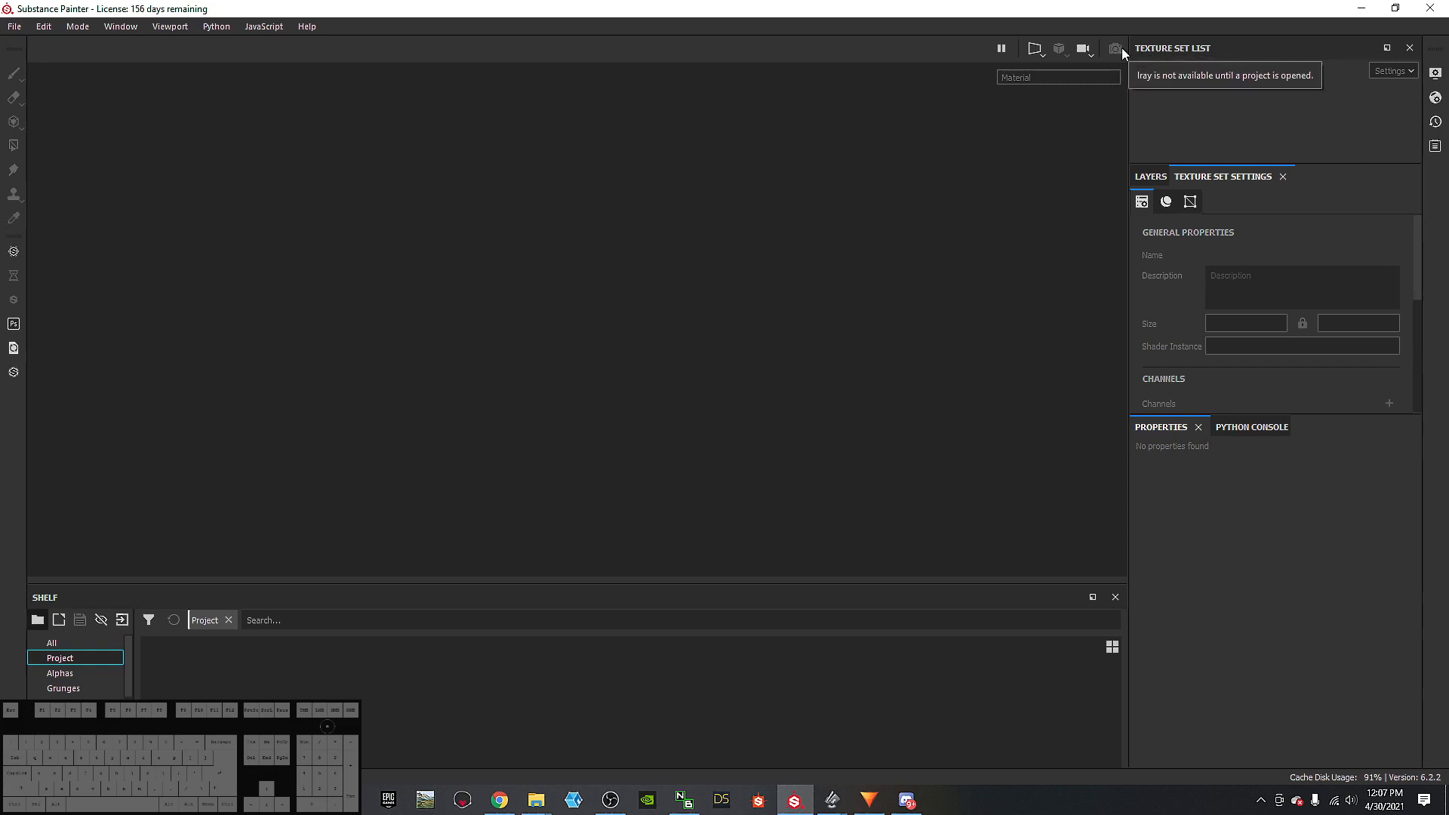
Step: Try the 3D-only and 2D-only viewport layouts and finish with the combined 3D/2D layout
left_click(1035, 53)
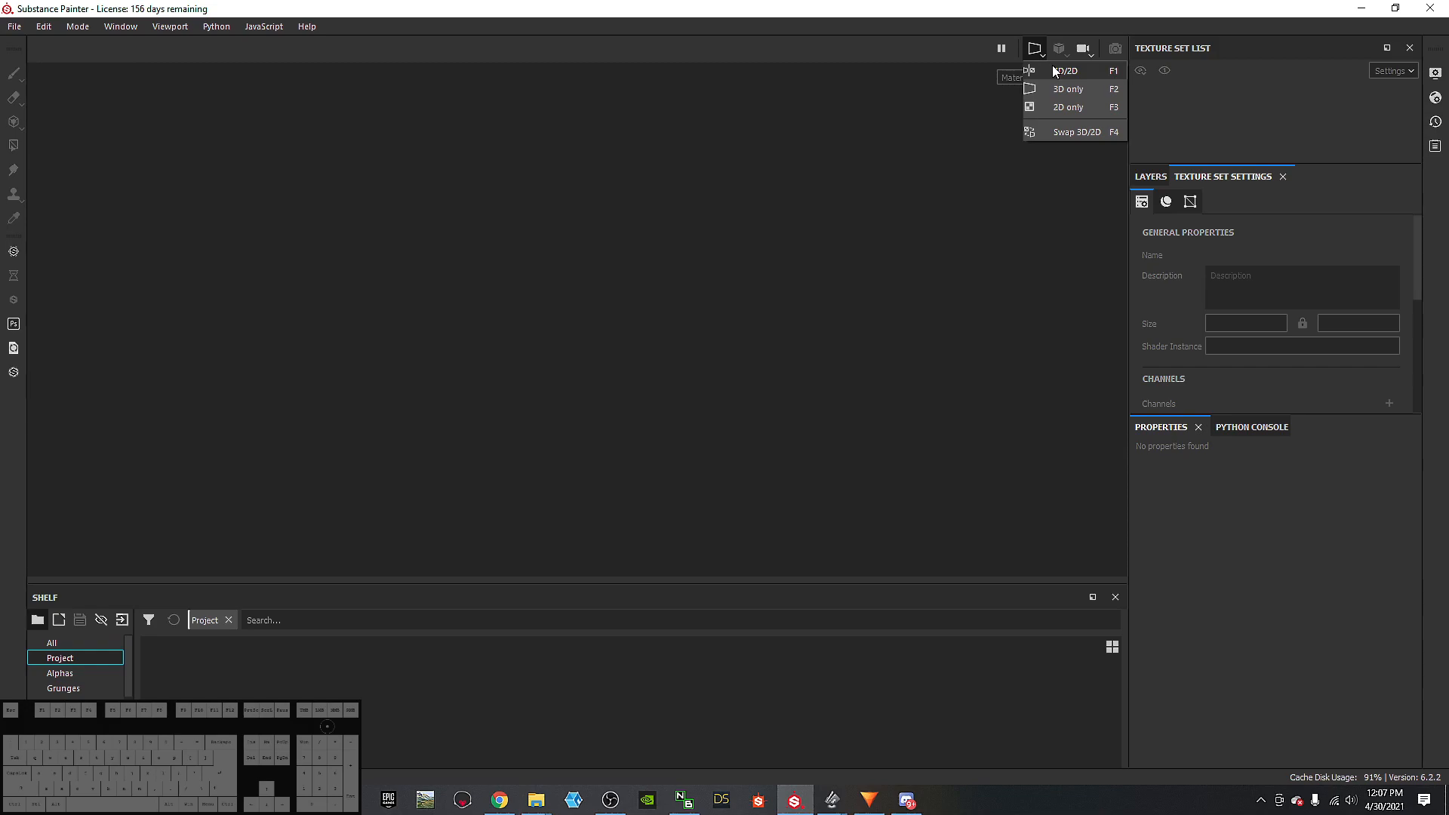
left_click(1031, 2)
key("F1")
key("F2")
key("F3")
key("F1")
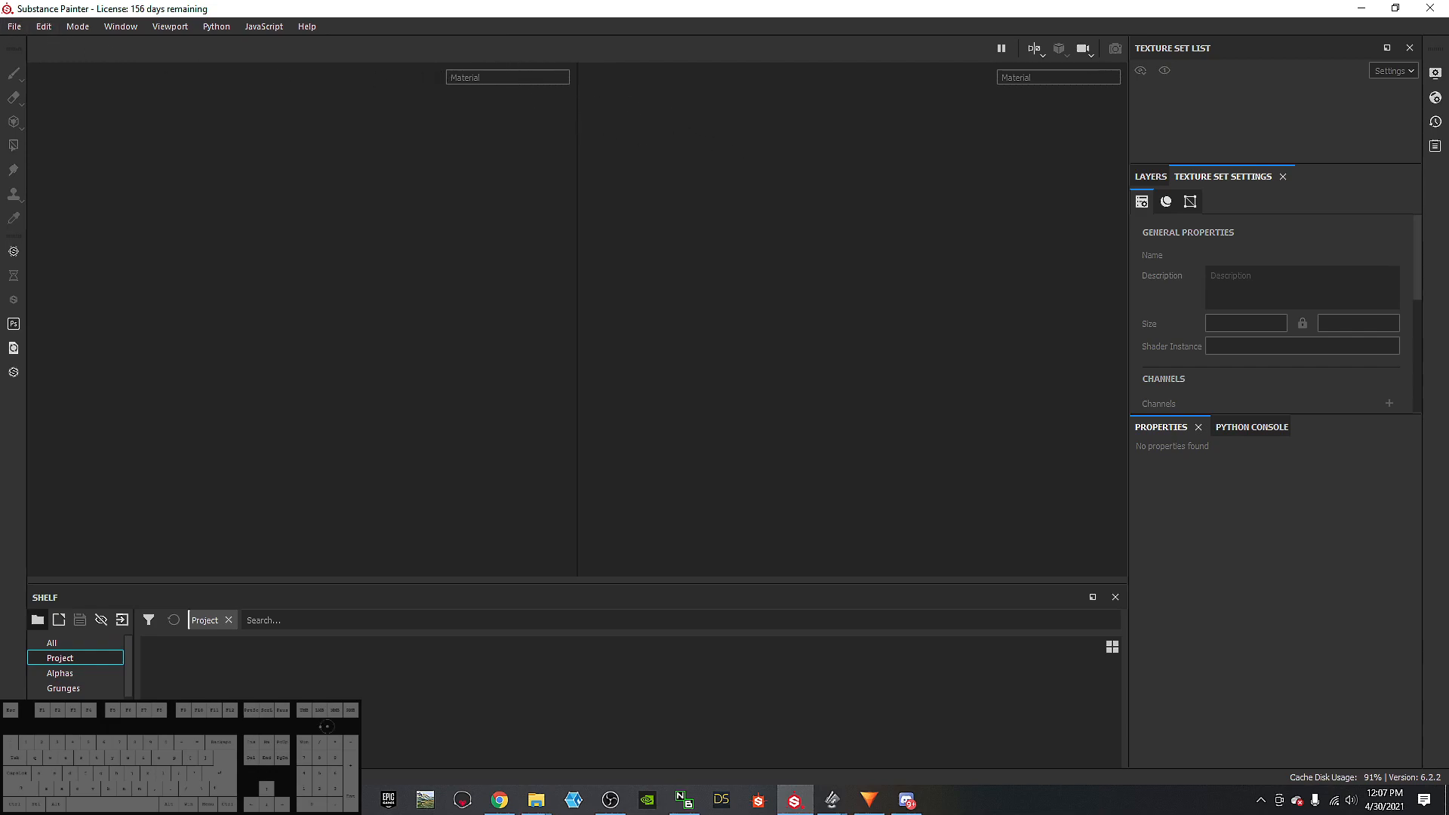
Step: Start a new project and select Mario_Platform_LOD2 from the Downloads folder as its mesh file
left_click(15, 27)
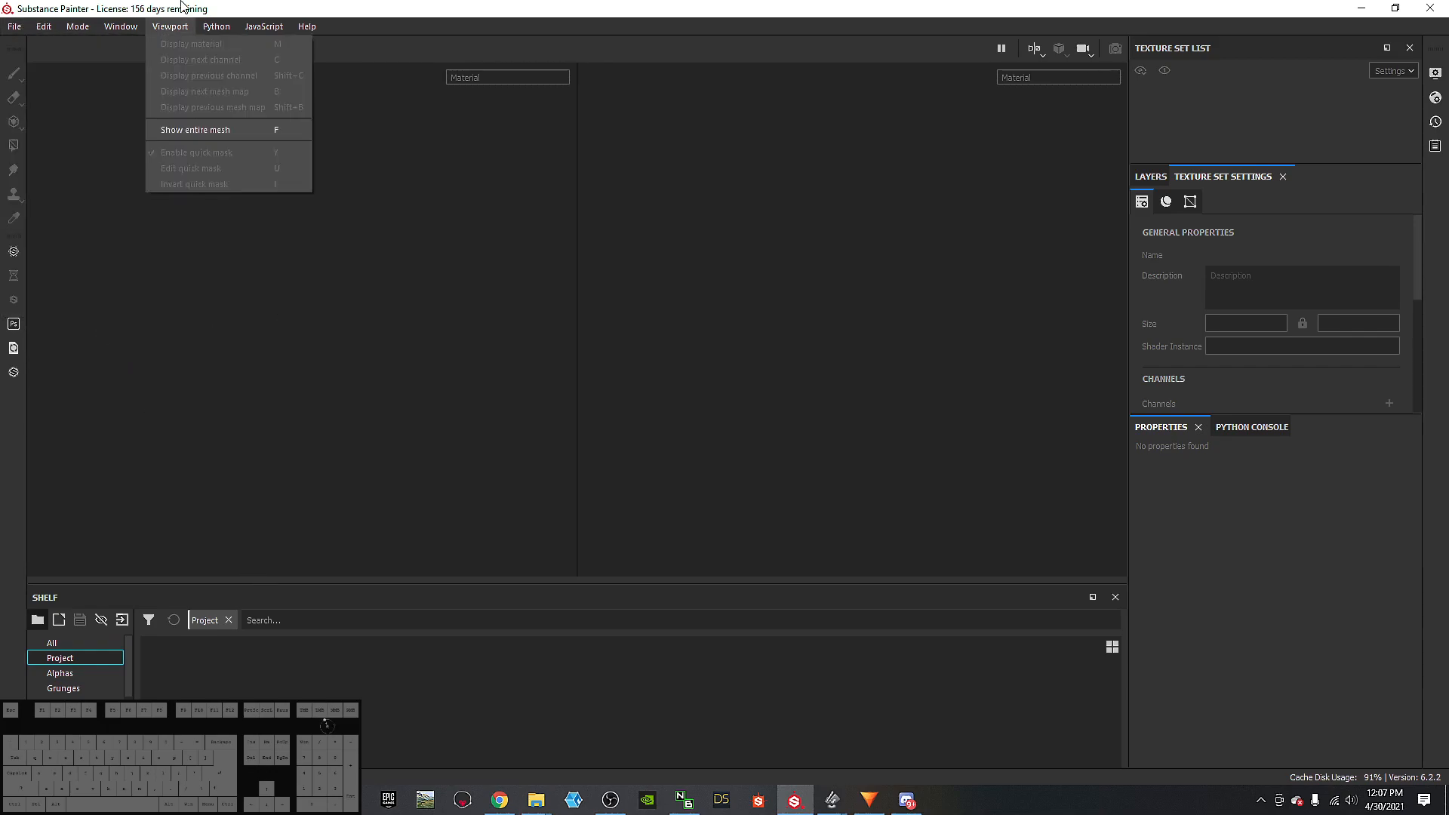
left_click(18, 30)
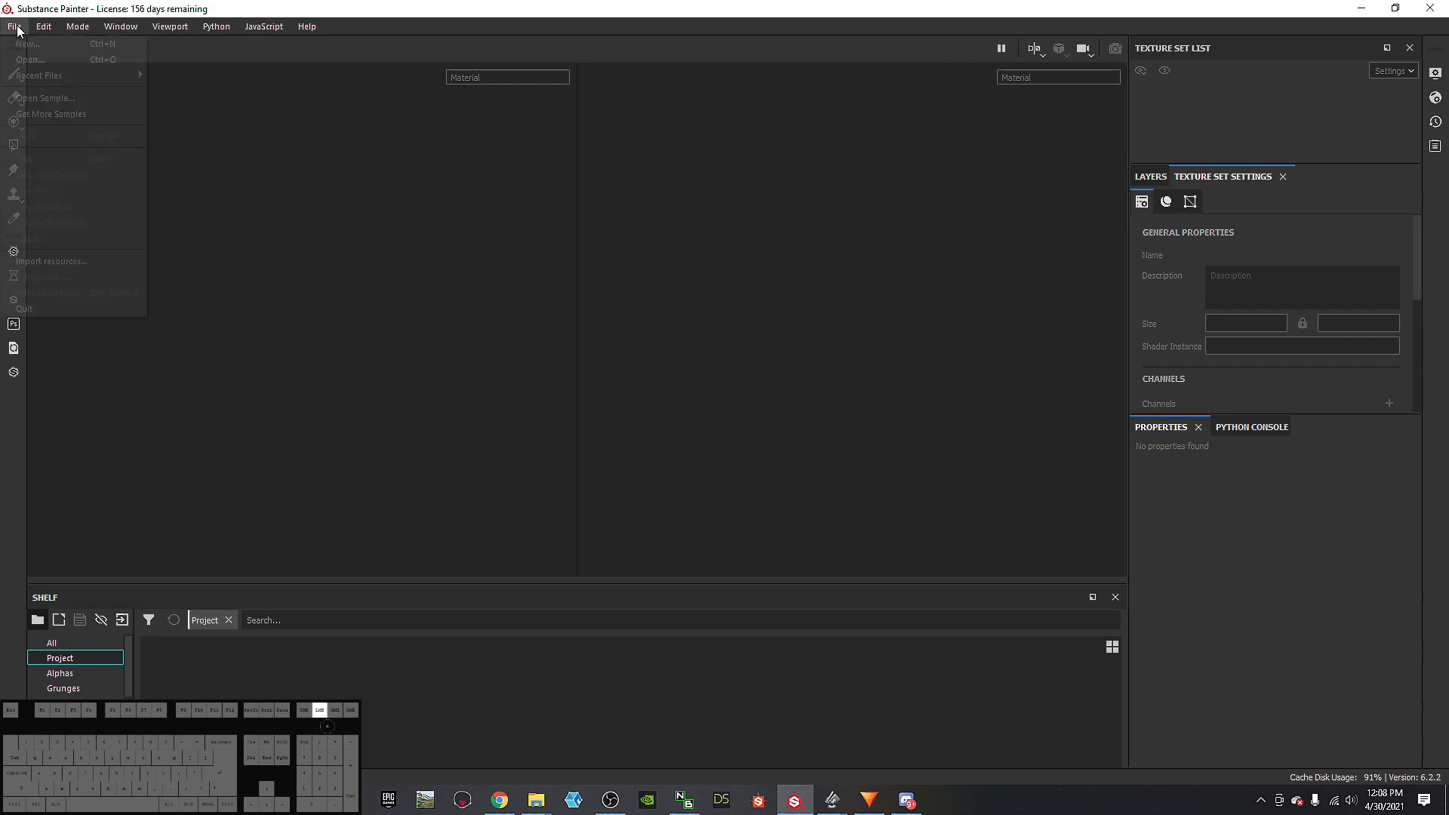
left_click(15, 27)
left_click(29, 45)
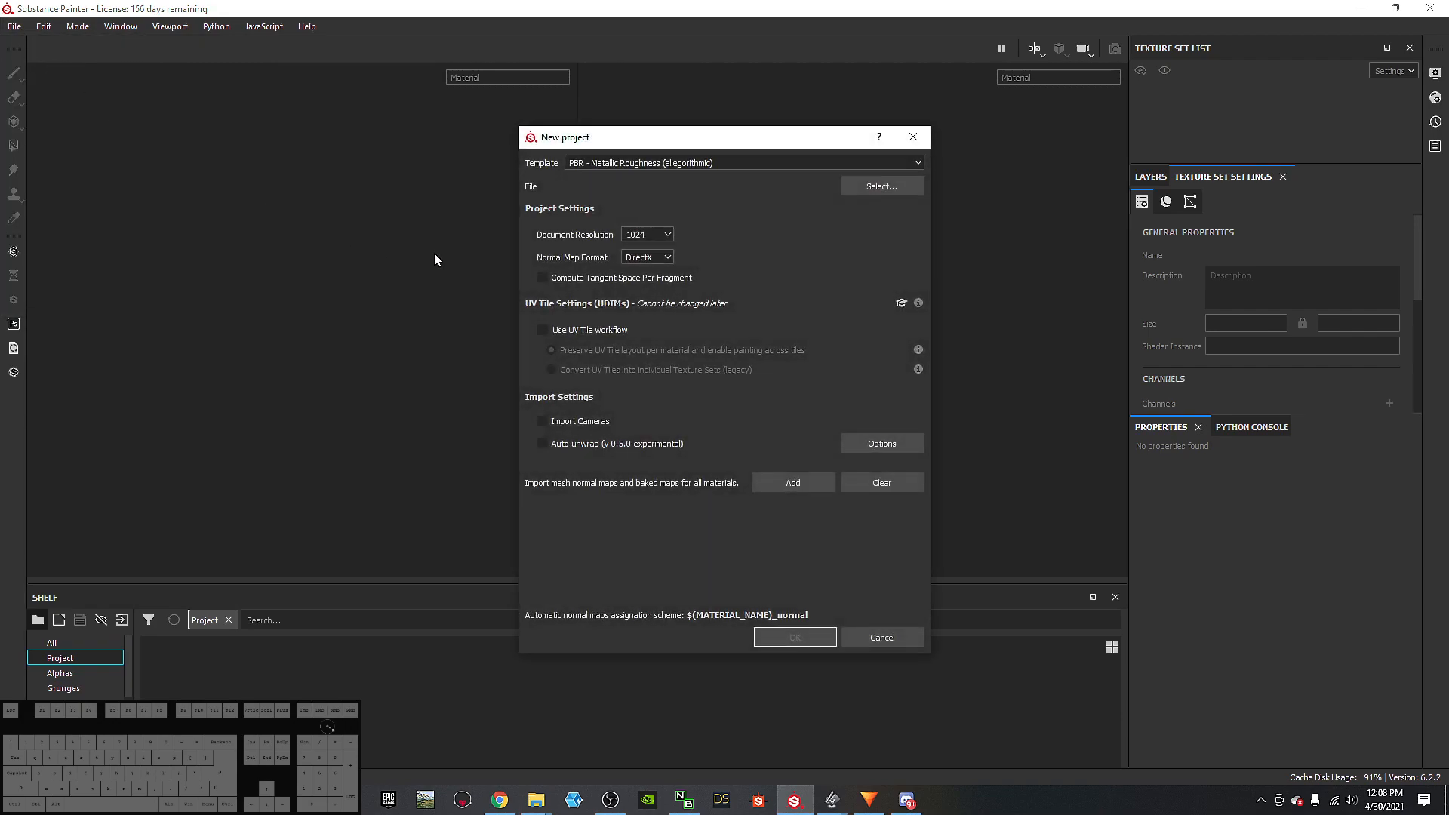
left_click_drag(617, 148, 496, 93)
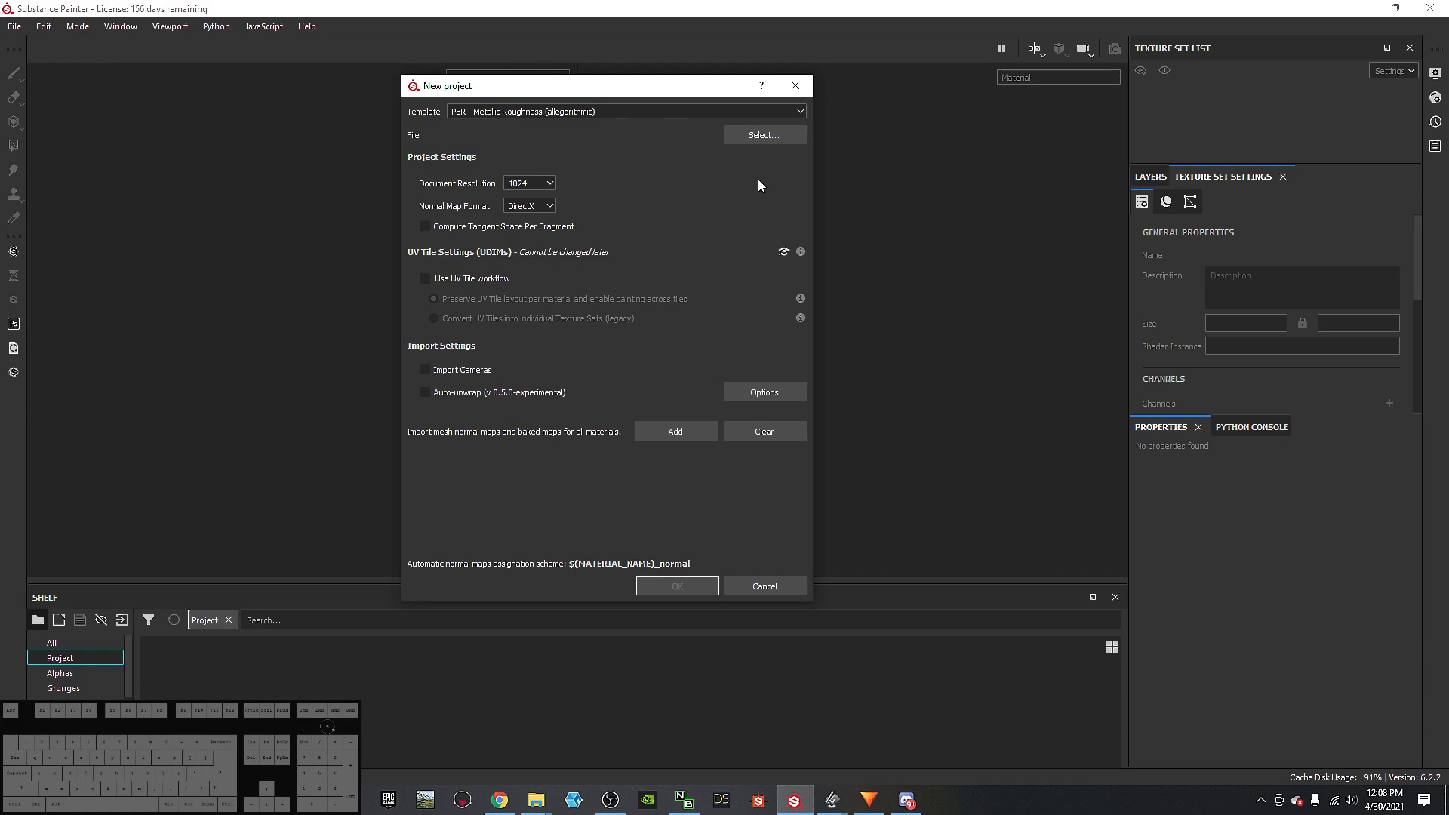
left_click(762, 136)
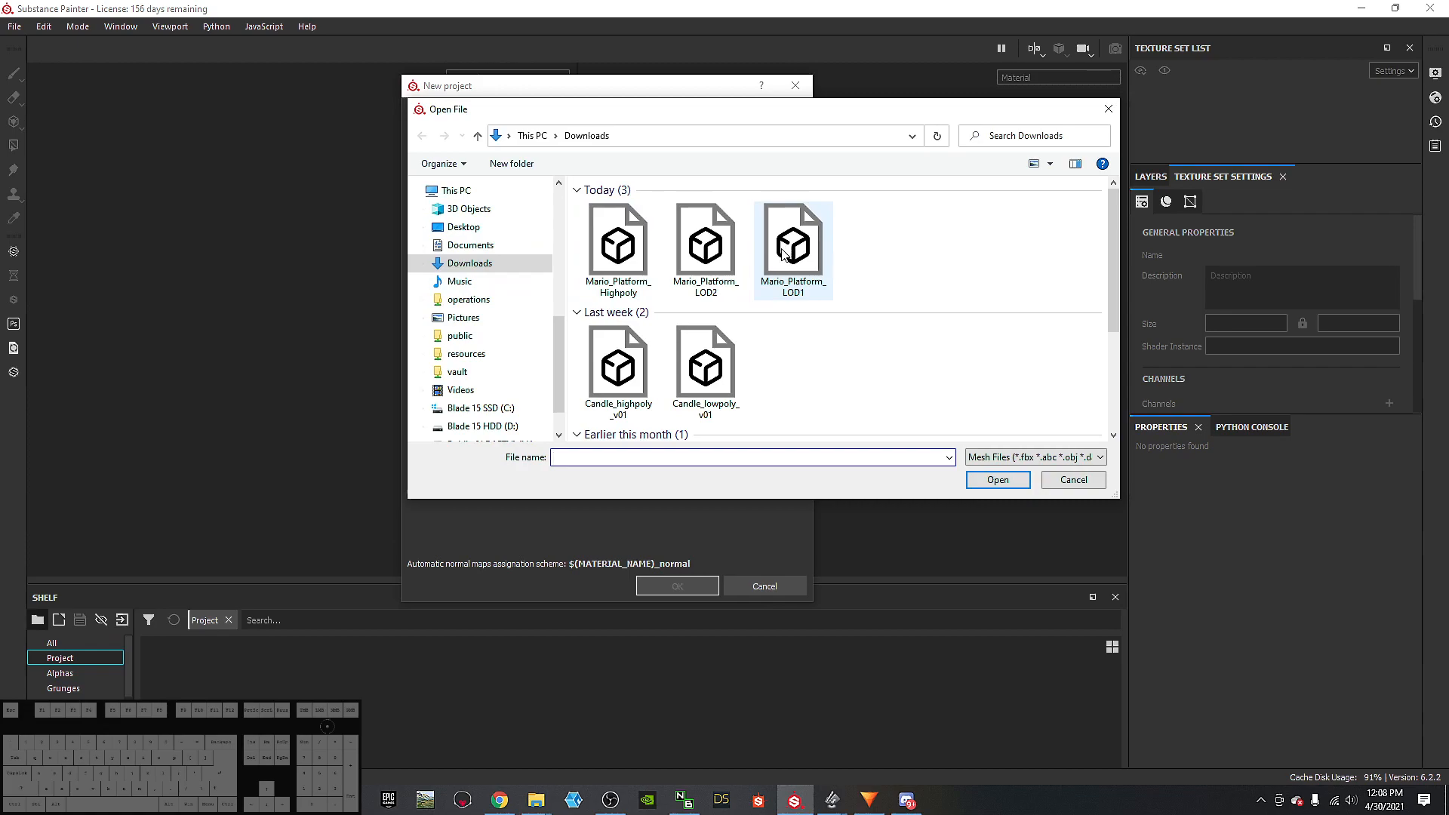
left_click(713, 256)
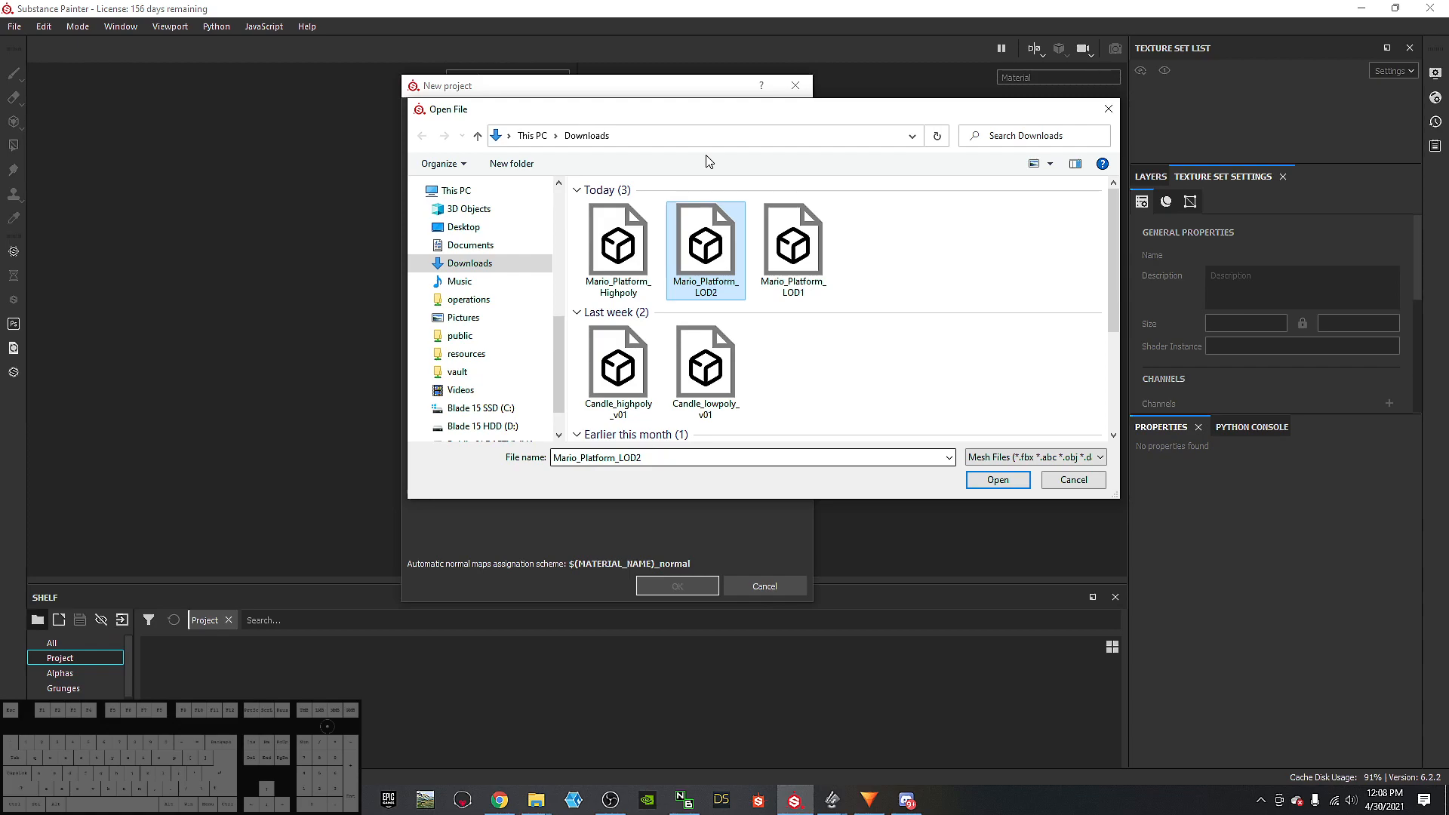
double_click(707, 257)
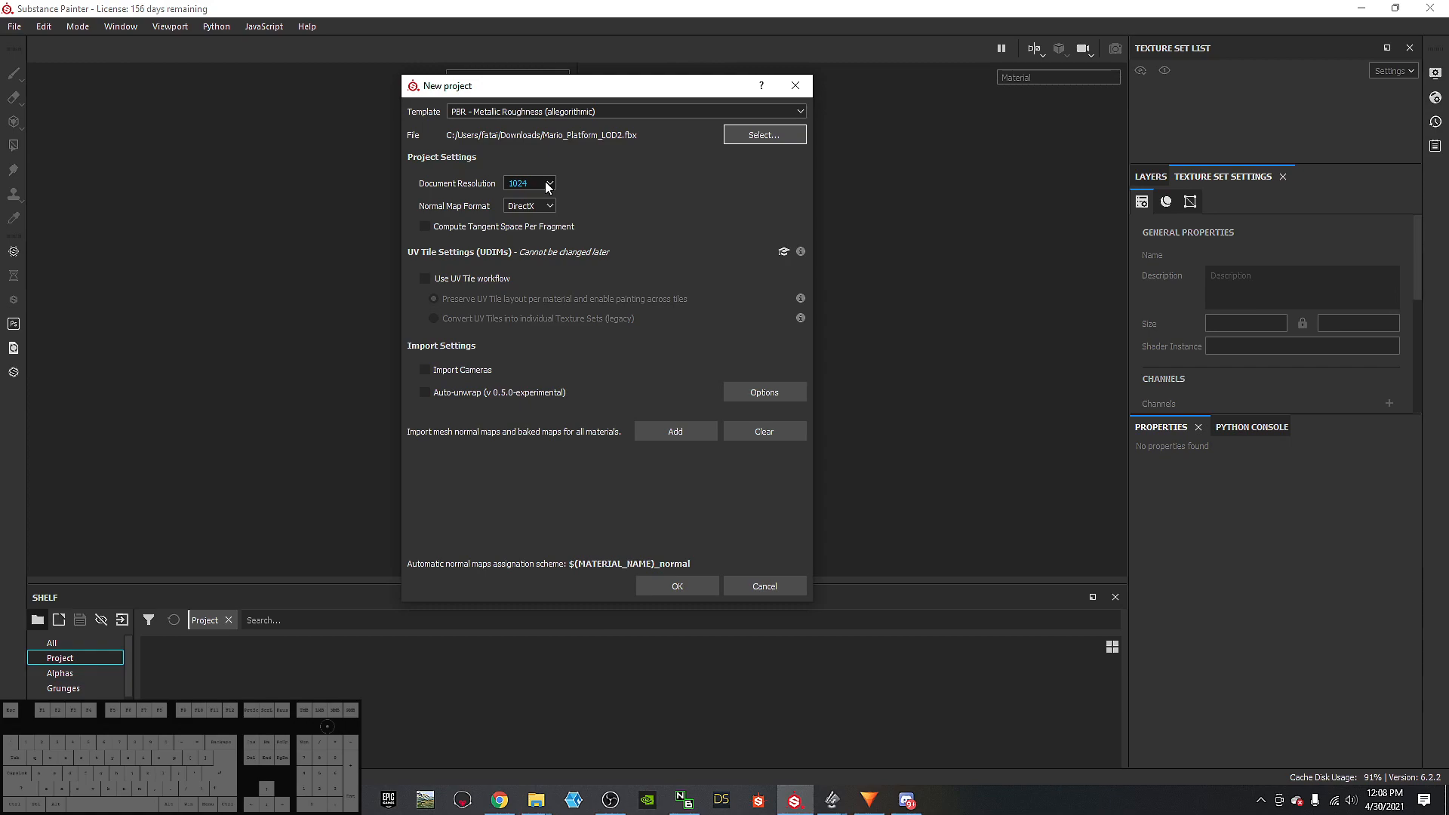
Step: Create the project with a document resolution of 2048 and the OpenGL normal map format
left_click(548, 185)
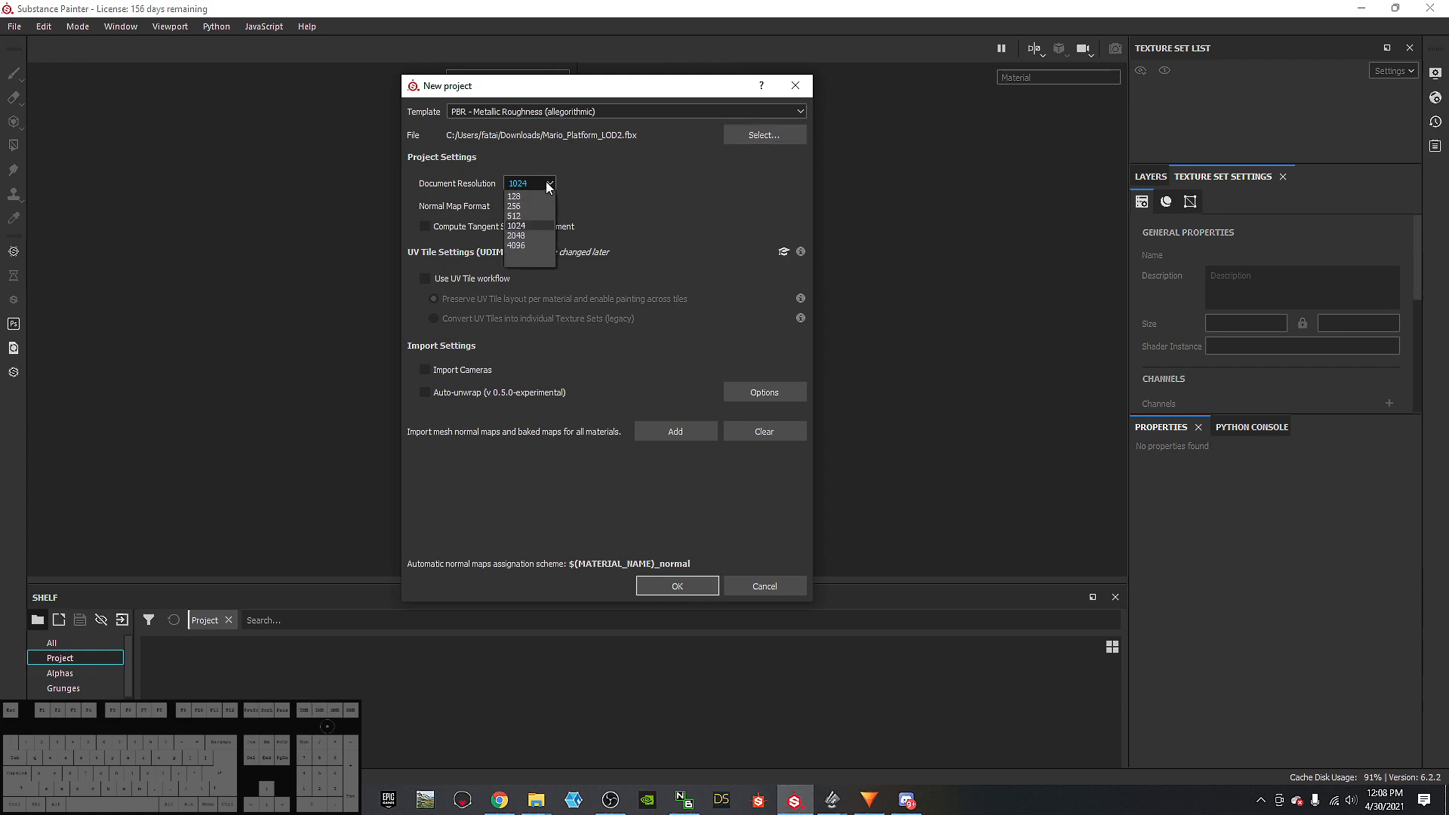
left_click(516, 236)
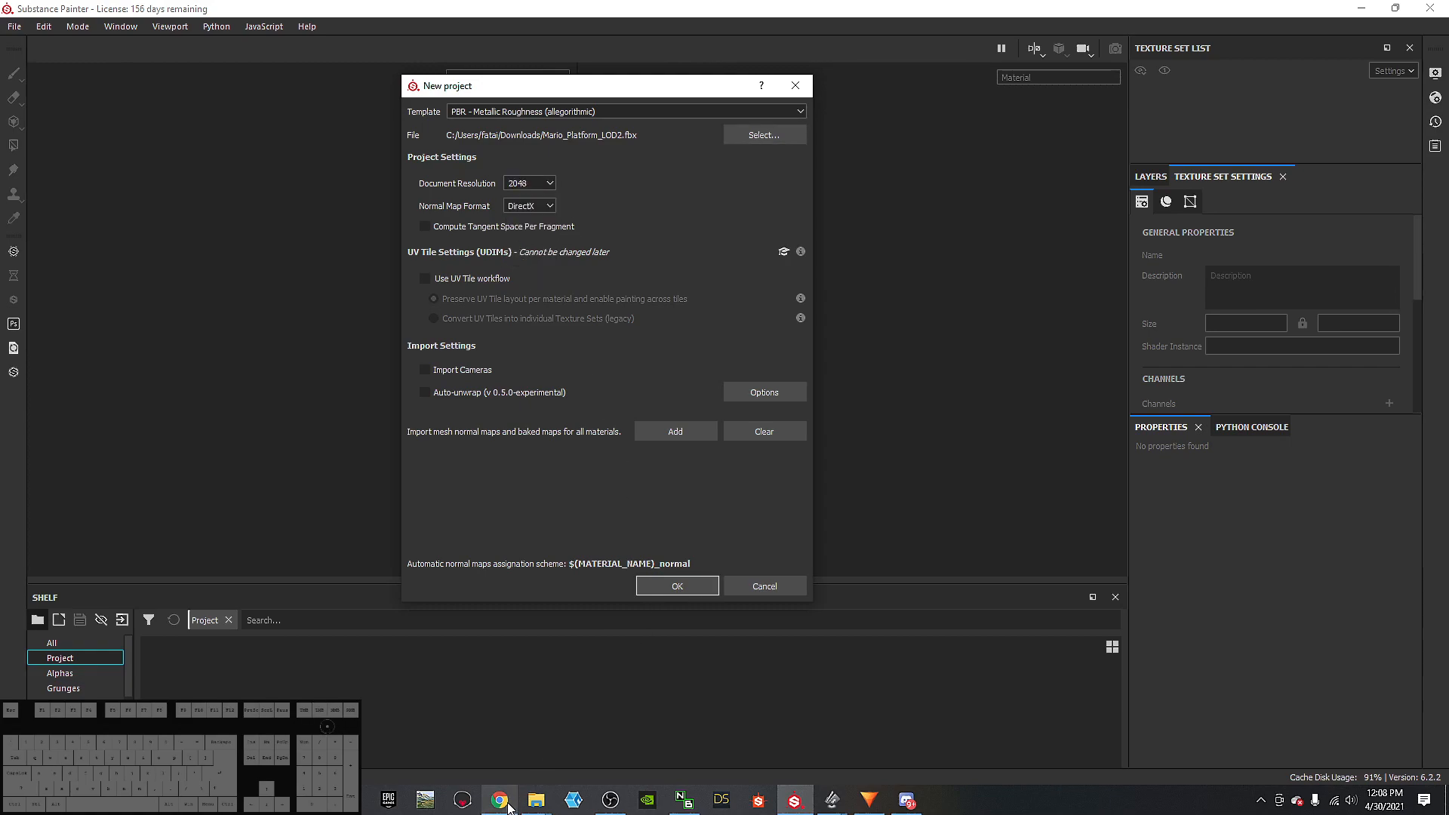
mouse_move(903, 798)
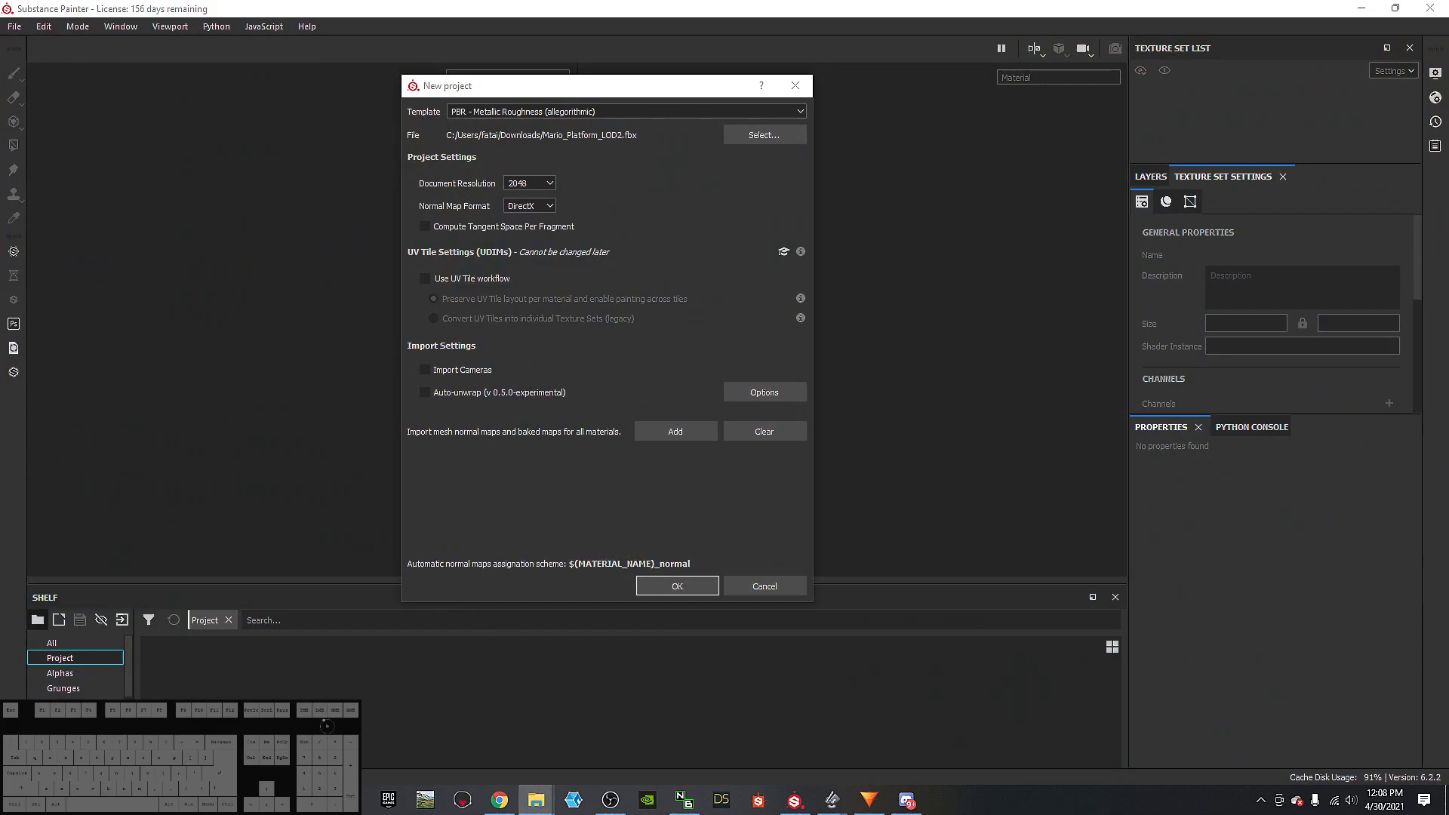
left_click(535, 799)
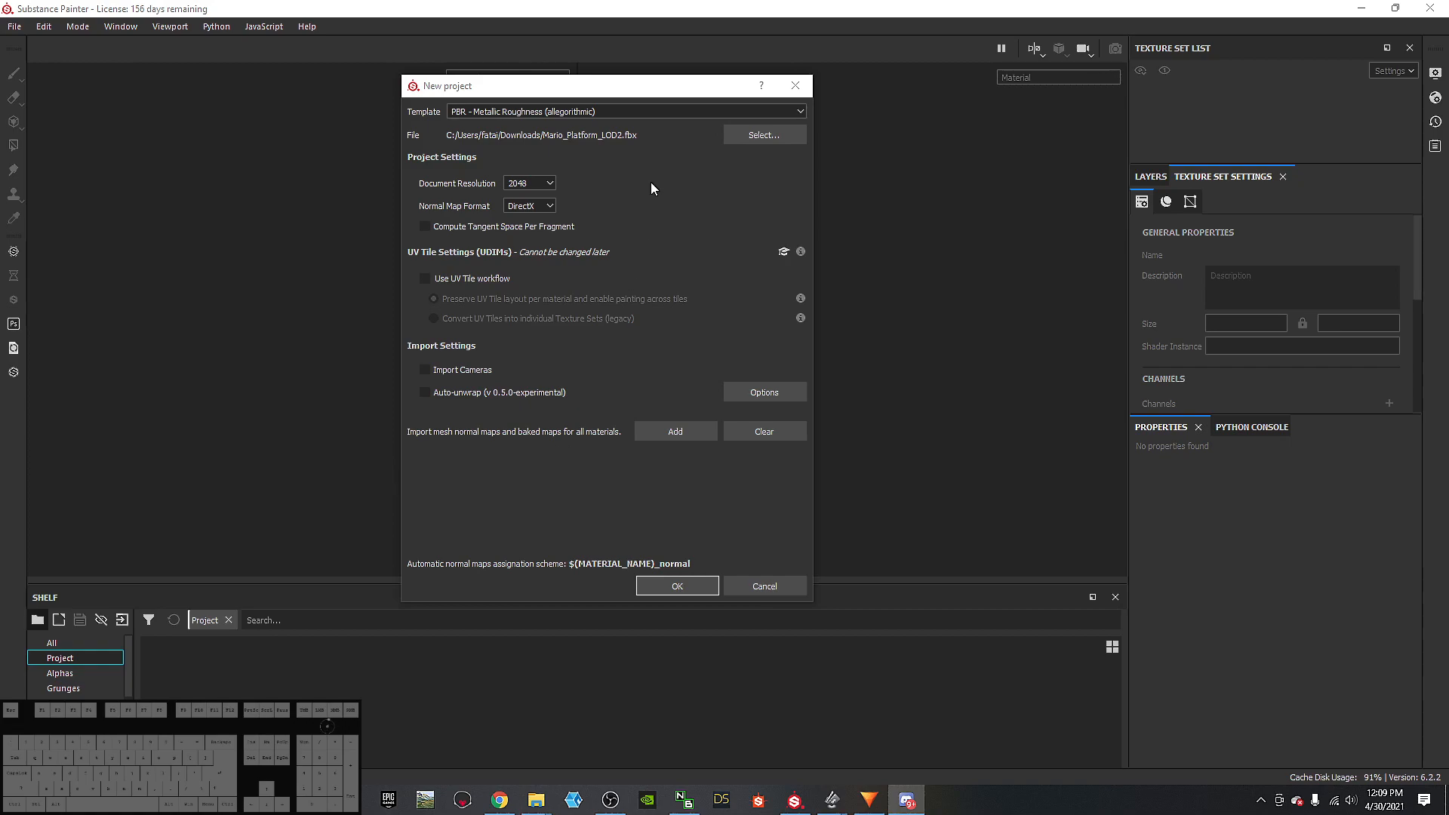
left_click(530, 206)
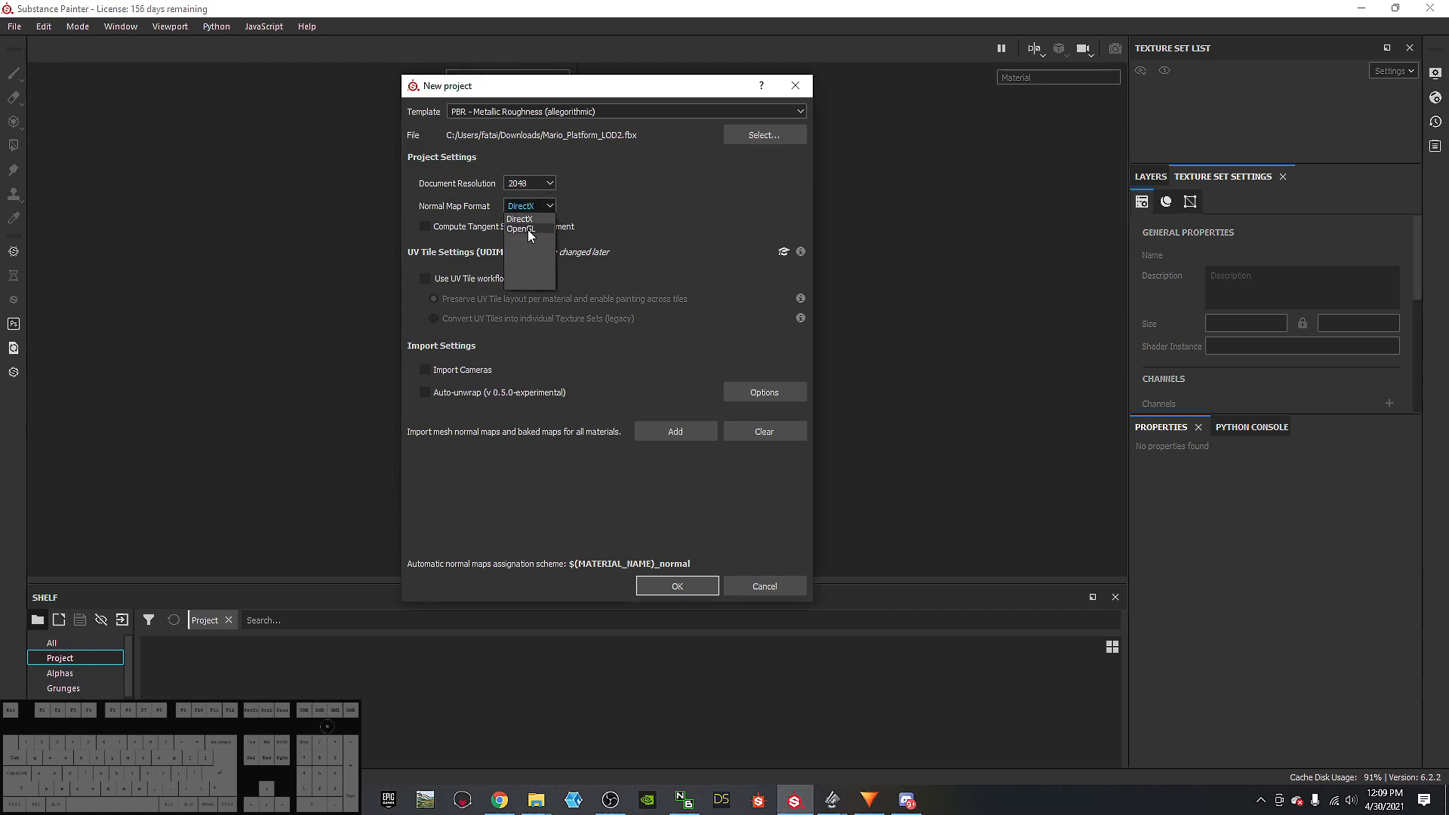
left_click(530, 229)
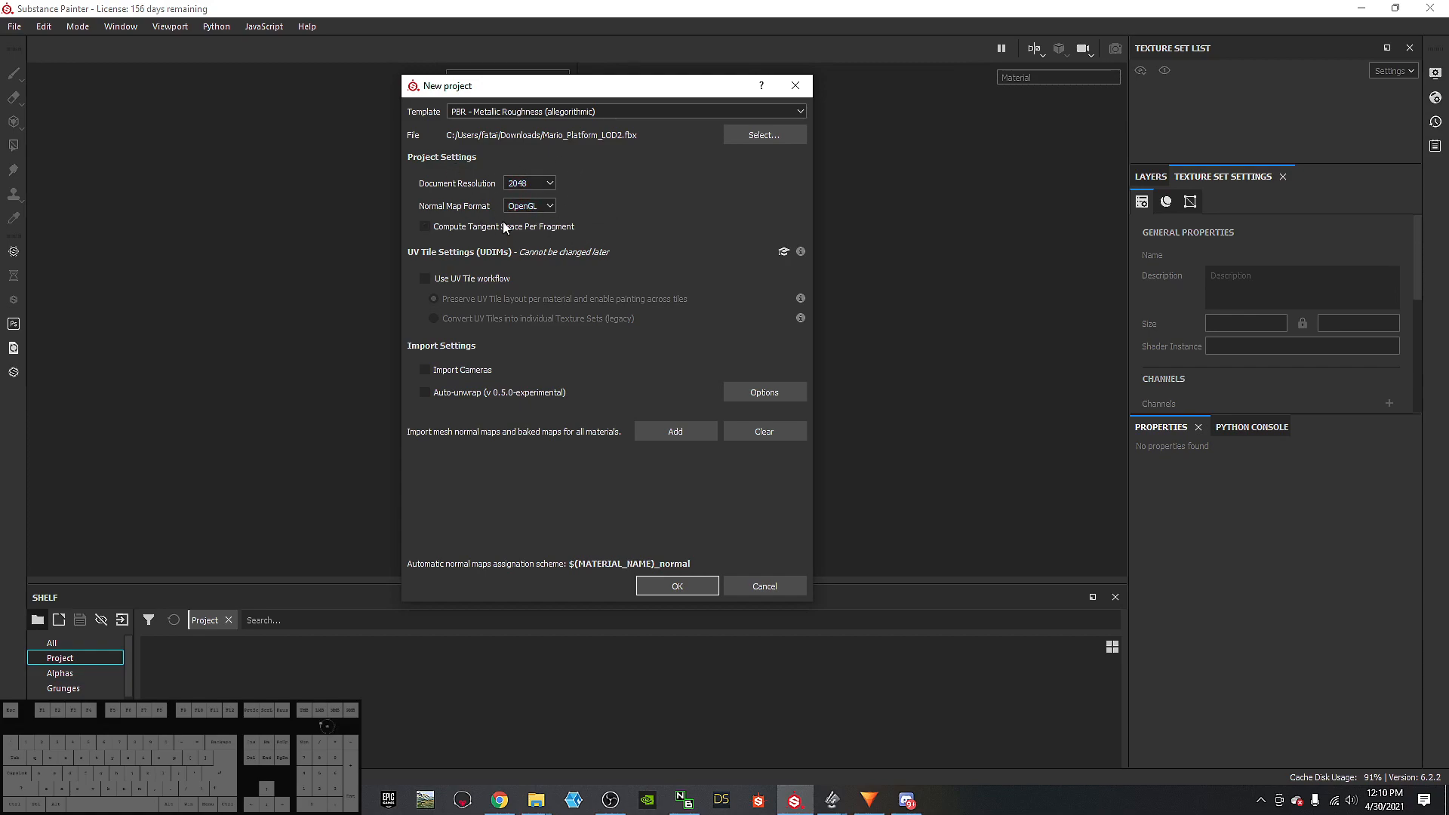
left_click(571, 226)
left_click(677, 586)
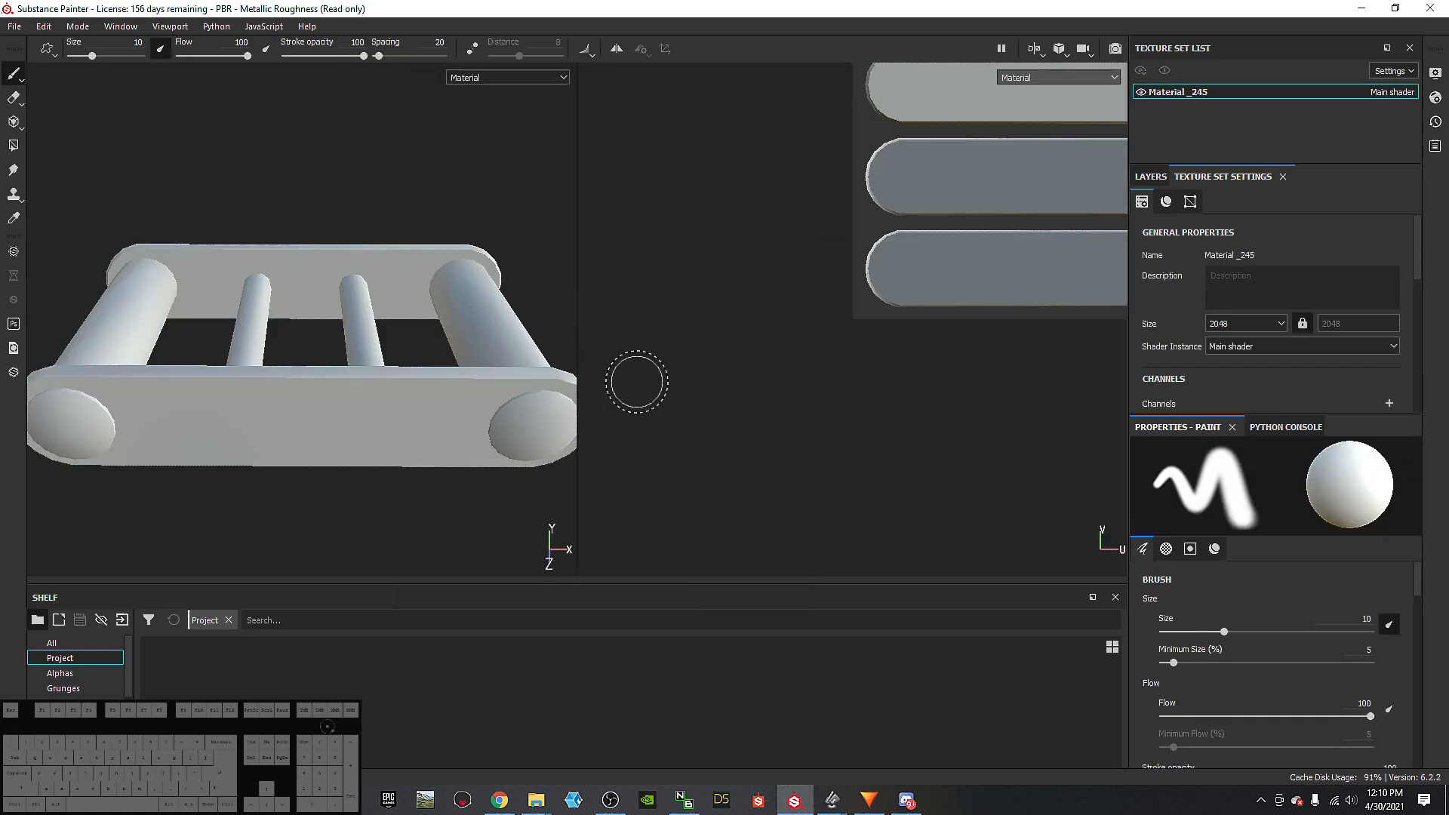
Step: Activate the Polygon Fill tool and examine the platform's mesh edges from several sides
scroll(633, 272, "down", 5)
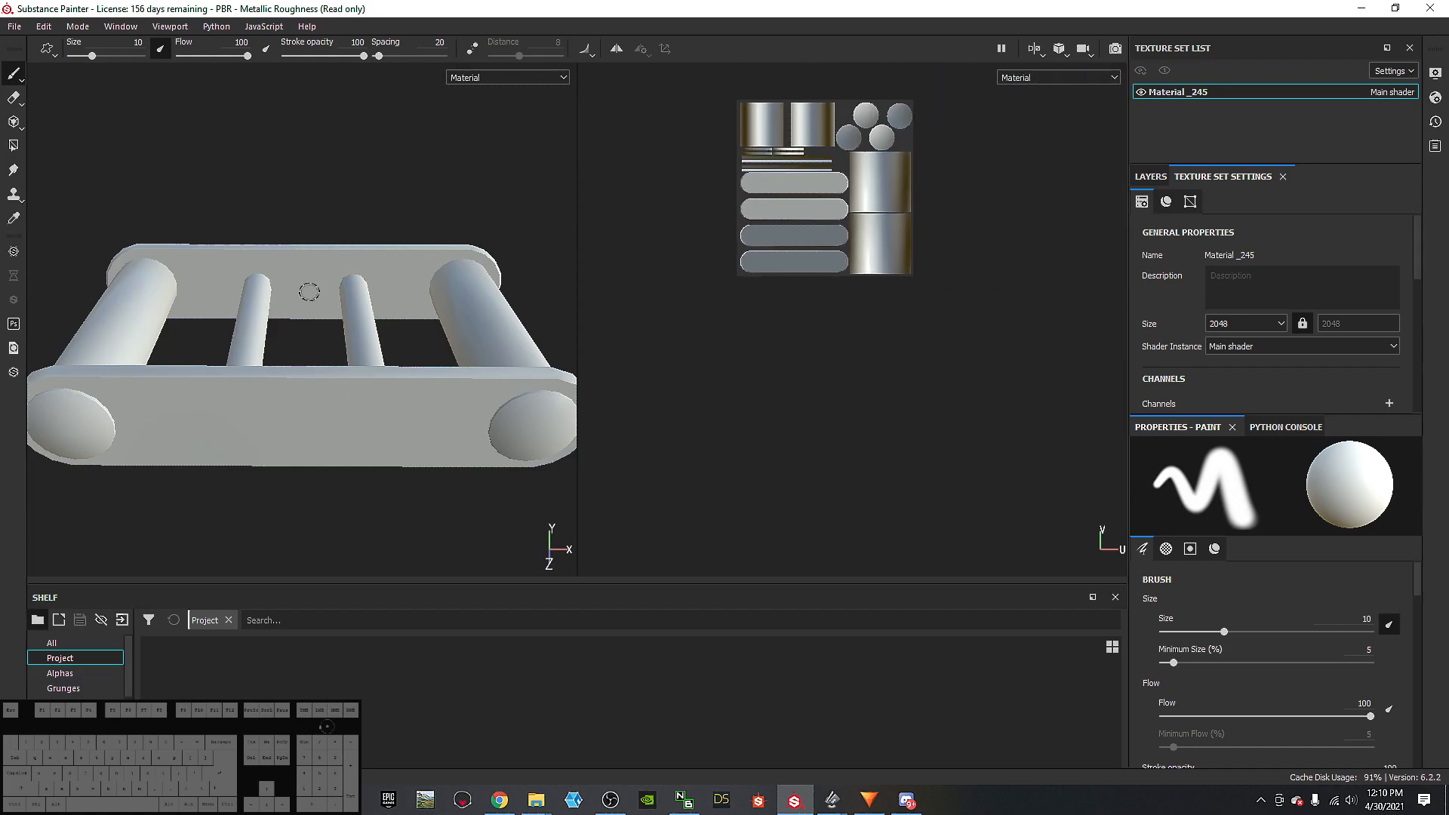
left_click_drag(456, 178, 558, 121, "alt")
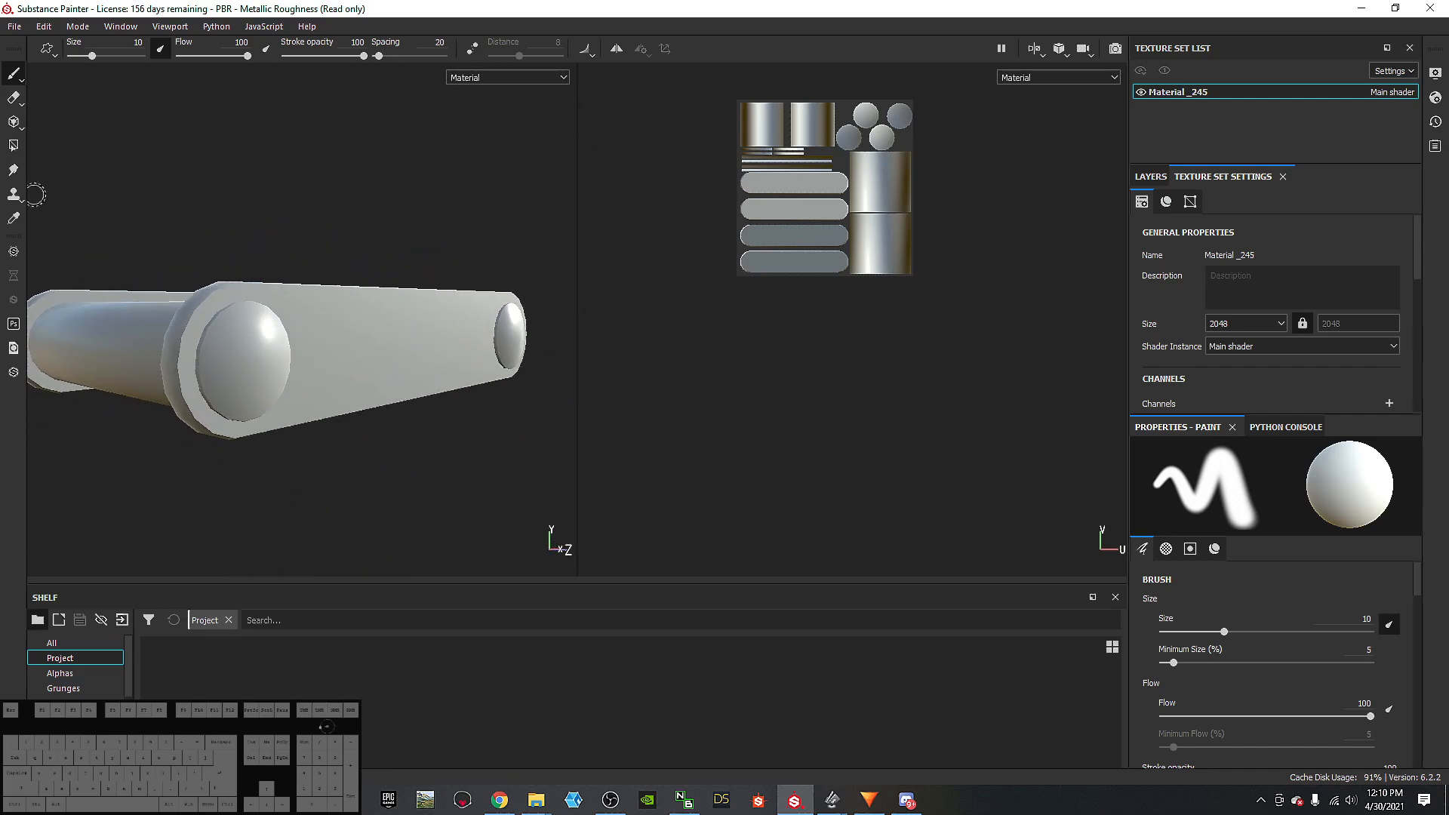
left_click(13, 148)
left_click_drag(281, 201, 87, 226, "alt")
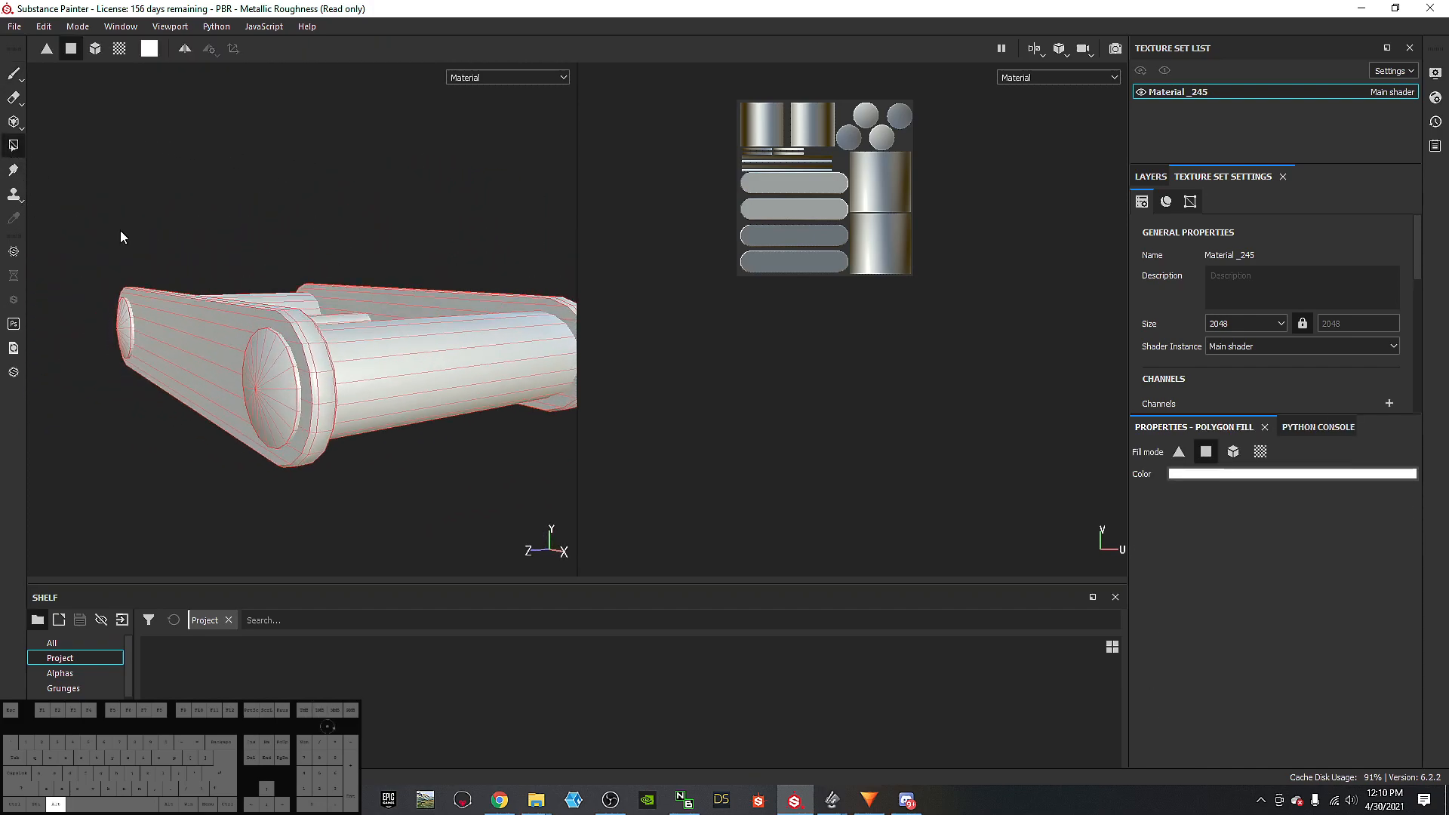
mouse_move(327, 249)
left_mouse_down("alt")
mouse_move(314, 220)
mouse_move(286, 210)
mouse_move(531, 236)
mouse_move(636, 210)
mouse_move(310, 230)
left_mouse_up("alt")
left_click_drag(243, 301, 268, 174, "alt")
scroll(221, 195, "up", 5)
scroll(293, 213, "down", 6)
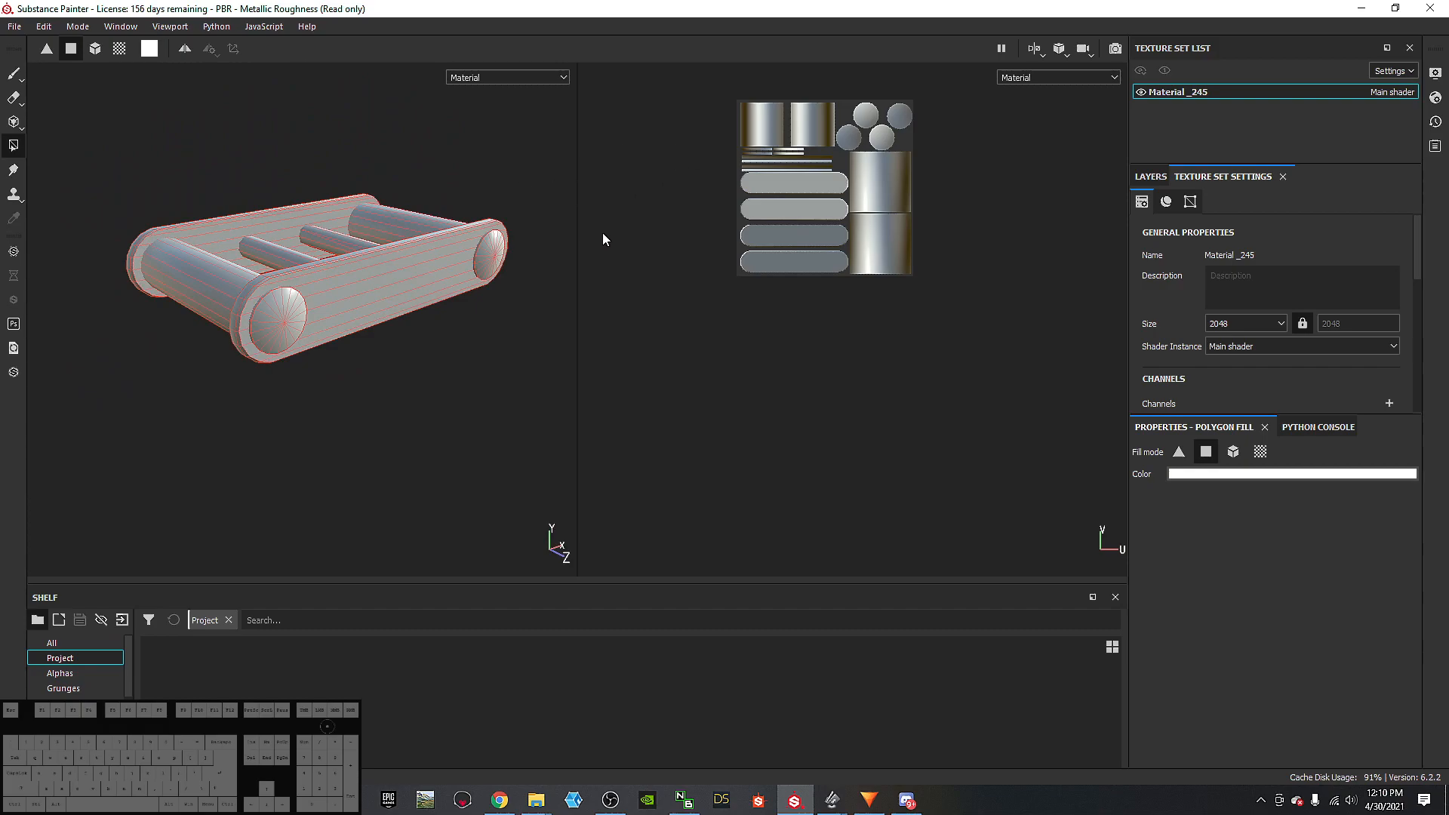
Step: Compare the platform in the combined, 3D-only and 2D-only layouts, swap the two views, and finish in 3D only
key("F2")
key("F1")
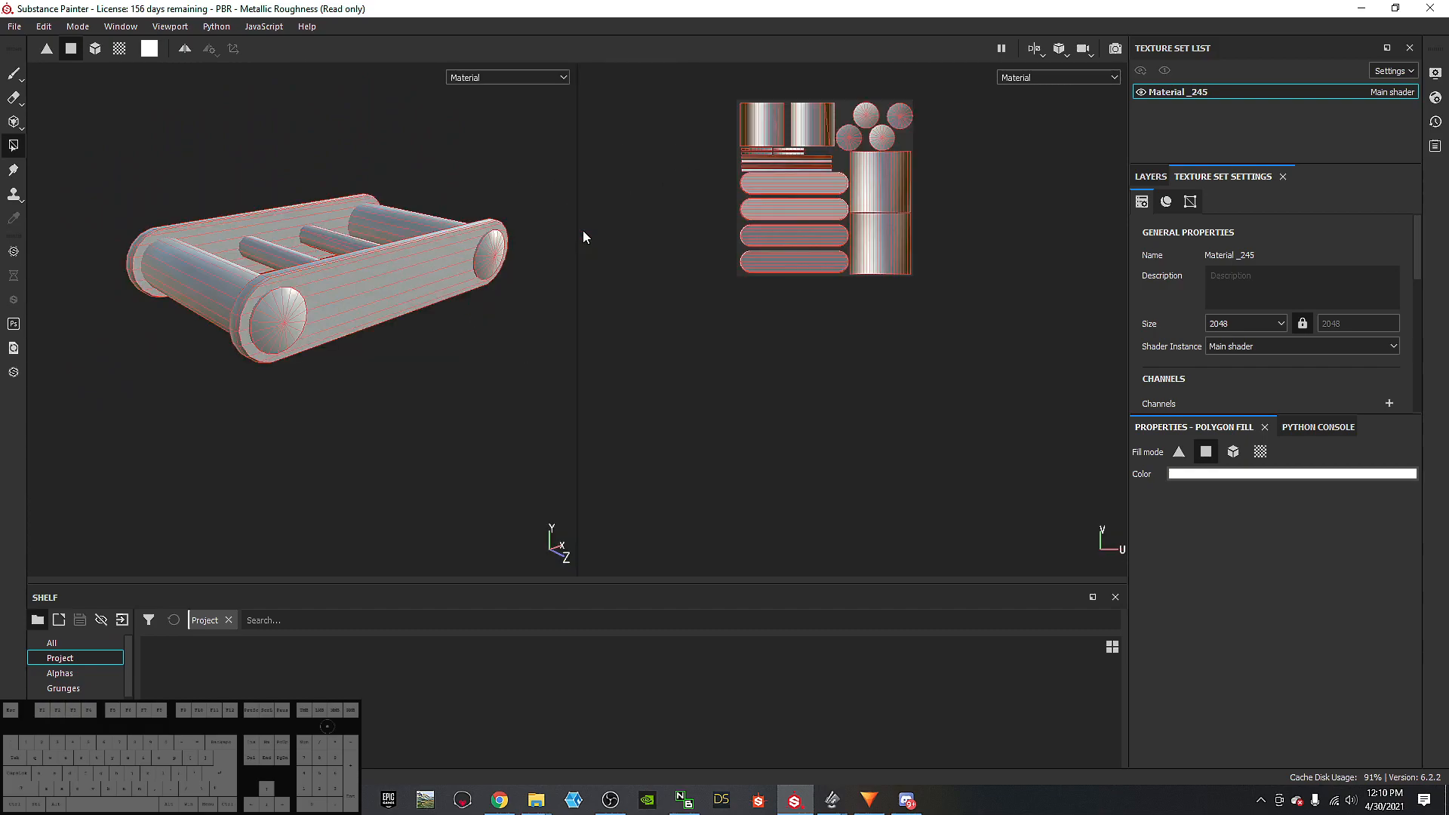
key("F2")
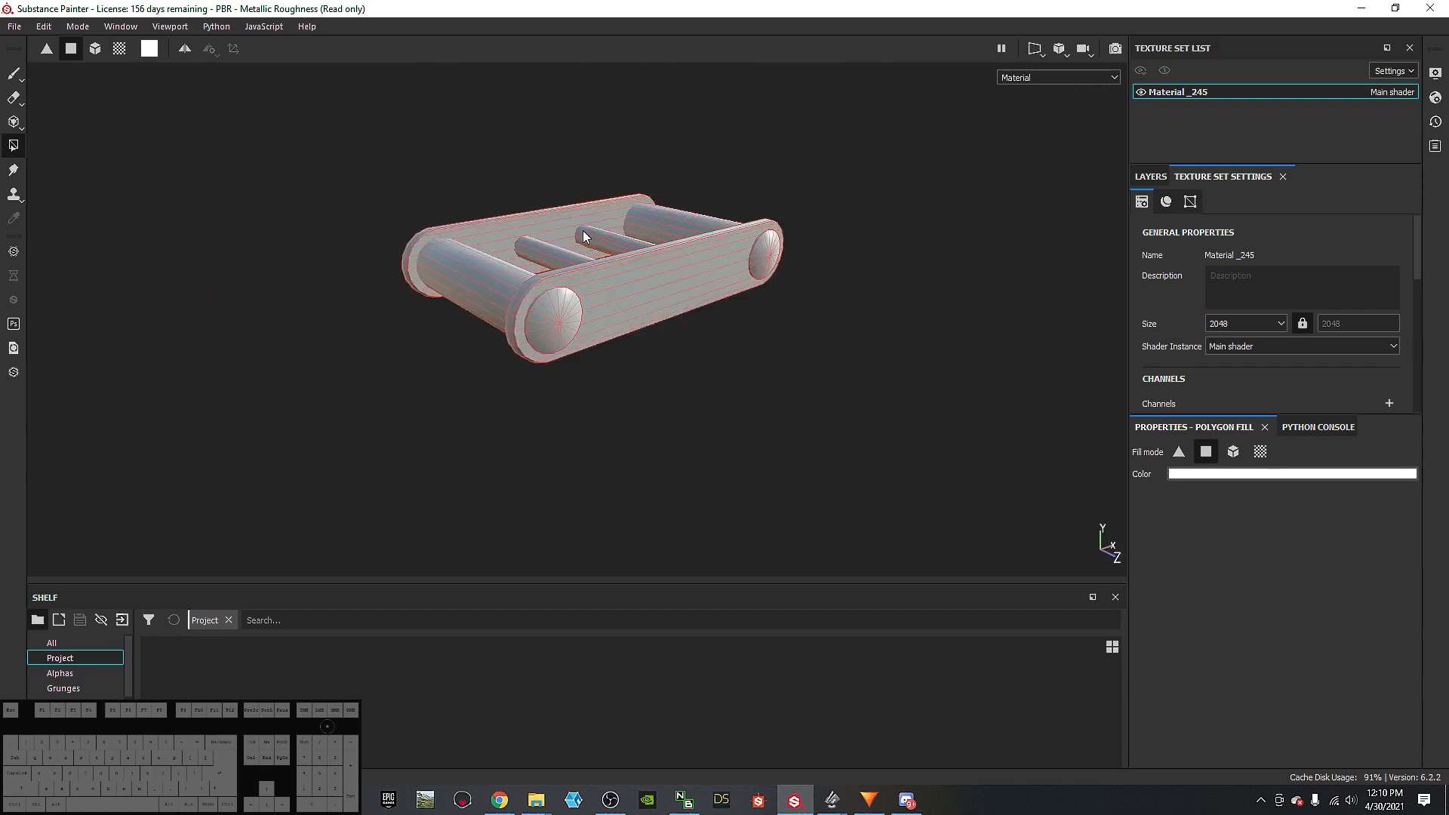
scroll(590, 302, "down", 3)
scroll(592, 294, "up", 5)
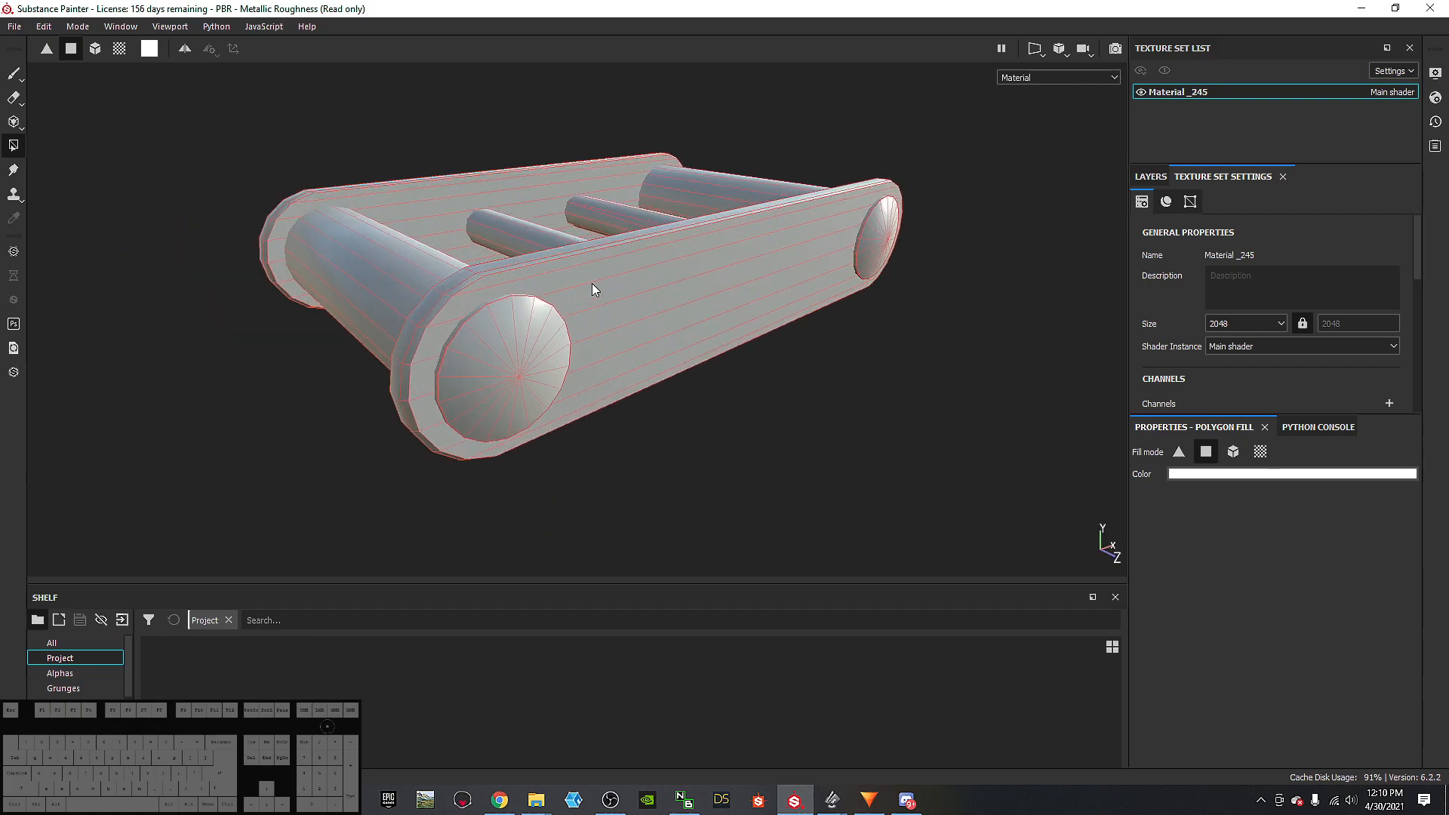
key("F3")
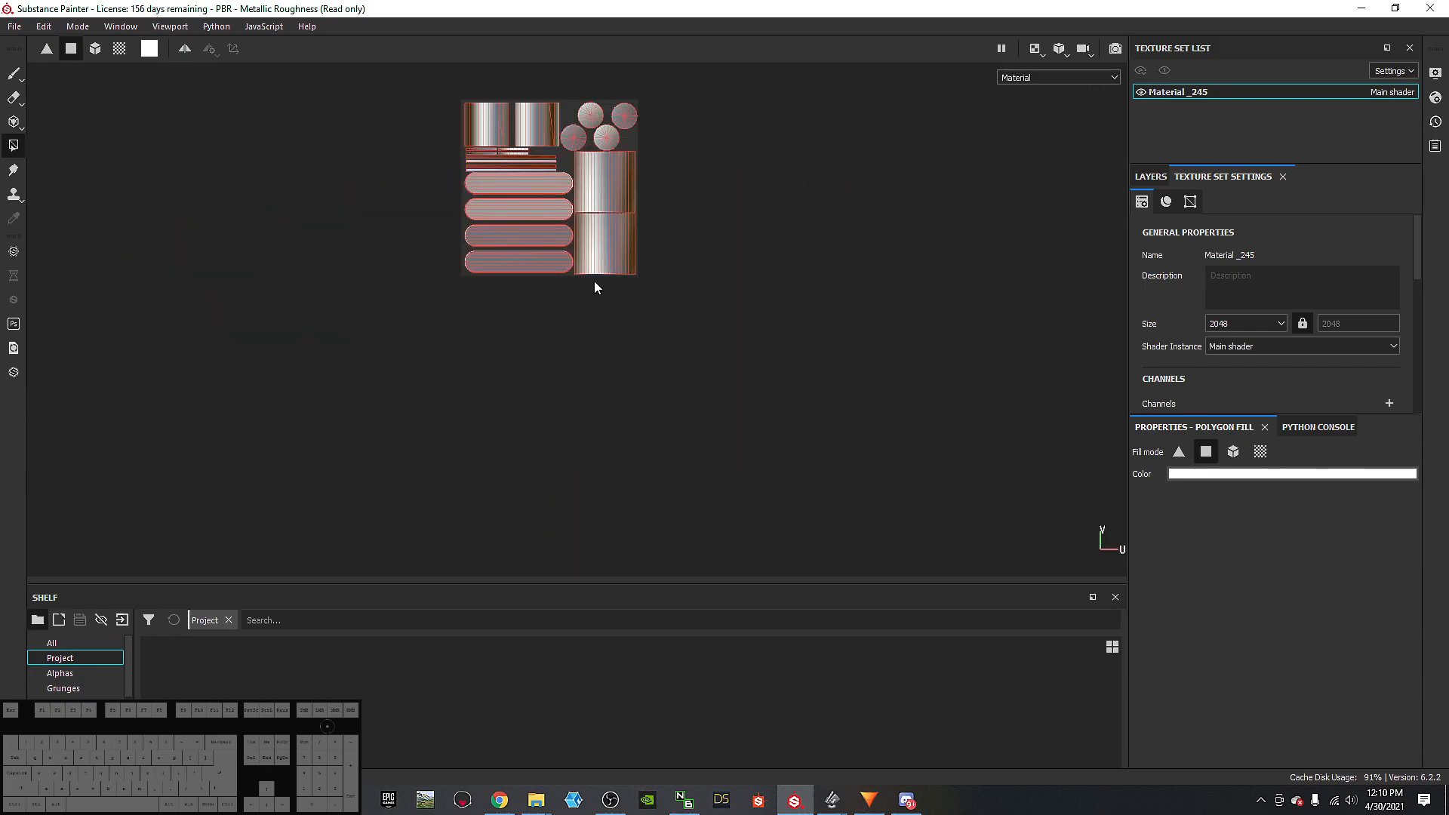
key("F2")
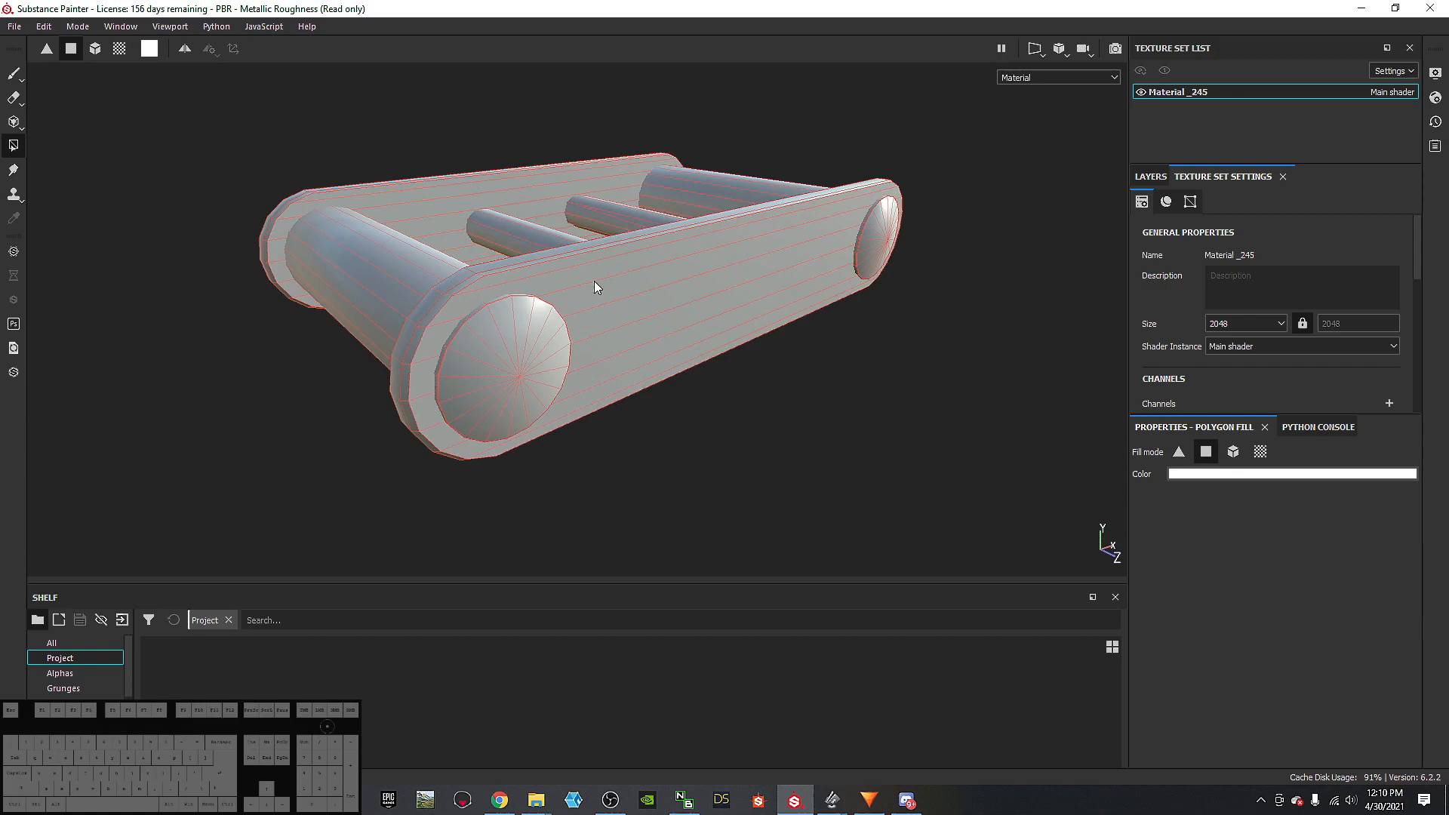
key("F1")
key("F1")
key("F4")
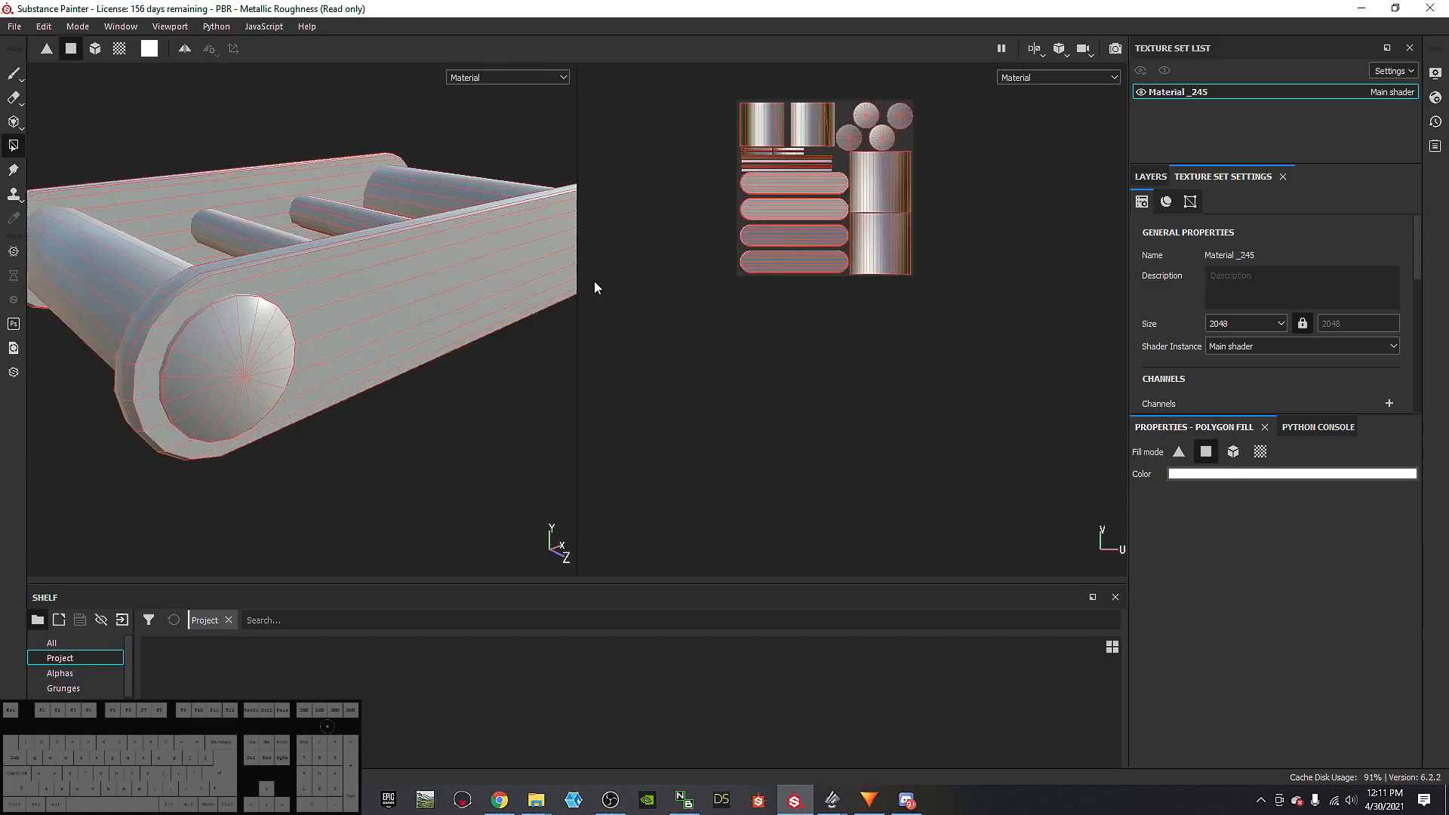
key("F4")
key("F4")
key("F3")
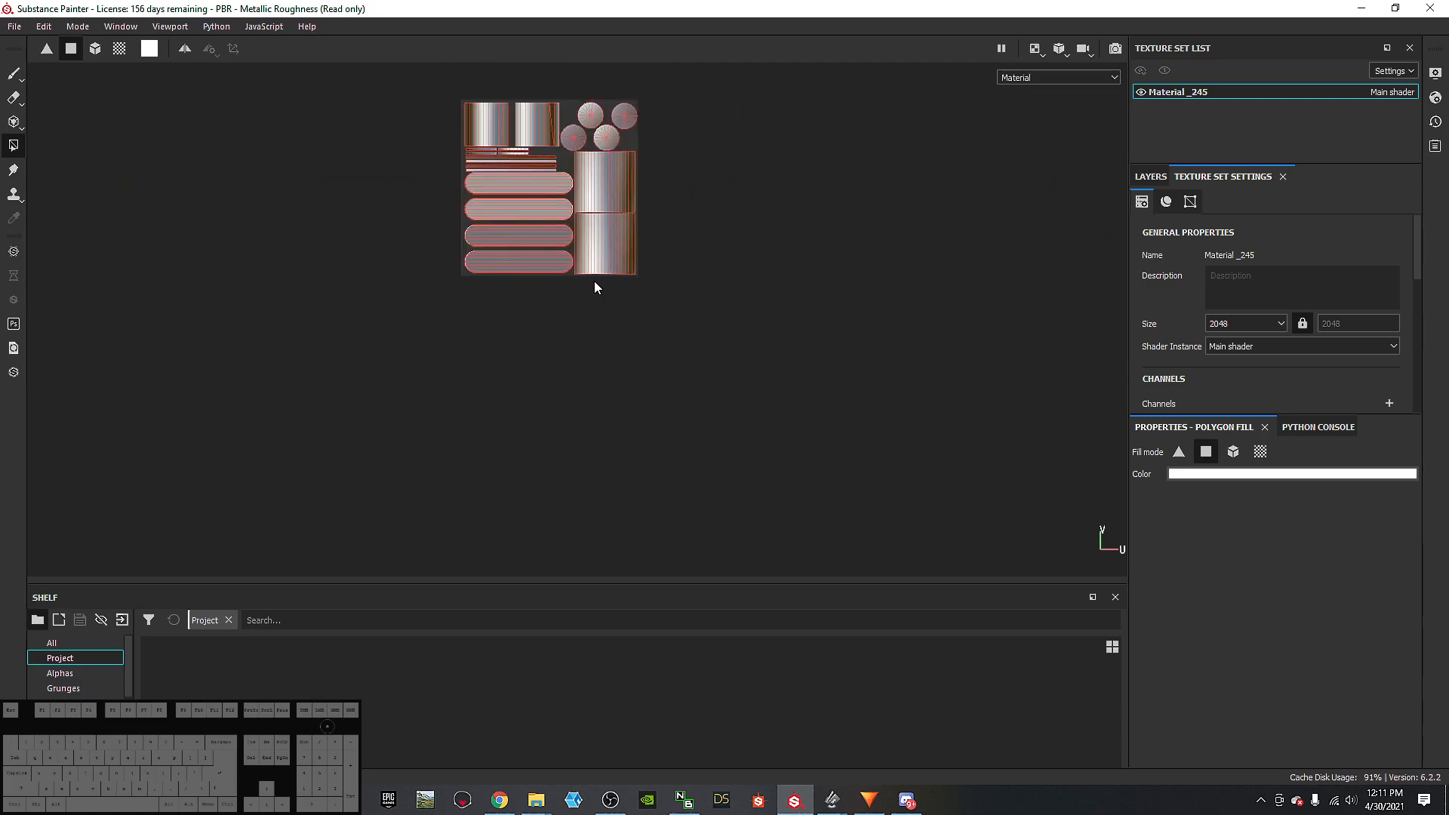
key("F2")
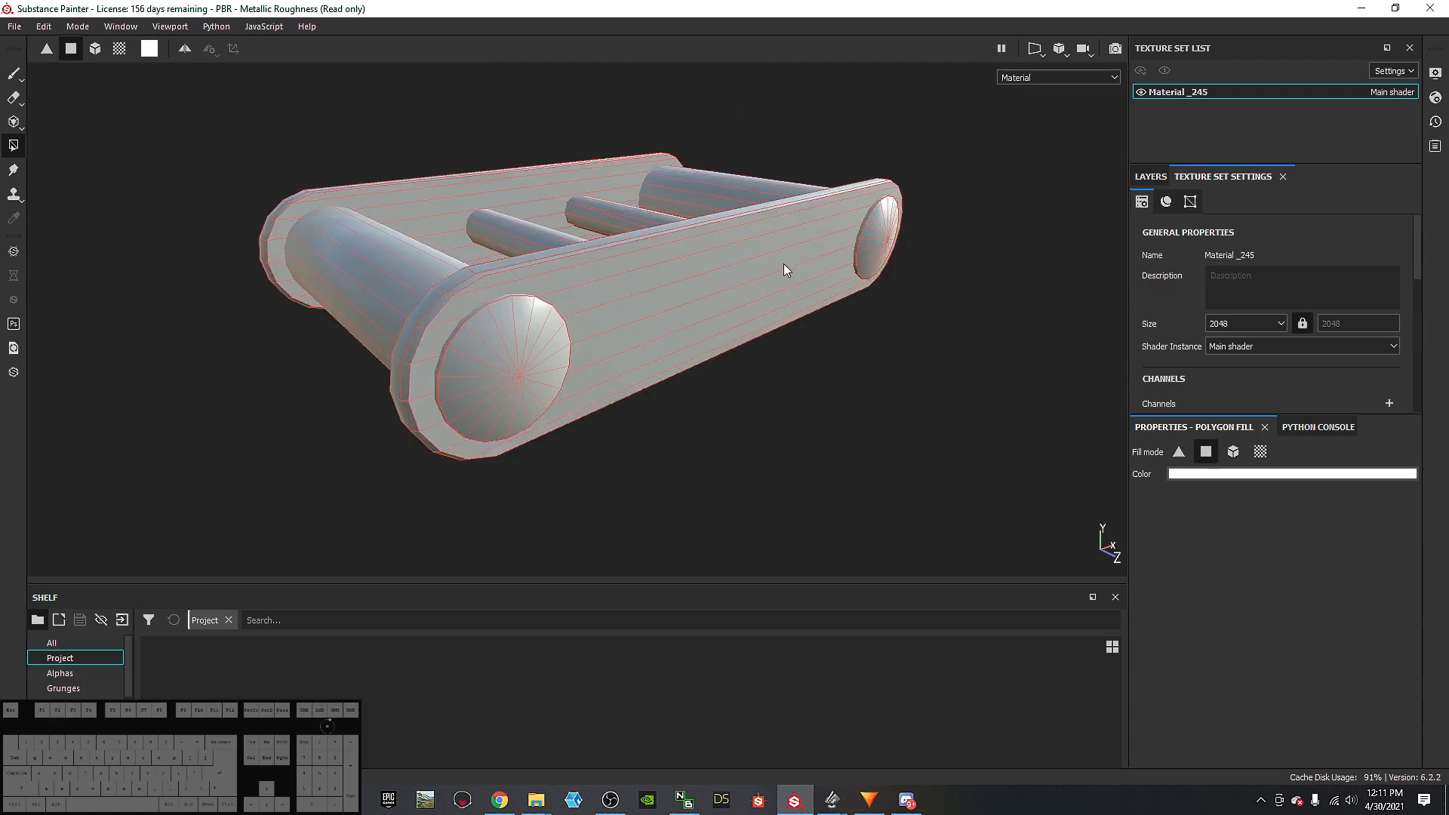
left_click_drag(786, 428, 825, 424, "alt")
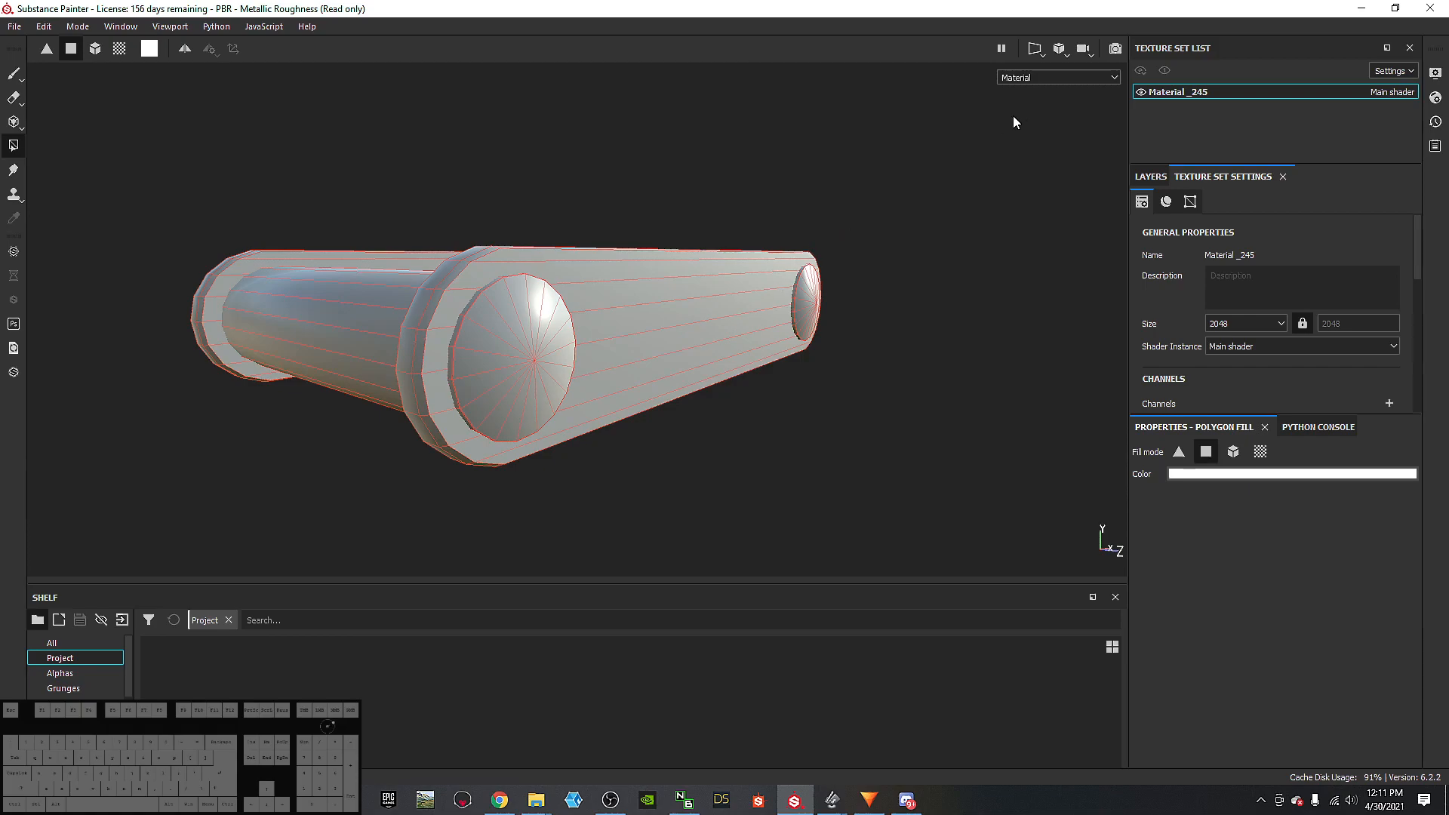
left_click_drag(913, 294, 804, 248, "alt")
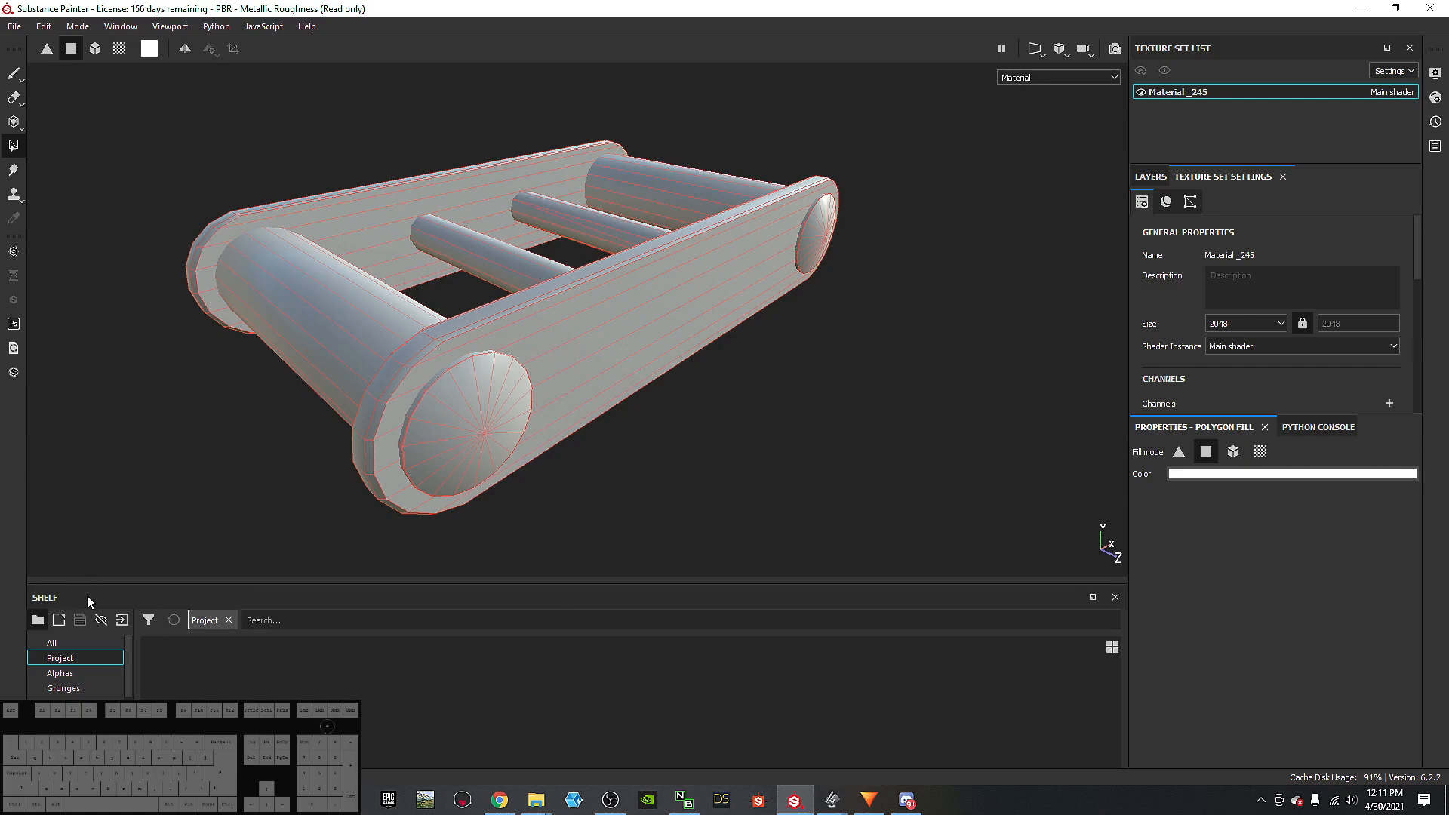
Step: Open the mesh map baking settings for the texture set and set the output size to 2048
left_click_drag(59, 603, 294, 747)
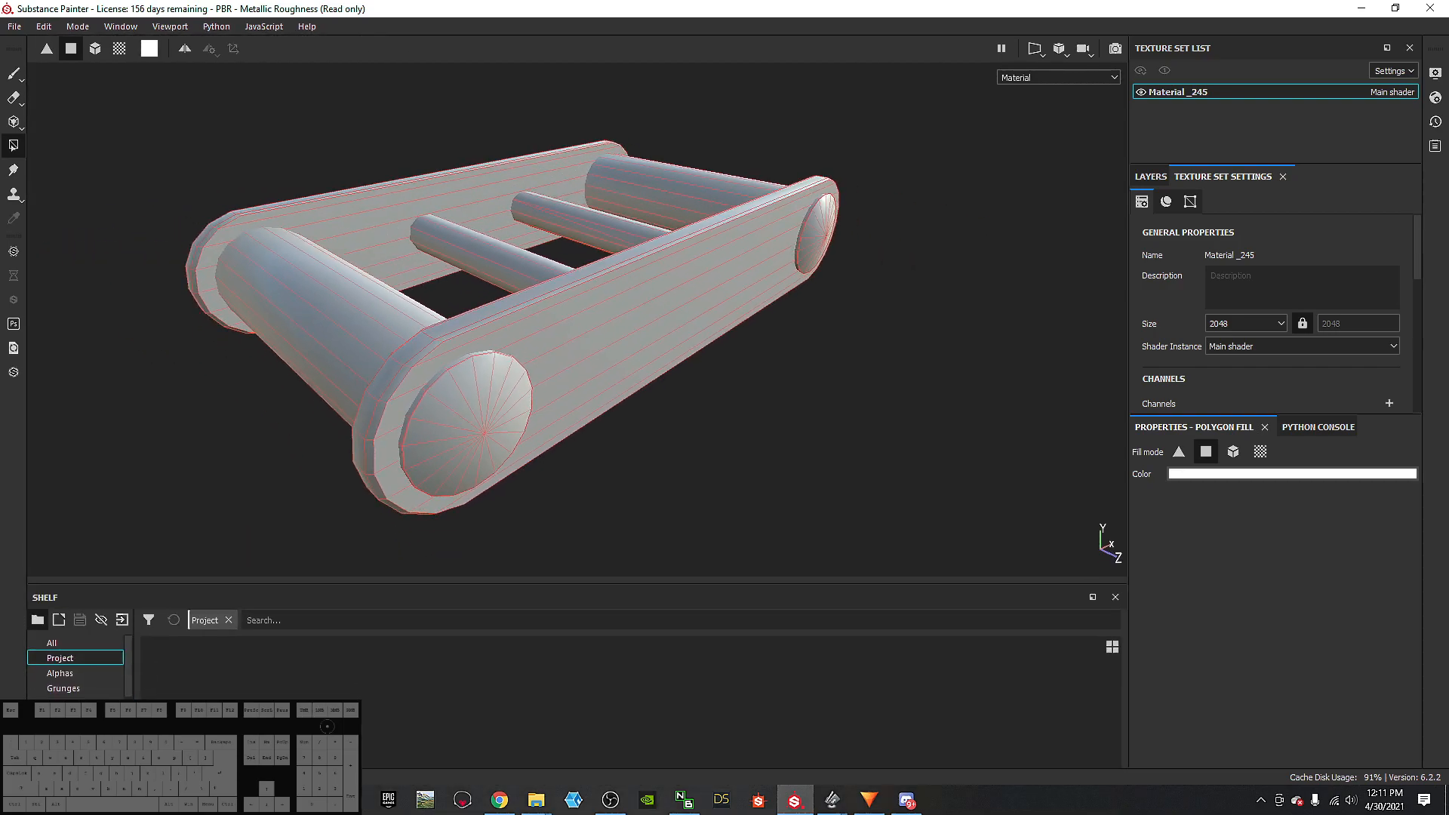
left_click_drag(293, 584, 294, 582)
scroll(1335, 298, "down", 3)
scroll(1312, 314, "down", 1)
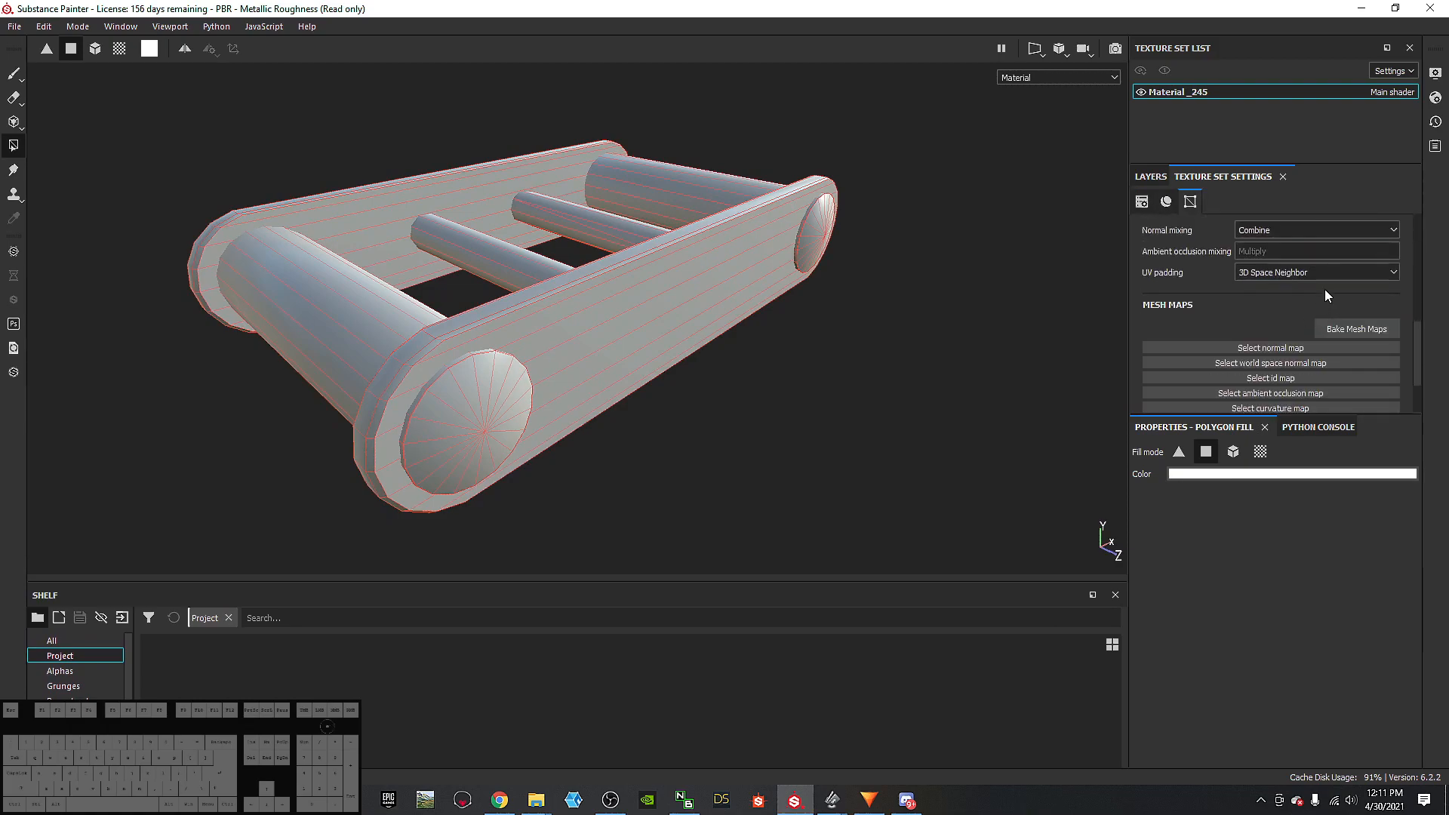
left_click(1356, 328)
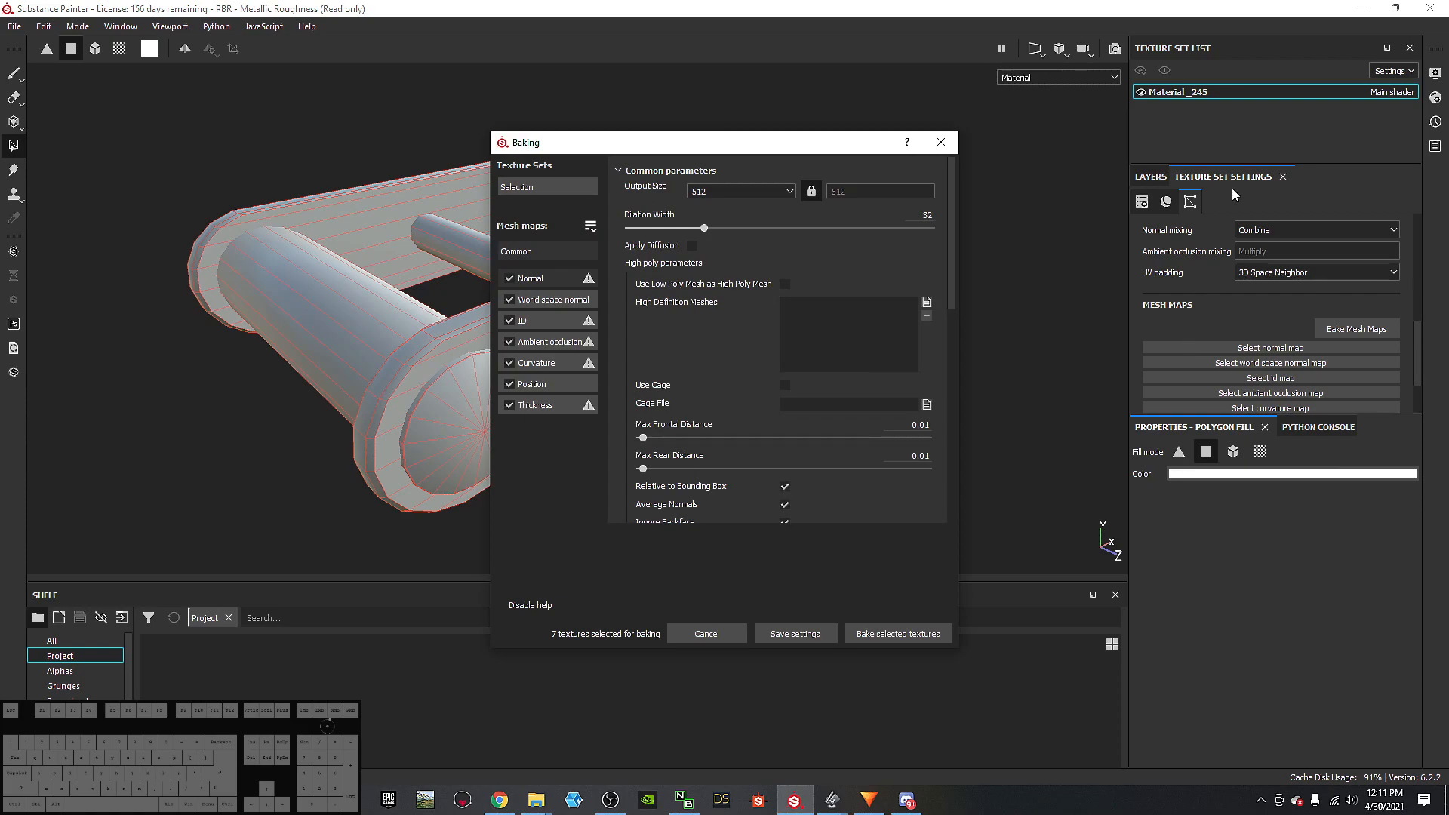
left_click(731, 189)
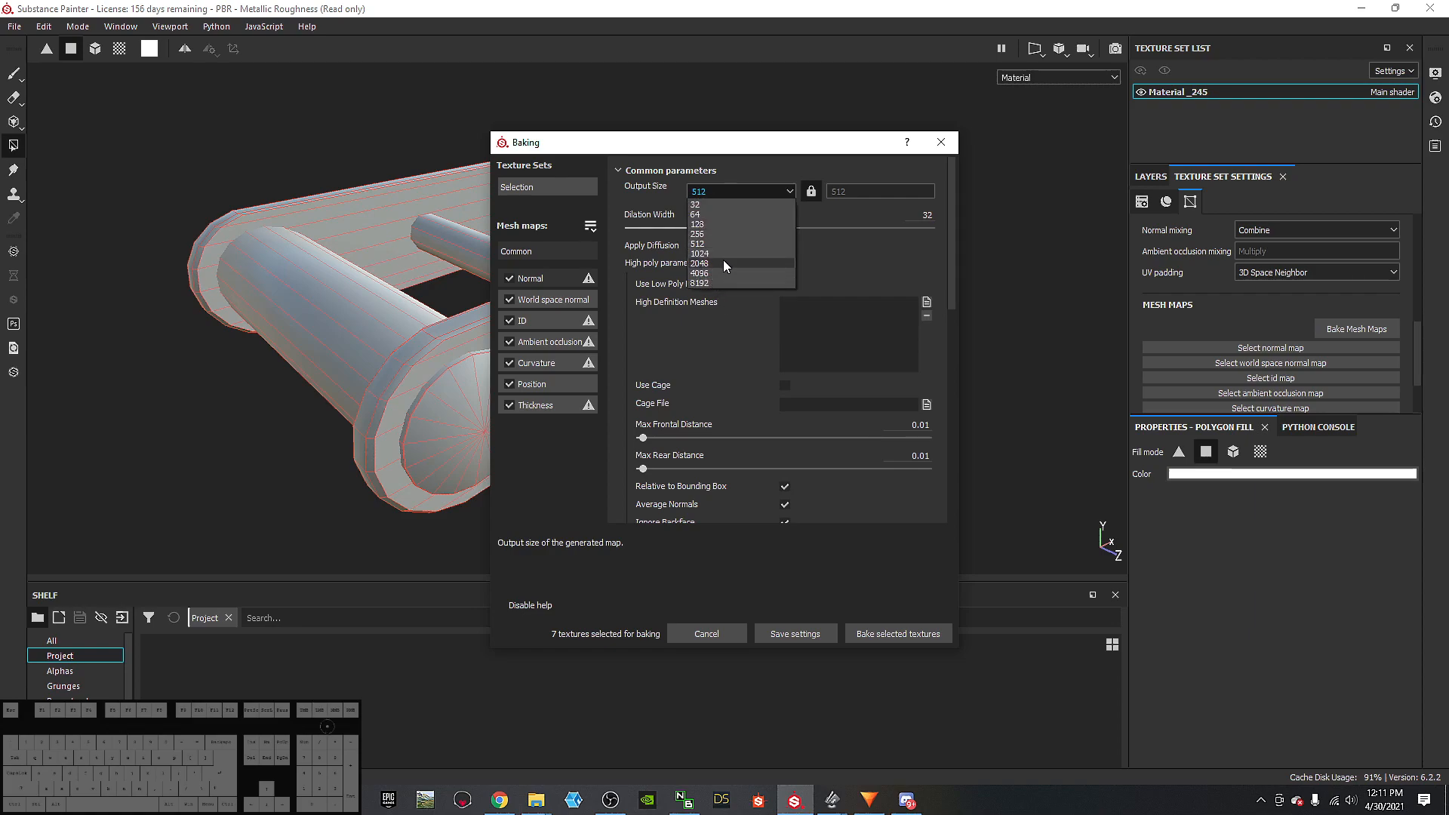
left_click(723, 261)
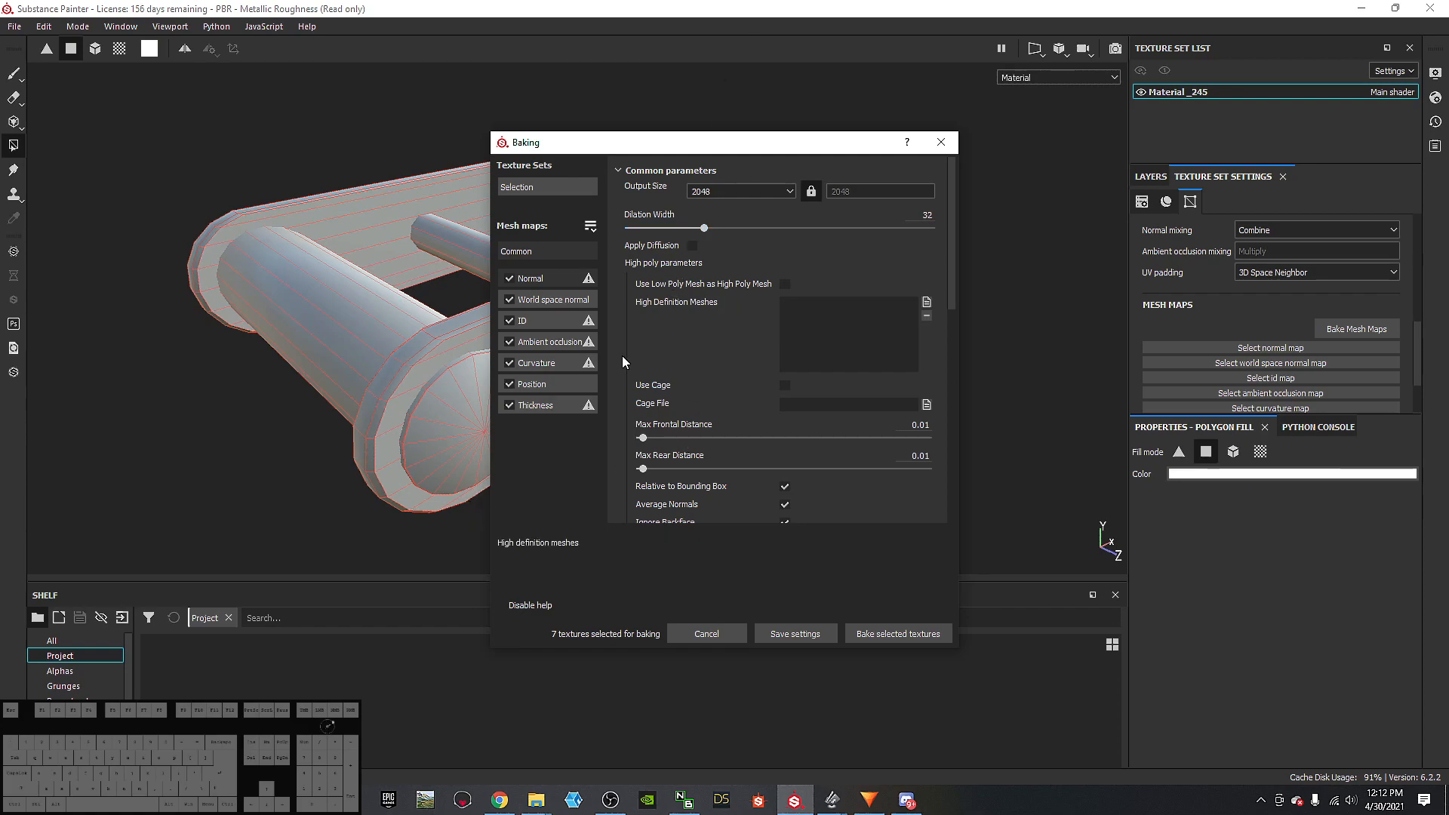
Step: Exclude the Thickness map from the bake and load the high-poly Mario platform mesh from Downloads as the high definition mesh
left_click(508, 406)
scroll(734, 295, "down", 1)
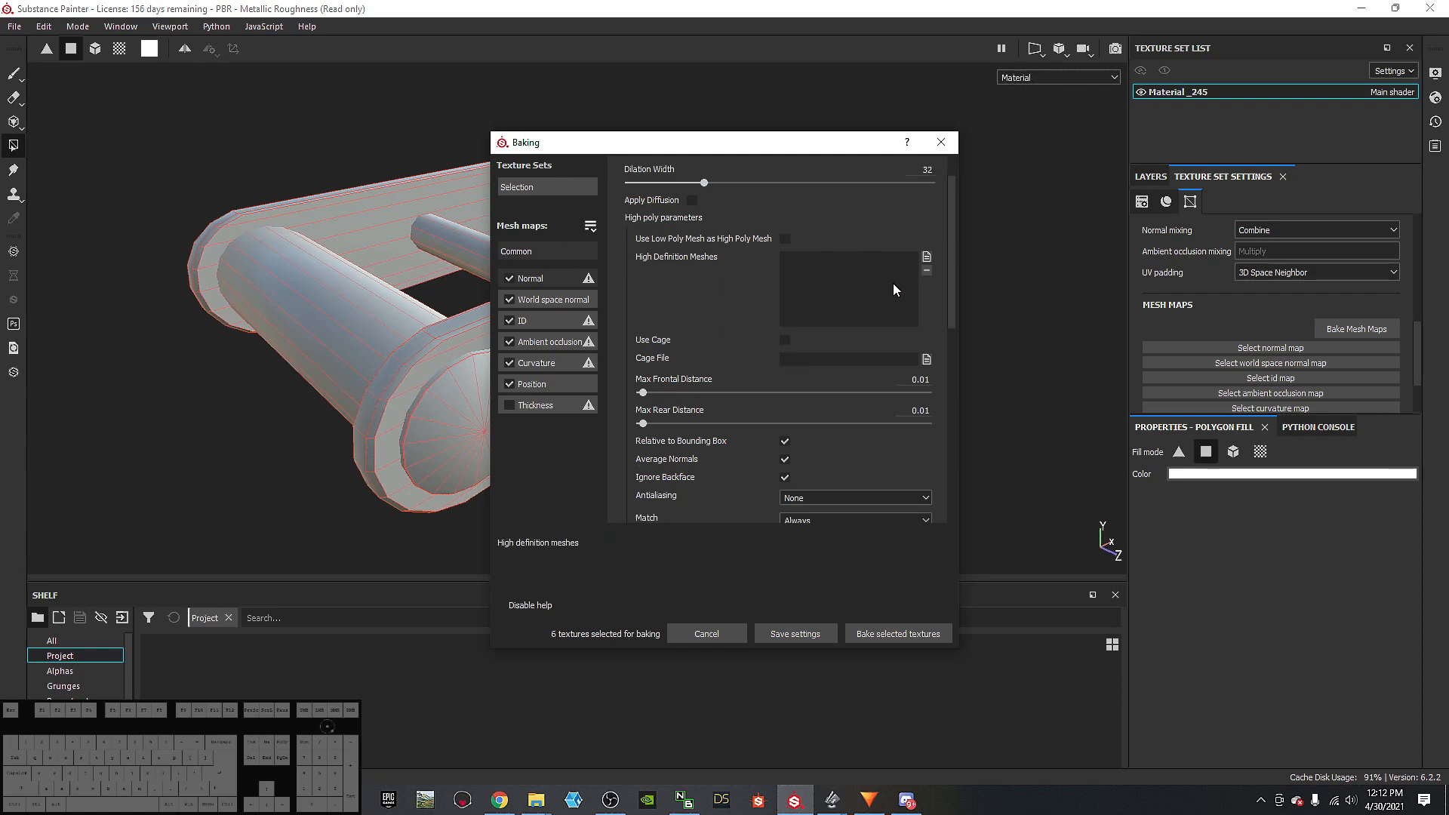
left_click(926, 258)
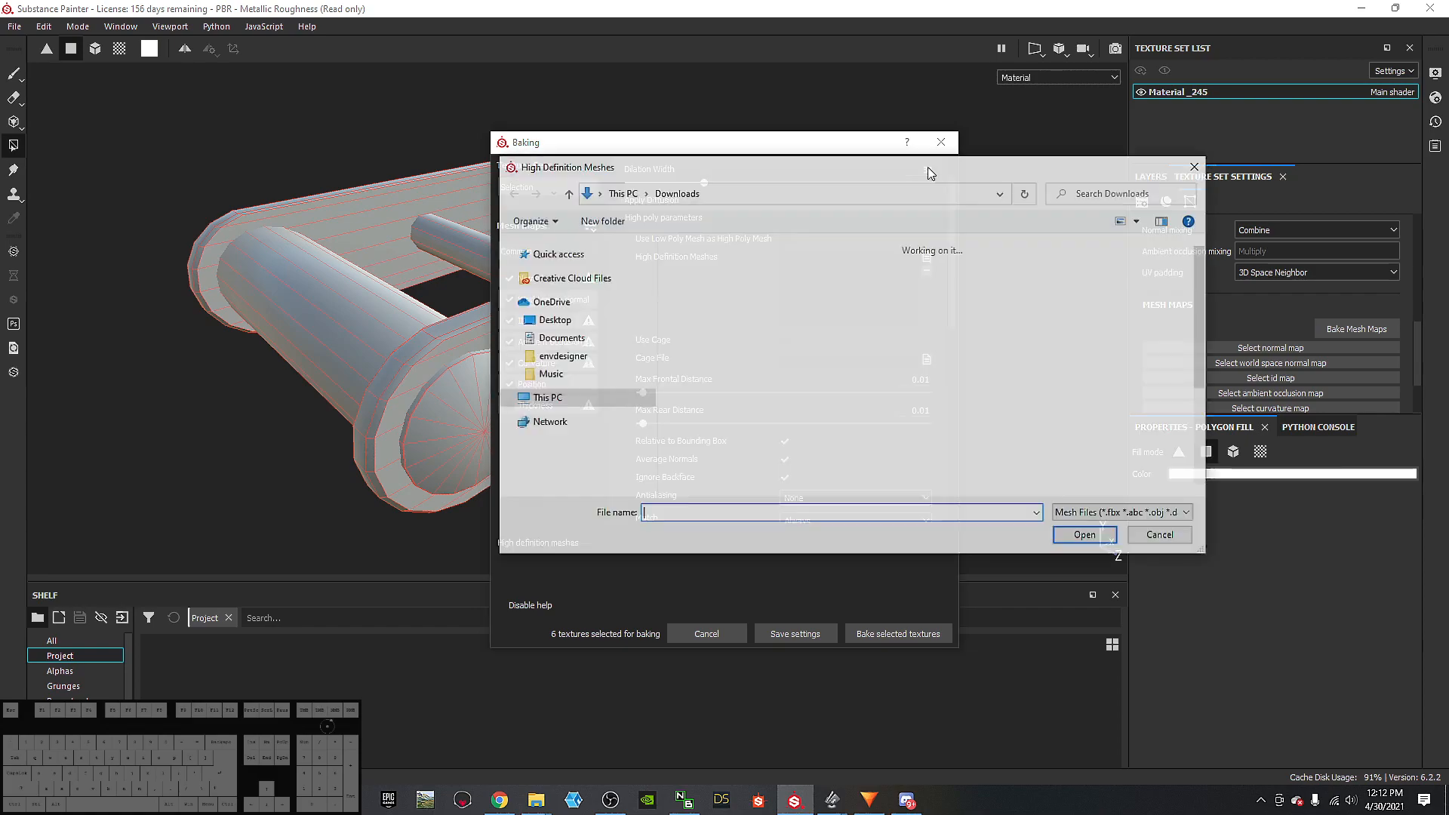
double_click(707, 302)
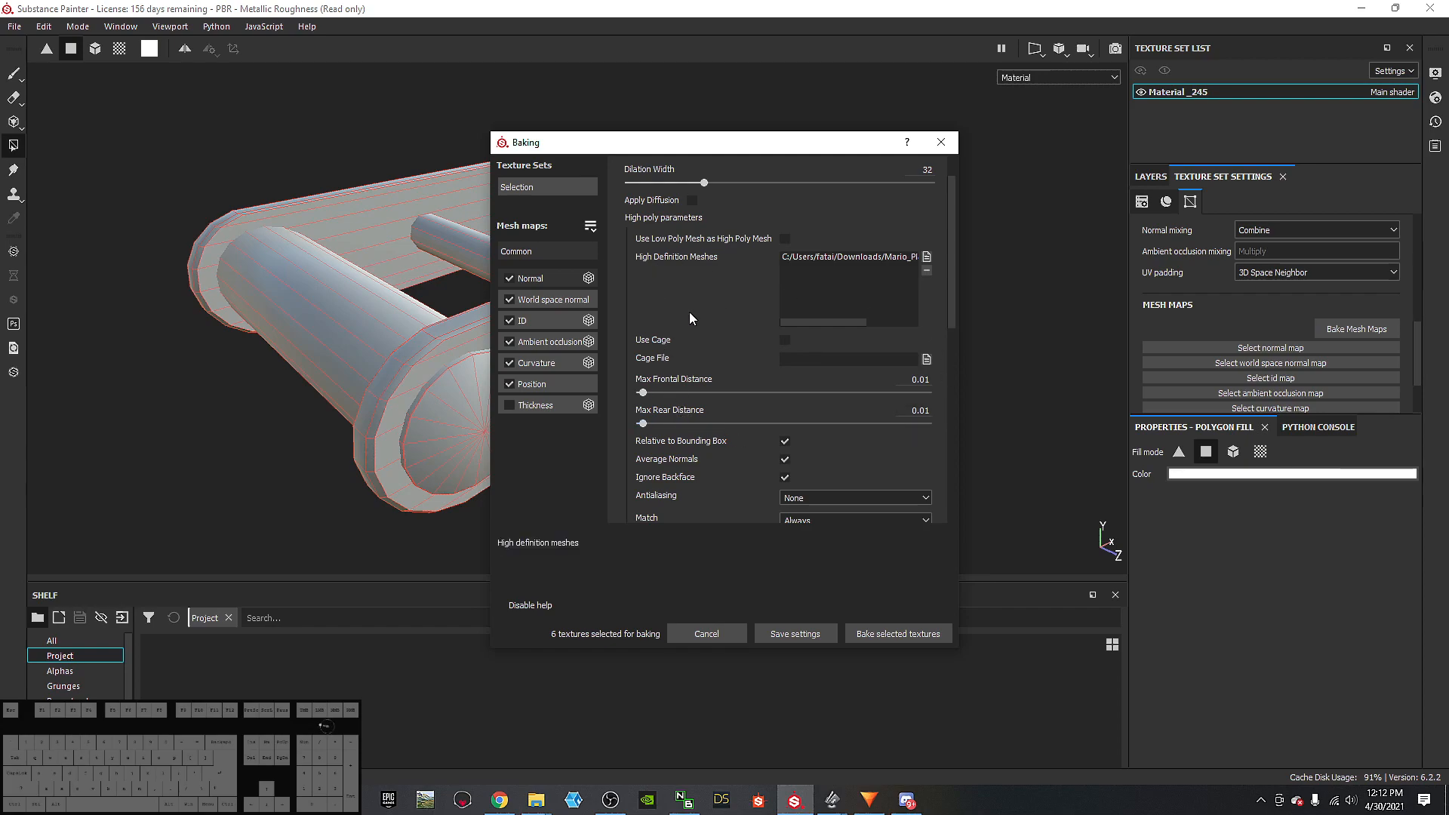
Step: Set the bake's antialiasing to Subsampling 4x4
left_click_drag(951, 284, 940, 378)
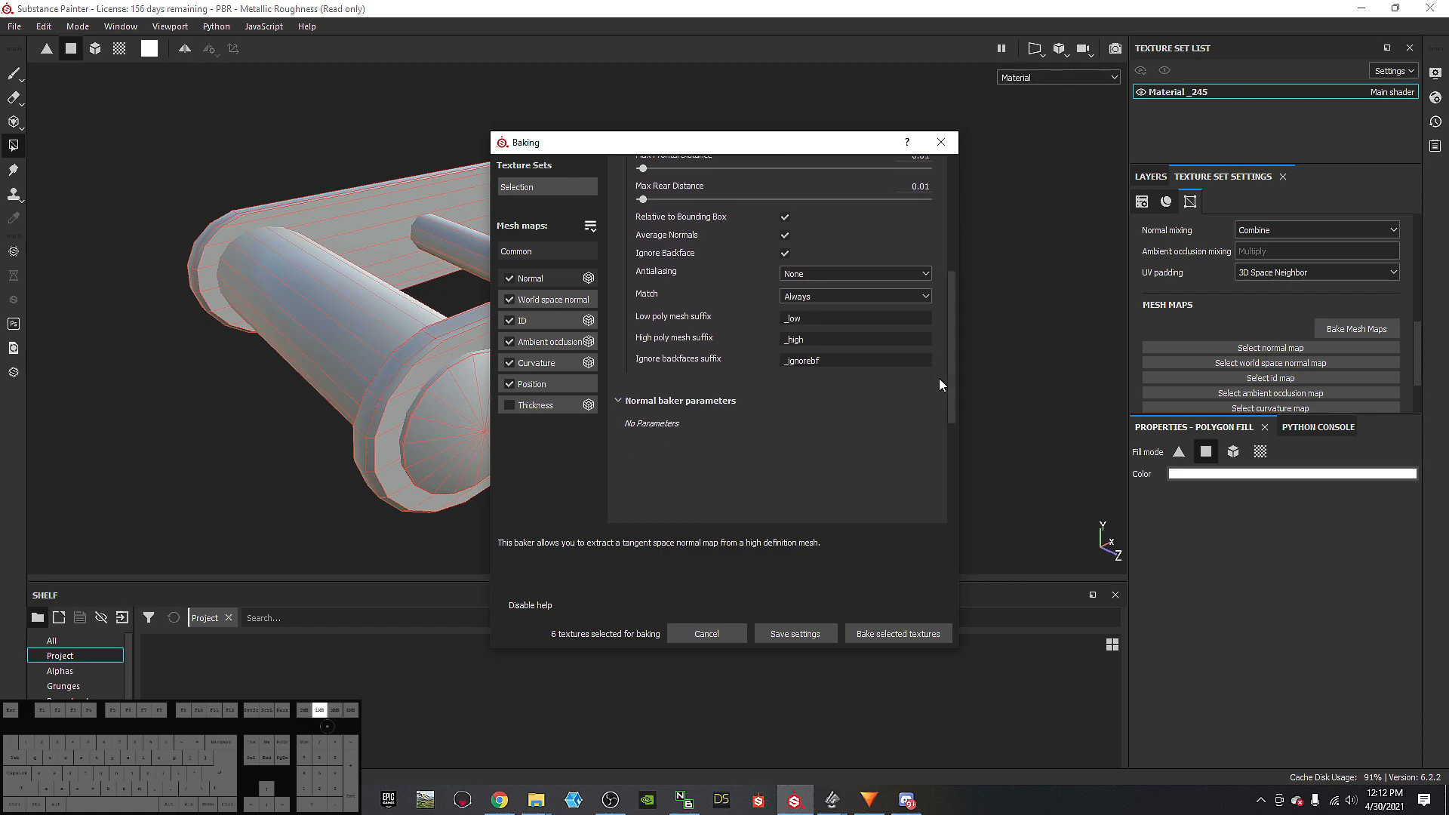
left_click(814, 274)
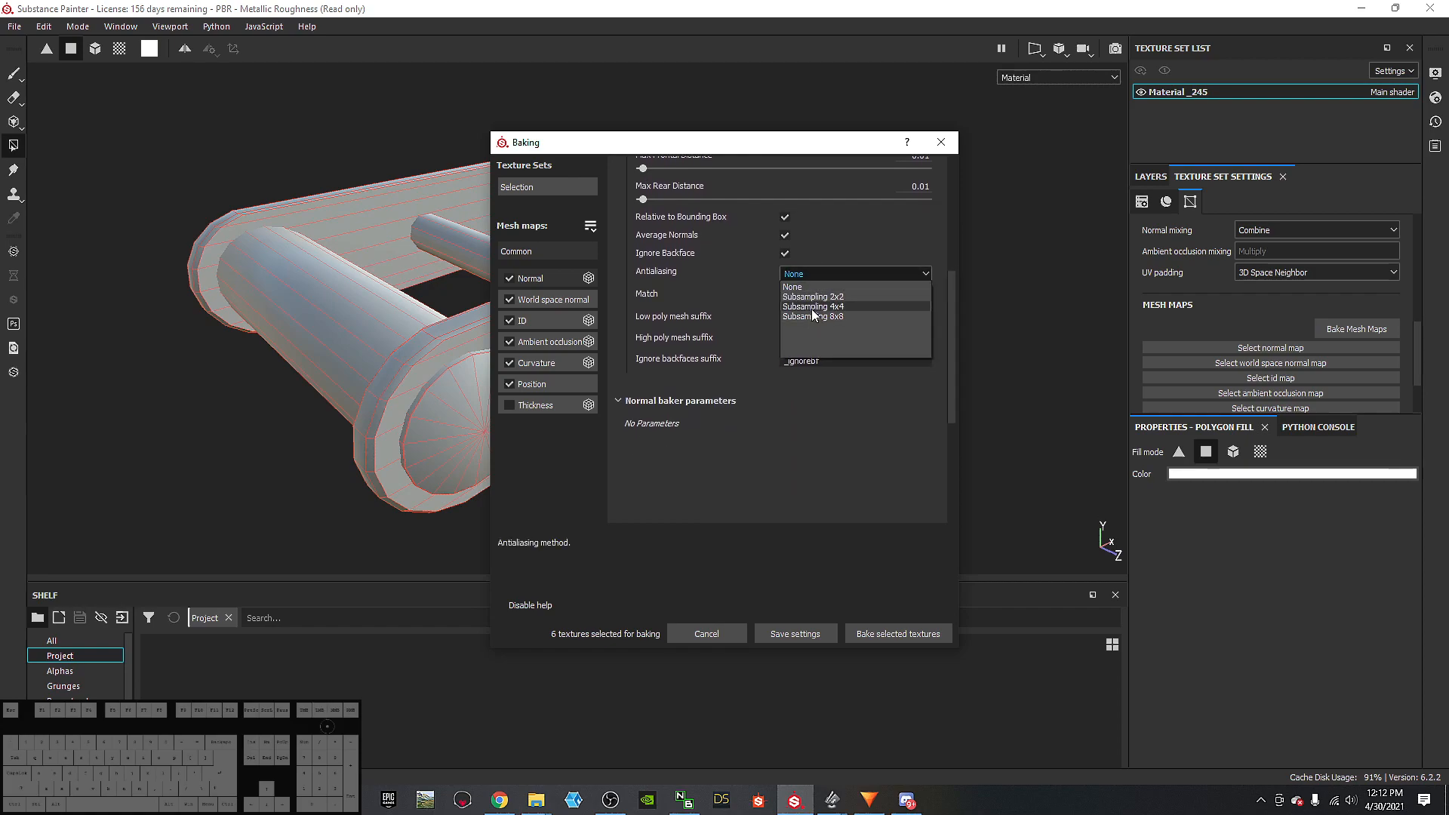
left_click(812, 307)
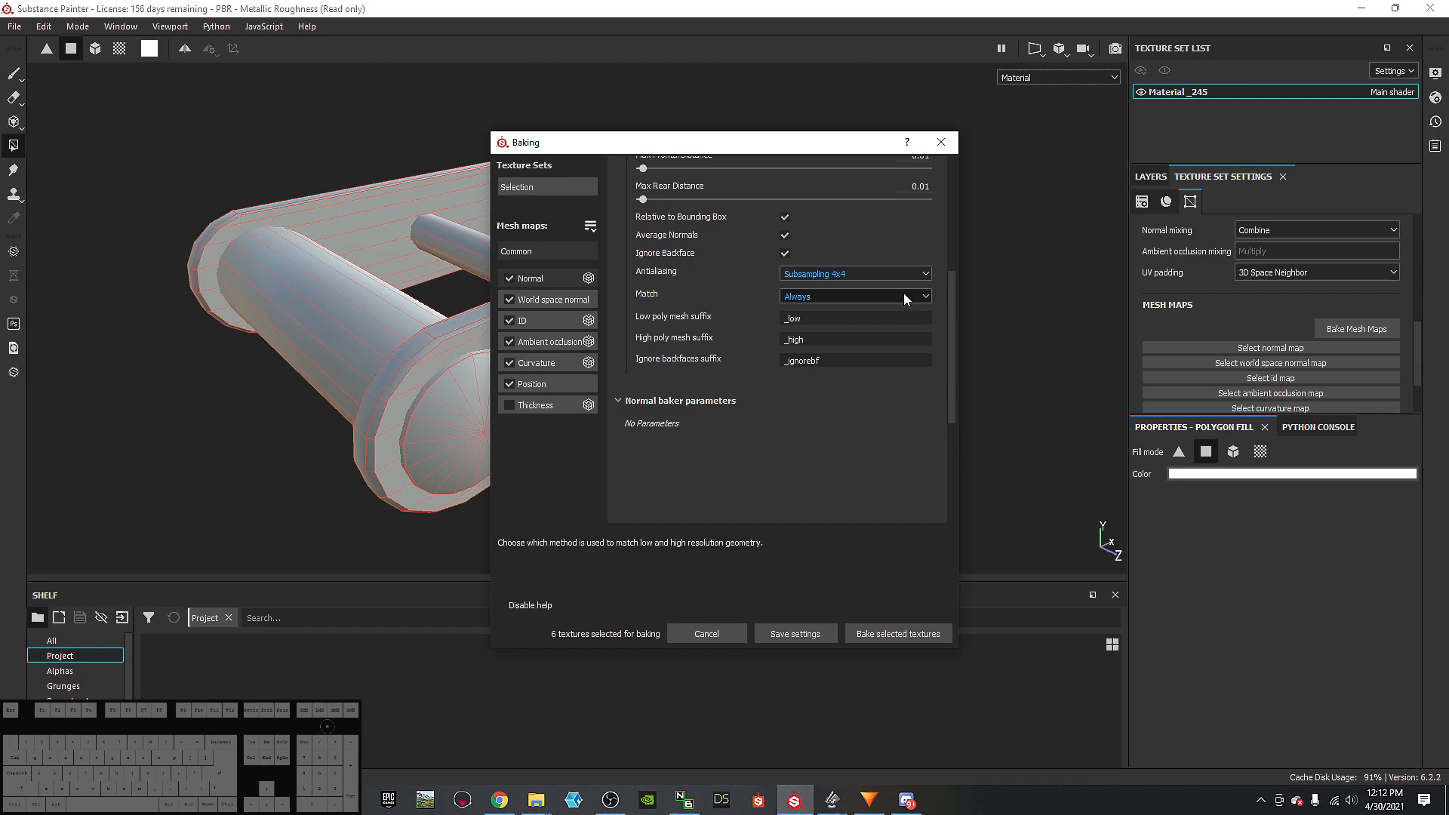
Step: Set the ID baker's color source to Mesh ID / Polygroup
left_click(560, 275)
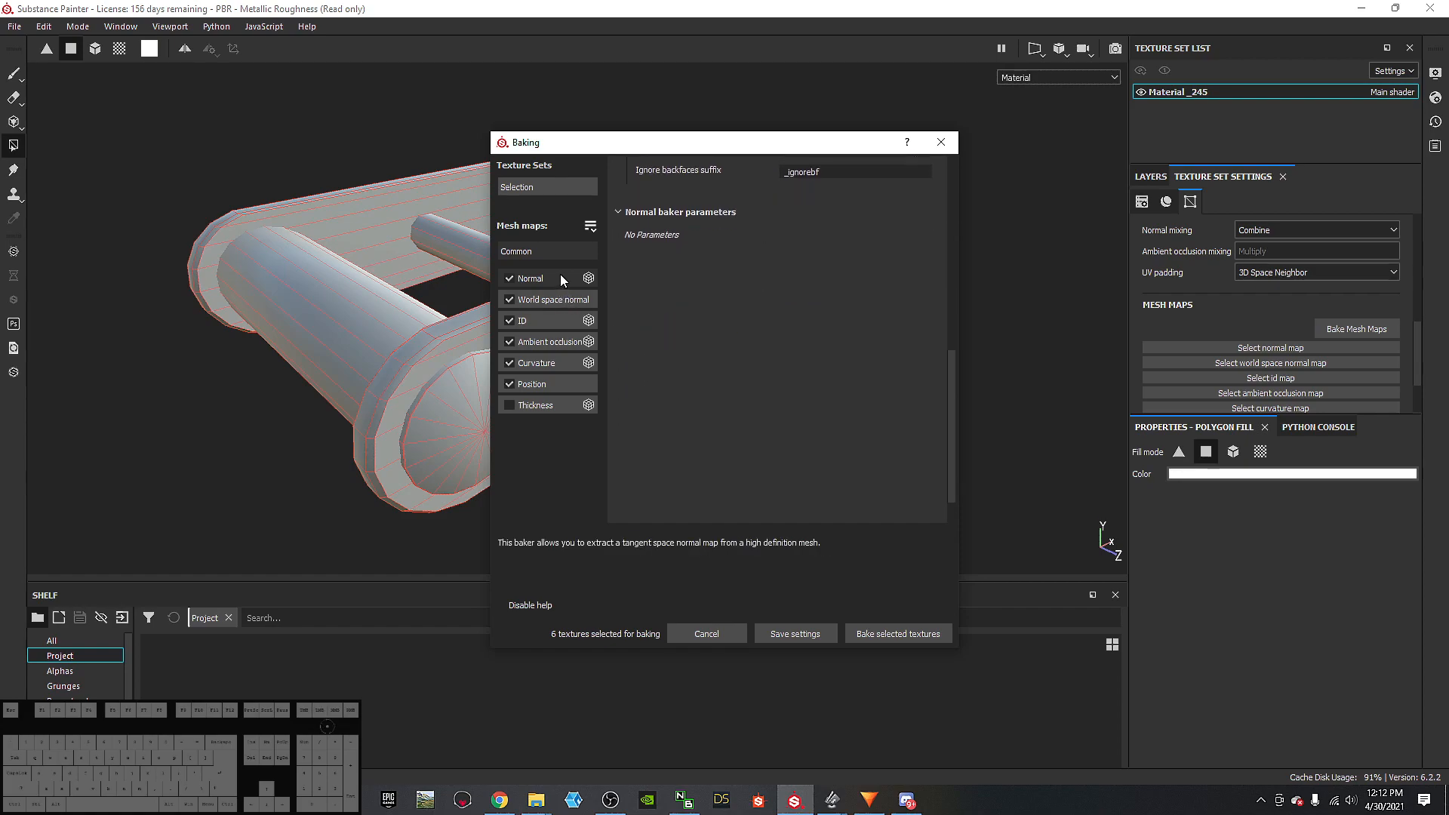
left_click(558, 300)
left_click(565, 323)
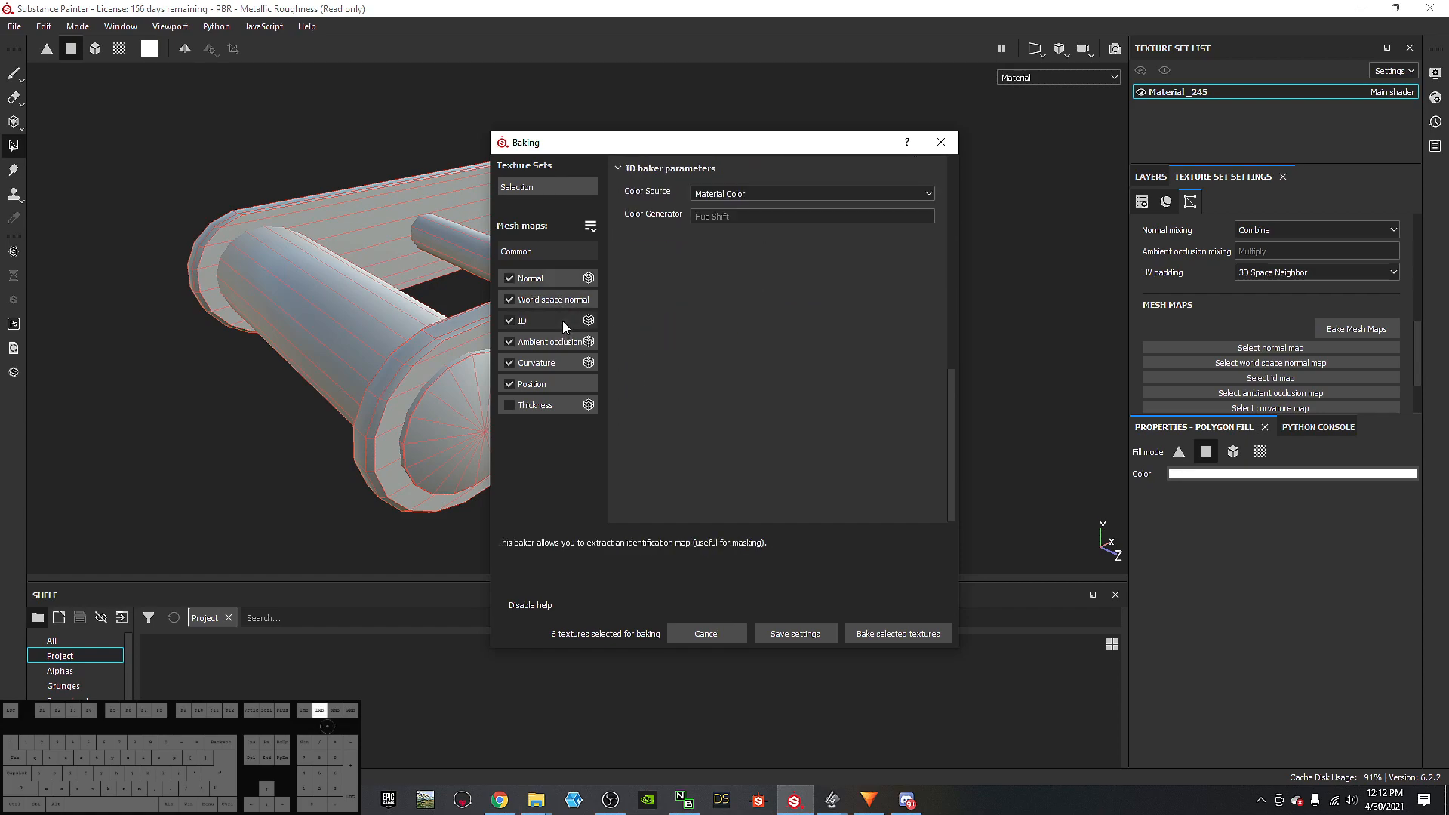
left_click(724, 193)
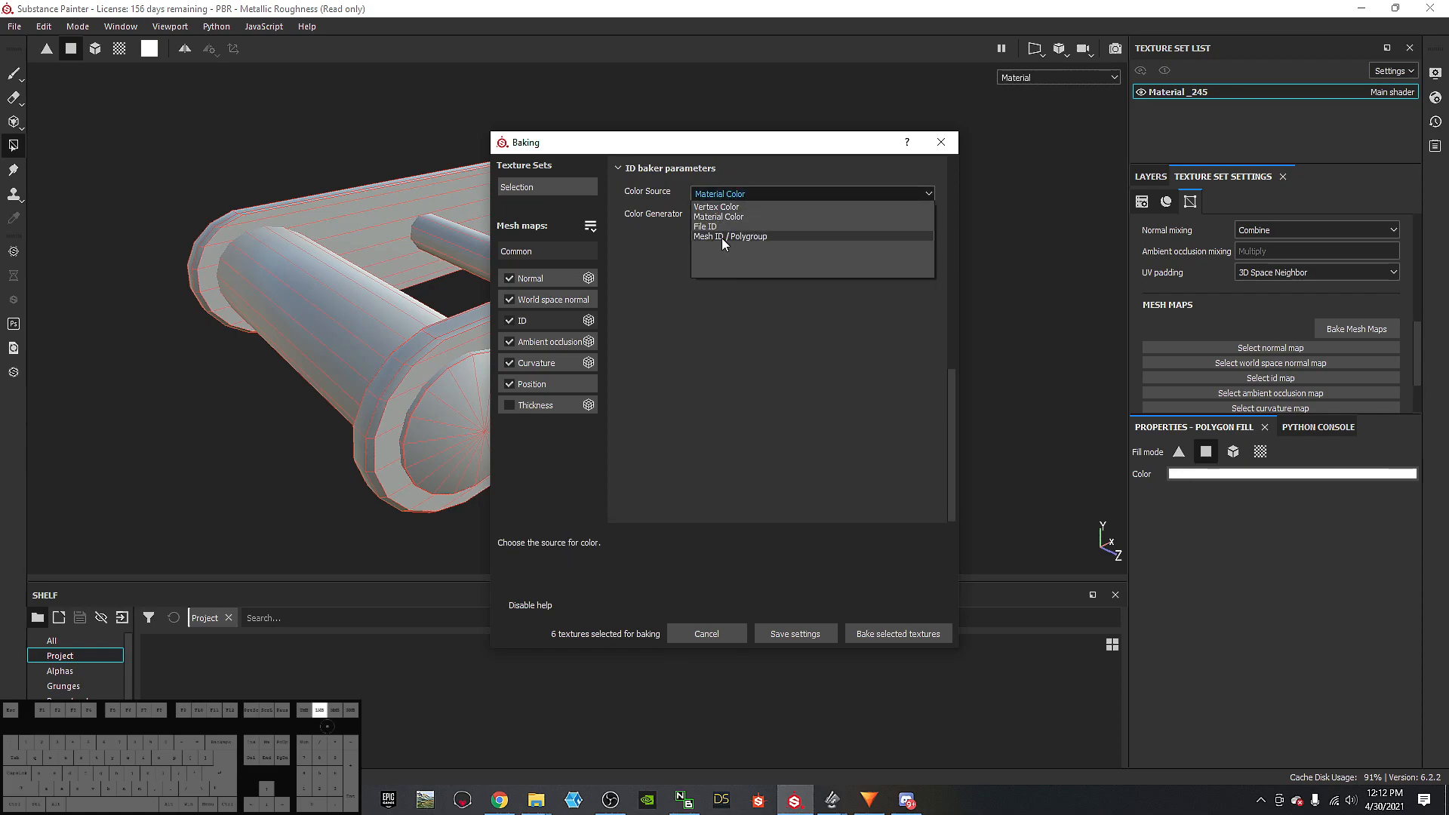
left_click(721, 238)
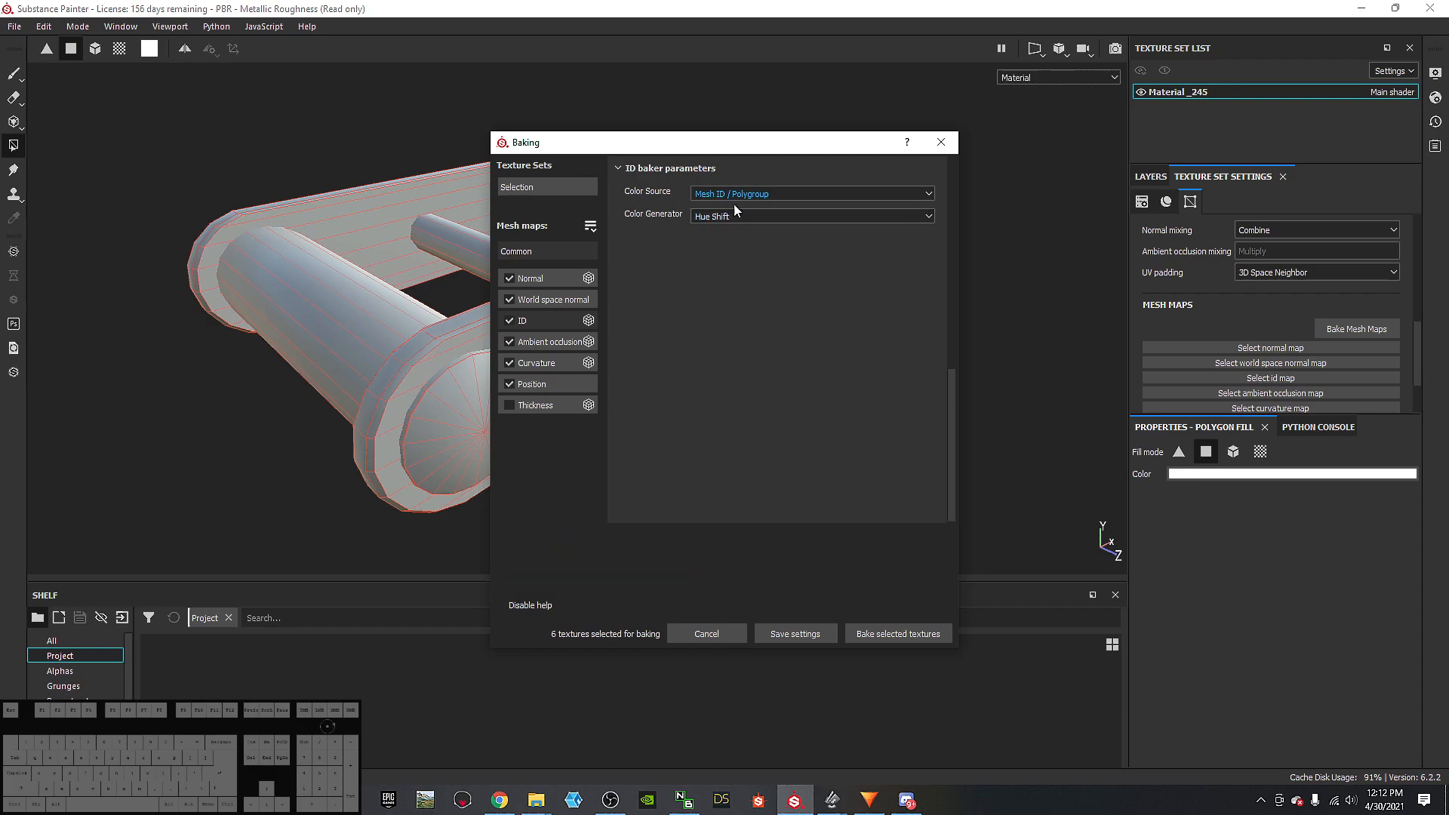
Step: Set the ambient occlusion baker's distribution to Uniform
left_click(549, 343)
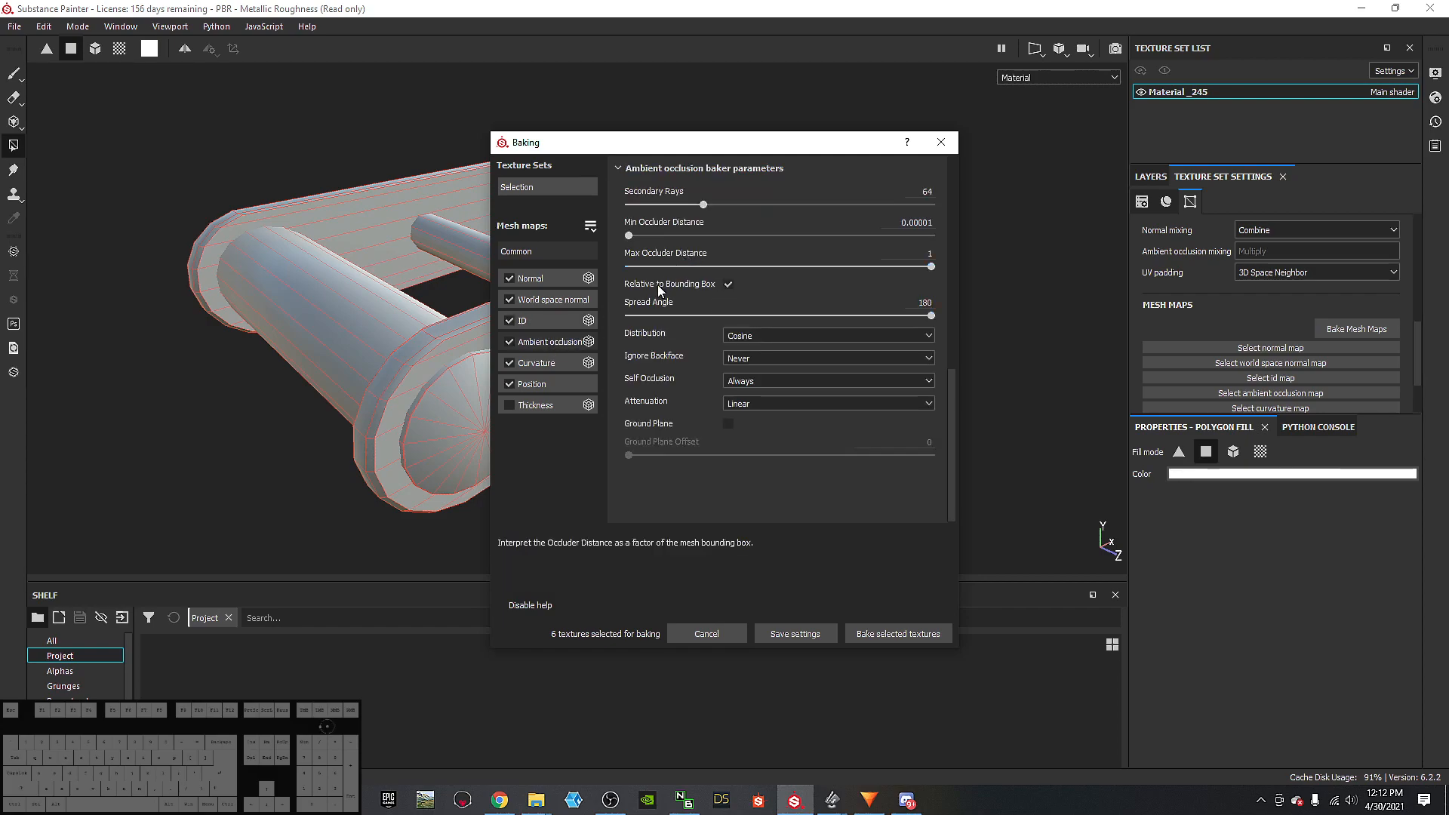
left_click(816, 335)
left_click(776, 347)
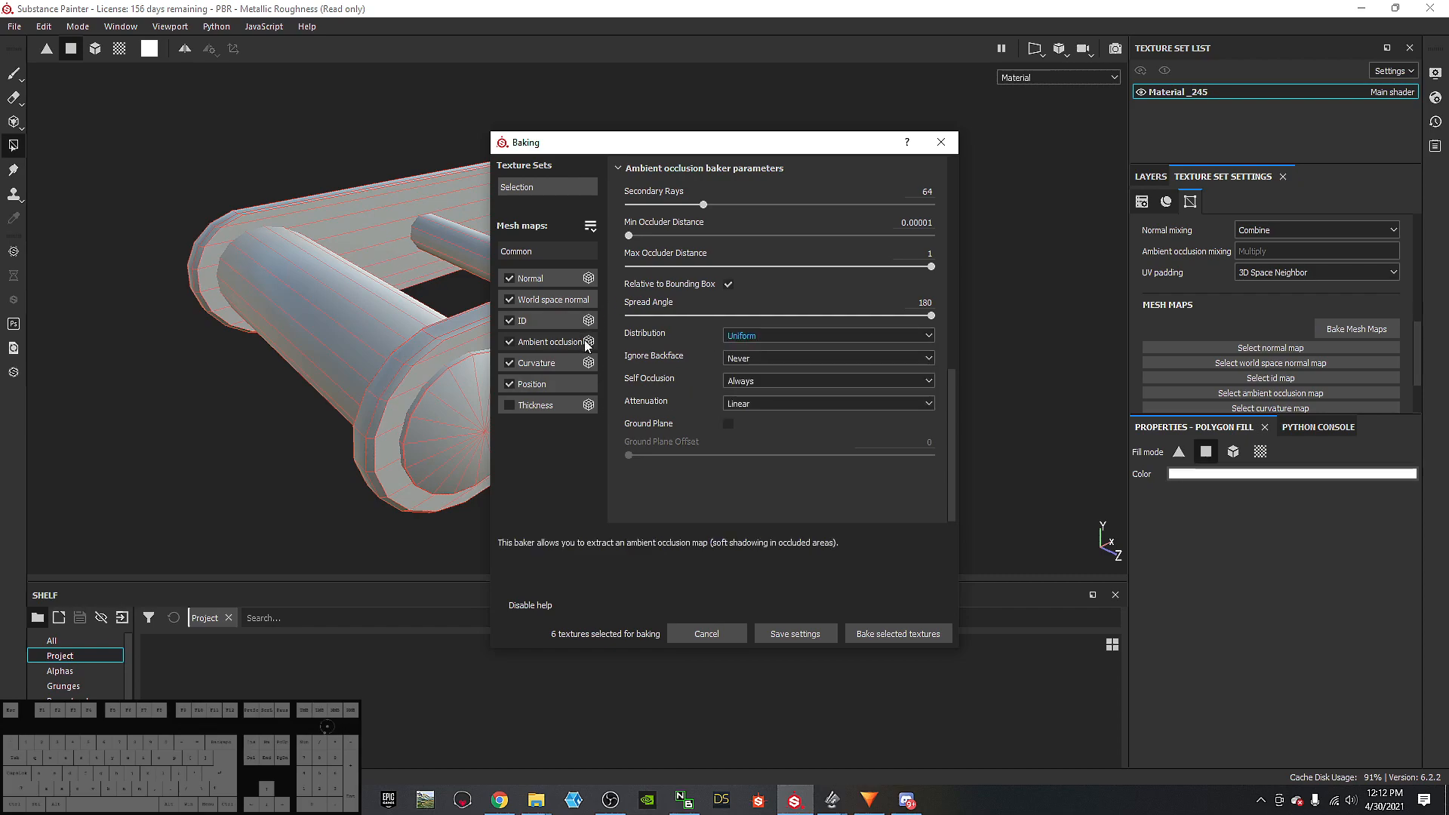
Step: Review the curvature and common bake parameters, bake the selected mesh maps and close the bake report
left_click(563, 364)
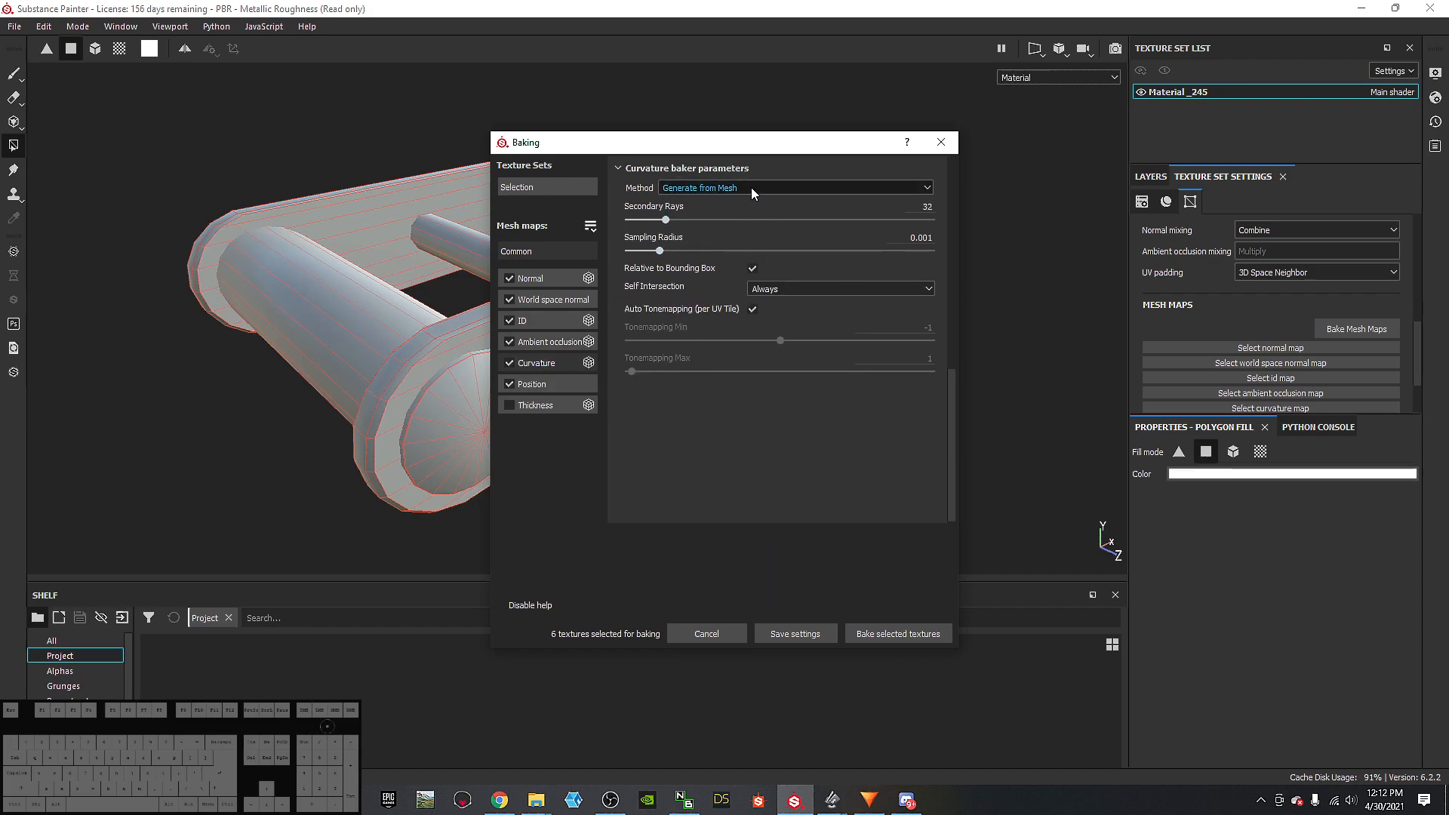
left_click_drag(712, 143, 978, 141)
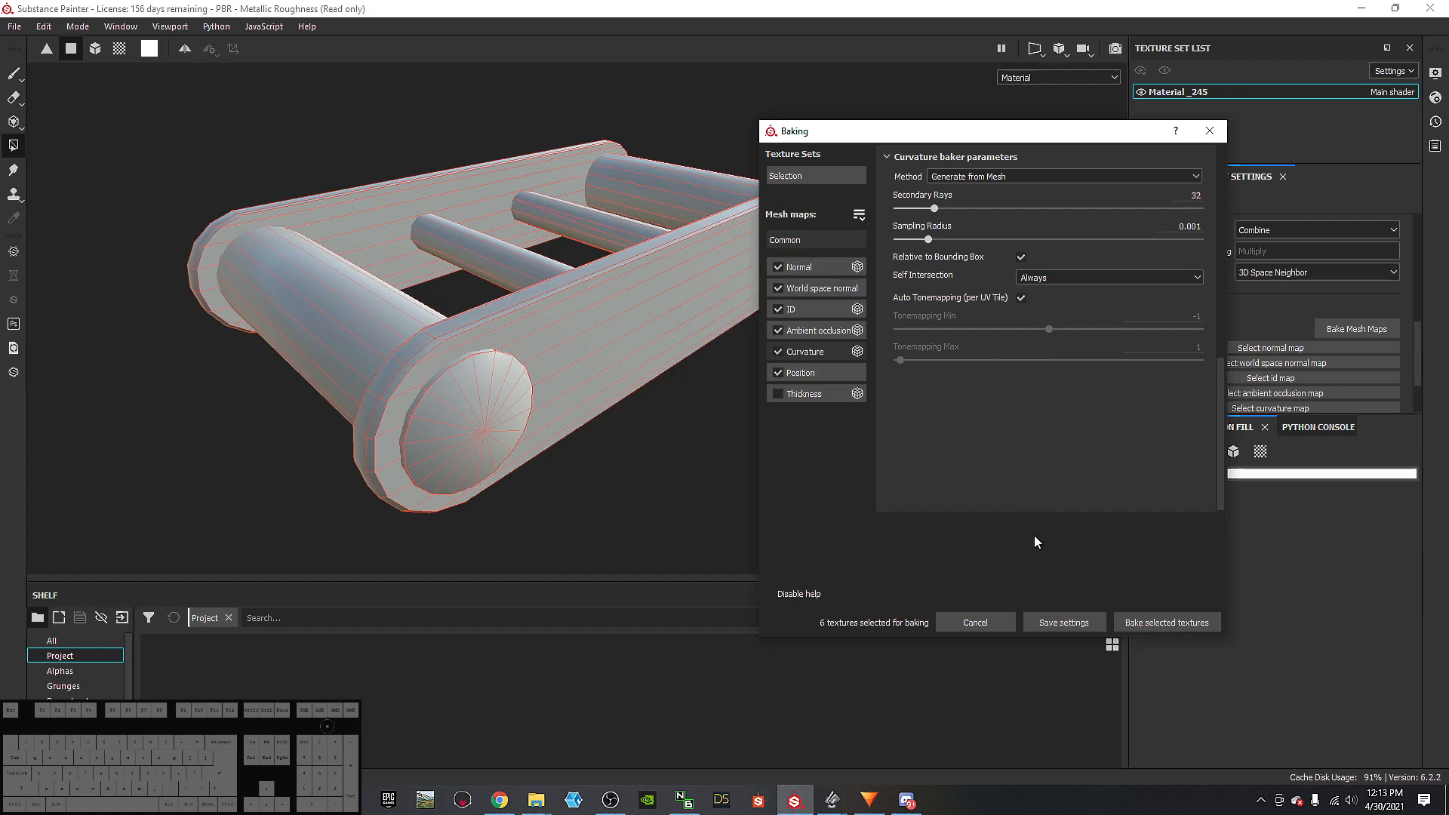
left_click_drag(1221, 415, 1206, 259)
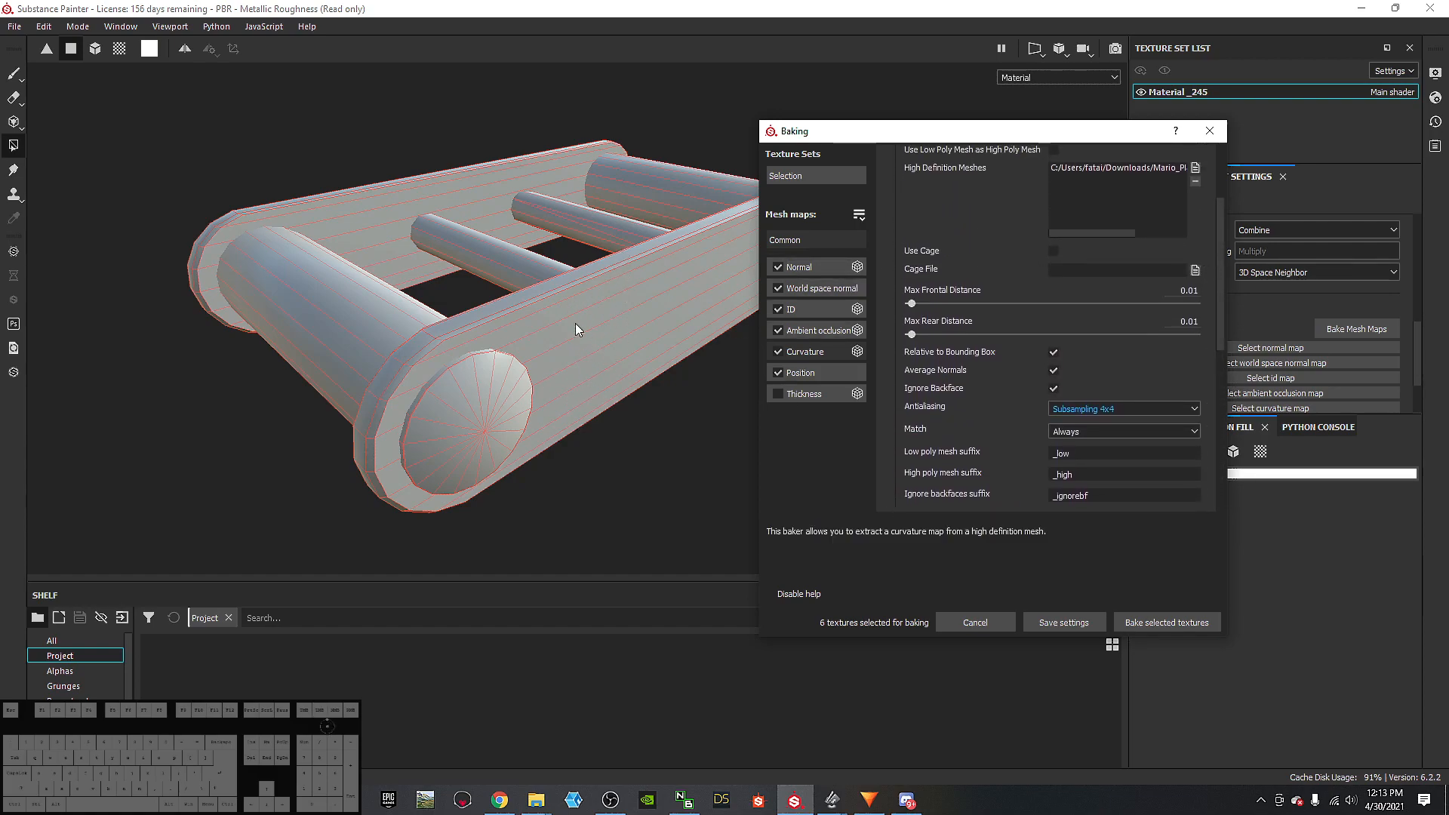
left_click(1156, 623)
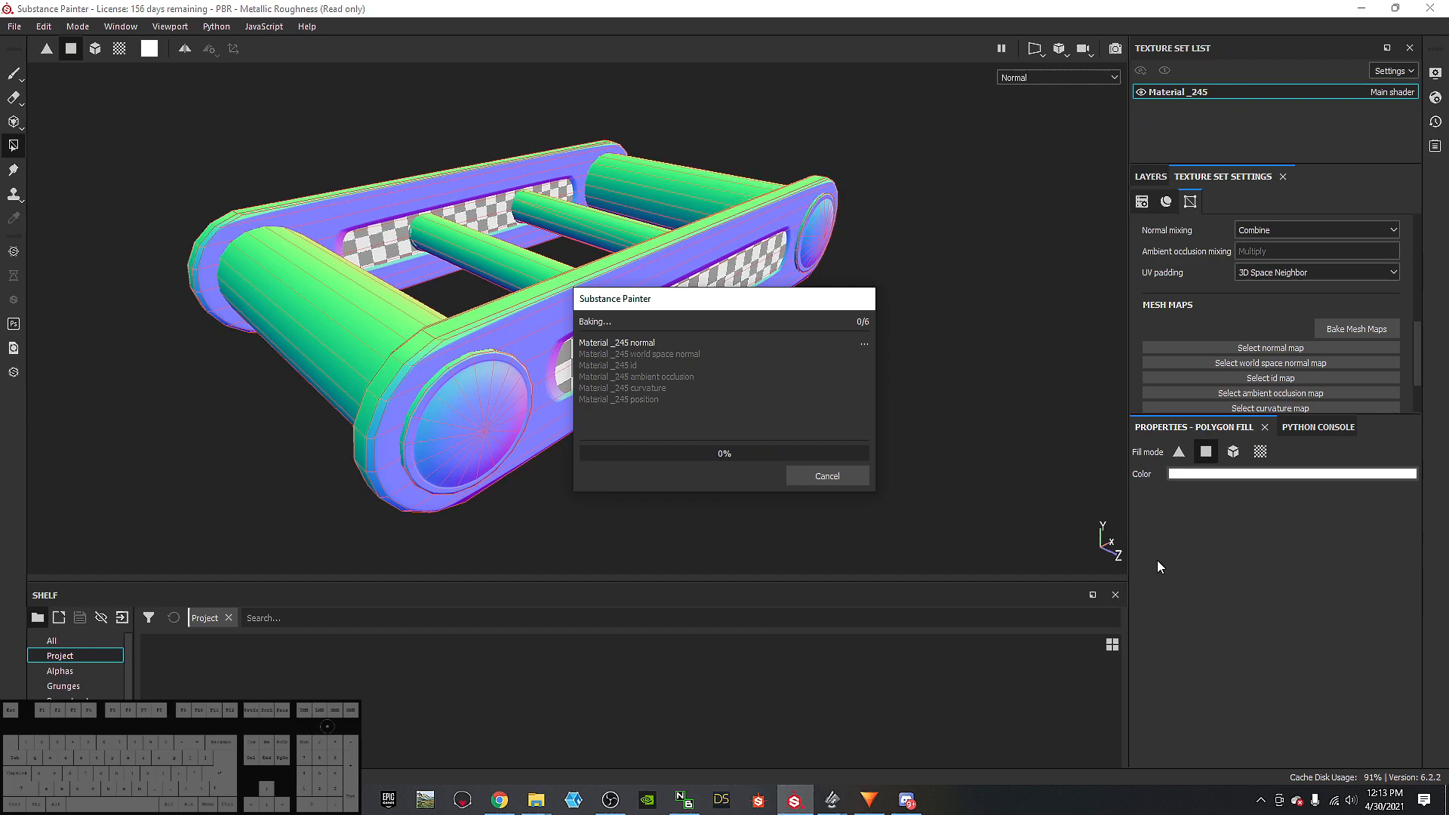
left_click_drag(717, 309, 1013, 270)
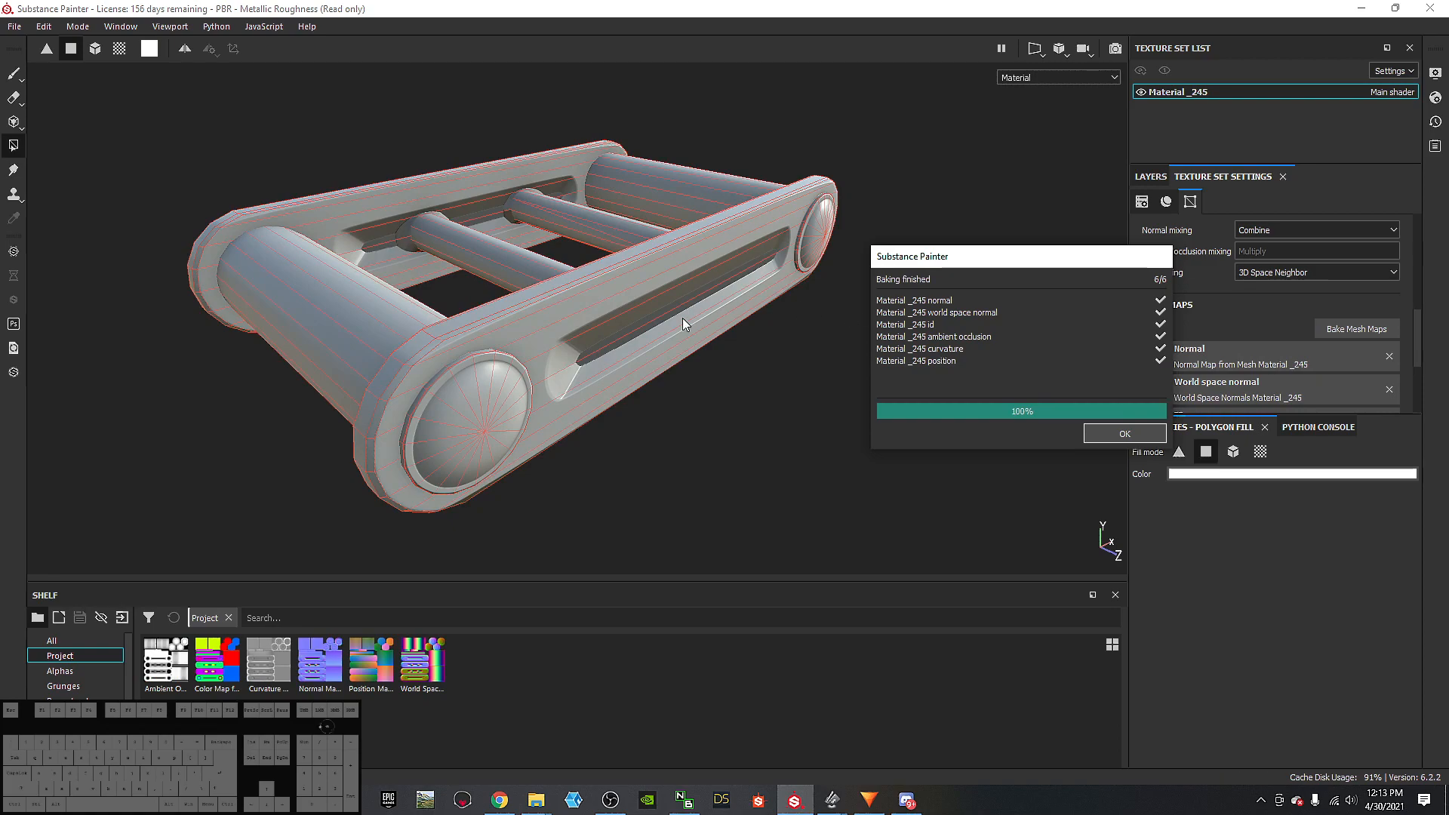
left_click(1114, 436)
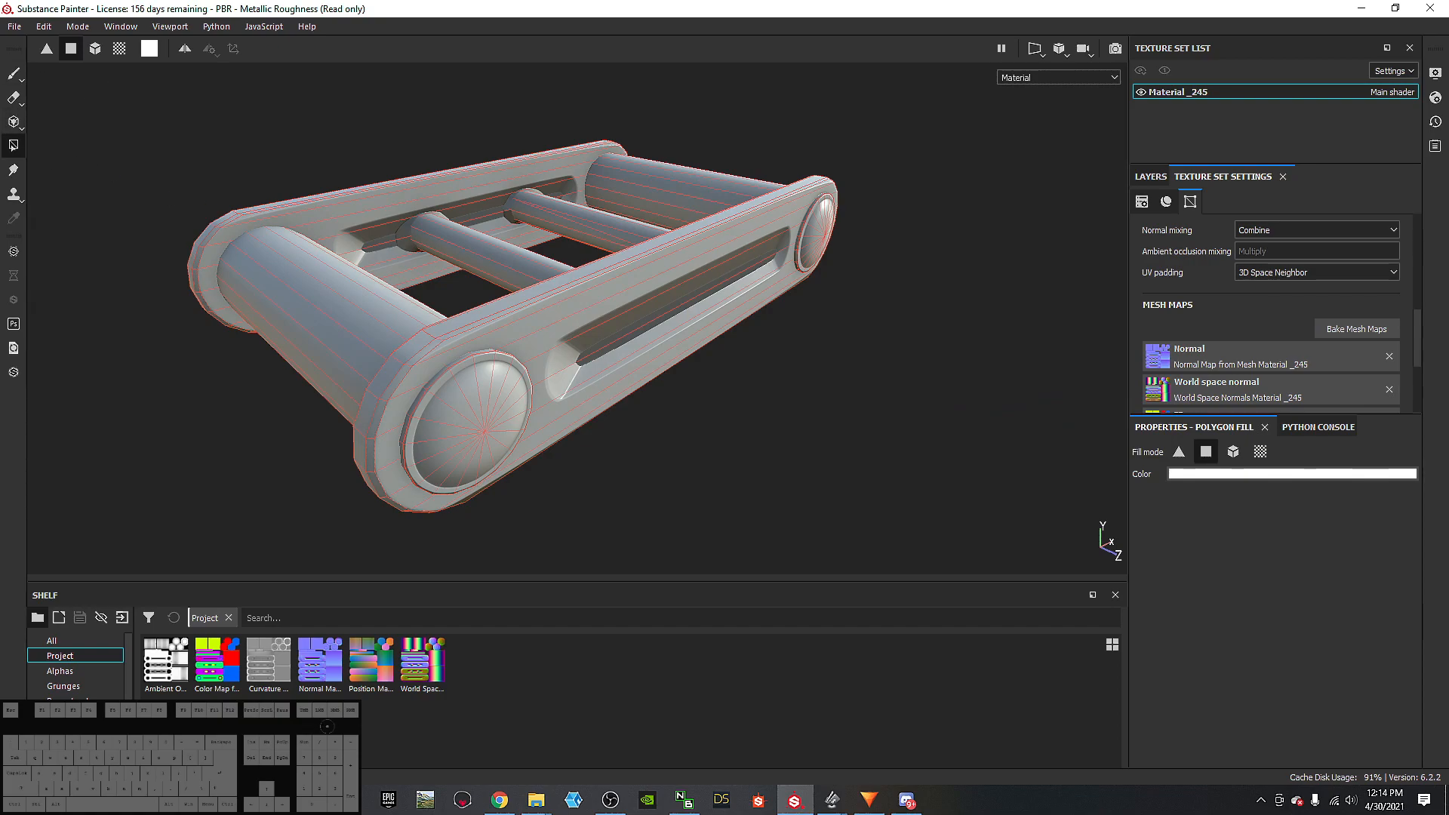
Step: Switch to the Paint tool, reopen the baking settings and set Max Rear Distance to 0.024
left_click(14, 73)
mouse_move(725, 398)
left_mouse_down("alt")
mouse_move(599, 317)
mouse_move(615, 322)
mouse_move(544, 332)
mouse_move(469, 395)
mouse_move(456, 544)
mouse_move(539, 465)
mouse_move(984, 395)
left_mouse_up("alt")
left_click(1337, 336)
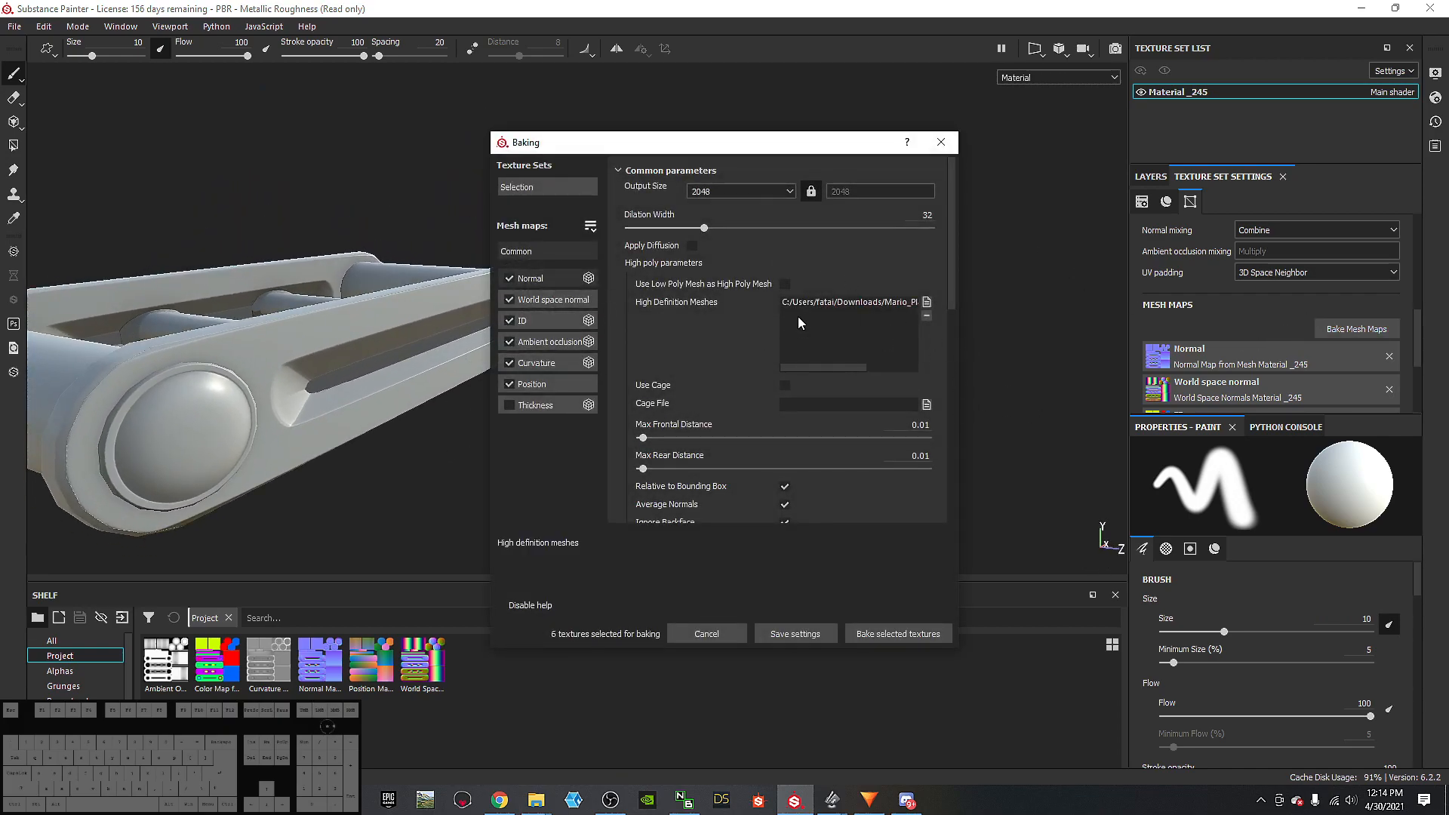
left_click_drag(643, 469, 646, 466)
Step: Set the curvature method to Generate from Normal Map (Deprecated) with Details at 1, and rebake the selected maps
left_click_drag(951, 300, 943, 355)
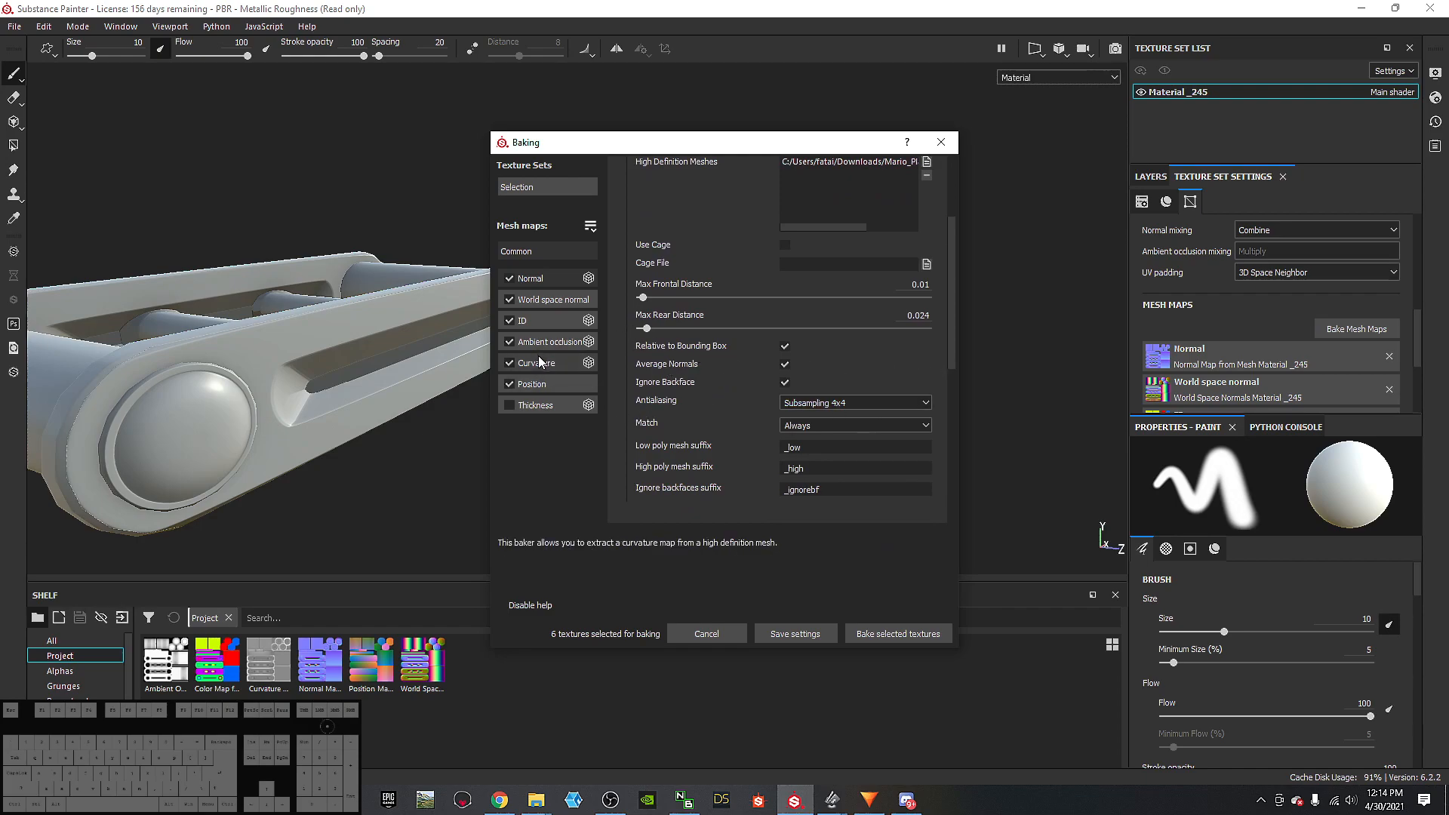
scroll(724, 347, "down", 10)
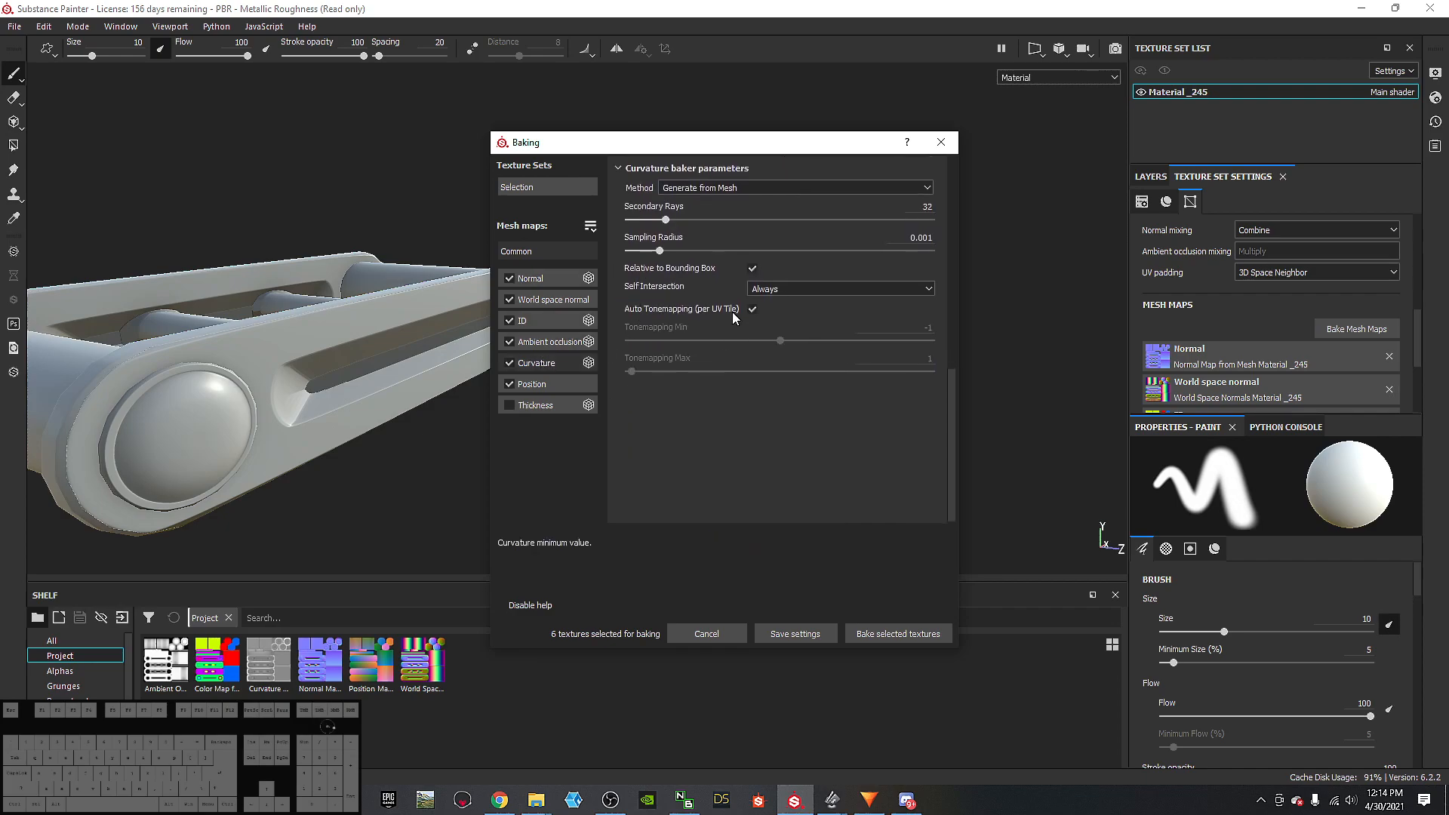
left_click(723, 187)
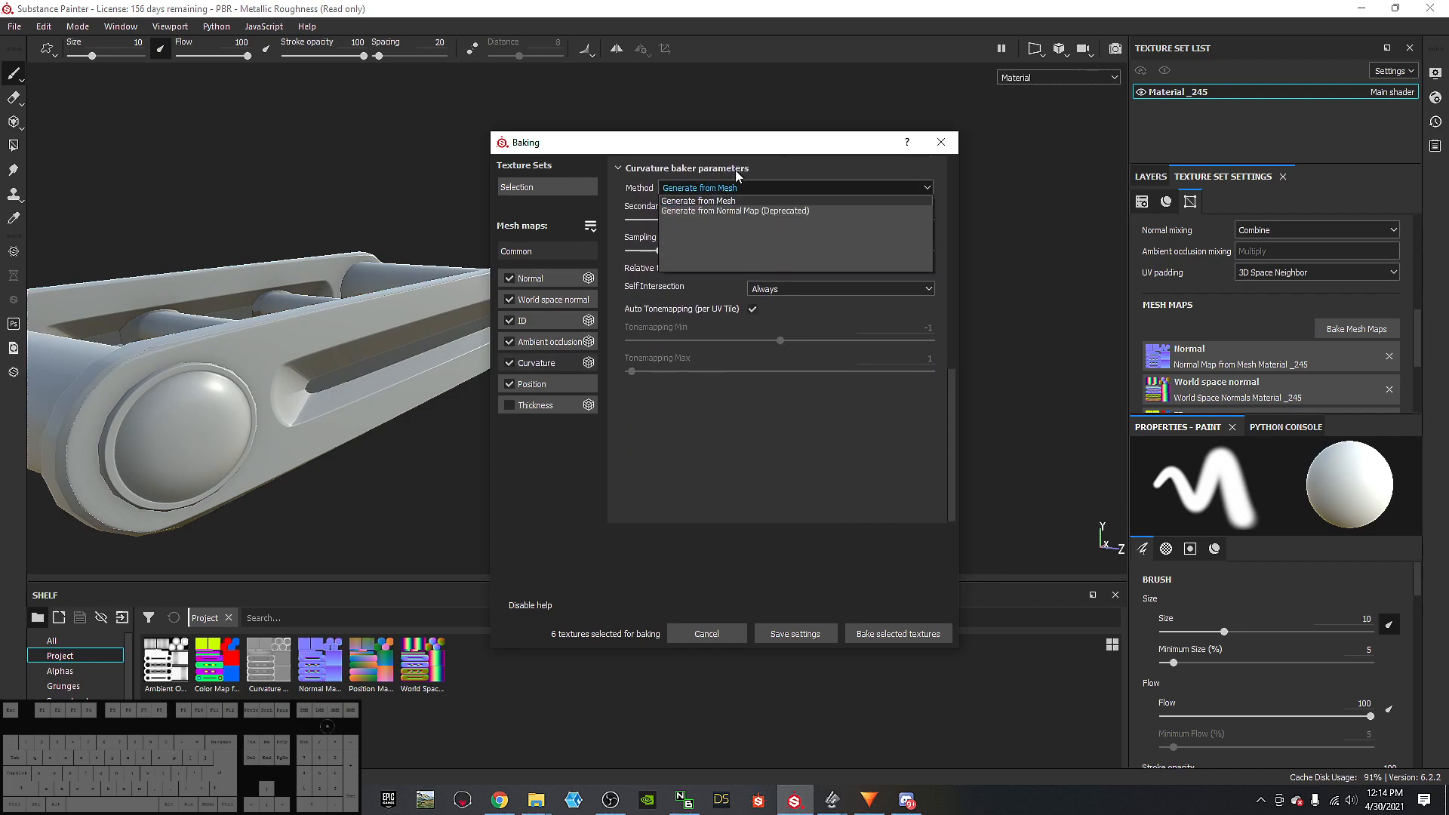
left_click(709, 212)
left_click_drag(780, 242, 938, 239)
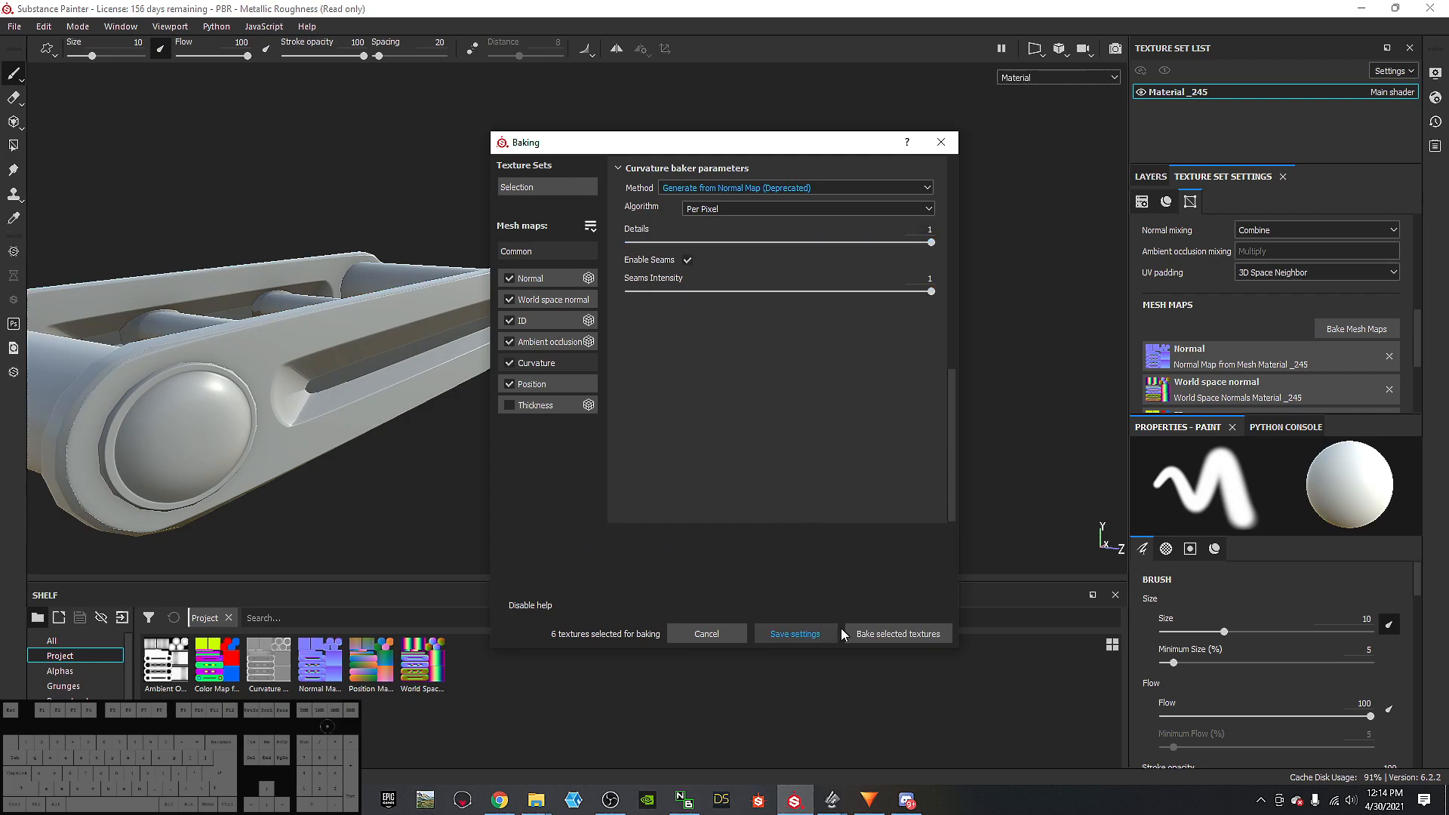
left_click(876, 634)
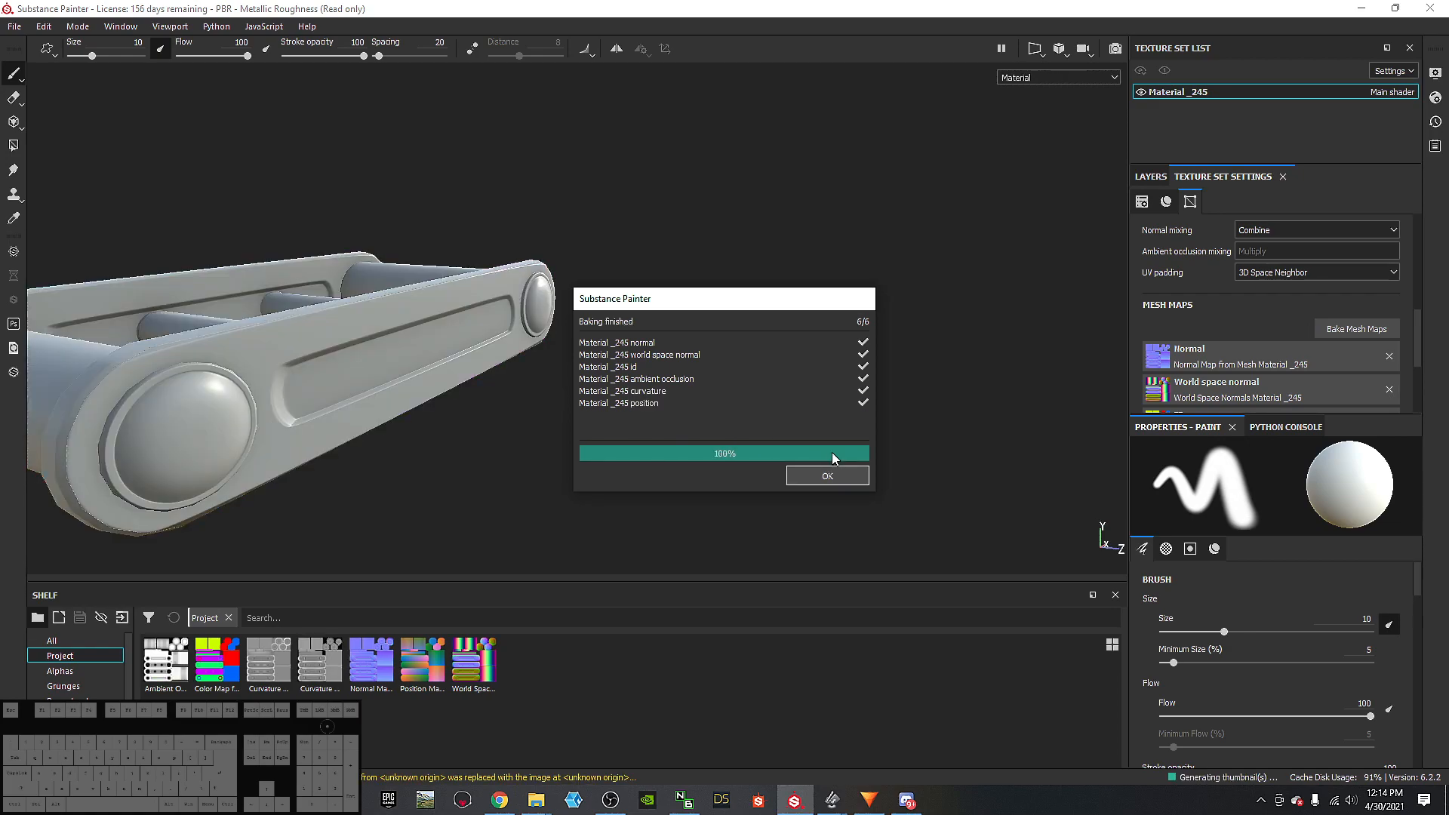
left_click(829, 474)
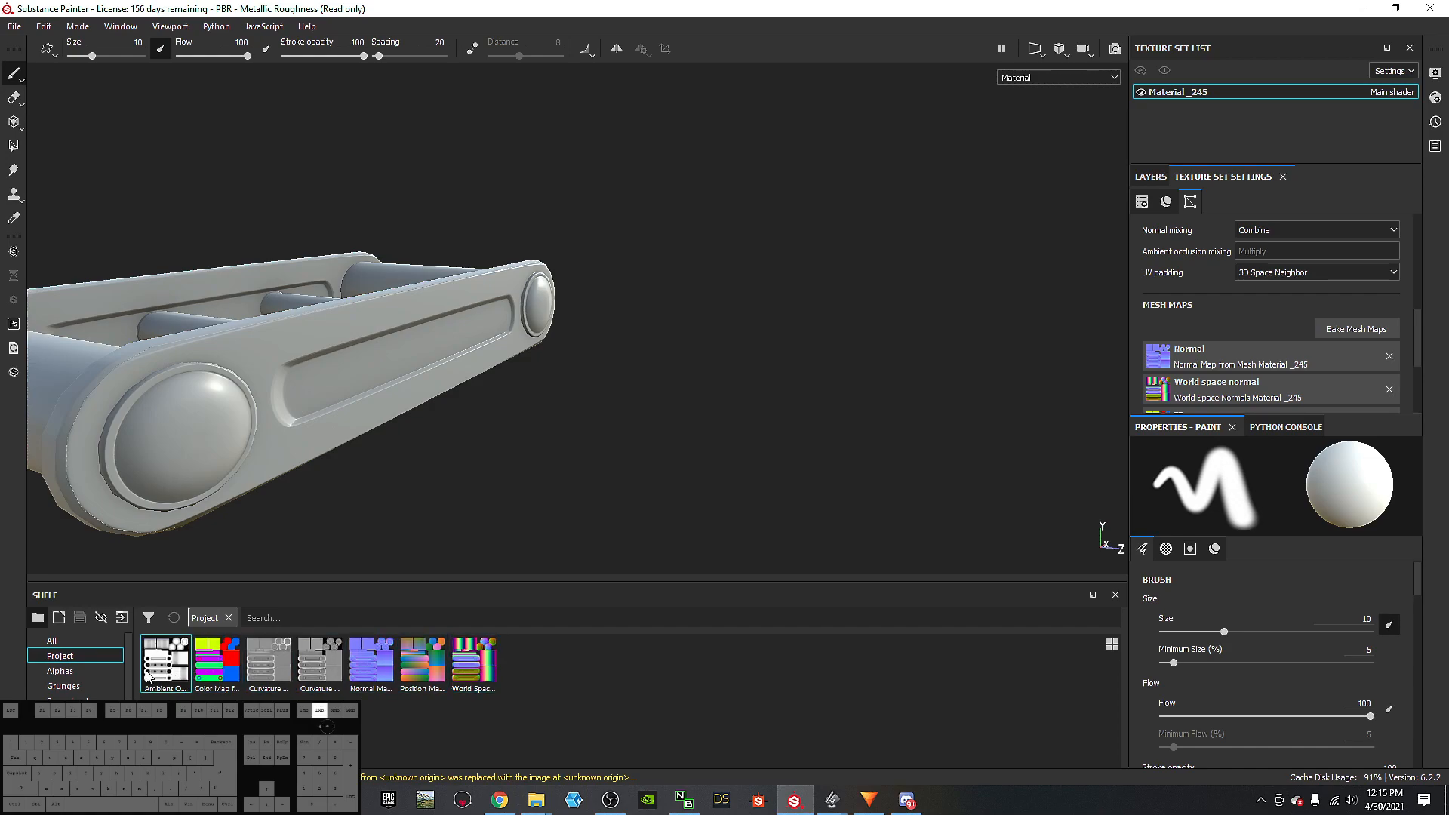
Step: Examine the baked detail on the platform's recessed side panels and round end caps from several angles
left_click(76, 671)
left_click(60, 656)
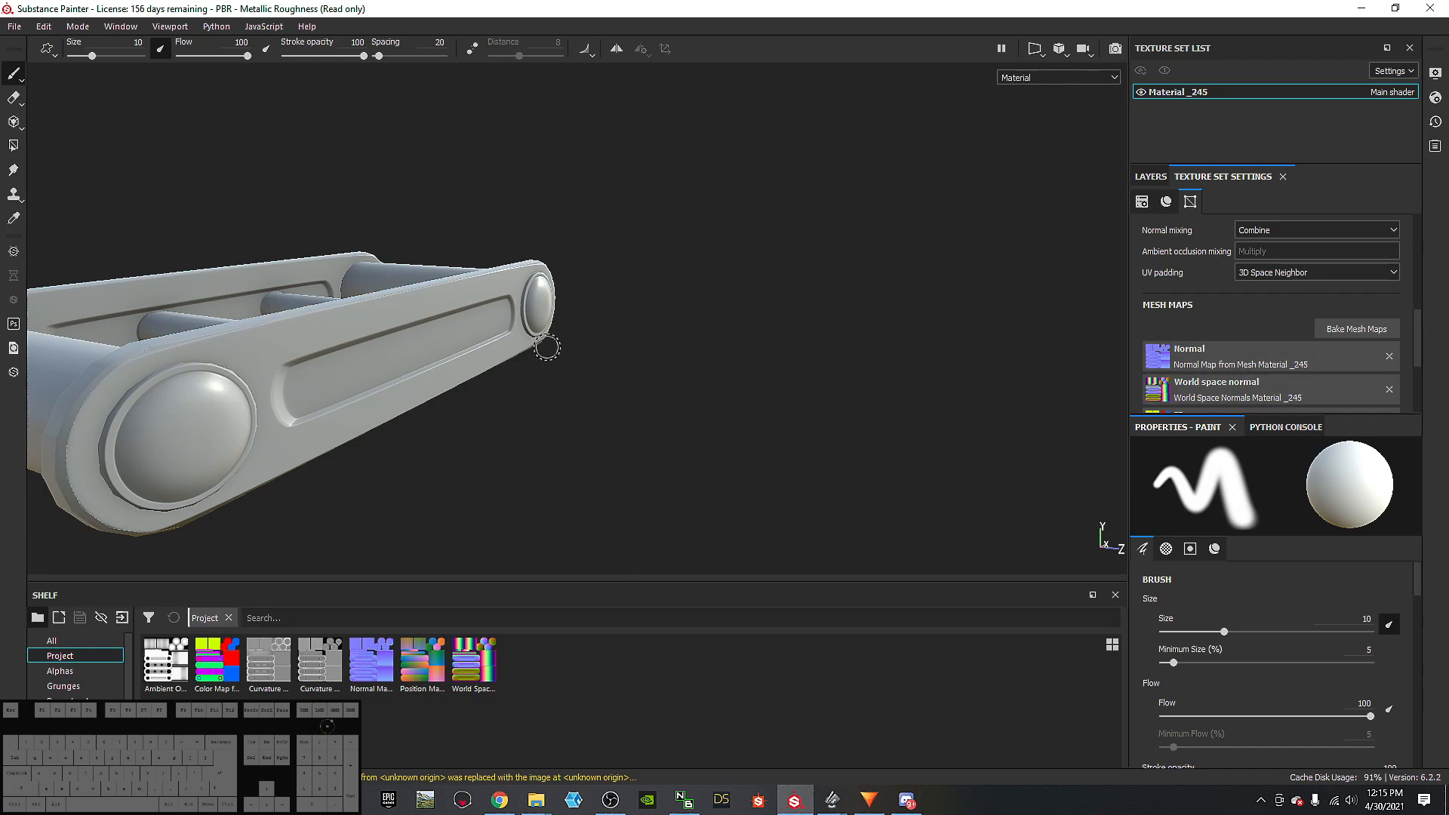
scroll(523, 387, "up", 1)
scroll(593, 365, "down", 4)
left_click_drag(619, 373, 370, 332, "alt")
mouse_move(369, 332)
middle_mouse_down("alt")
mouse_move(383, 329)
mouse_move(398, 359)
mouse_move(393, 328)
middle_mouse_up("alt")
scroll(521, 291, "down", 1)
scroll(517, 291, "up", 6)
mouse_move(716, 278)
left_mouse_down("alt")
mouse_move(594, 277)
mouse_move(524, 242)
mouse_move(550, 249)
left_mouse_up("alt")
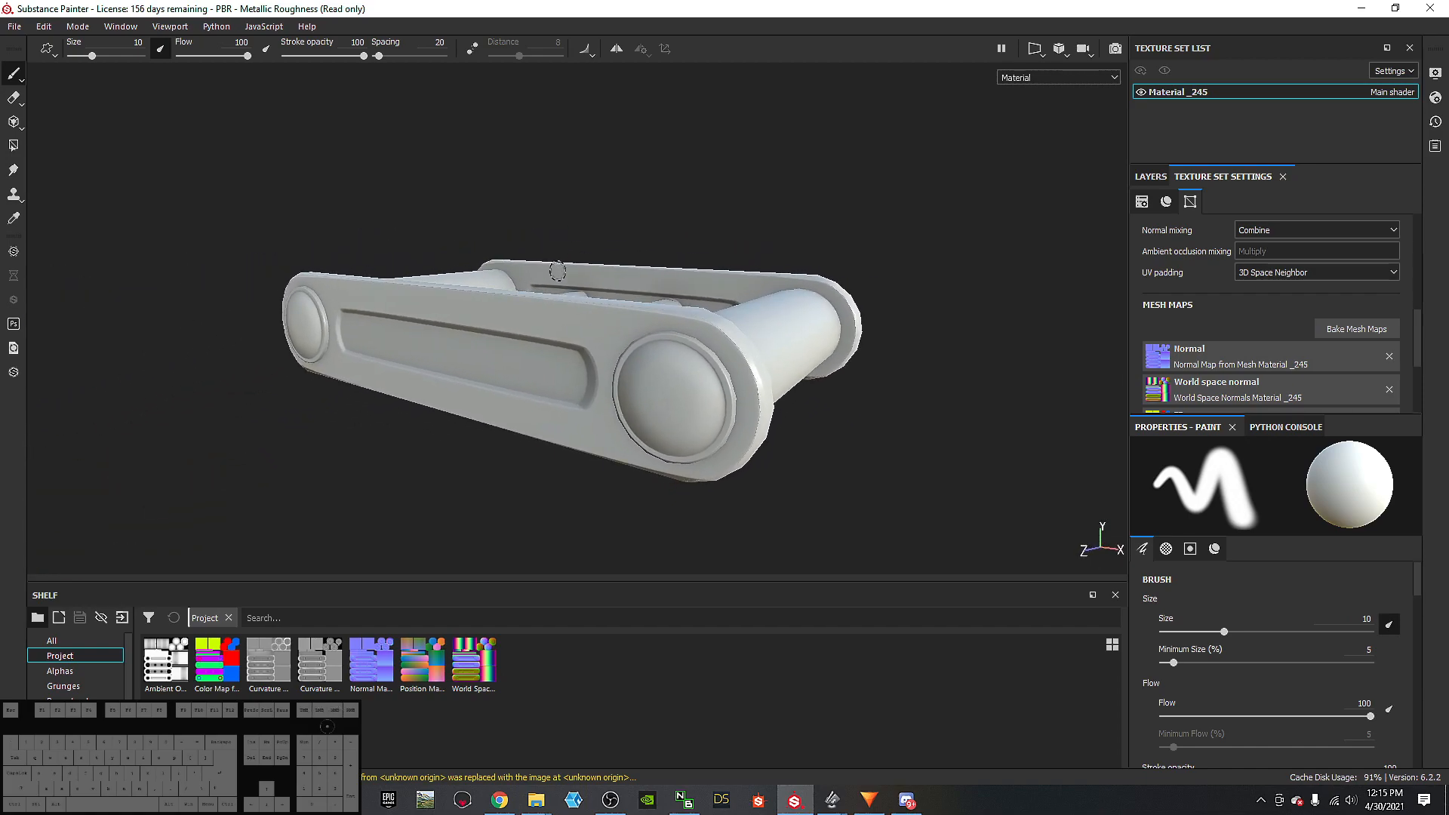
scroll(732, 224, "up", 1)
scroll(736, 236, "down", 2)
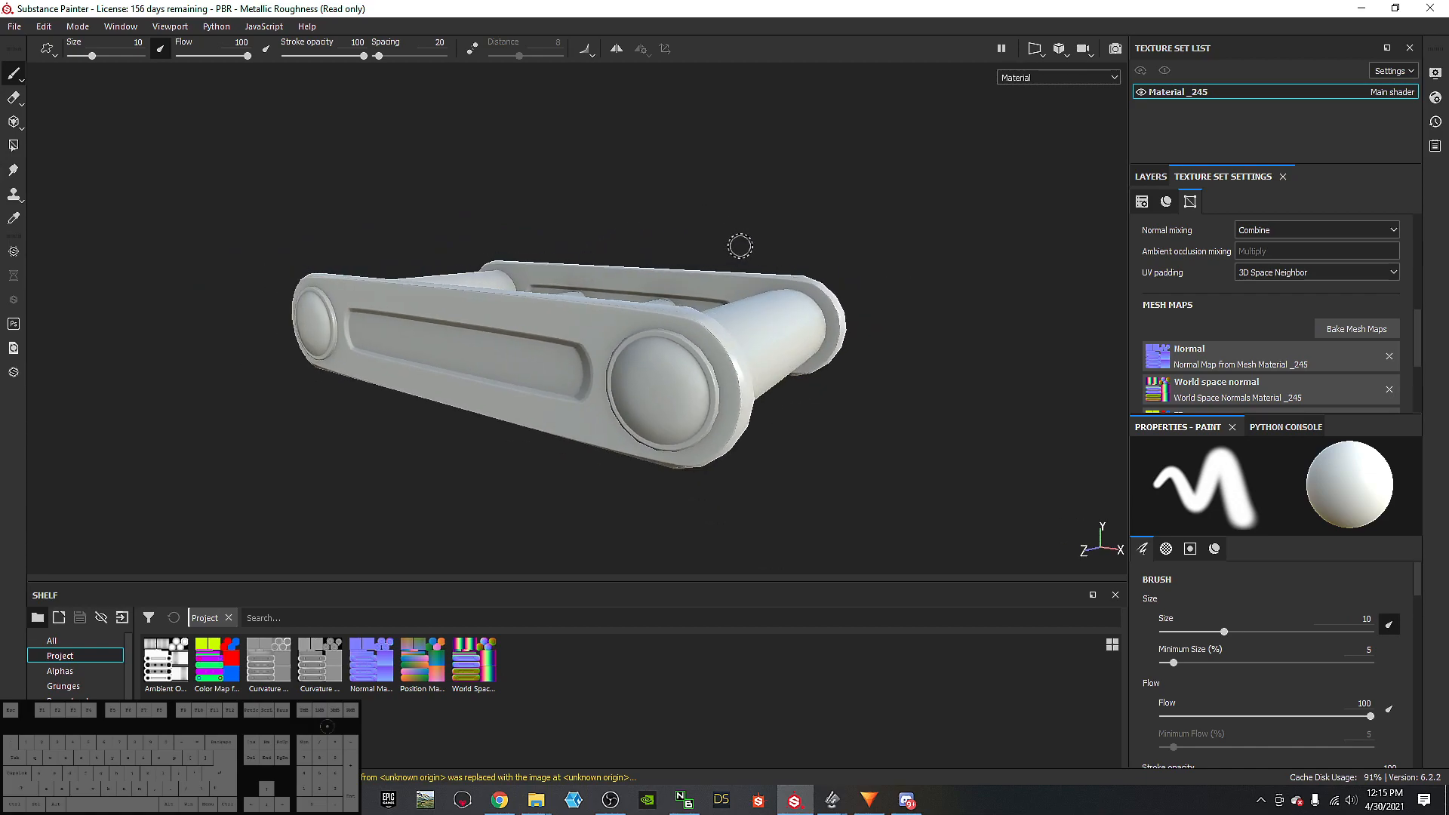
Step: Cycle the viewport through the baked mesh maps to the ID map and inspect each one on the platform
key("b")
key("b")
key("b")
key("b")
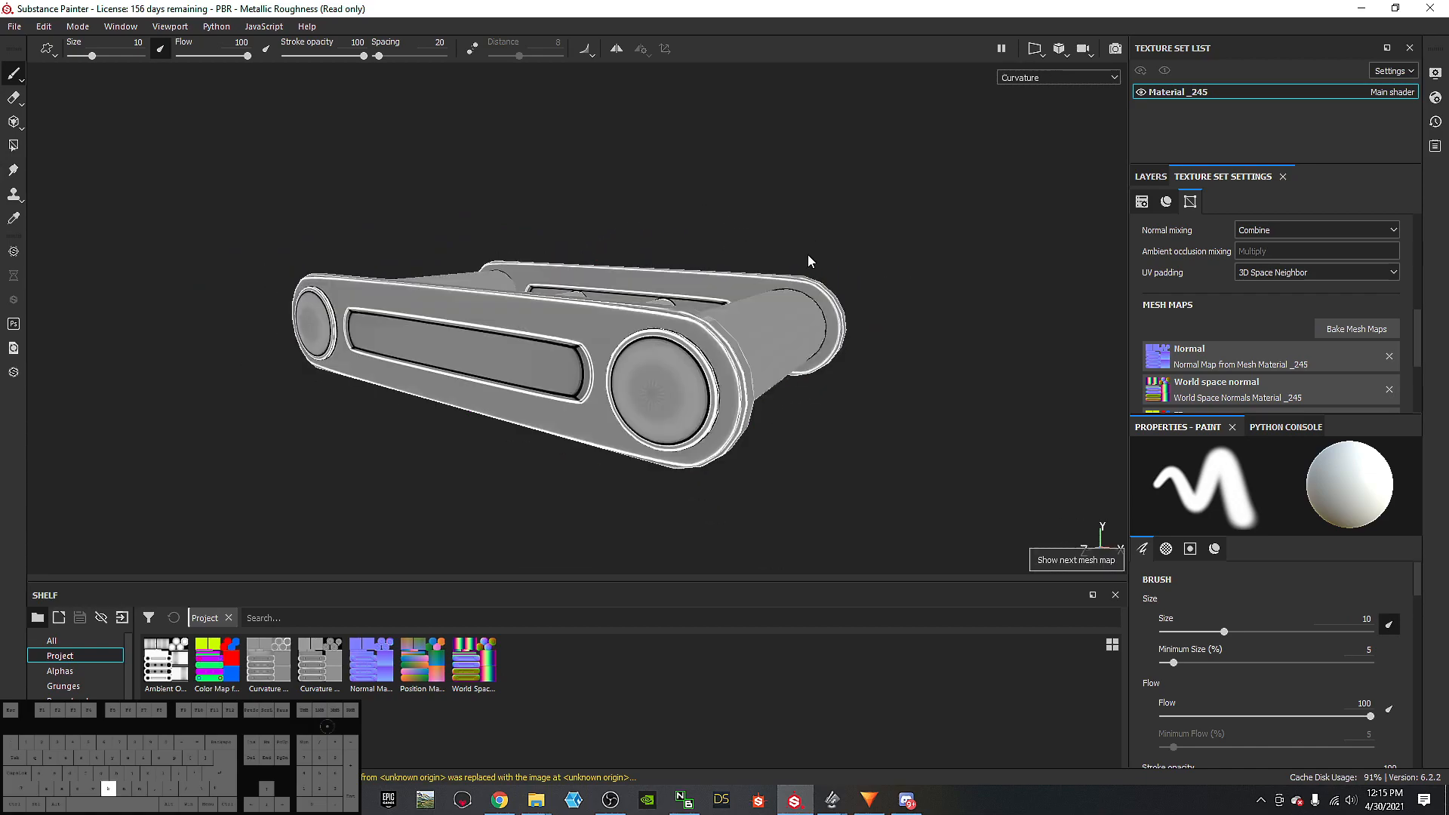
key("b")
key("b")
key("b")
key("b")
key("b")
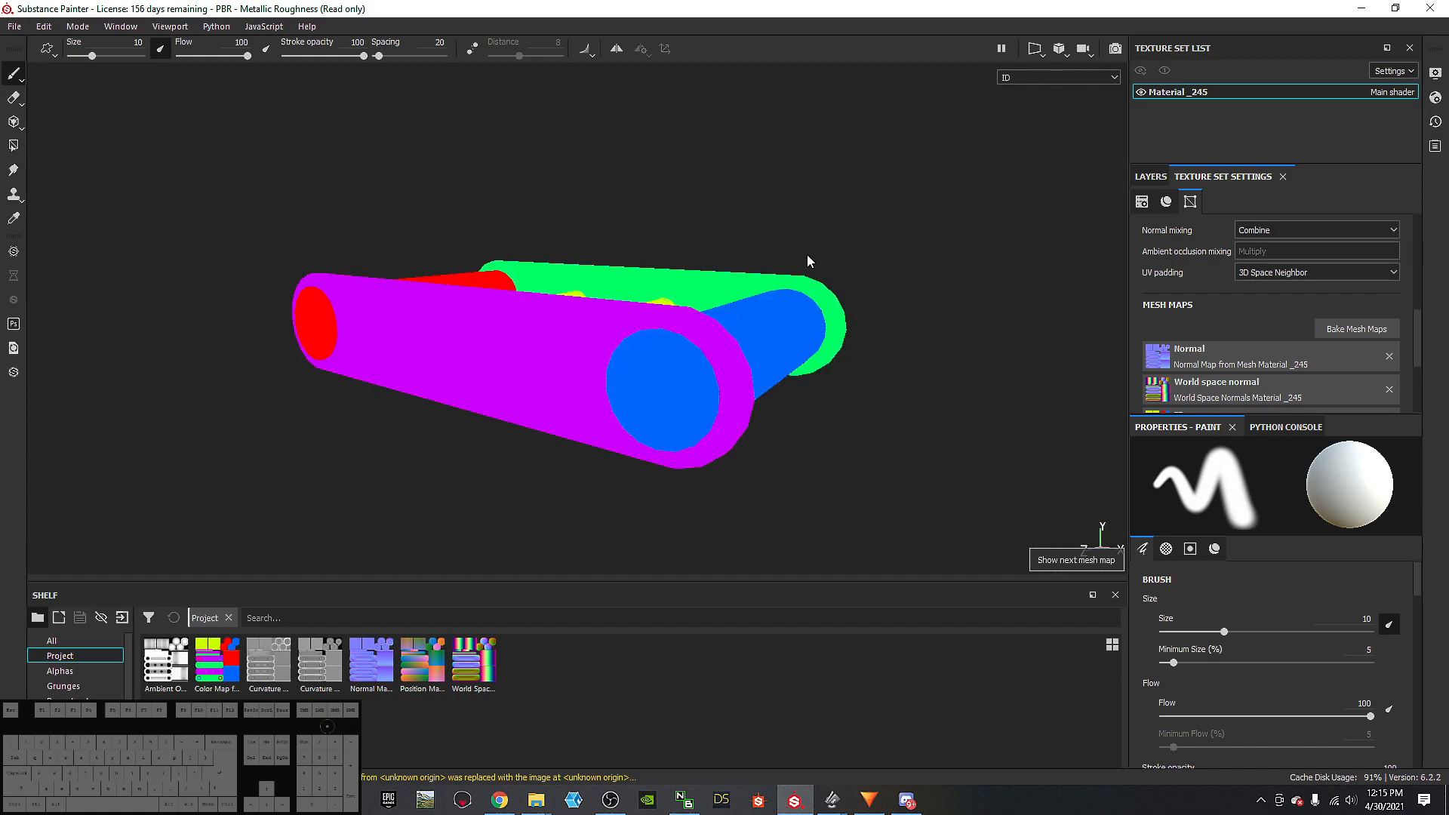
Step: Compare the curvature, normal and world space normal maps on the platform, and return the viewport to the material display
key("b")
key("b")
key("b")
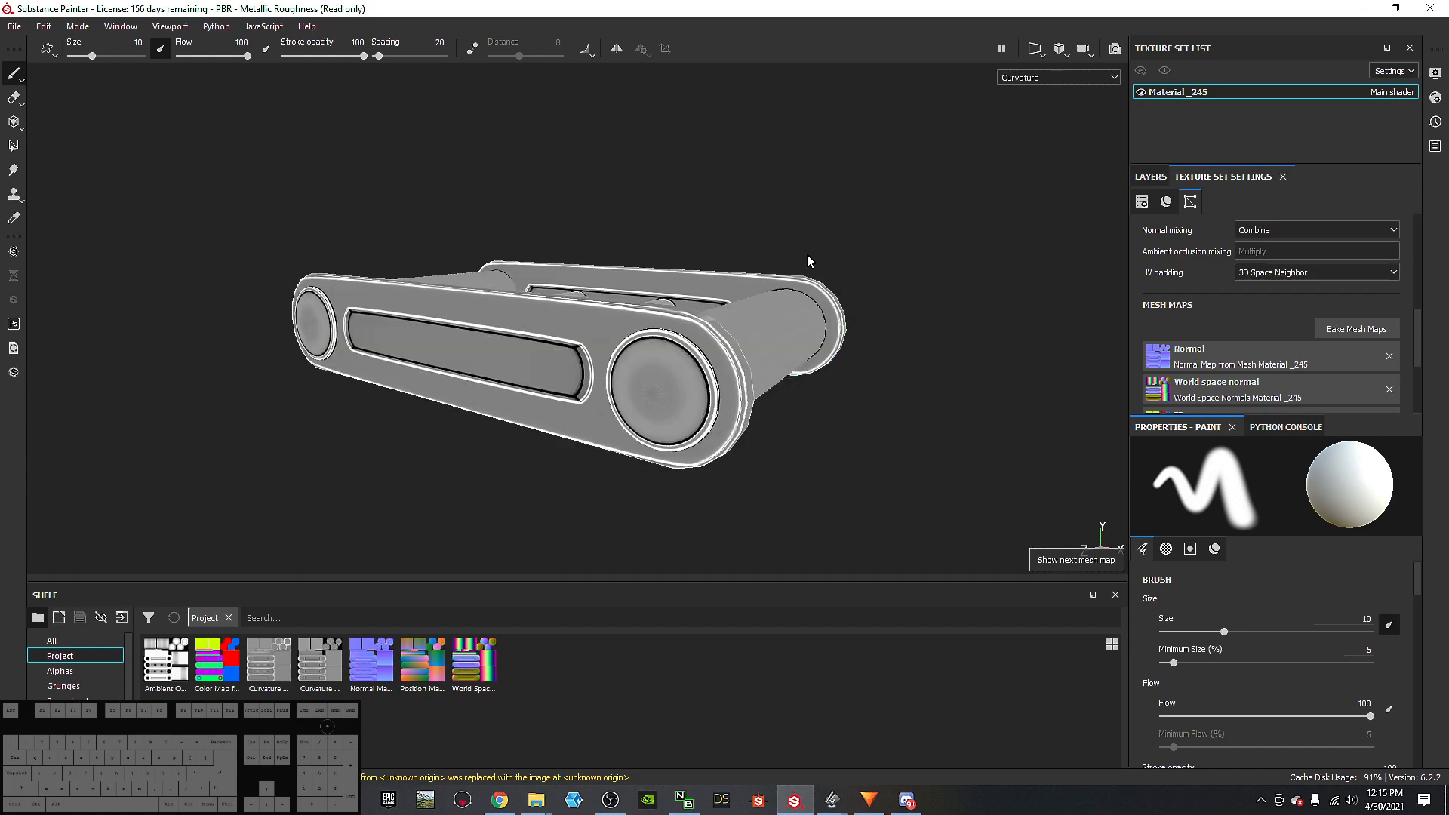
key("b")
key("b")
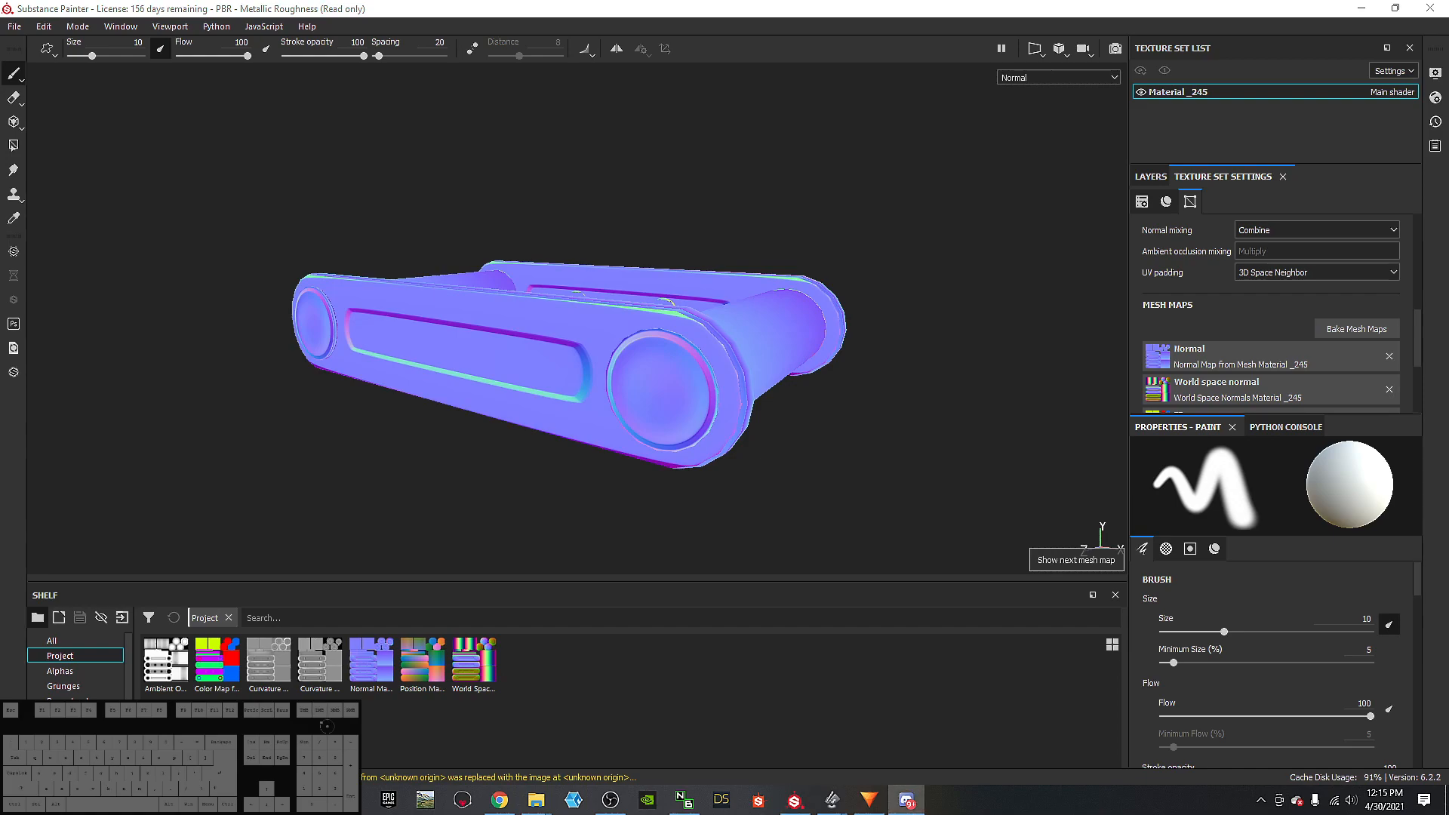
left_click(735, 7)
key("b")
key("b")
key("b")
key("b")
key("b")
key("b")
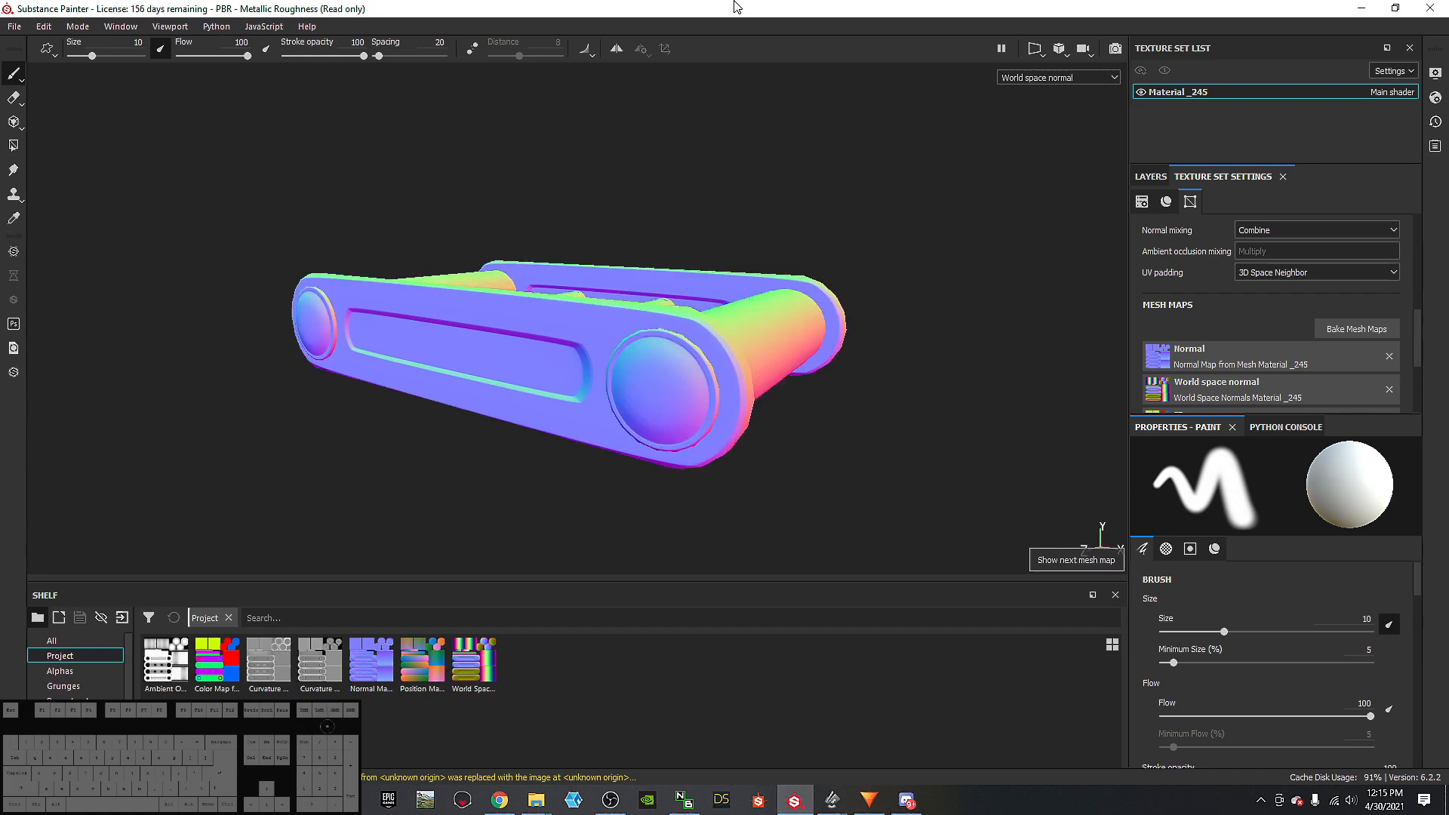
key("b")
key("b")
key("b")
key("b")
key("b")
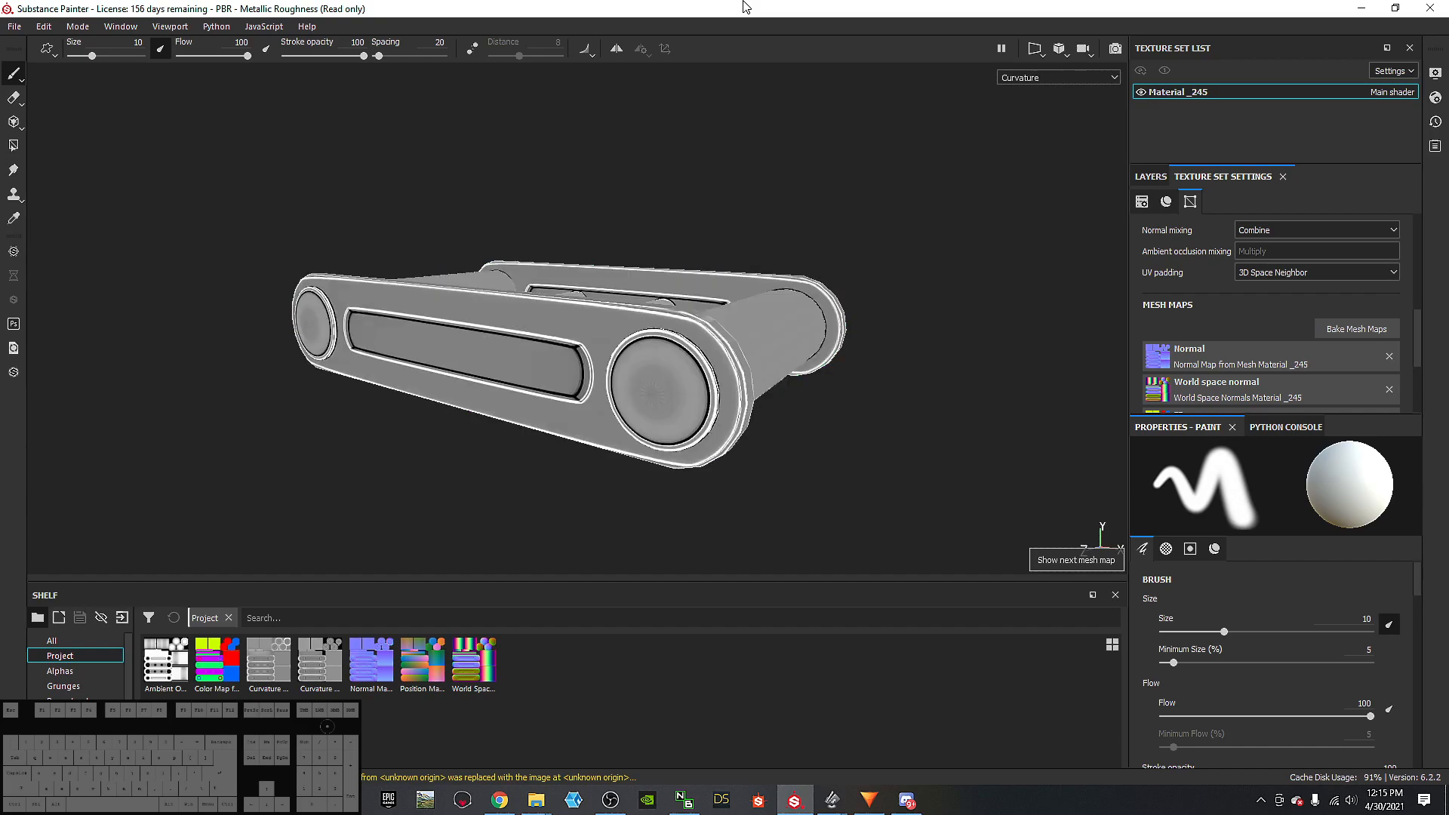
key("b")
key("b")
key("b")
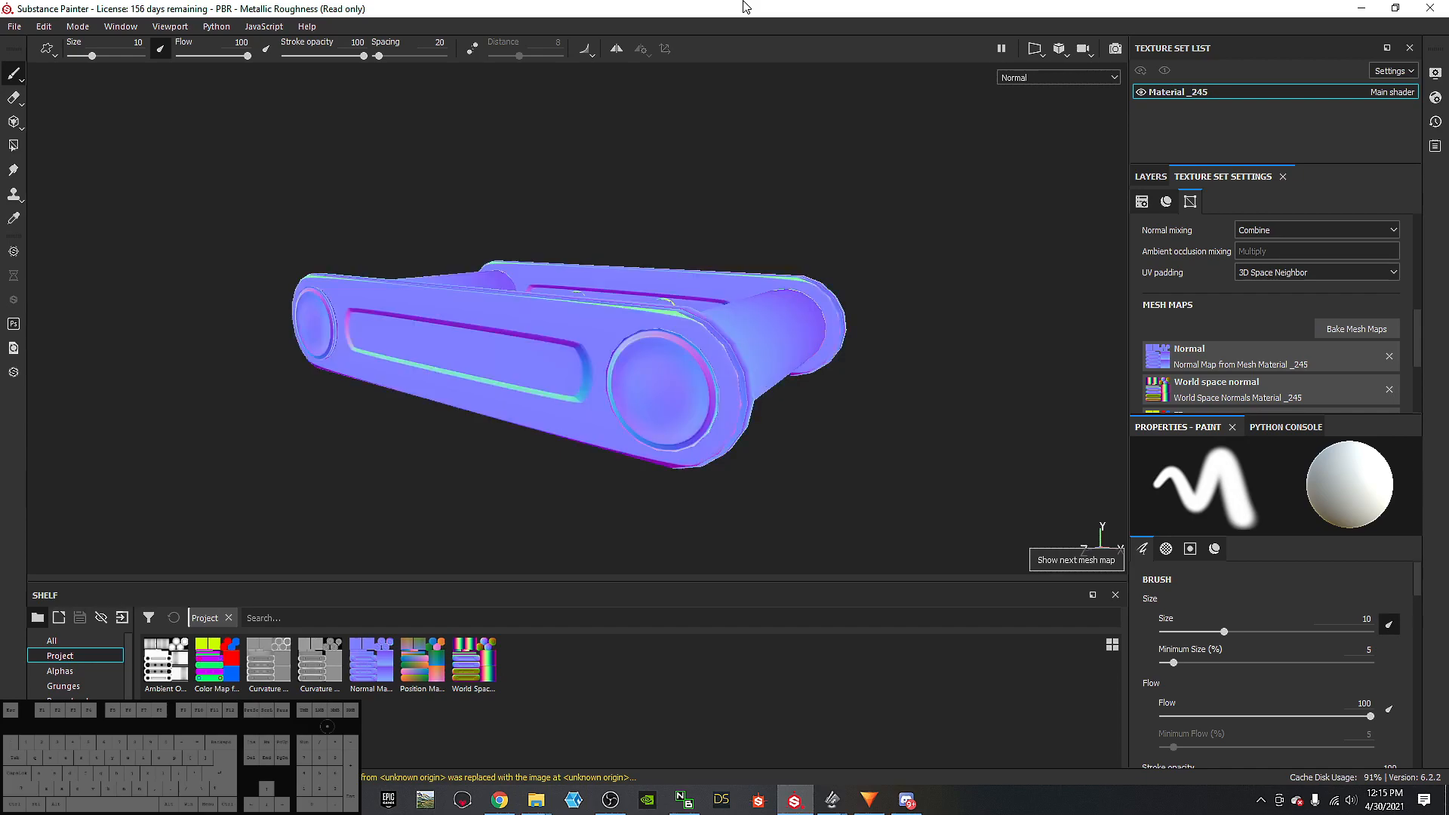
key("m")
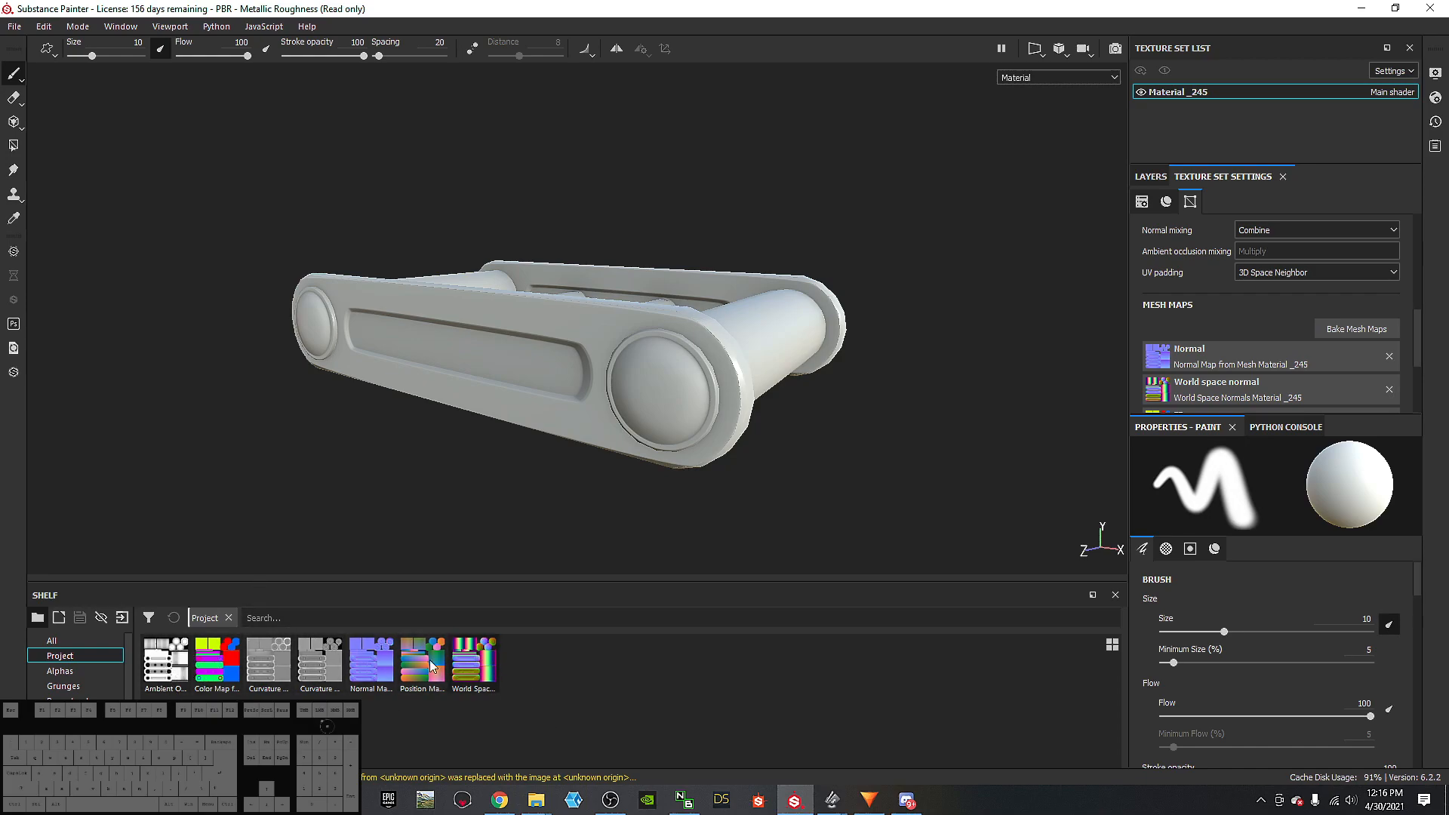
mouse_move(171, 670)
left_click(1147, 176)
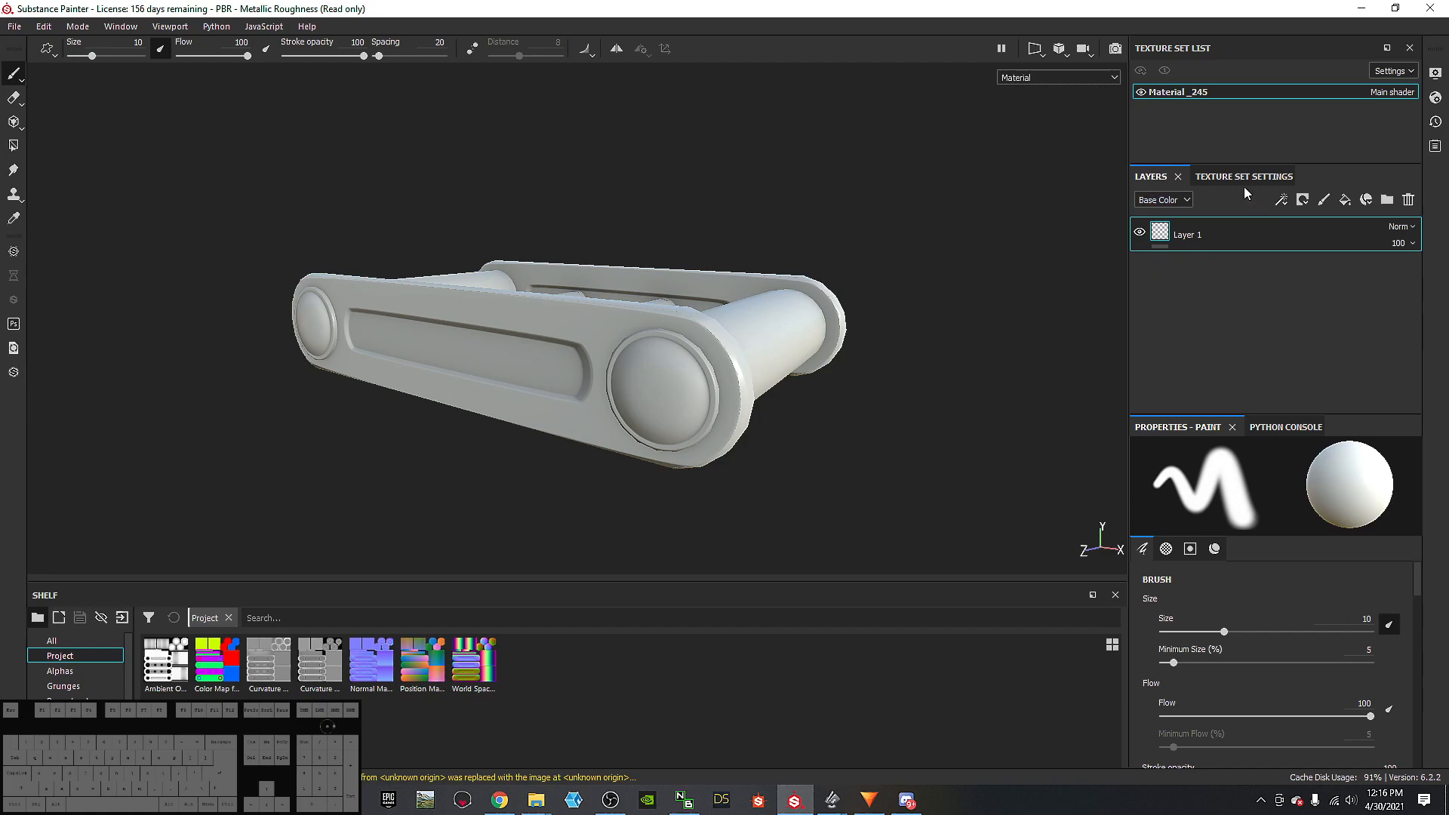
left_click(1226, 177)
left_click_drag(860, 260, 812, 204, "alt")
middle_click_drag(811, 204, 802, 203, "alt")
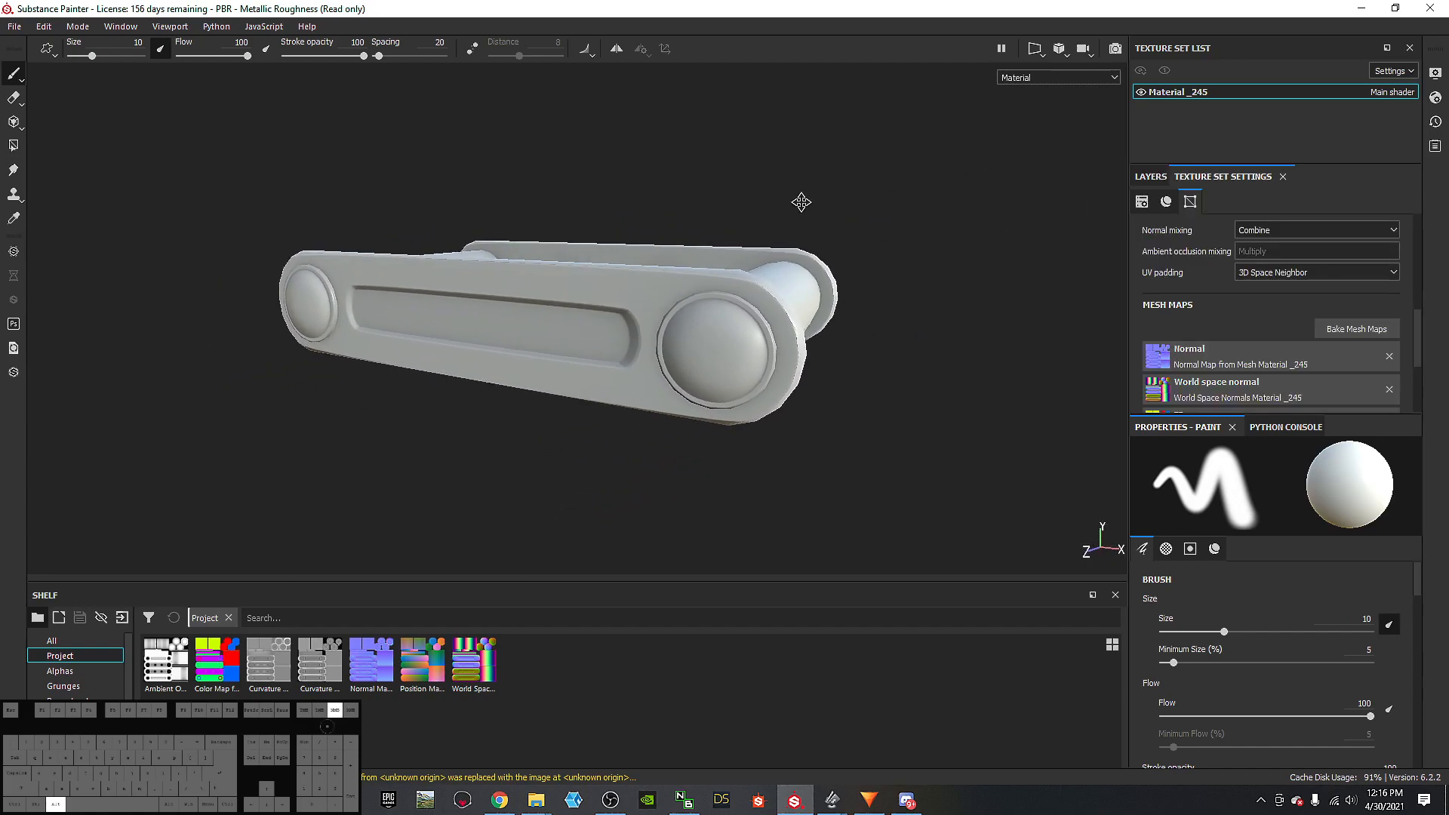
left_click_drag(857, 430, 848, 463, "alt")
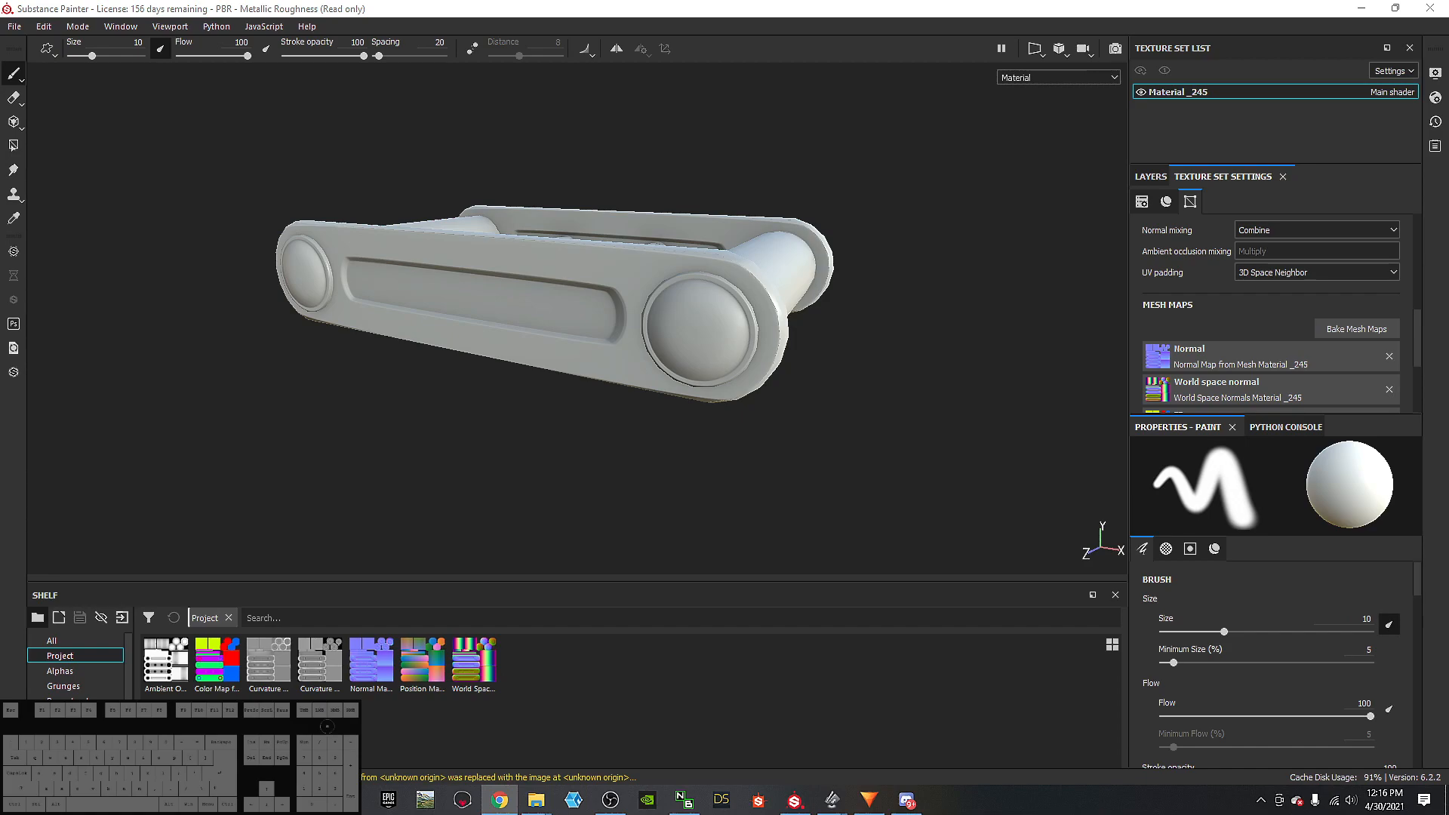
Step: Switch to Chrome and examine the yellow platforms in the Super Mario Maker 2 reference artwork at 500% zoom
mouse_move(0, 418)
left_mouse_down()
mouse_move(447, 6)
mouse_move(401, 1)
left_mouse_up()
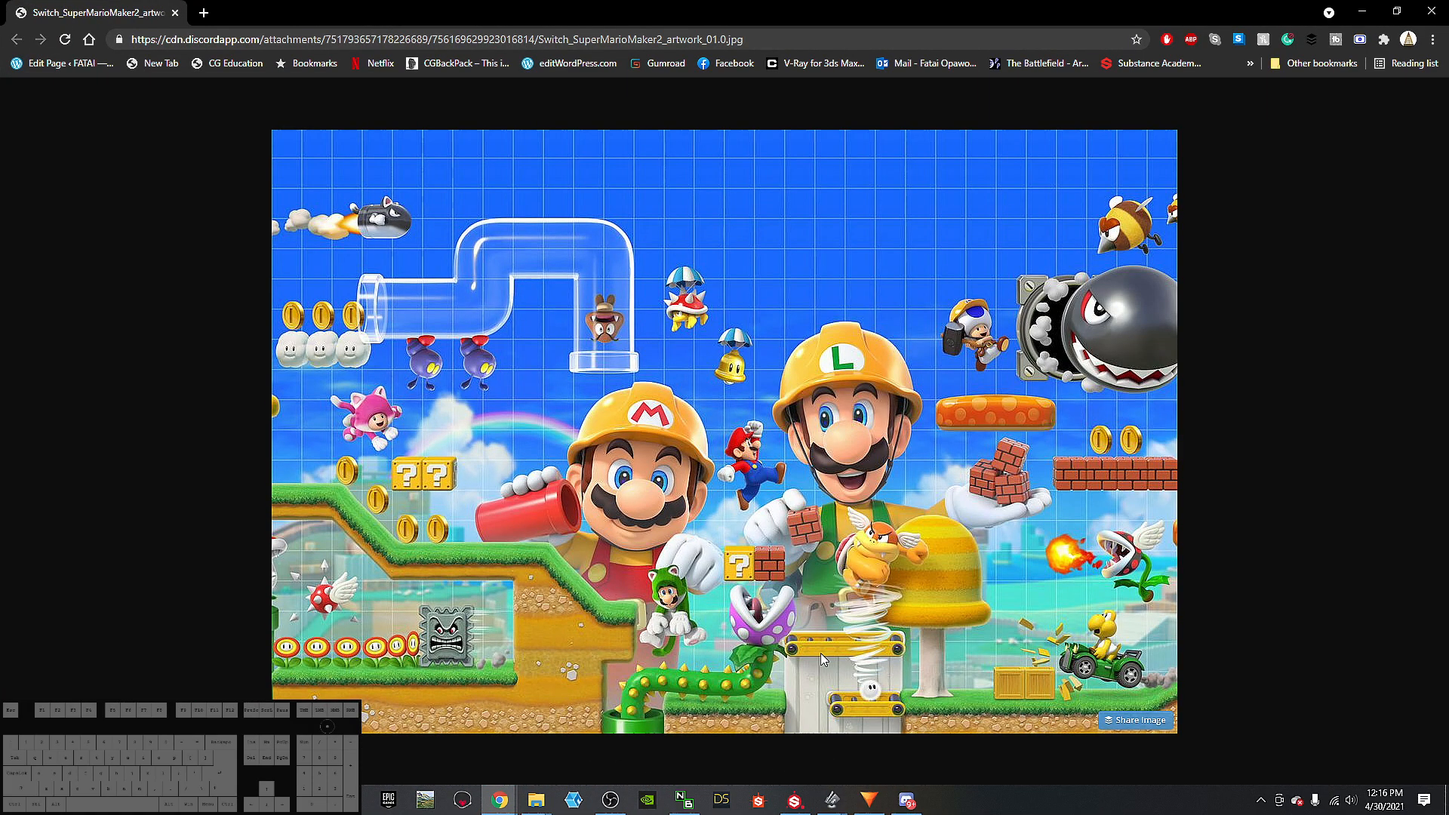
scroll(839, 641, "up", 9, "ctrl")
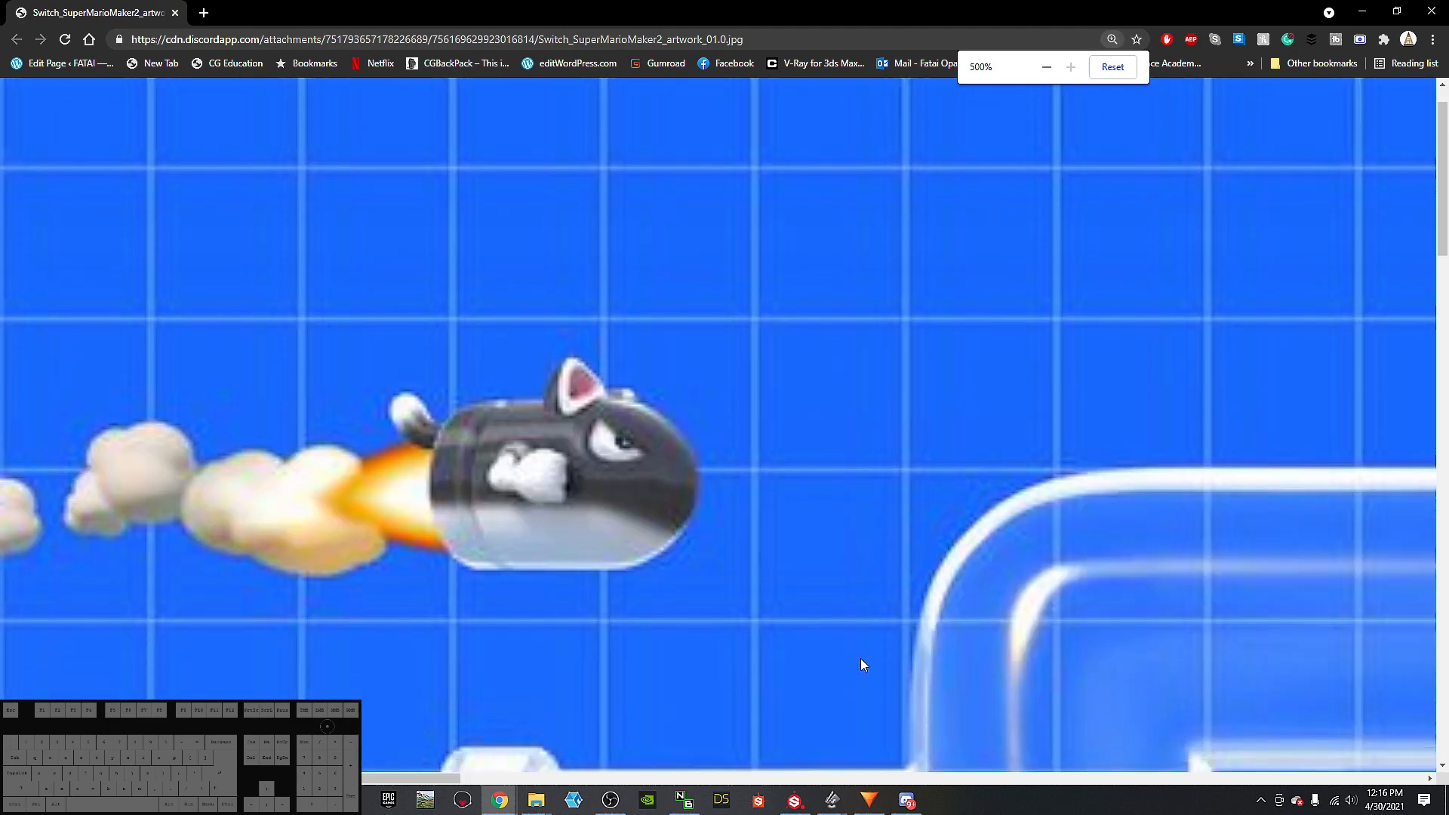
scroll(864, 659, "down", 20)
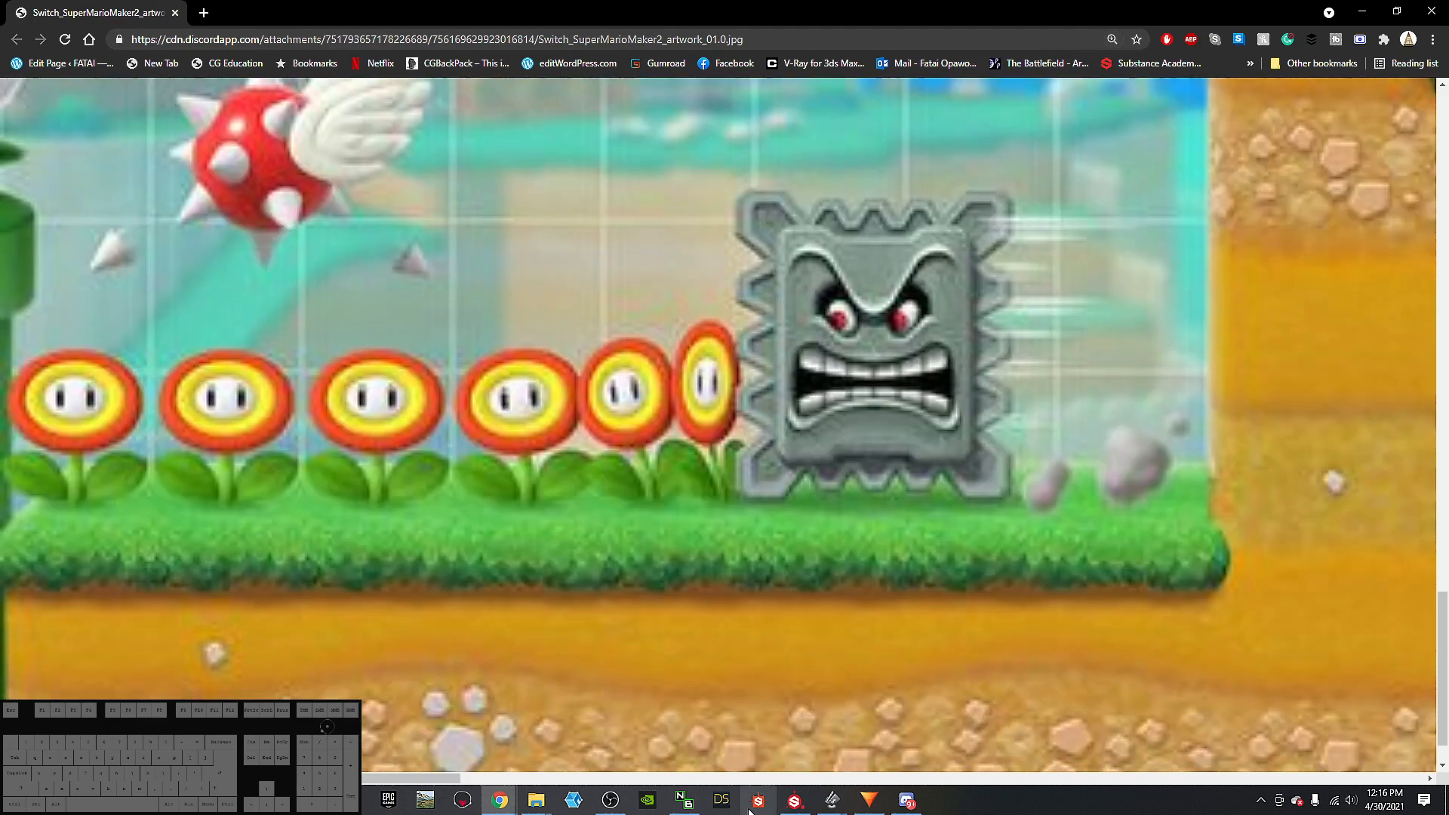
left_click_drag(377, 777, 935, 734)
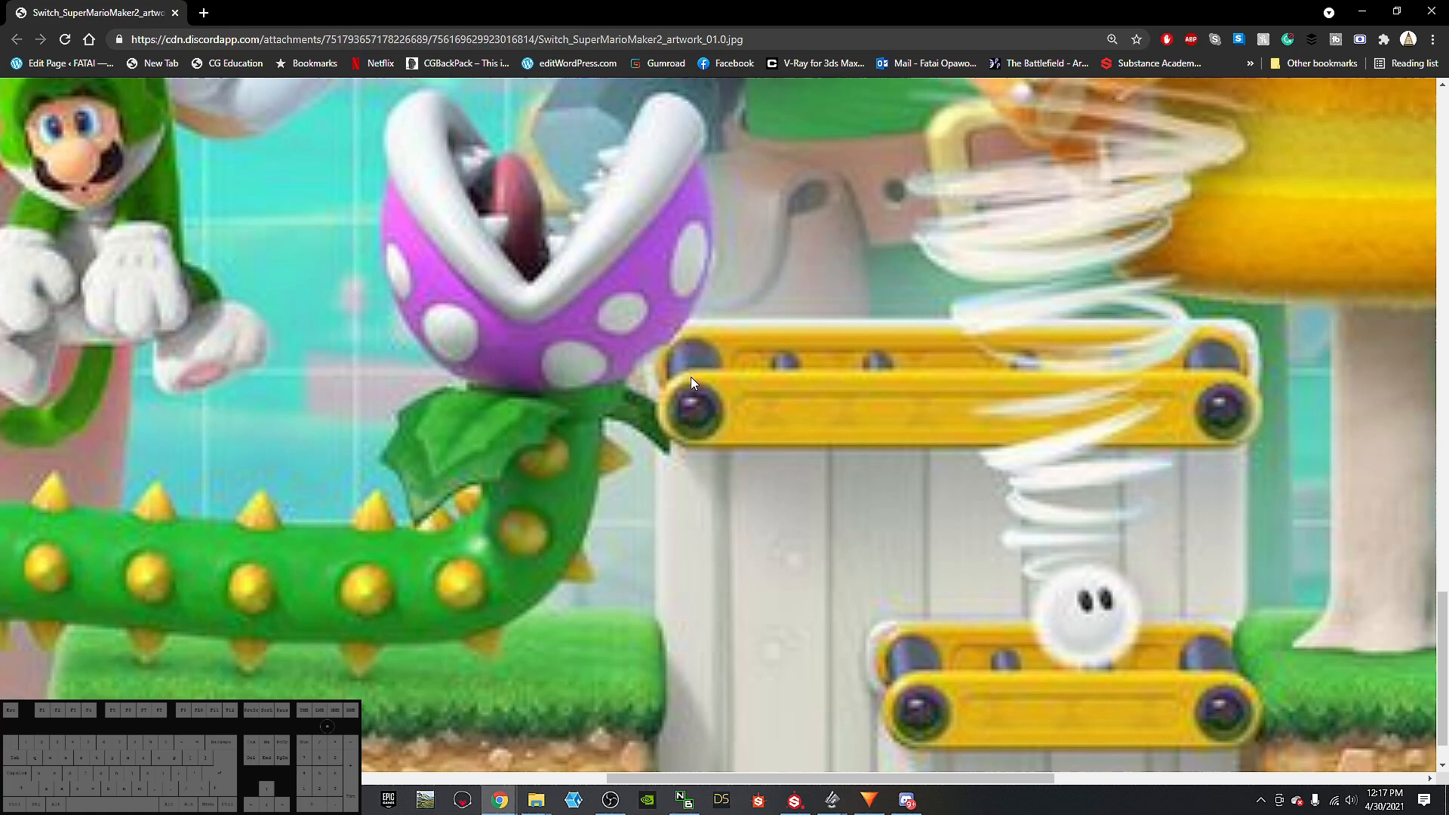
left_click_drag(993, 3, 0, 227)
Step: In Substance Painter, show the layer stack and list the Materials category in an enlarged shelf
left_click_drag(439, 448, 504, 469, "alt")
middle_click_drag(397, 393, 395, 392, "alt")
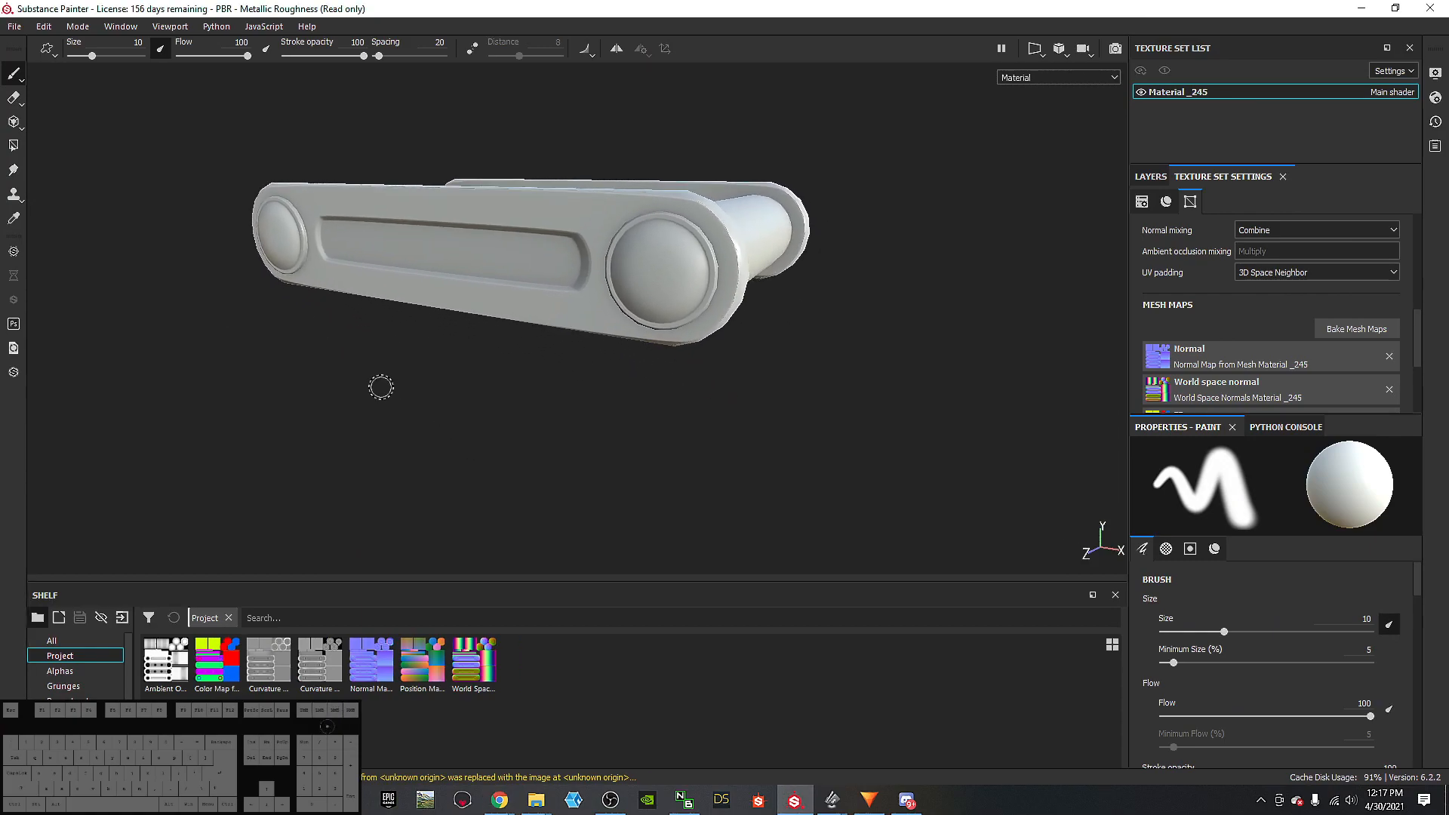
left_click_drag(402, 367, 531, 414, "alt")
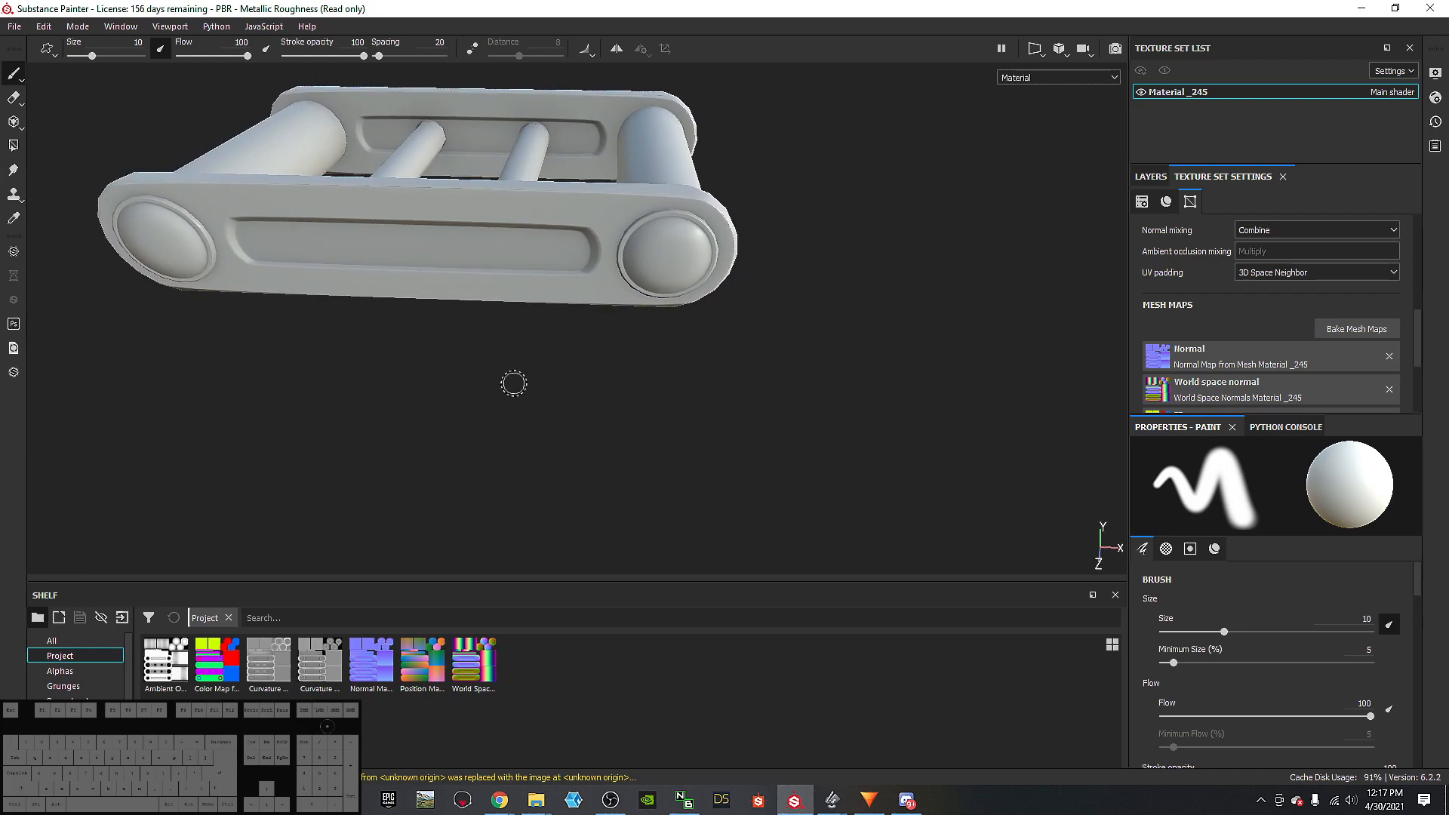
left_click(1140, 181)
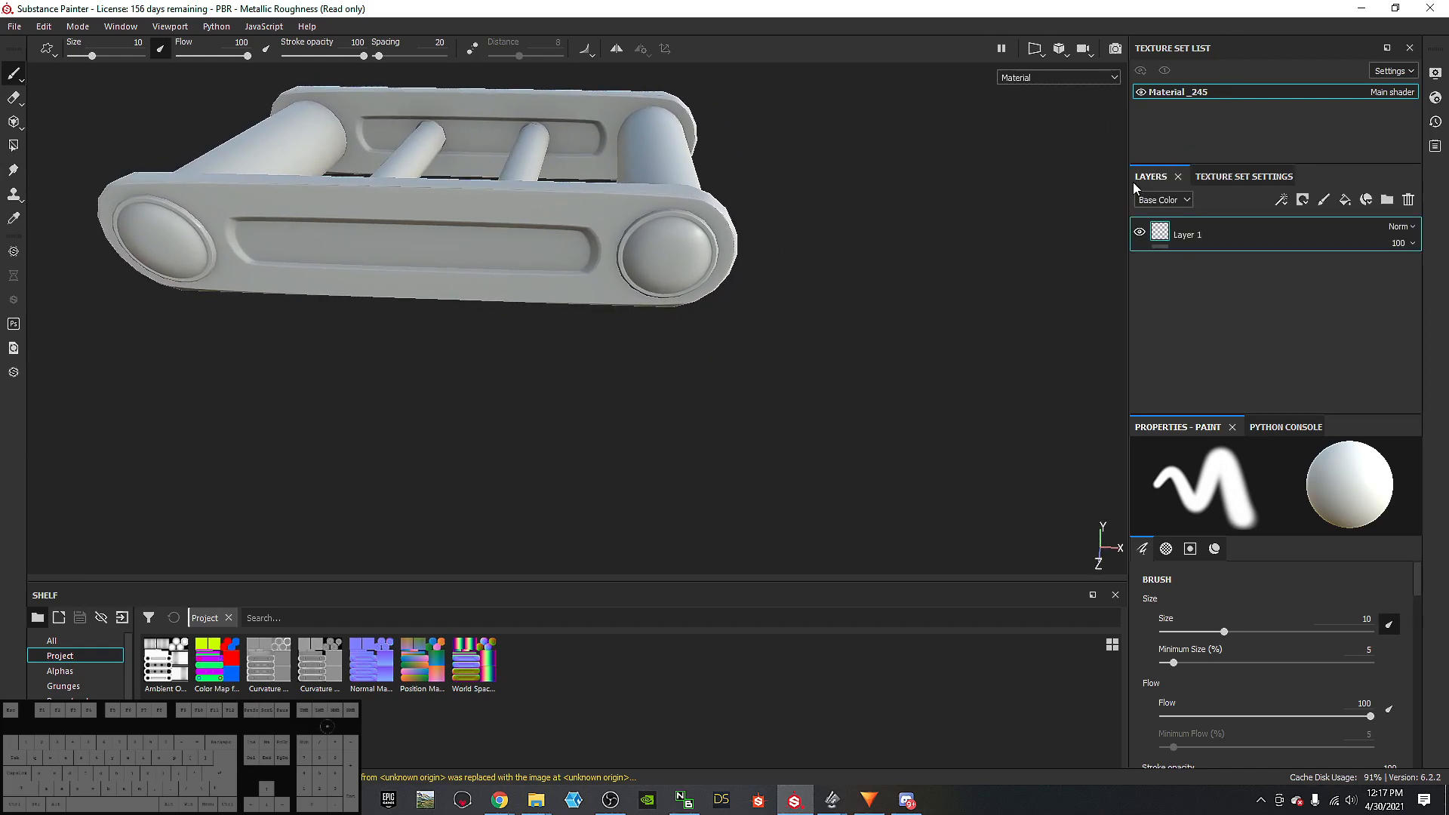
left_click_drag(534, 350, 830, 321, "alt")
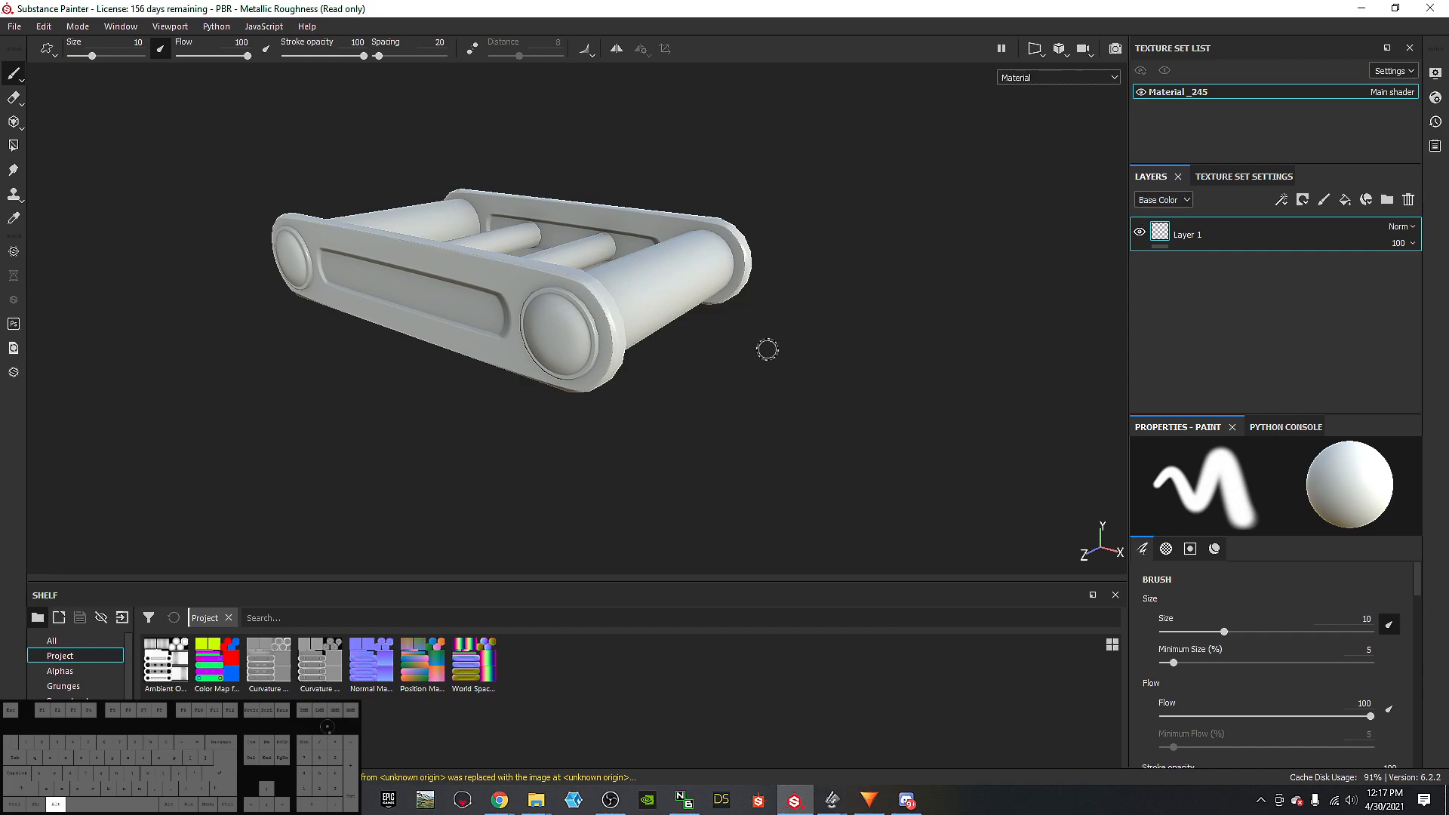
left_click_drag(754, 339, 958, 388, "alt")
scroll(75, 664, "down", 3)
left_click(60, 696)
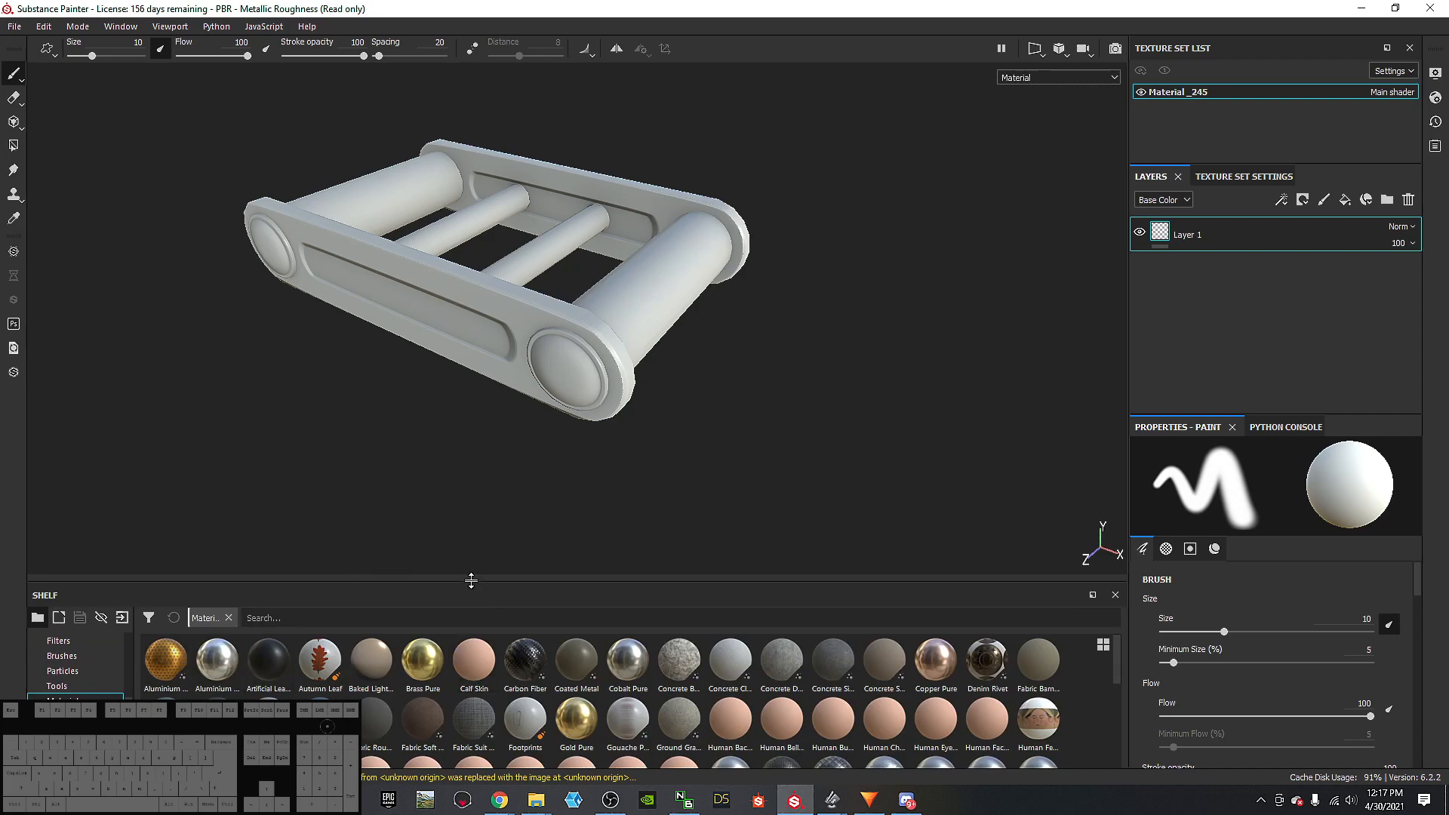
left_click_drag(467, 589, 474, 436)
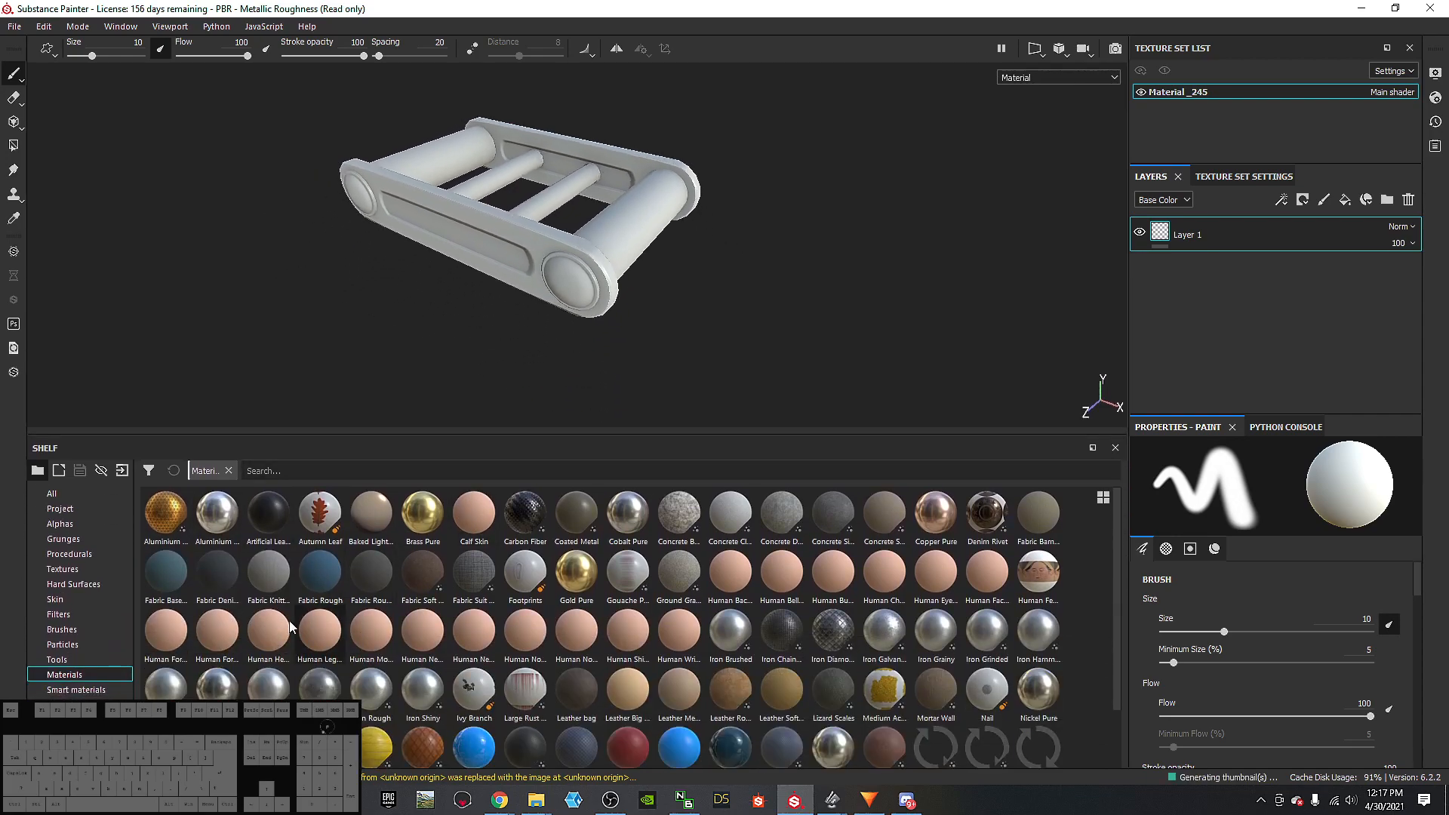
Step: Apply the Plastic Matte Pure material to the platform's front side panel, masked by its purple ID colour
scroll(330, 682, "down", 2)
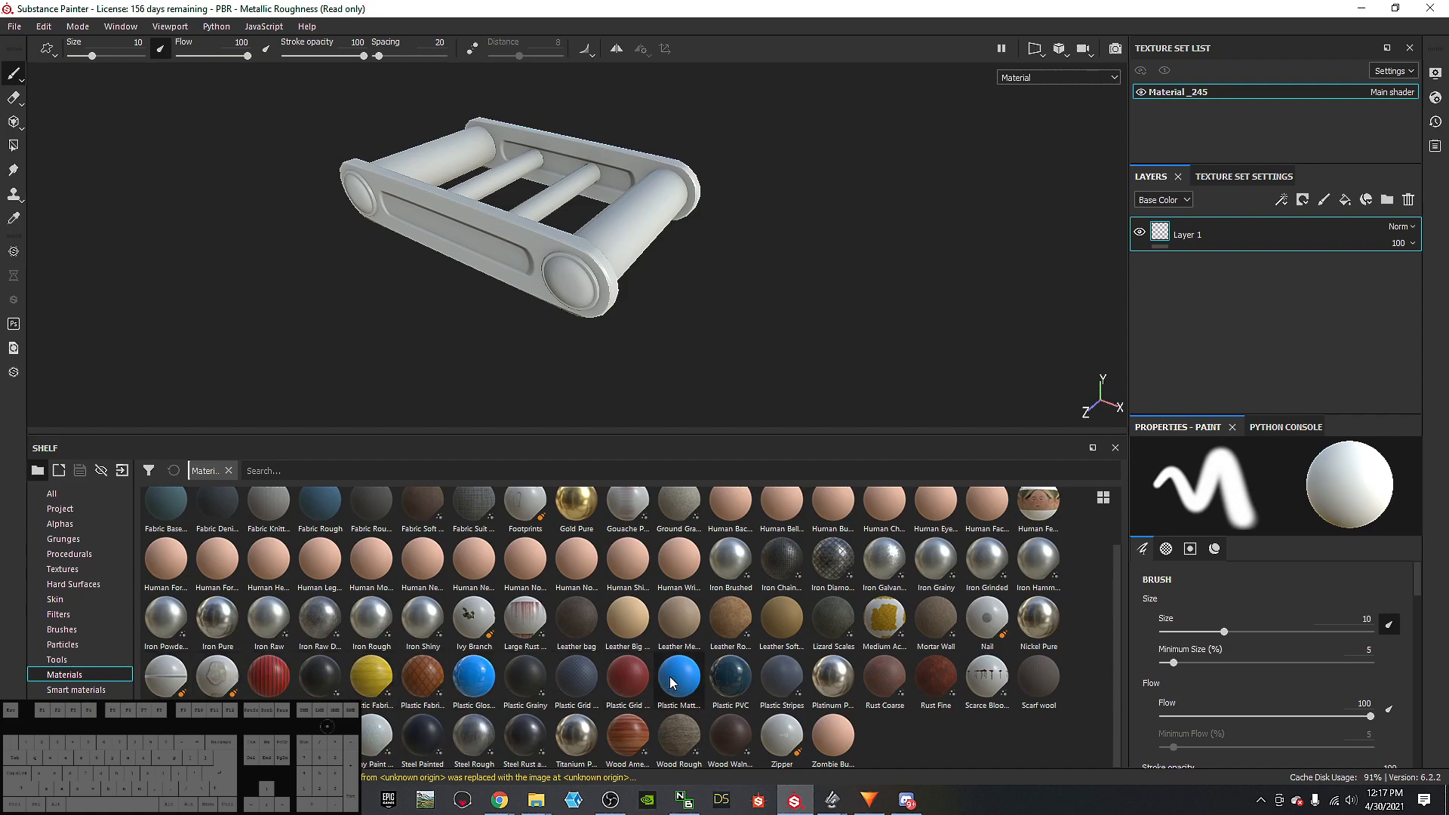
mouse_move(672, 683)
left_click_drag(677, 684, 527, 229)
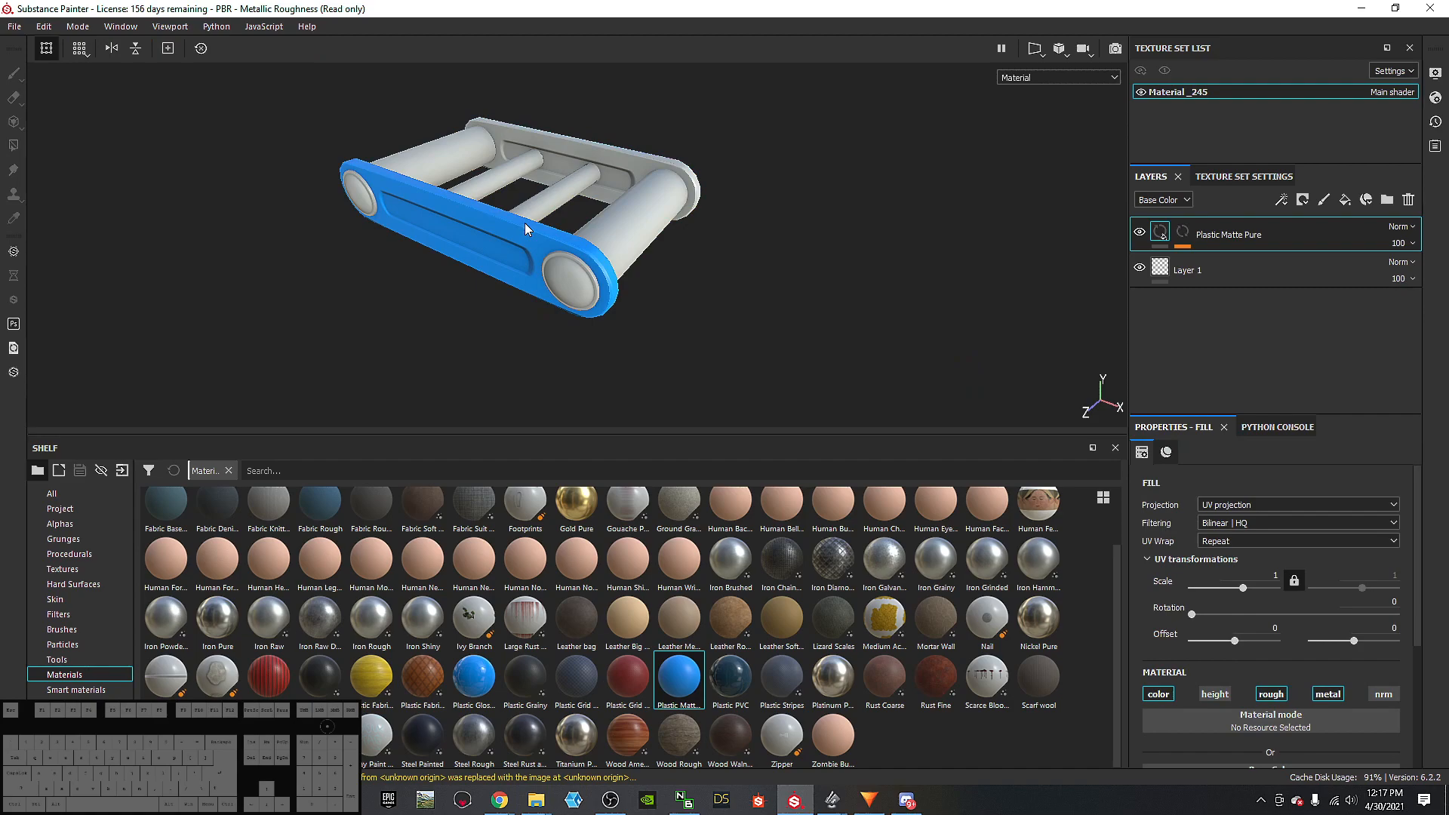
left_click_drag(593, 364, 591, 284, "alt")
scroll(591, 285, "up", 5)
mouse_move(705, 347)
left_mouse_down("alt")
mouse_move(544, 356)
mouse_move(533, 241)
mouse_move(592, 359)
mouse_move(694, 332)
left_mouse_up("alt")
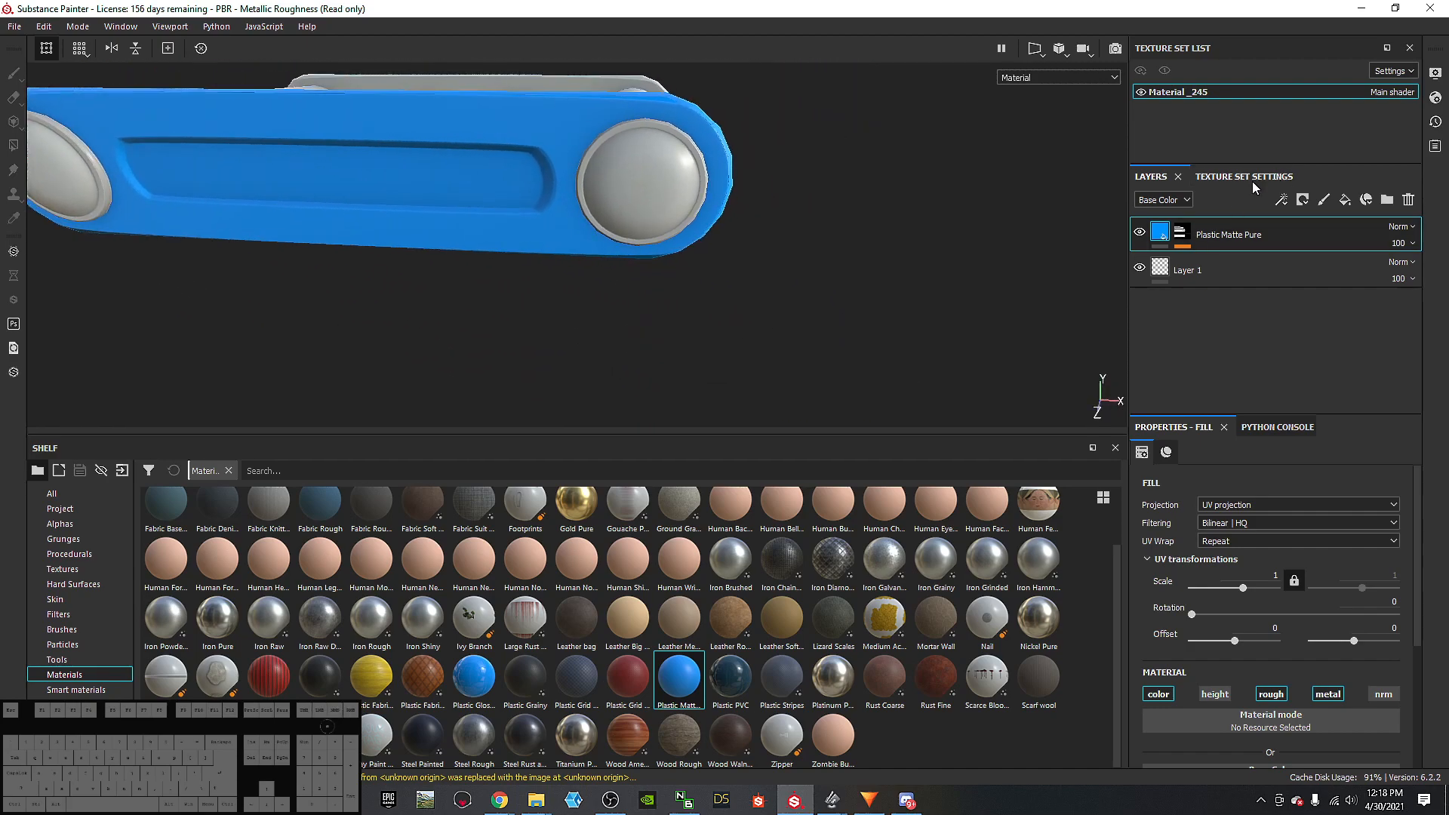
Step: Examine the colour selection on the Plastic Matte Pure layer's mask
left_click(1181, 236)
left_click(1209, 261)
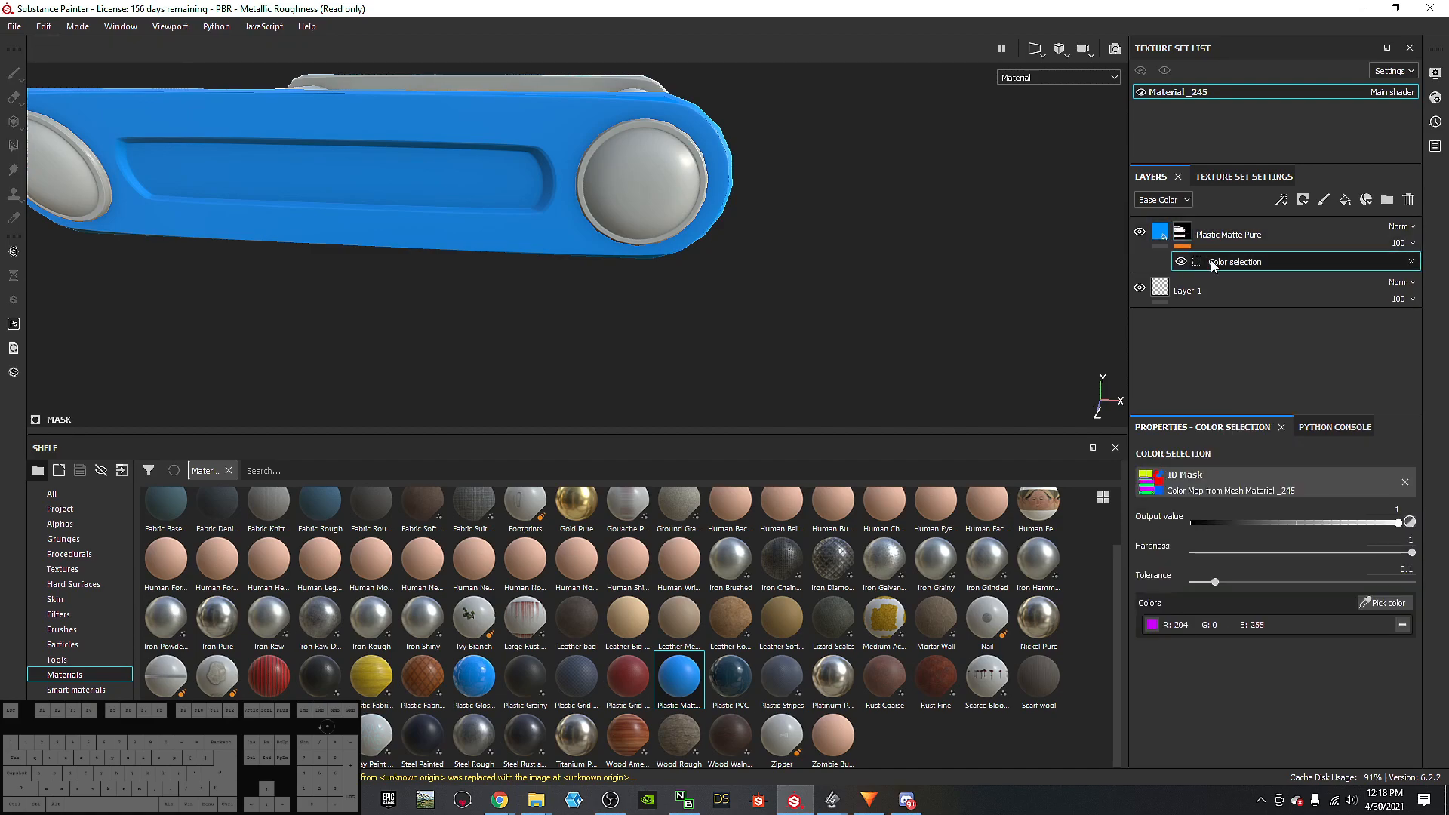
left_click(1229, 235)
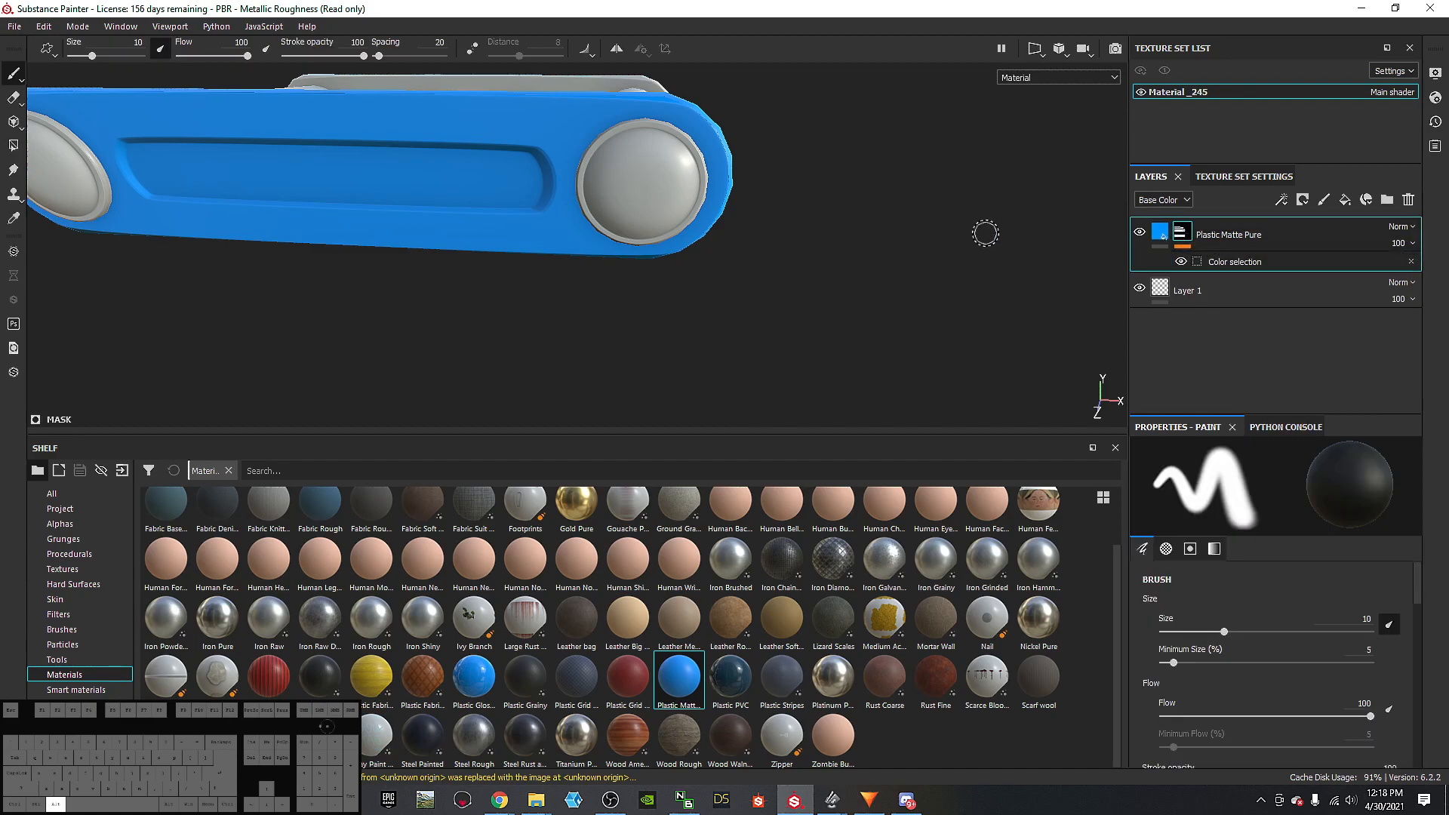
left_click_drag(1012, 233, 870, 230, "alt")
Step: Rename the Plastic Matte Pure layer to Paint
left_click(1166, 240)
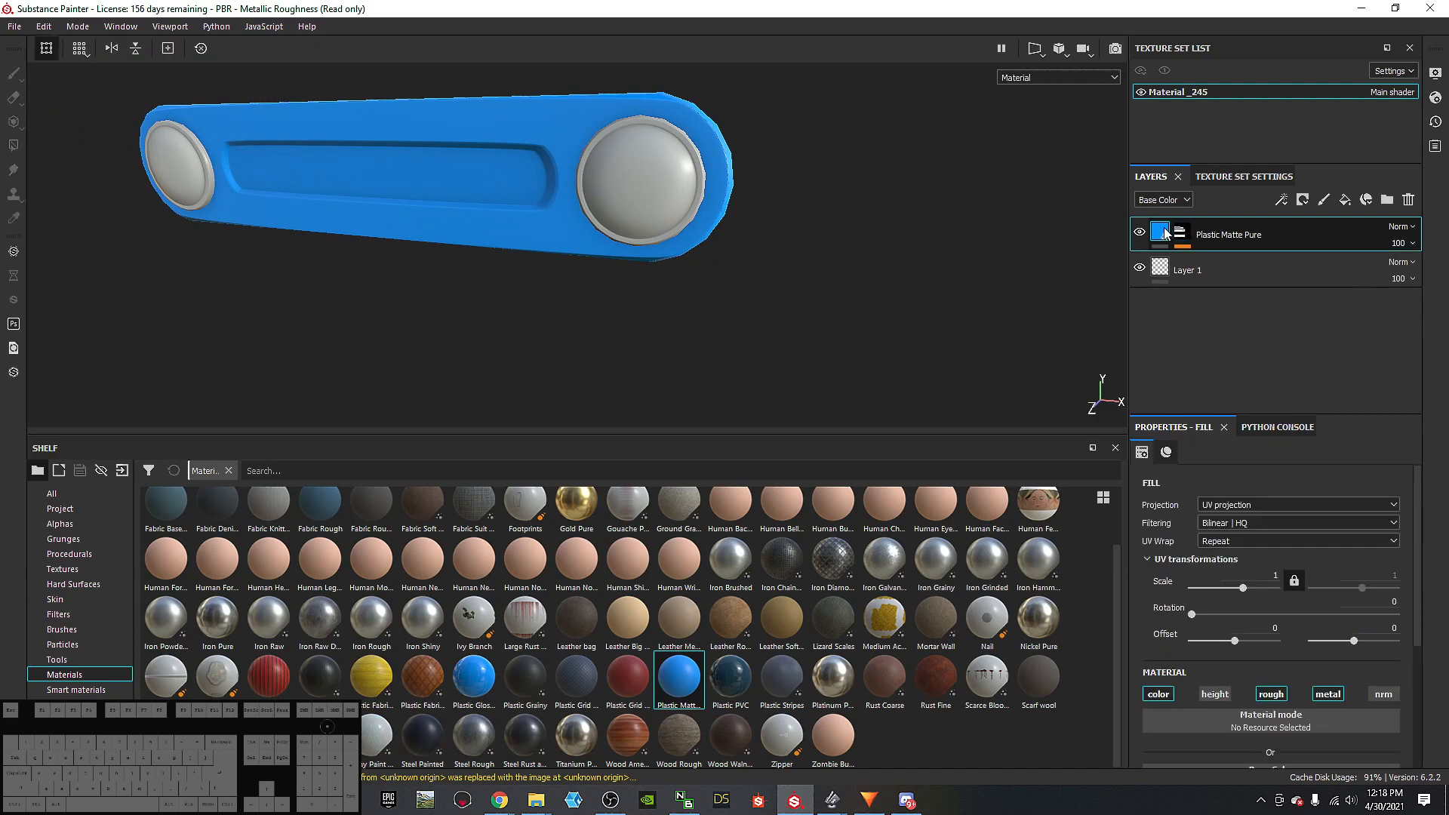
type("Pa")
key("Return")
Step: Change the Paint layer's base colour to a bright yellow with hue 0.108
scroll(1229, 623, "down", 3)
scroll(1244, 569, "up", 3)
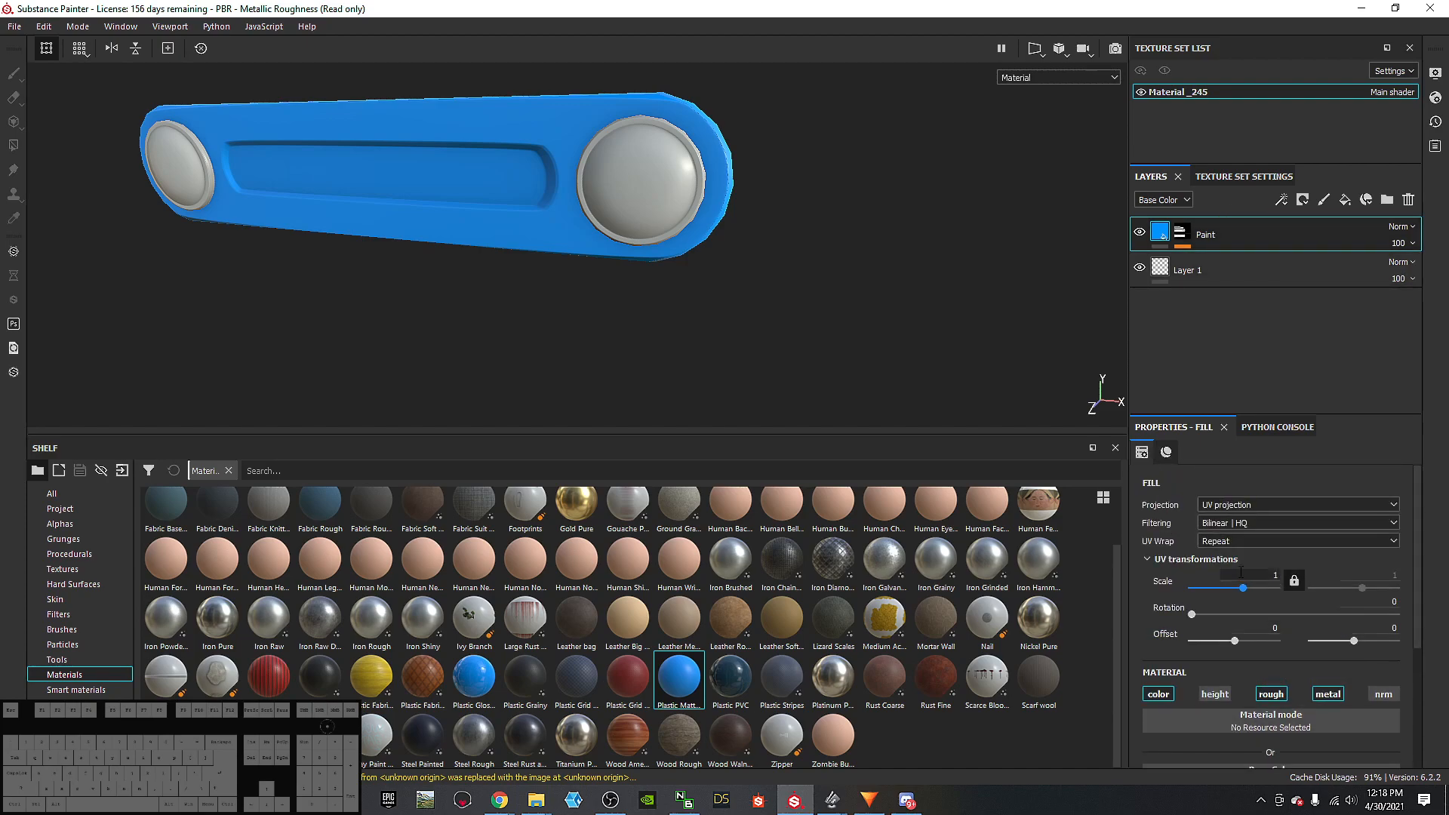
scroll(1243, 569, "down", 3)
scroll(1212, 611, "up", 2)
scroll(1212, 611, "down", 2)
left_click(1181, 235)
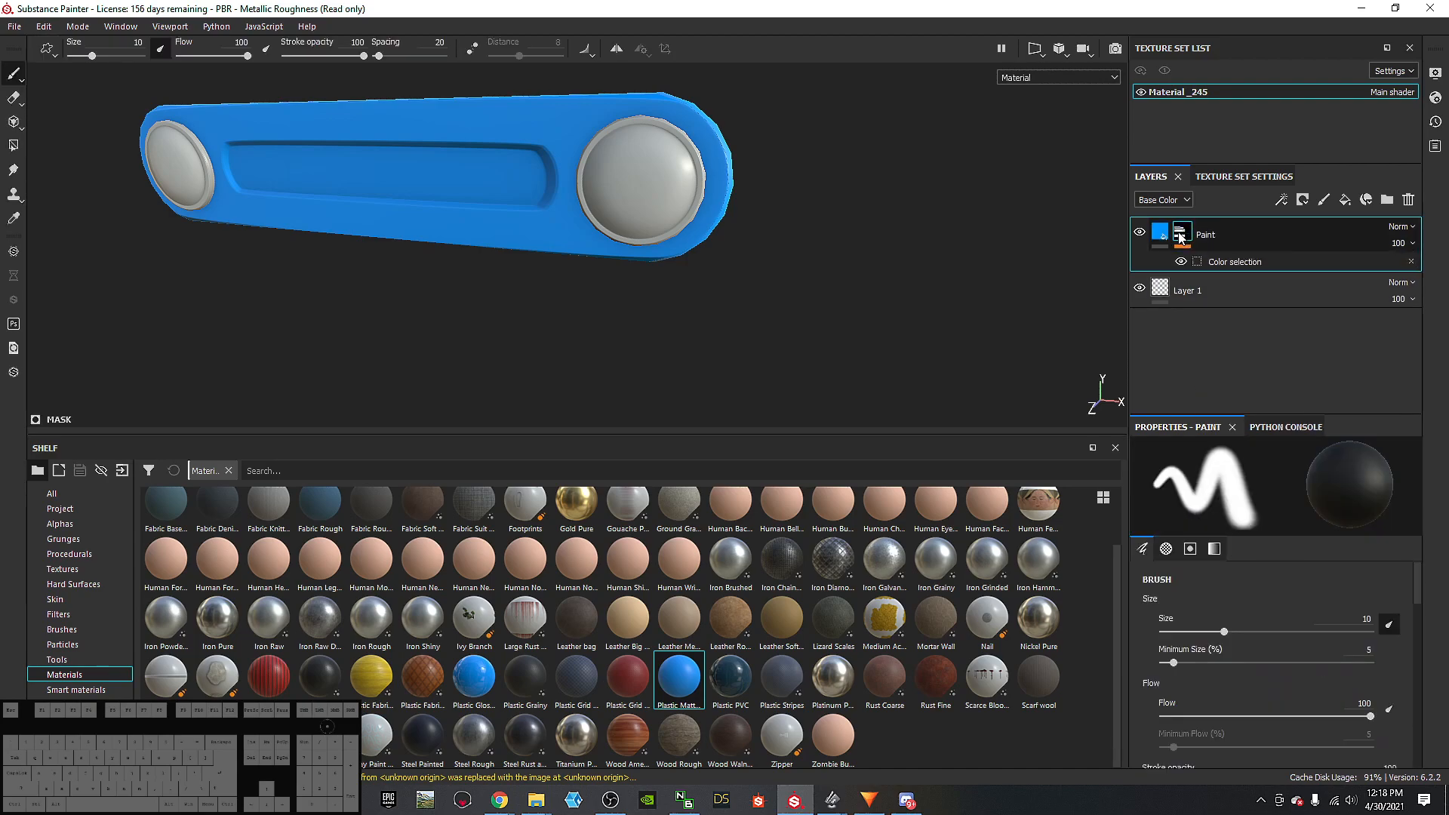
scroll(1266, 627, "down", 2)
scroll(1257, 630, "down", 3)
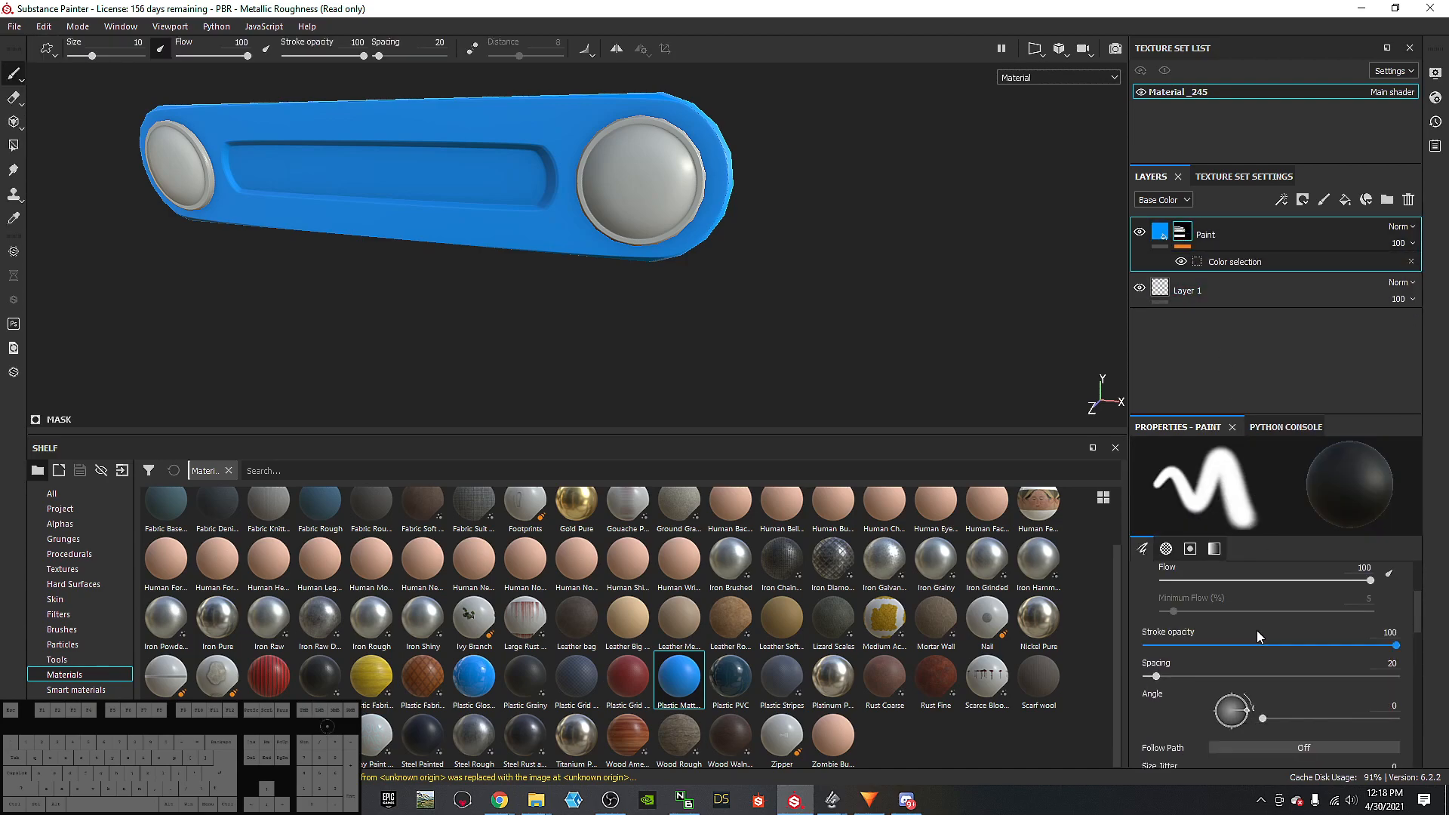
left_click(1160, 231)
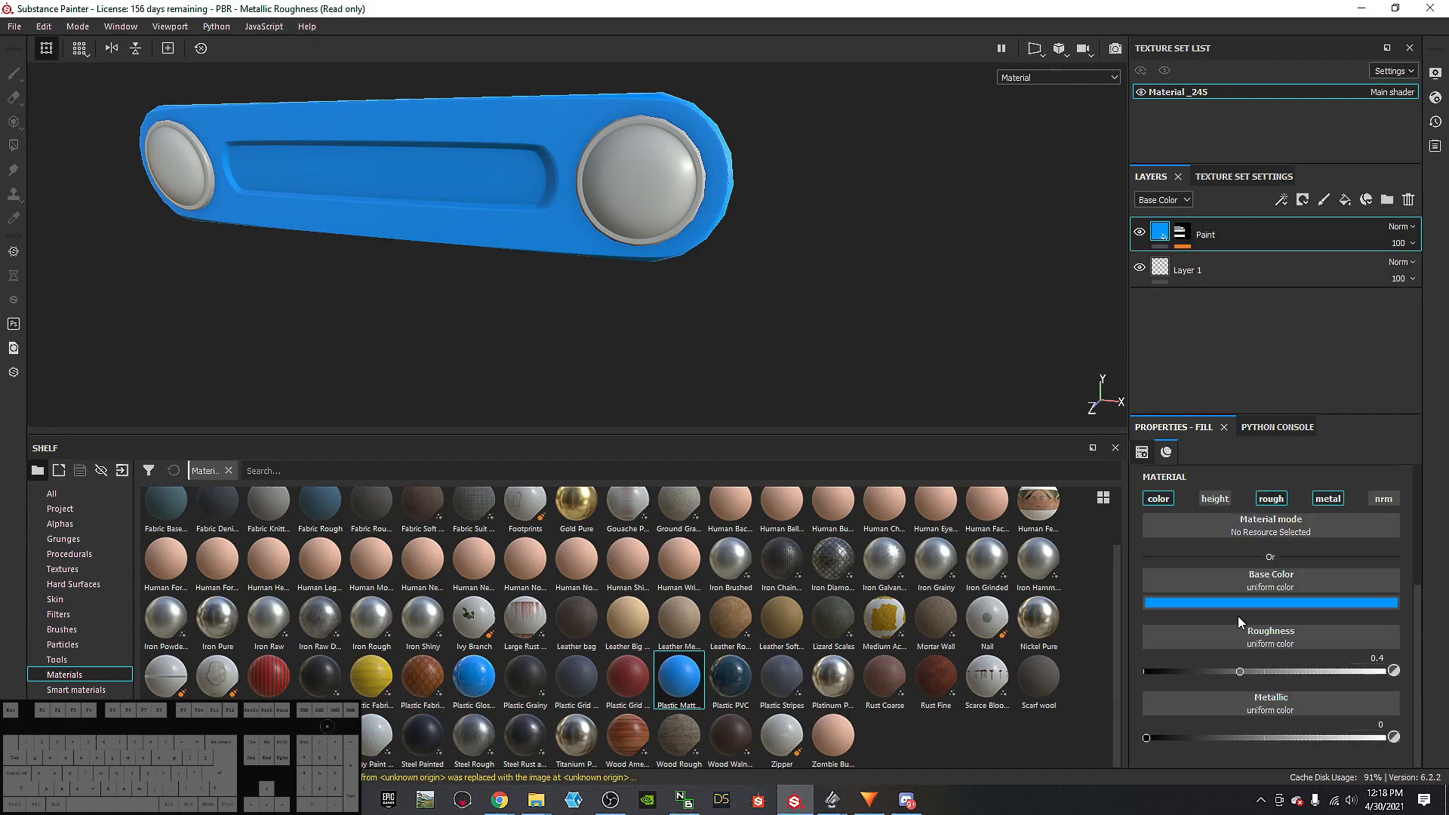
left_click(1238, 605)
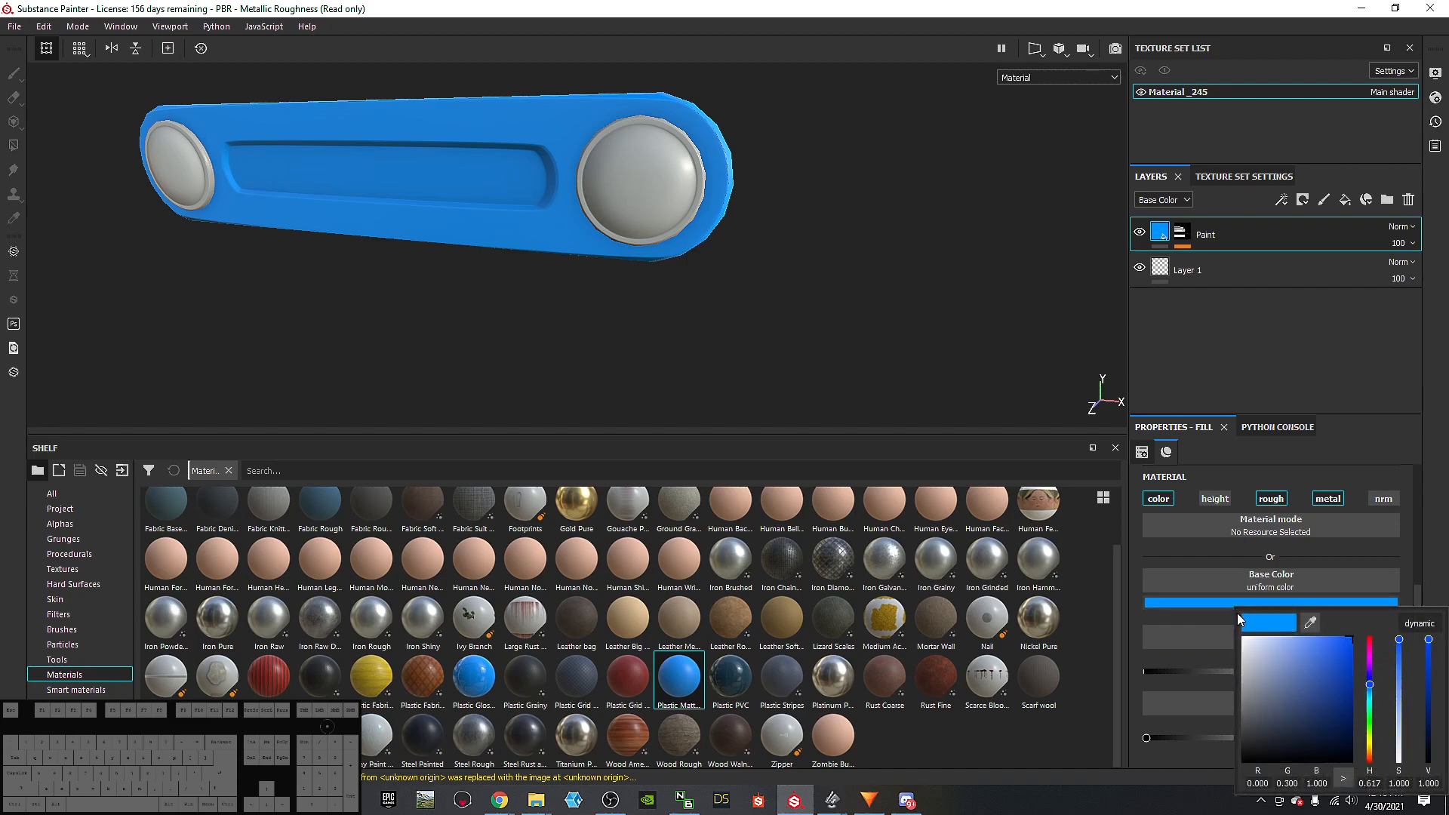
left_click_drag(1368, 749, 1369, 749)
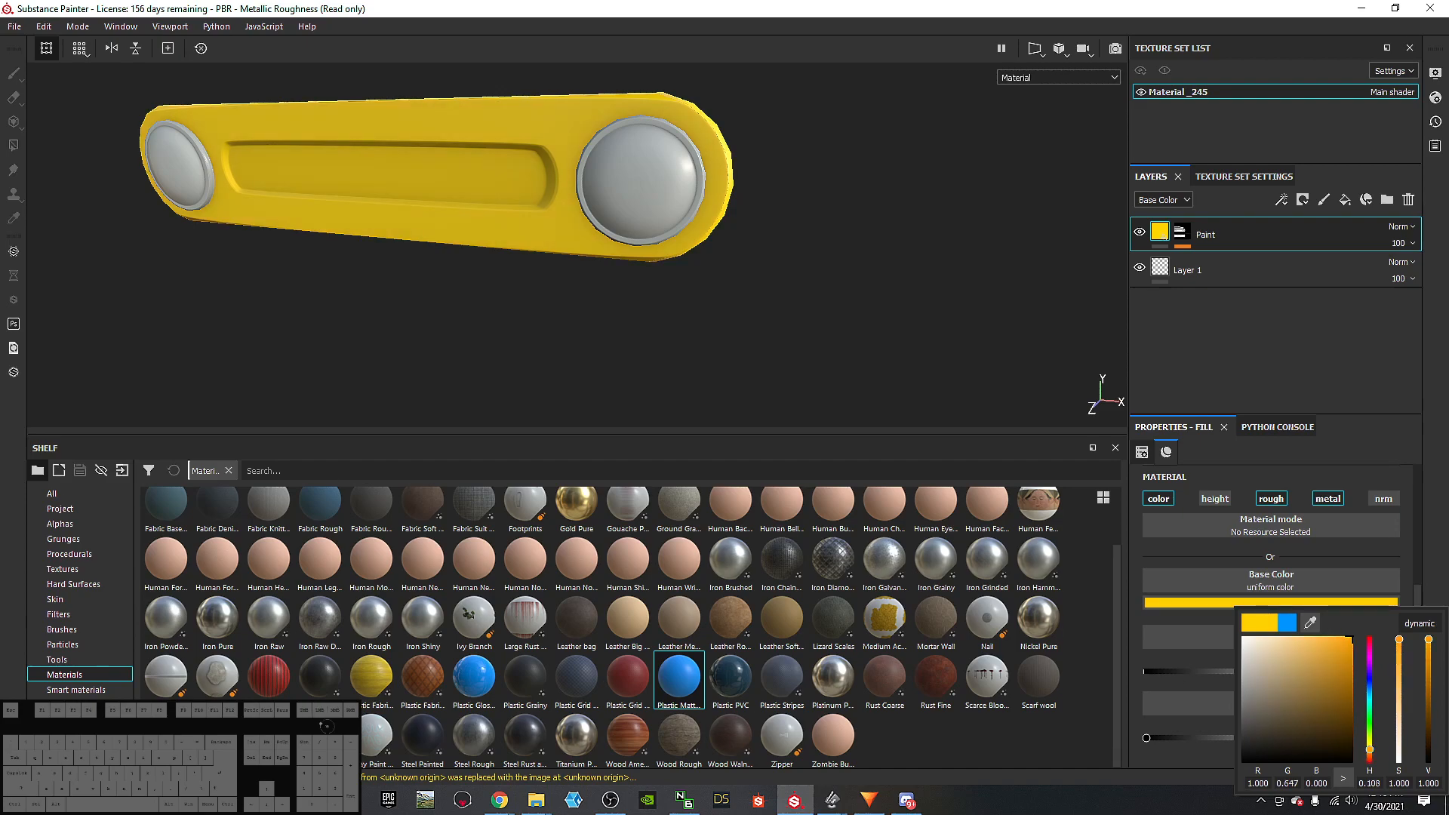
Step: Resample the Paint layer's base colour with the colour picker to a slightly darker yellow, RGB 0.738, 0.468, 0.003
left_click_drag(0, 57, 0, 30)
left_click(1273, 605)
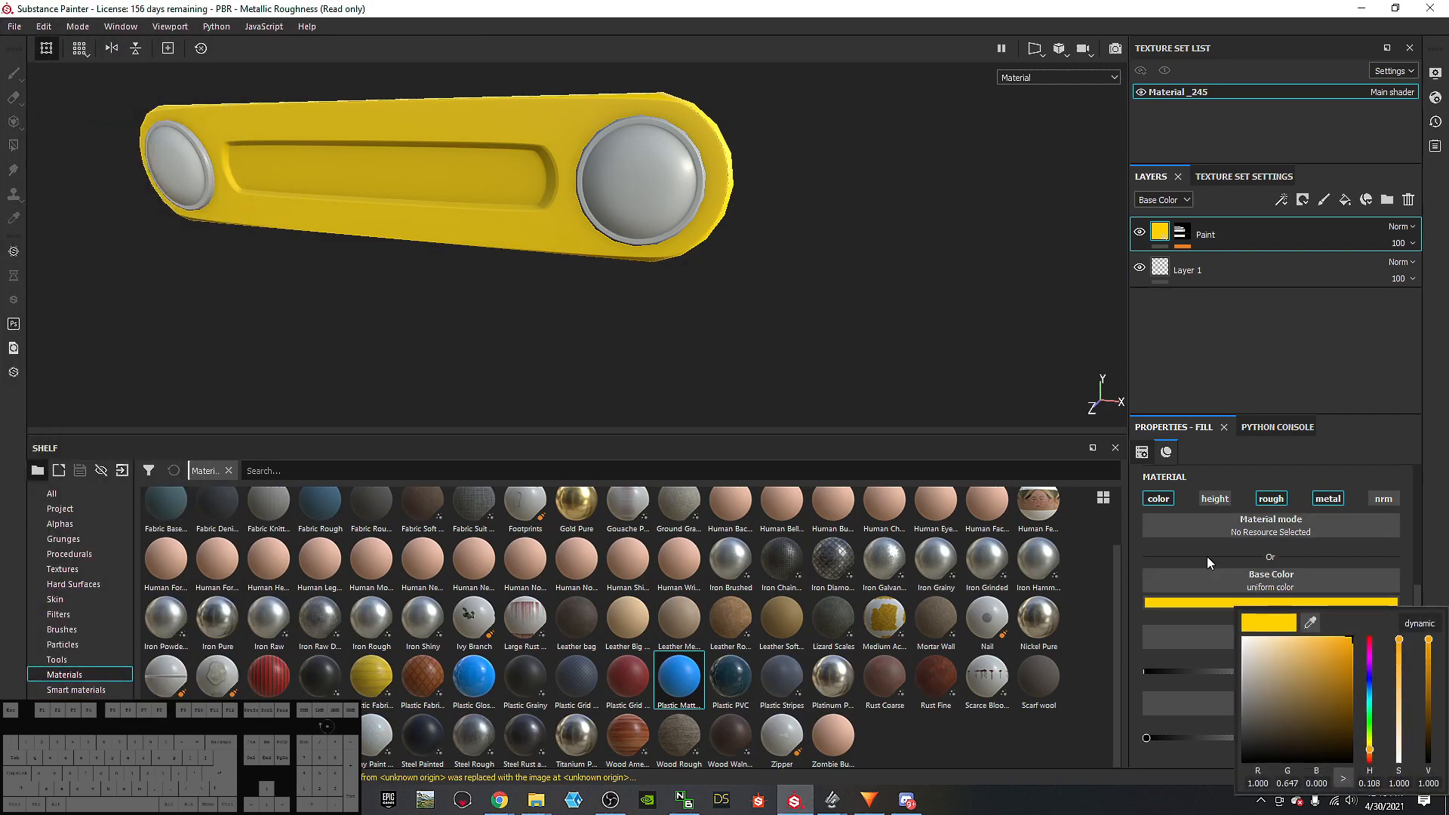
left_click_drag(1311, 623, 0, 453)
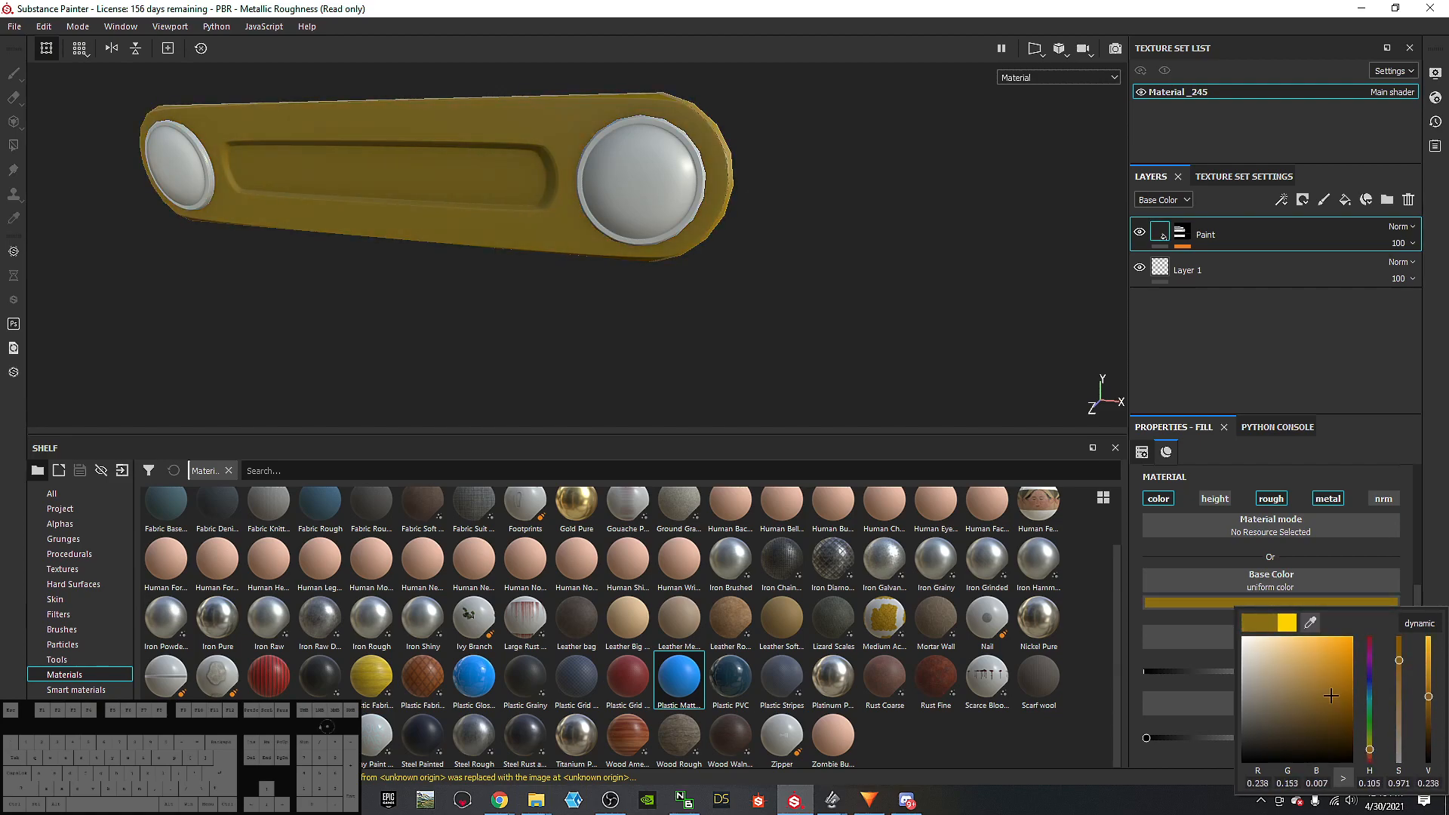
left_click_drag(1311, 624, 0, 453)
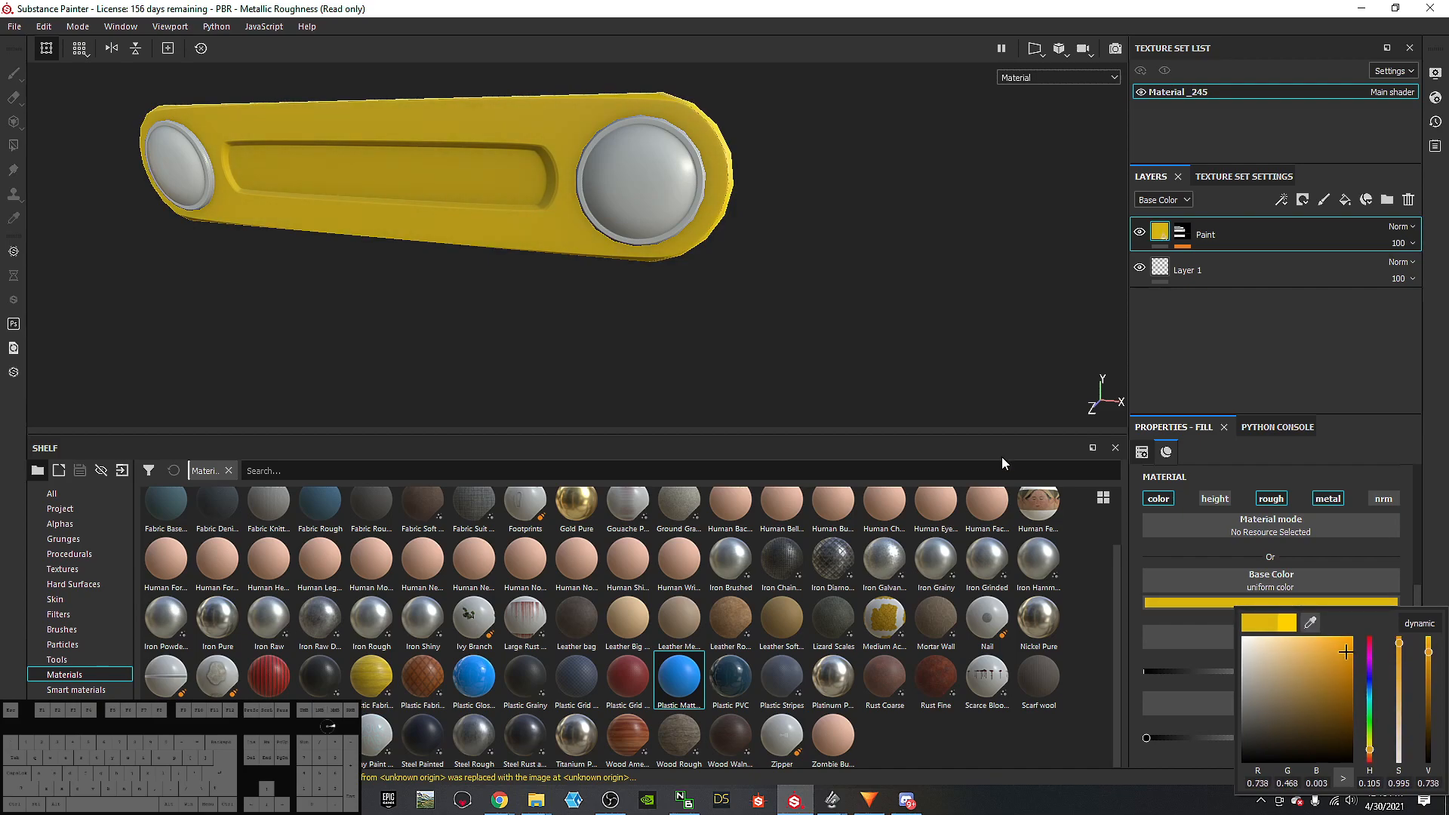
left_click_drag(446, 240, 407, 301, "alt")
middle_click_drag(407, 301, 364, 350, "alt")
left_click_drag(364, 350, 616, 289, "alt")
scroll(520, 276, "down", 4)
scroll(534, 269, "up", 5)
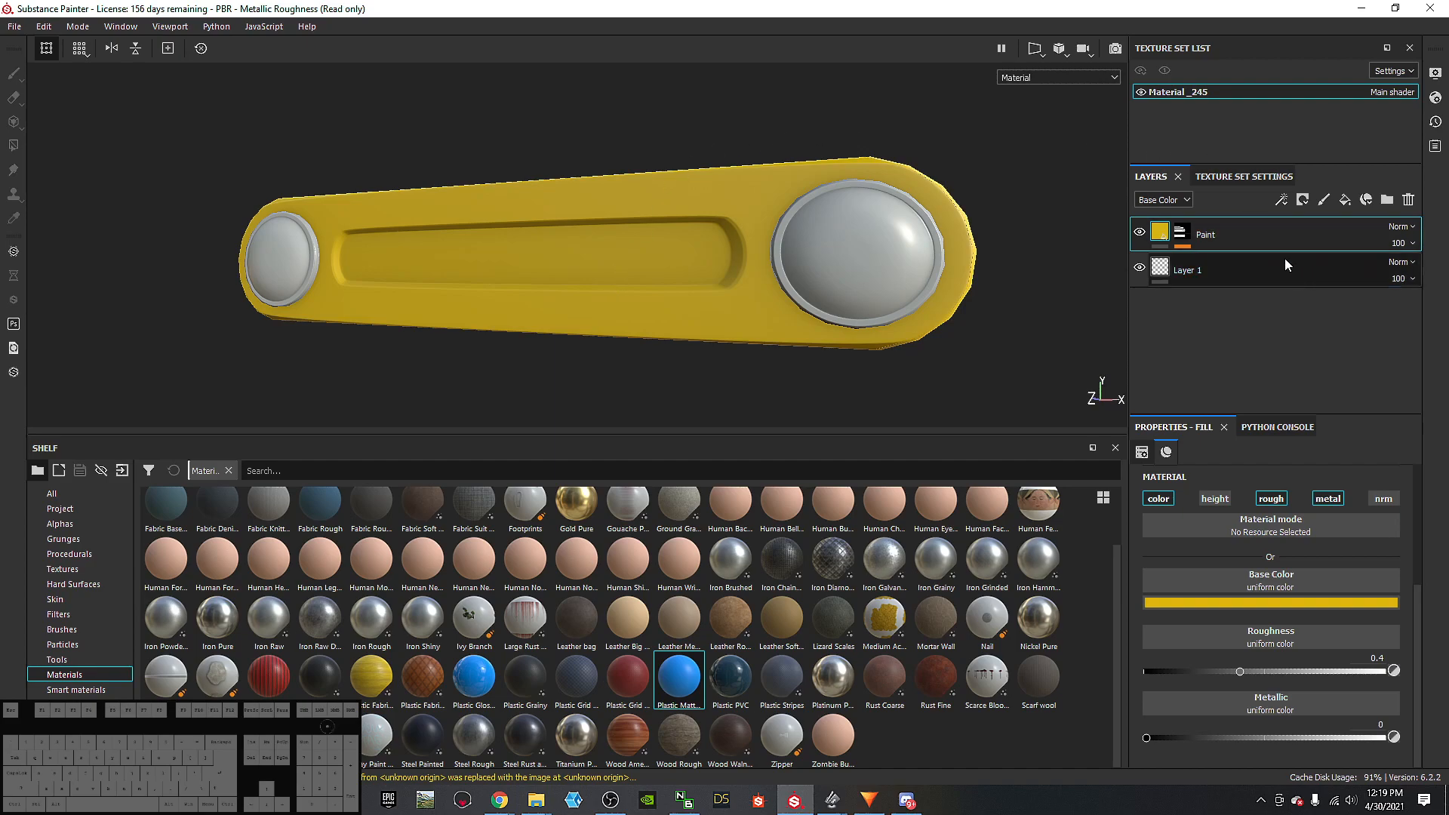
double_click(1206, 234)
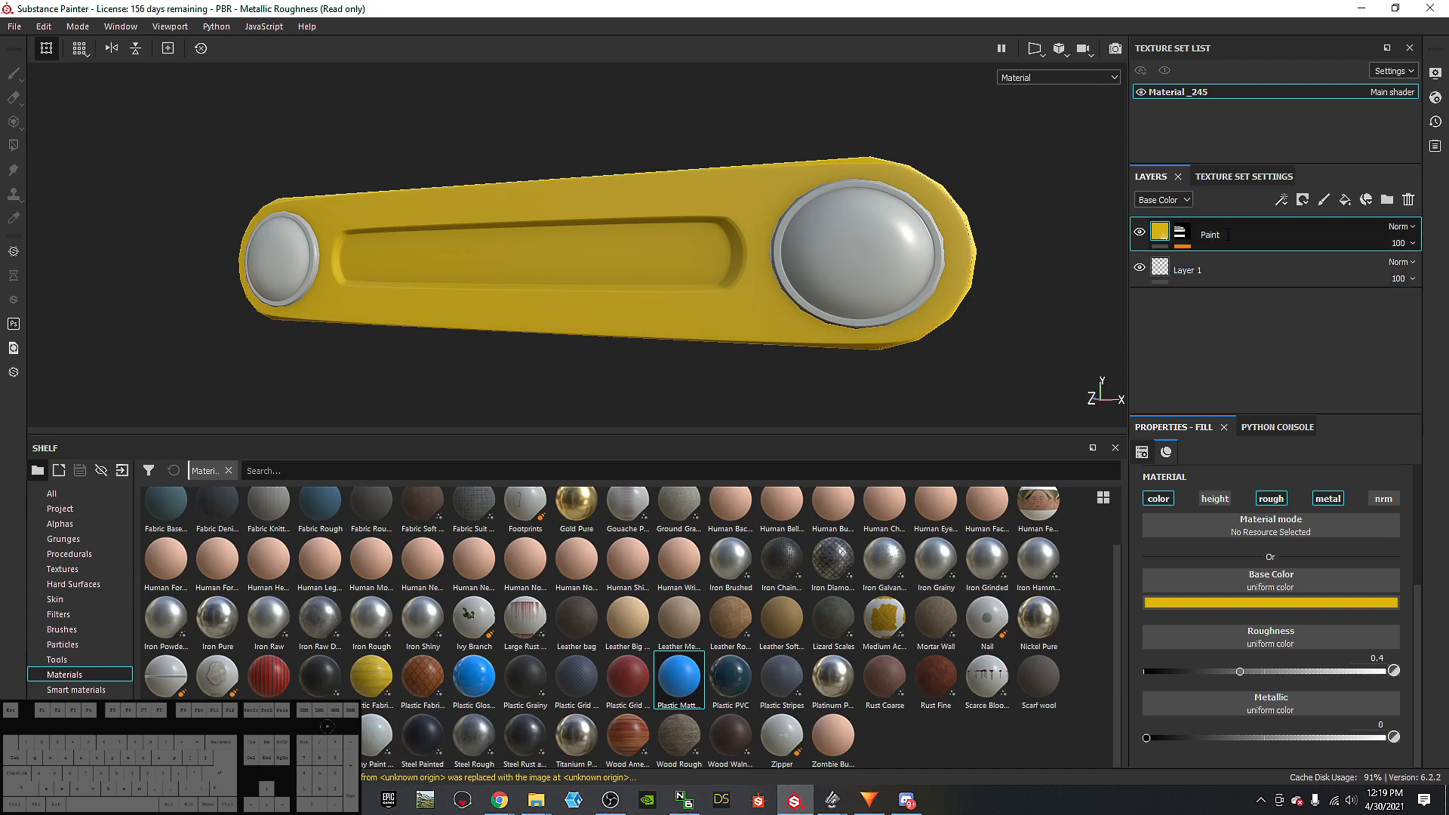
key("Return")
key("Return")
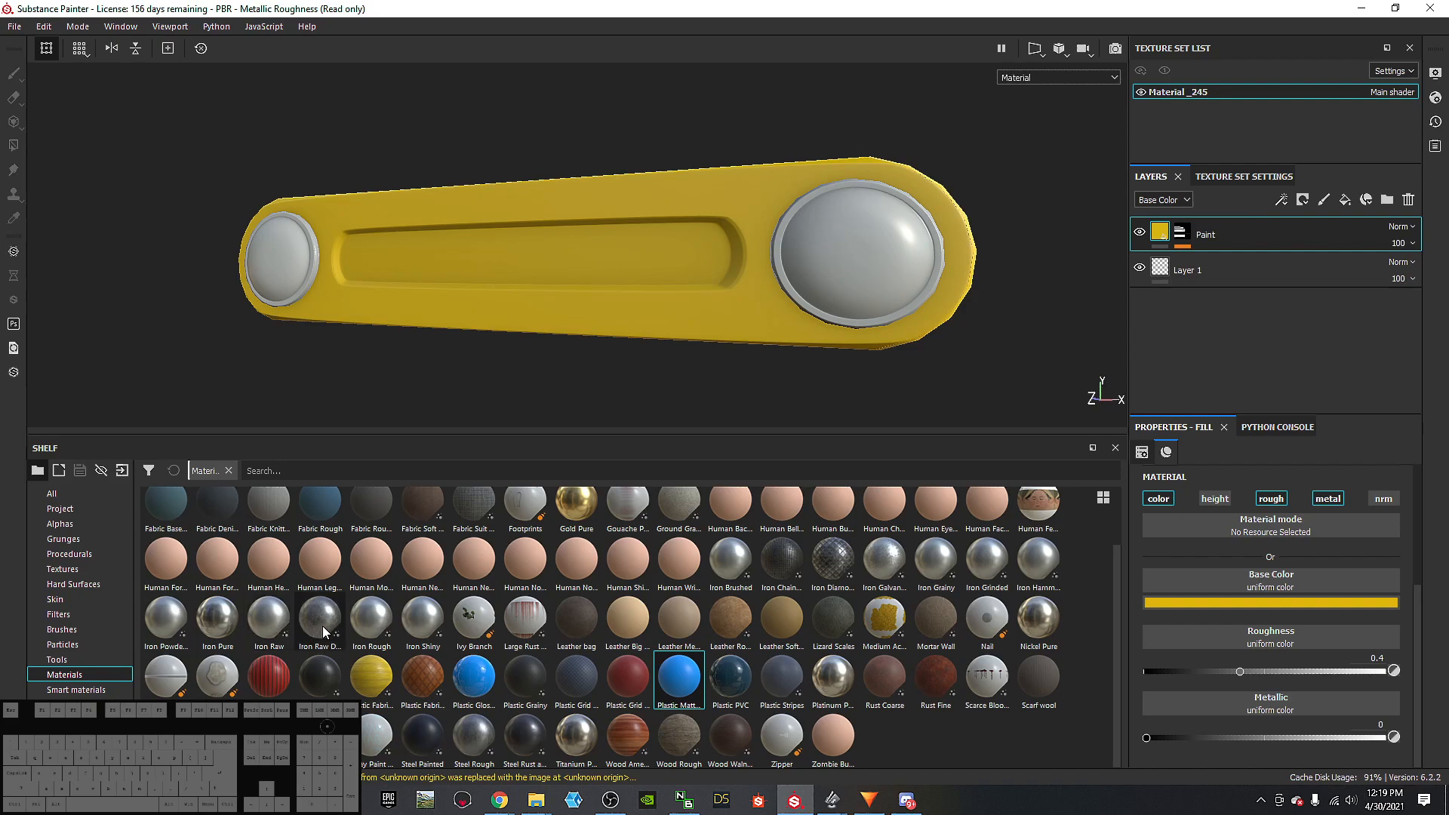
mouse_move(366, 629)
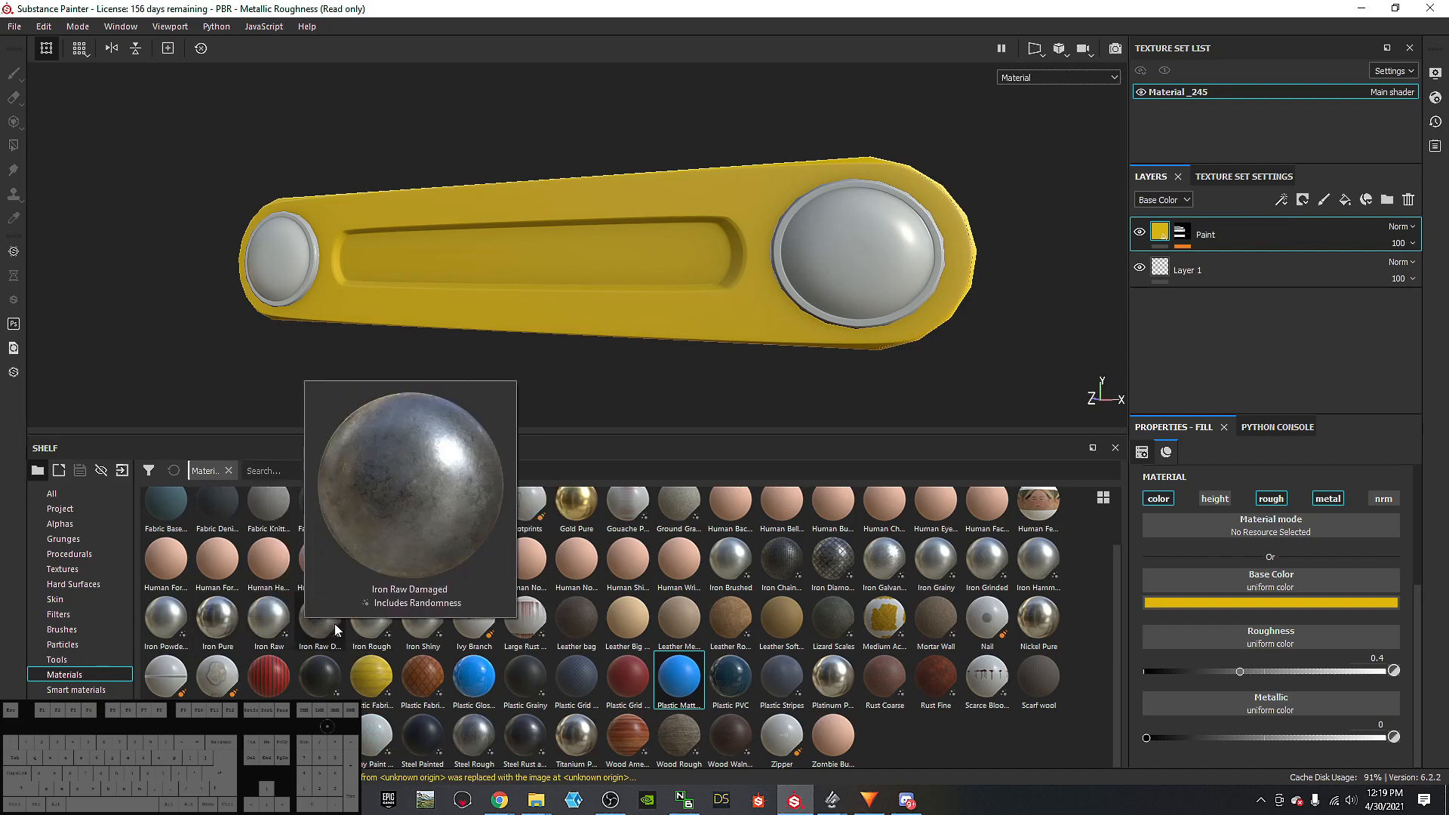
mouse_move(445, 628)
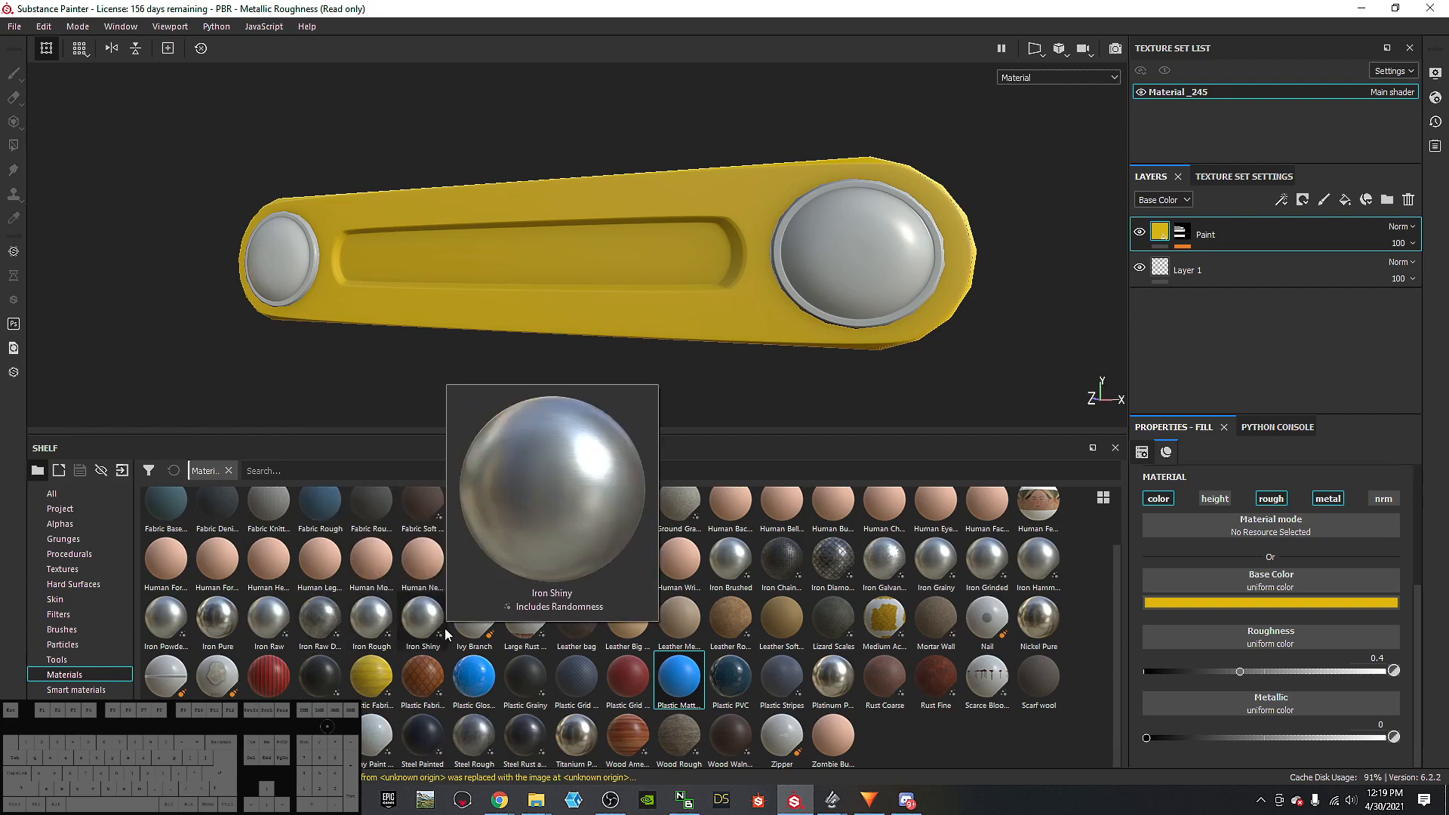
mouse_move(594, 631)
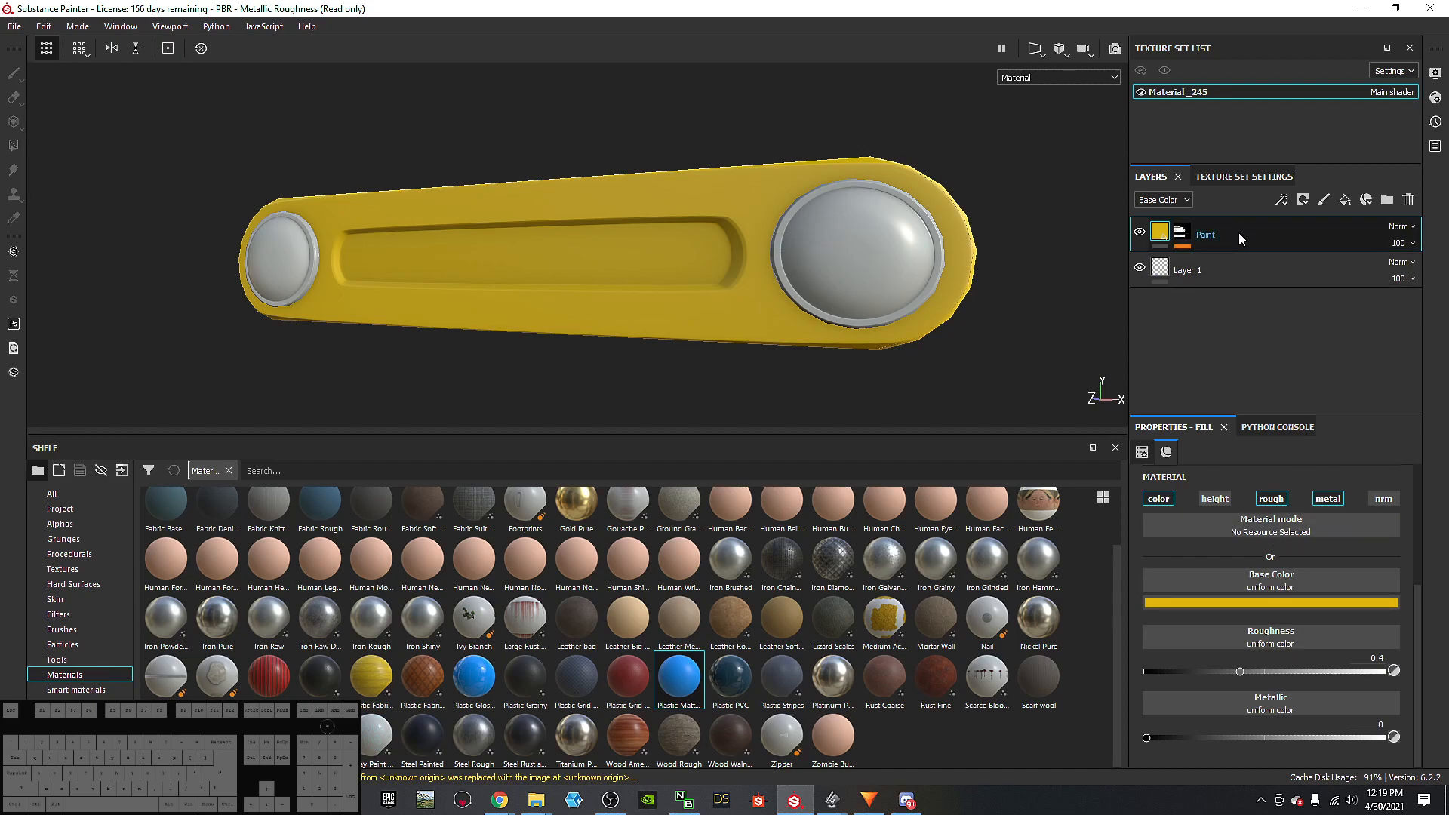
Step: Create a new layer folder and move the Paint layer into it
left_click(1386, 200)
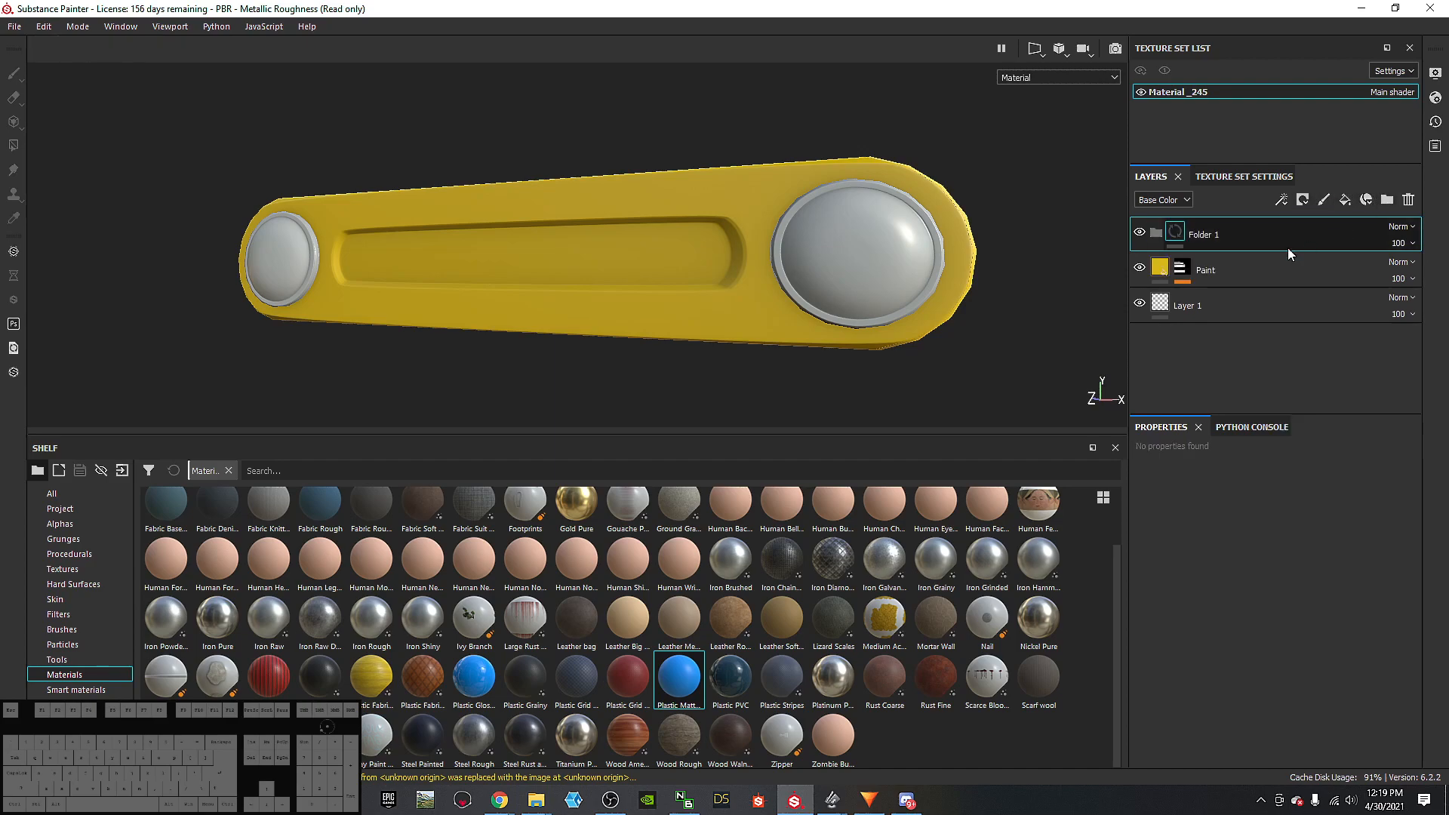
right_click(1200, 235)
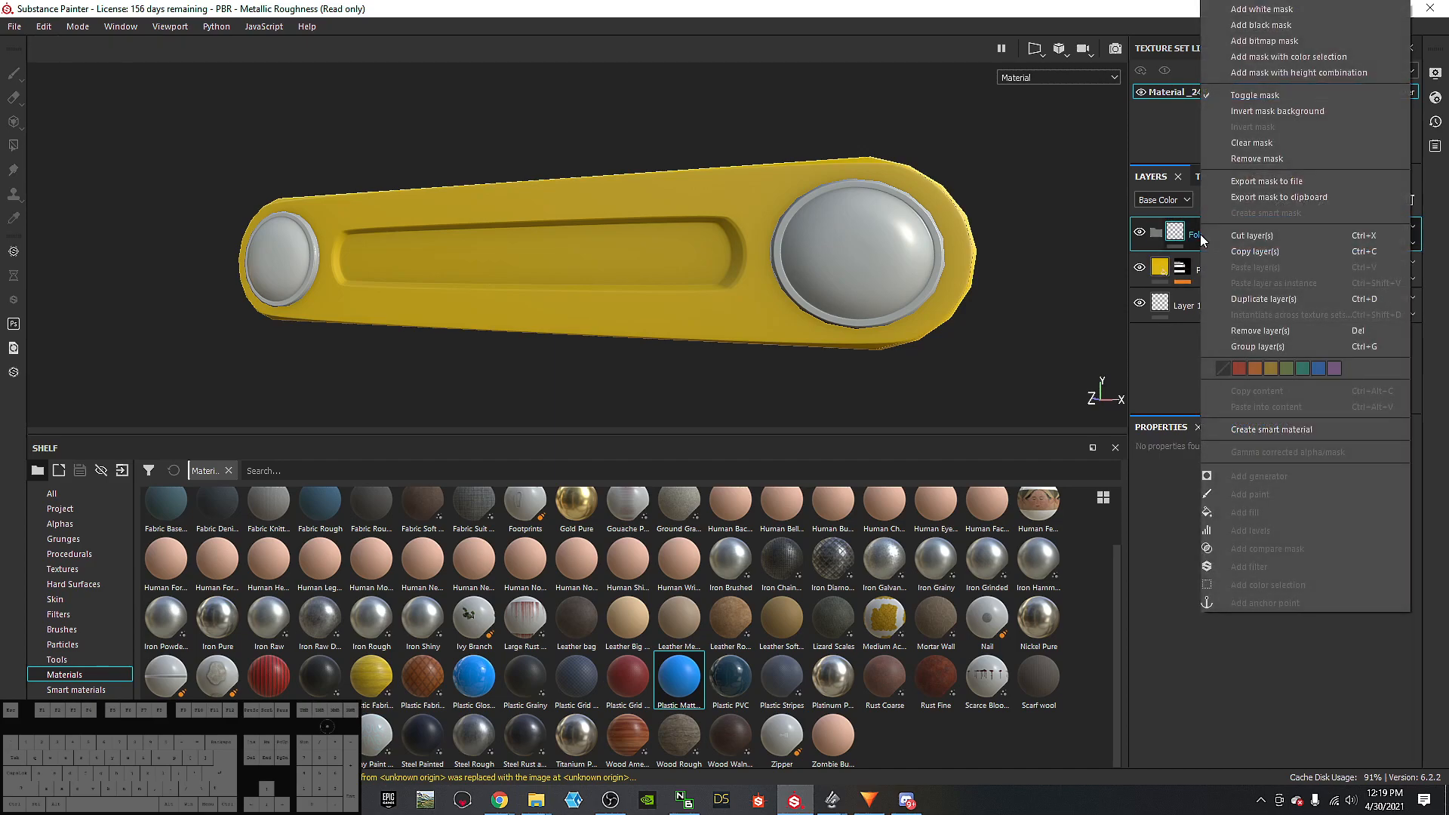
key("Escape")
left_click_drag(1205, 263, 1217, 240)
left_click(1197, 234)
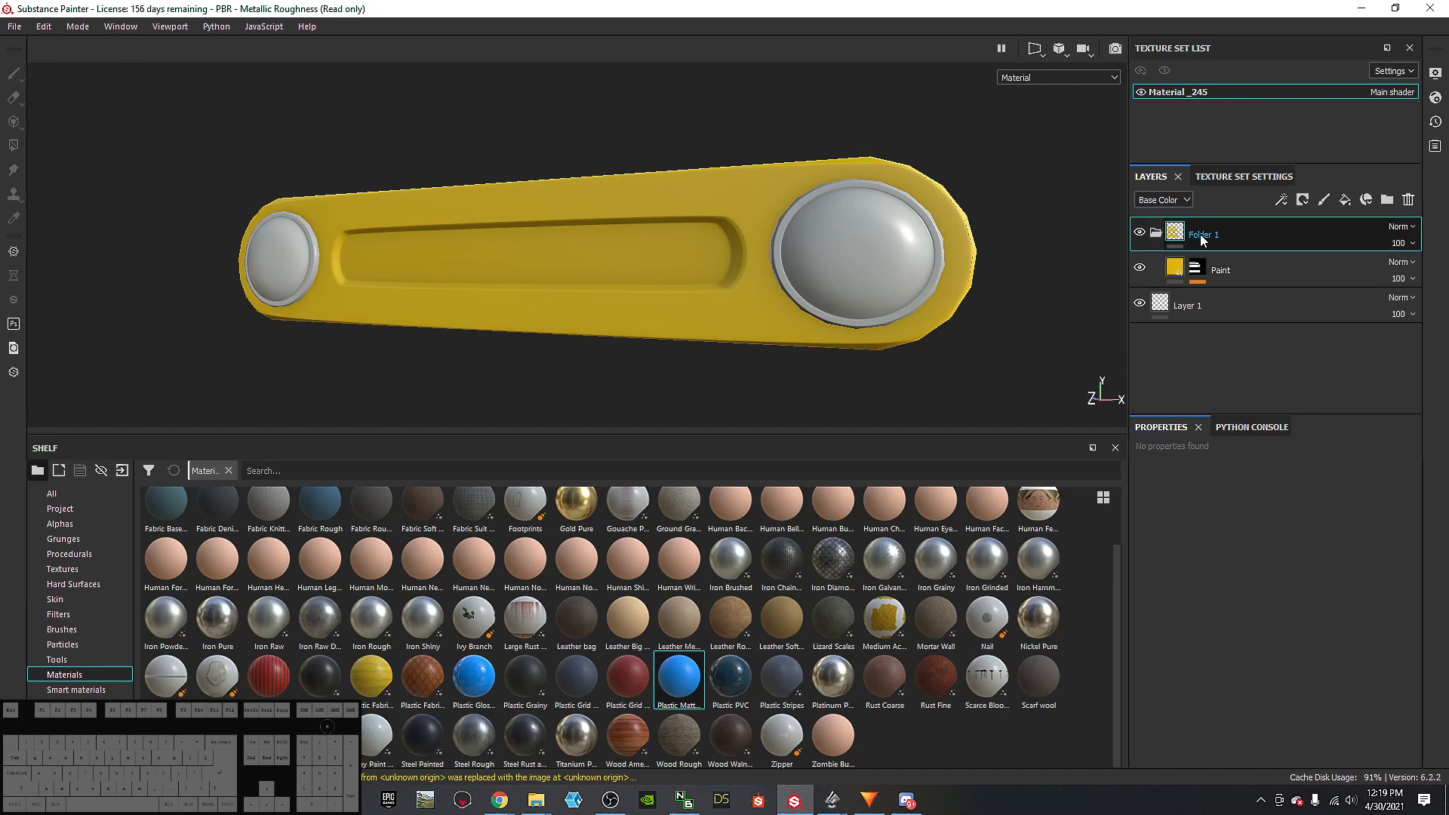
Step: Try a white mask with a paint effect on Folder 1, and undo it
right_click(1199, 233)
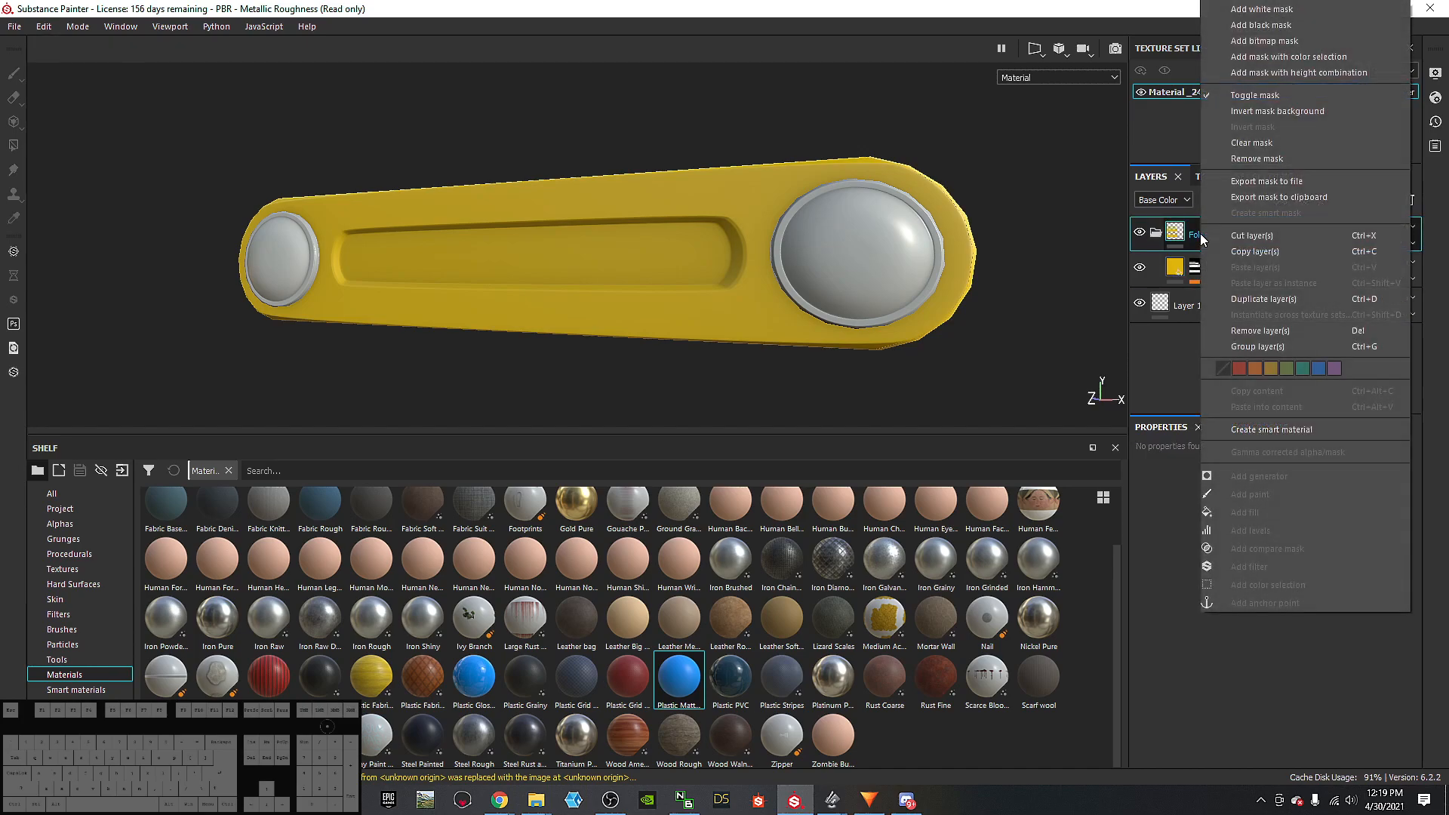
left_click(1280, 11)
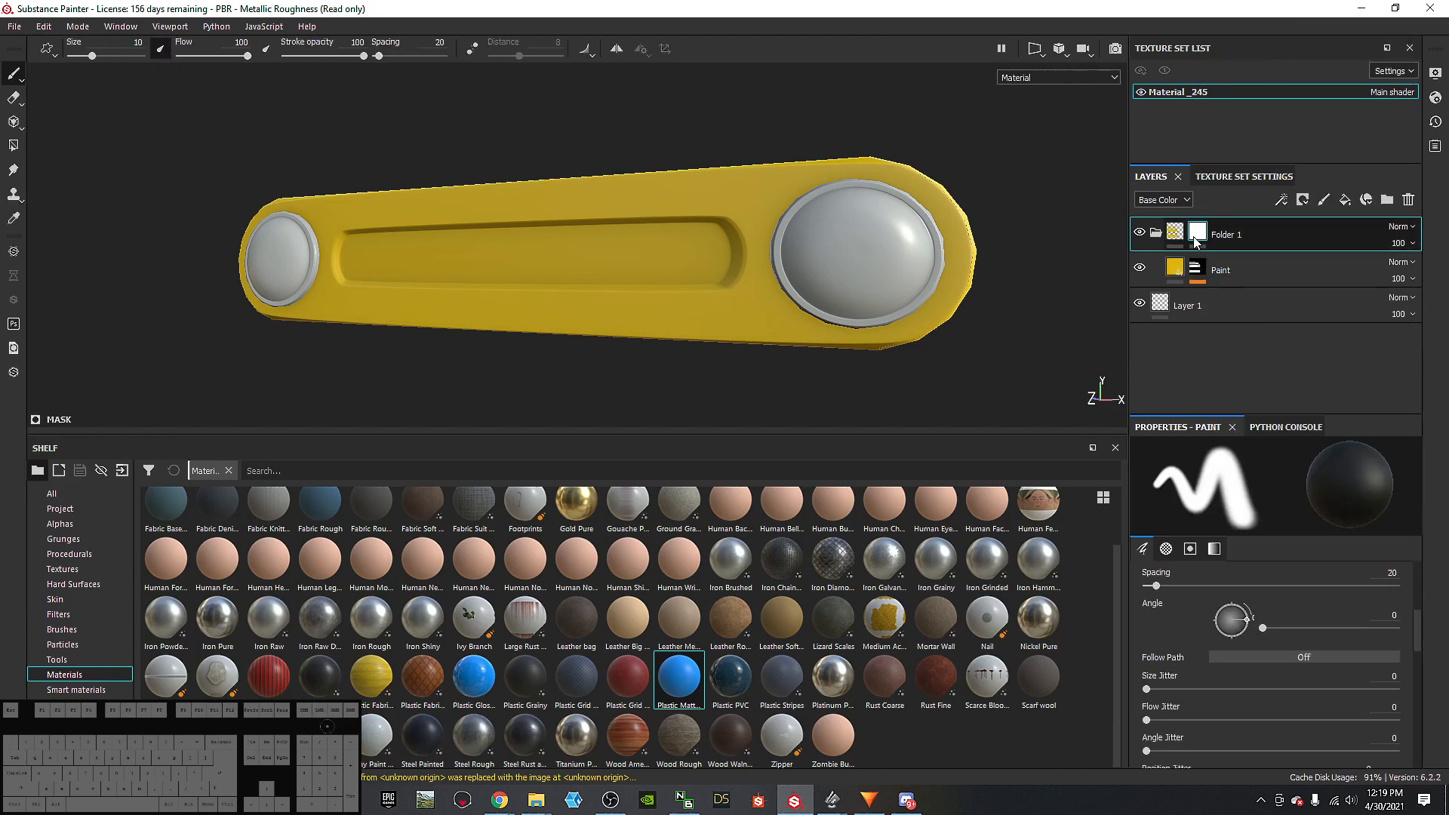
scroll(1243, 577, "down", 5)
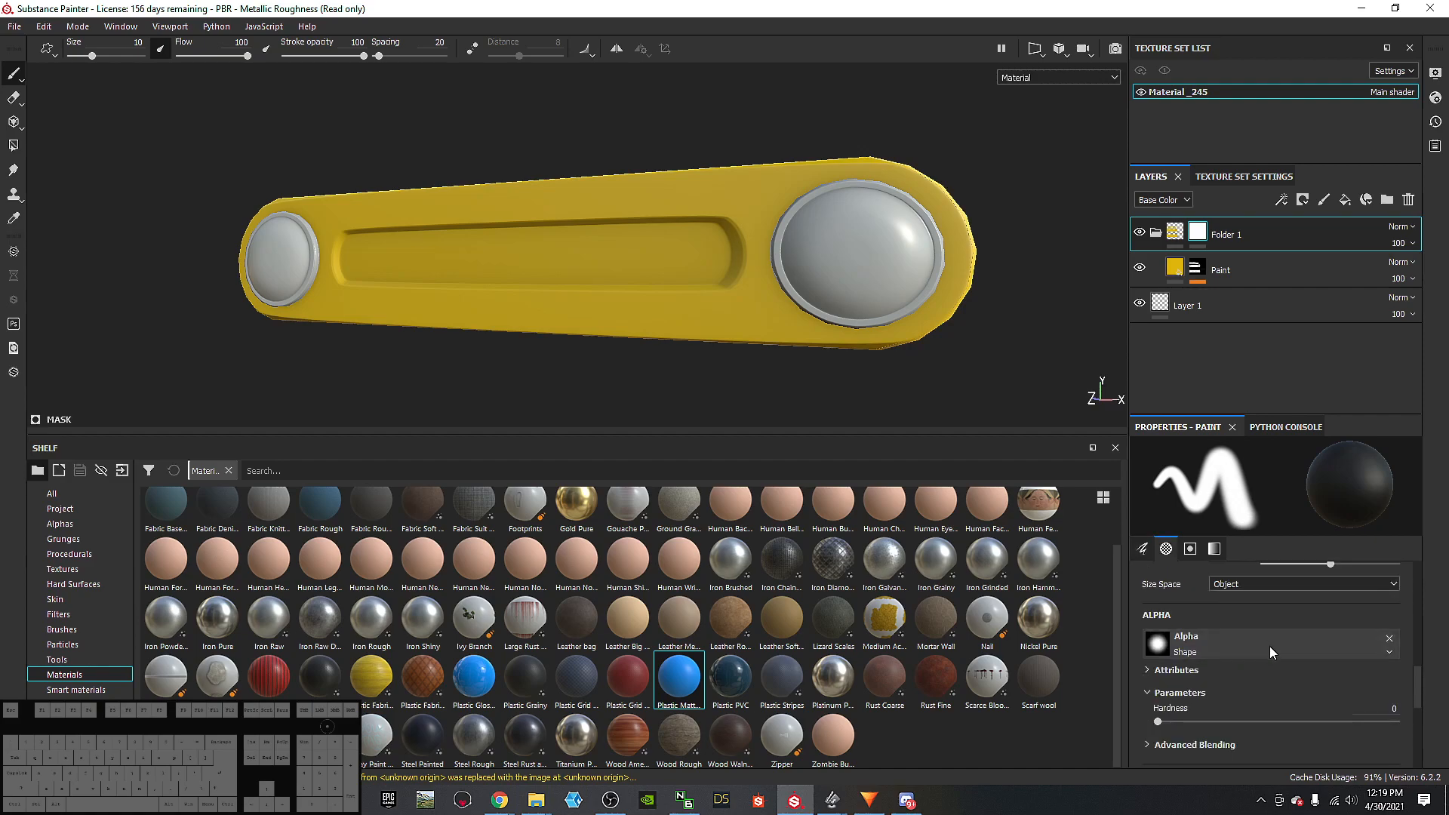
scroll(1269, 647, "down", 1)
right_click(1200, 232)
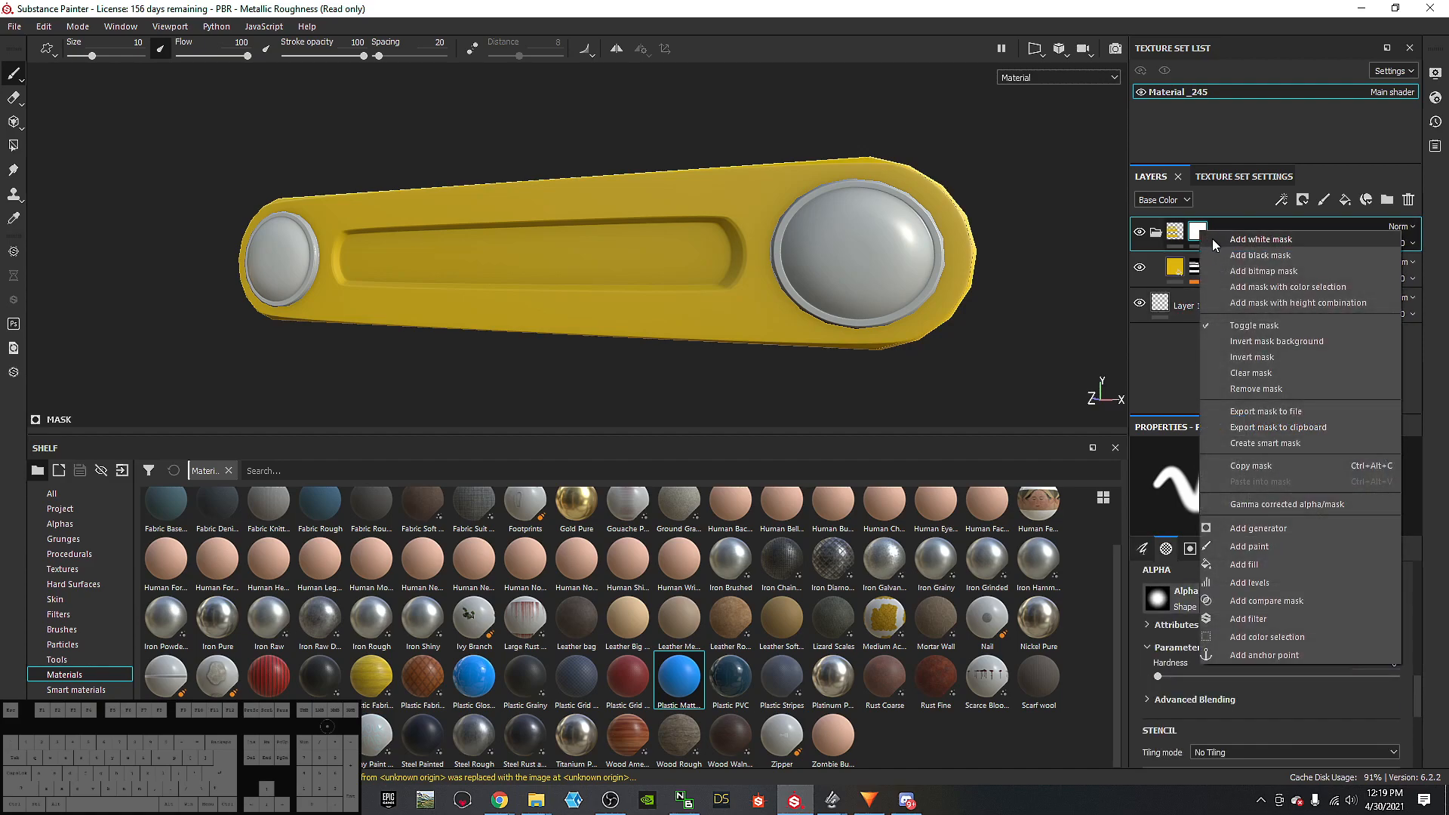
left_click(1273, 545)
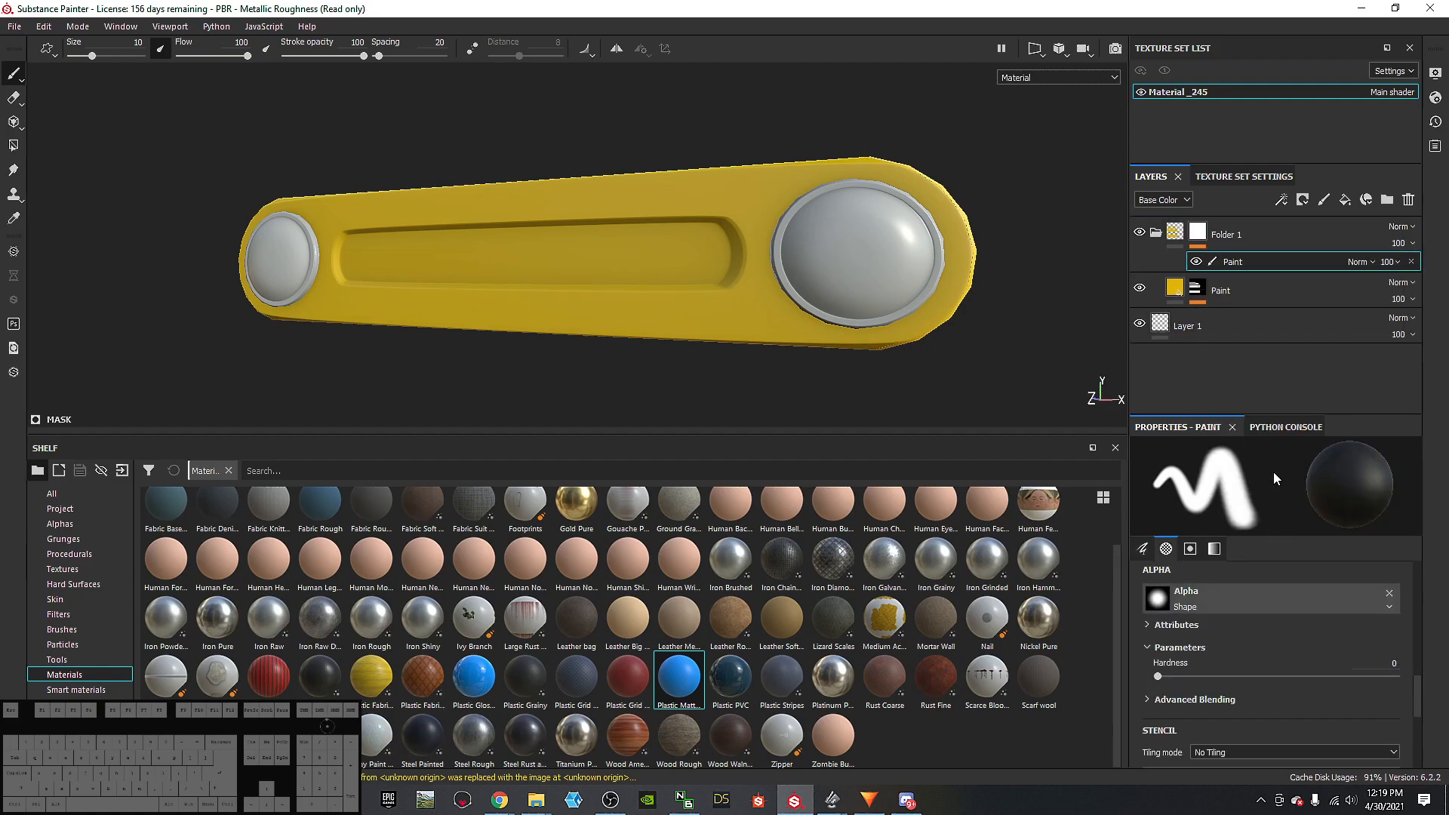
scroll(1224, 649, "down", 4)
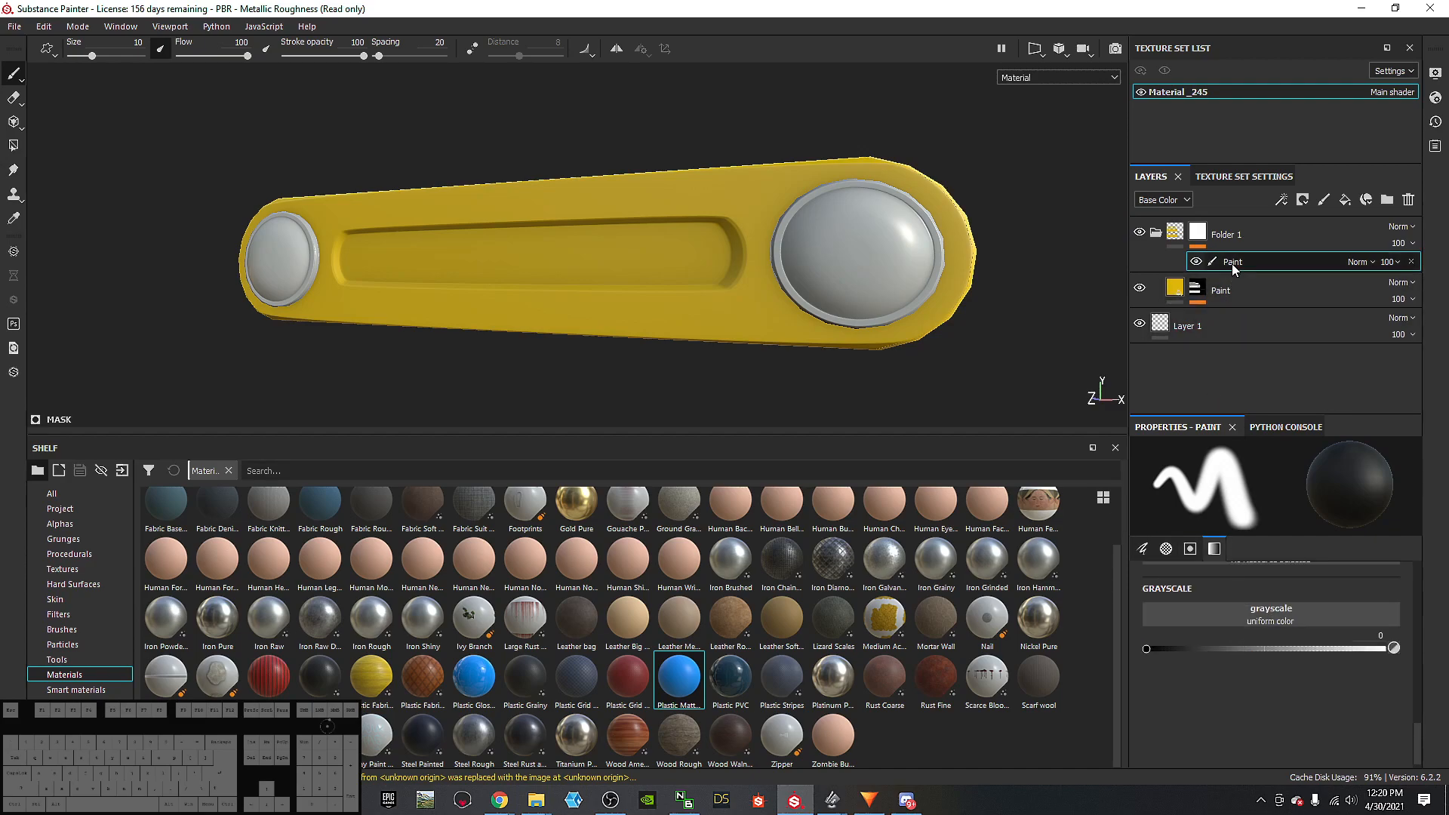
scroll(1260, 623, "up", 4)
scroll(1274, 660, "up", 6)
left_click(1215, 239)
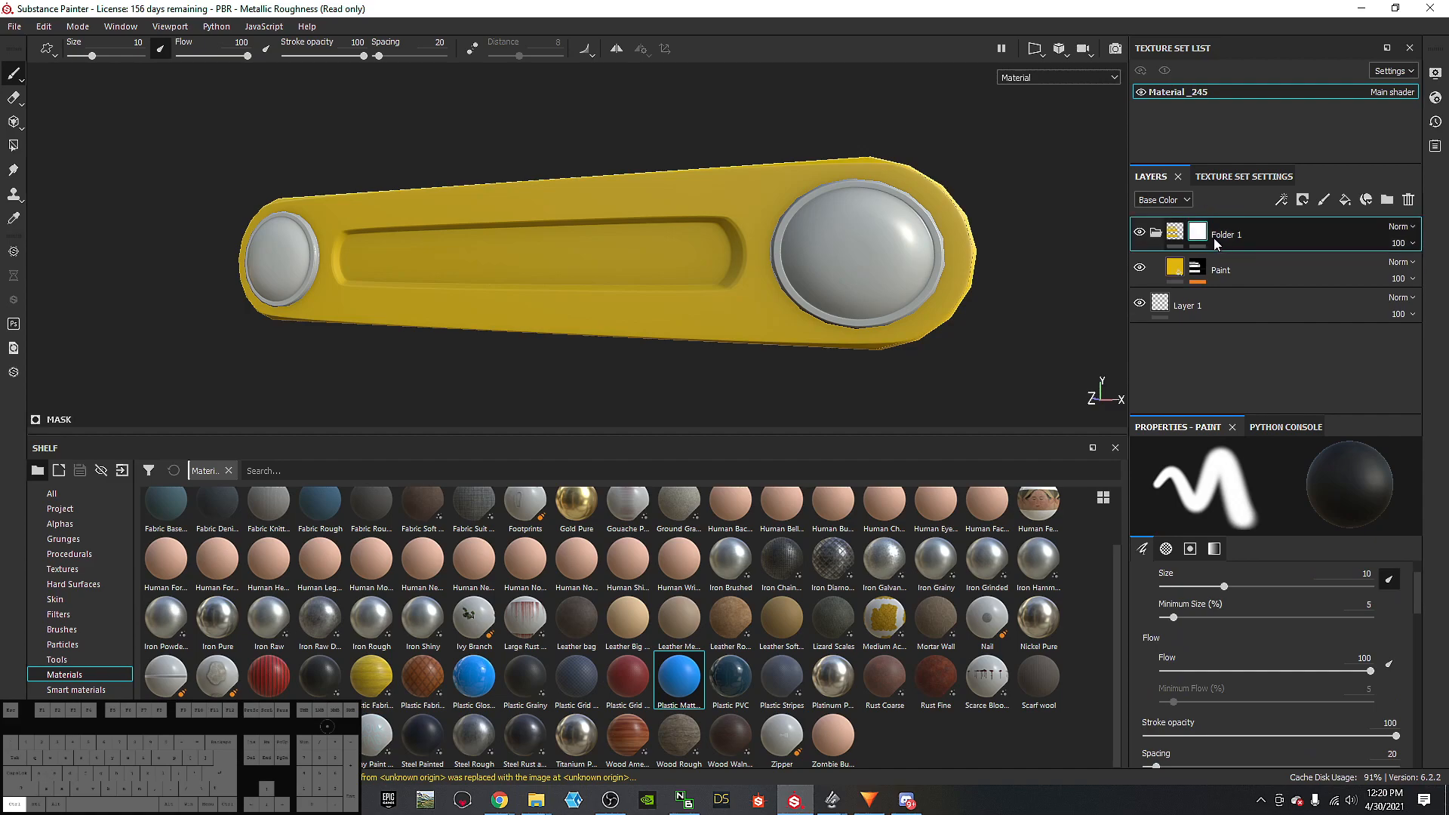
Step: Try a black mask on Folder 1, and remove it
right_click(1193, 233)
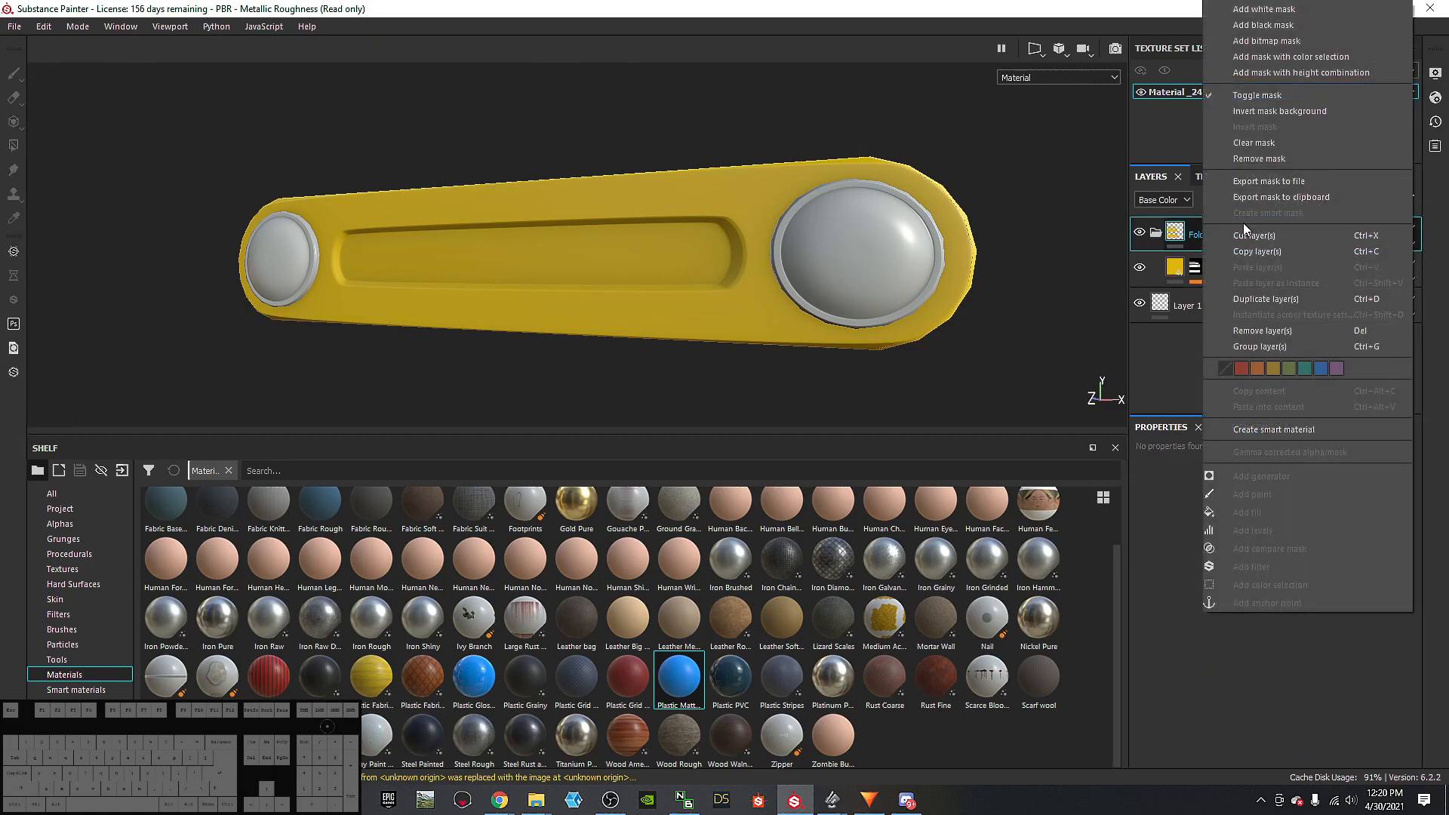
left_click(1292, 26)
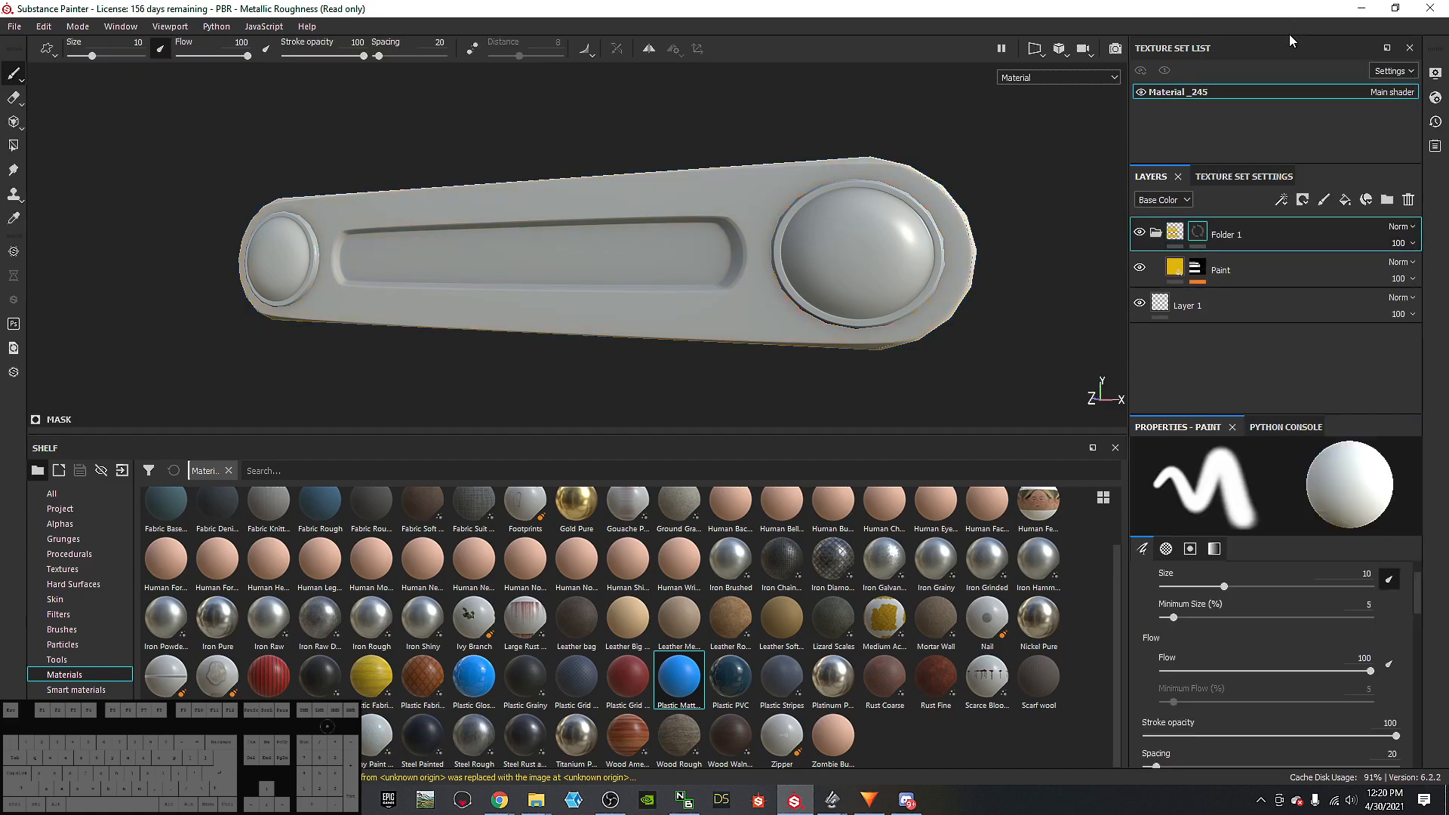
right_click(1200, 232)
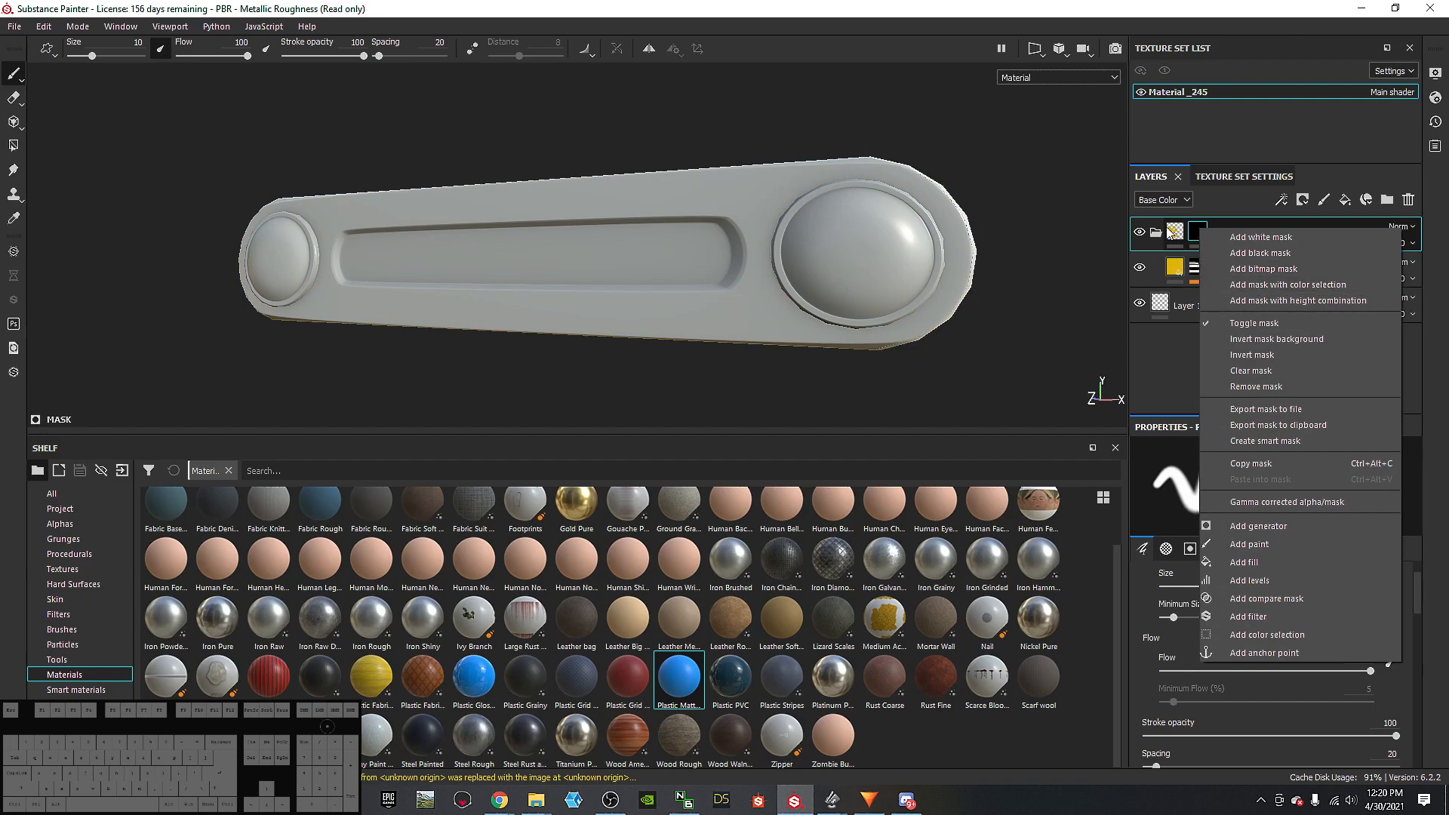
left_click(1255, 386)
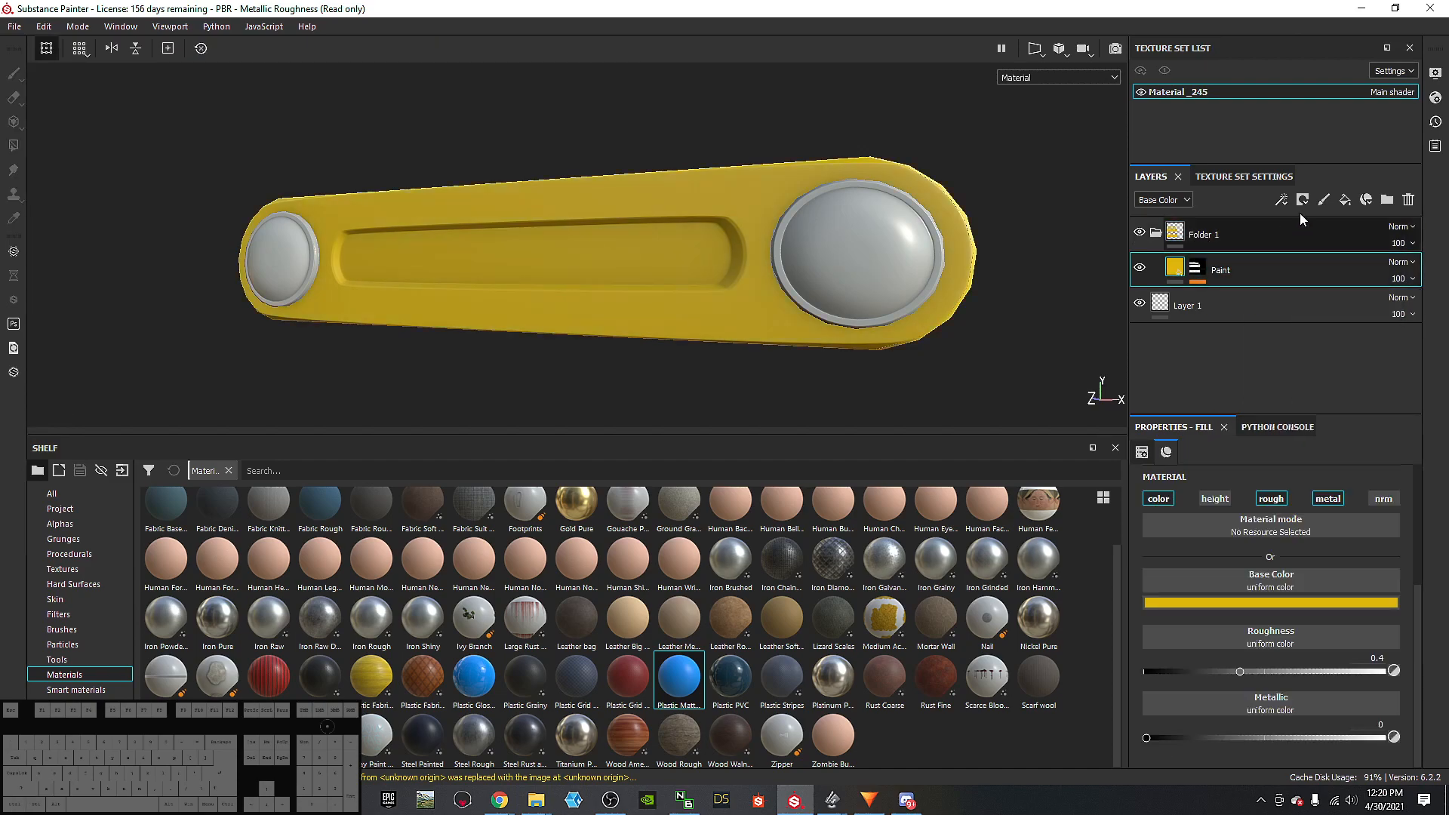
Step: Add a fill layer inside Folder 1, directly above the Paint layer
left_click(1345, 200)
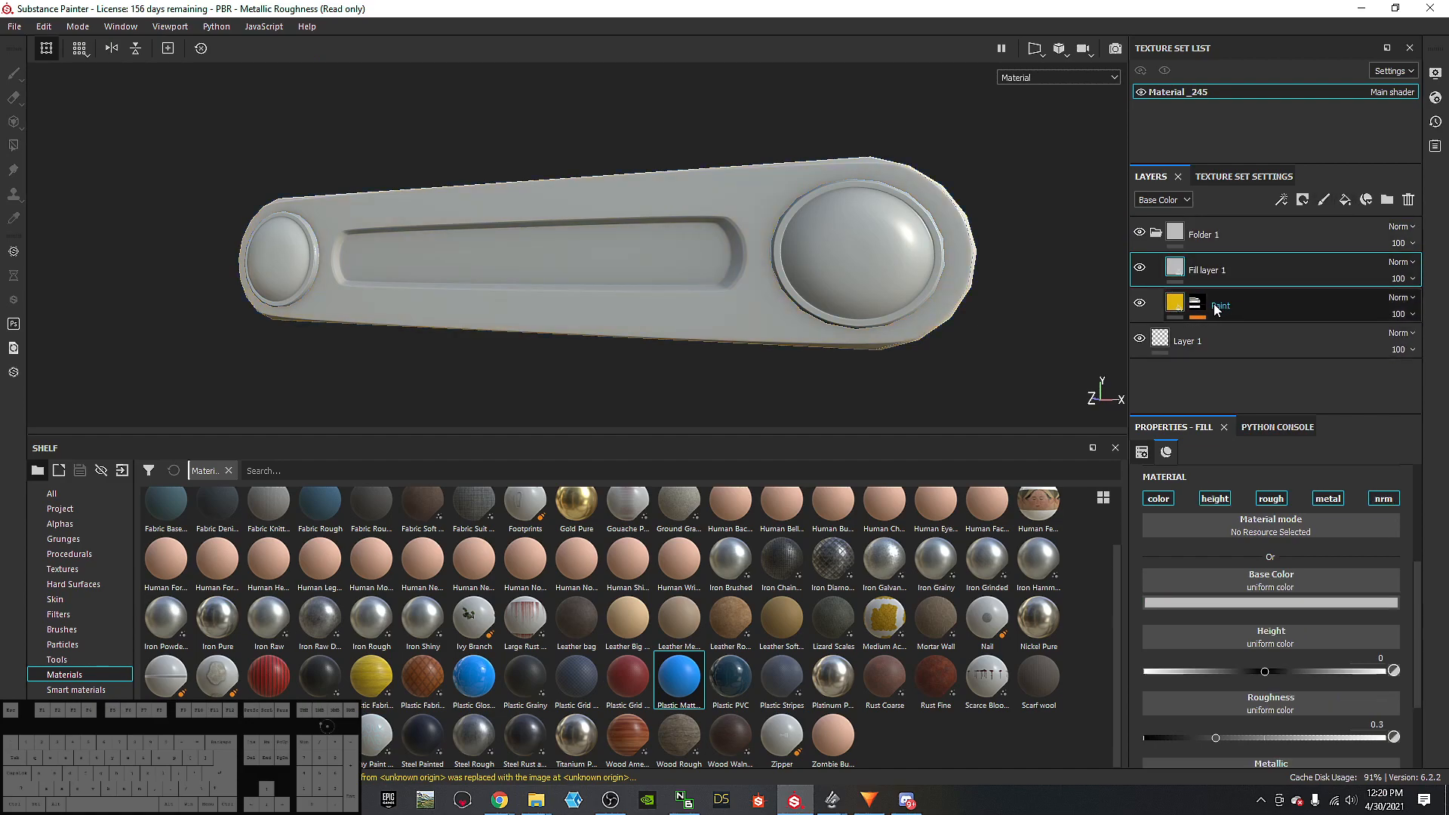
right_click(1206, 269)
left_click(1194, 269)
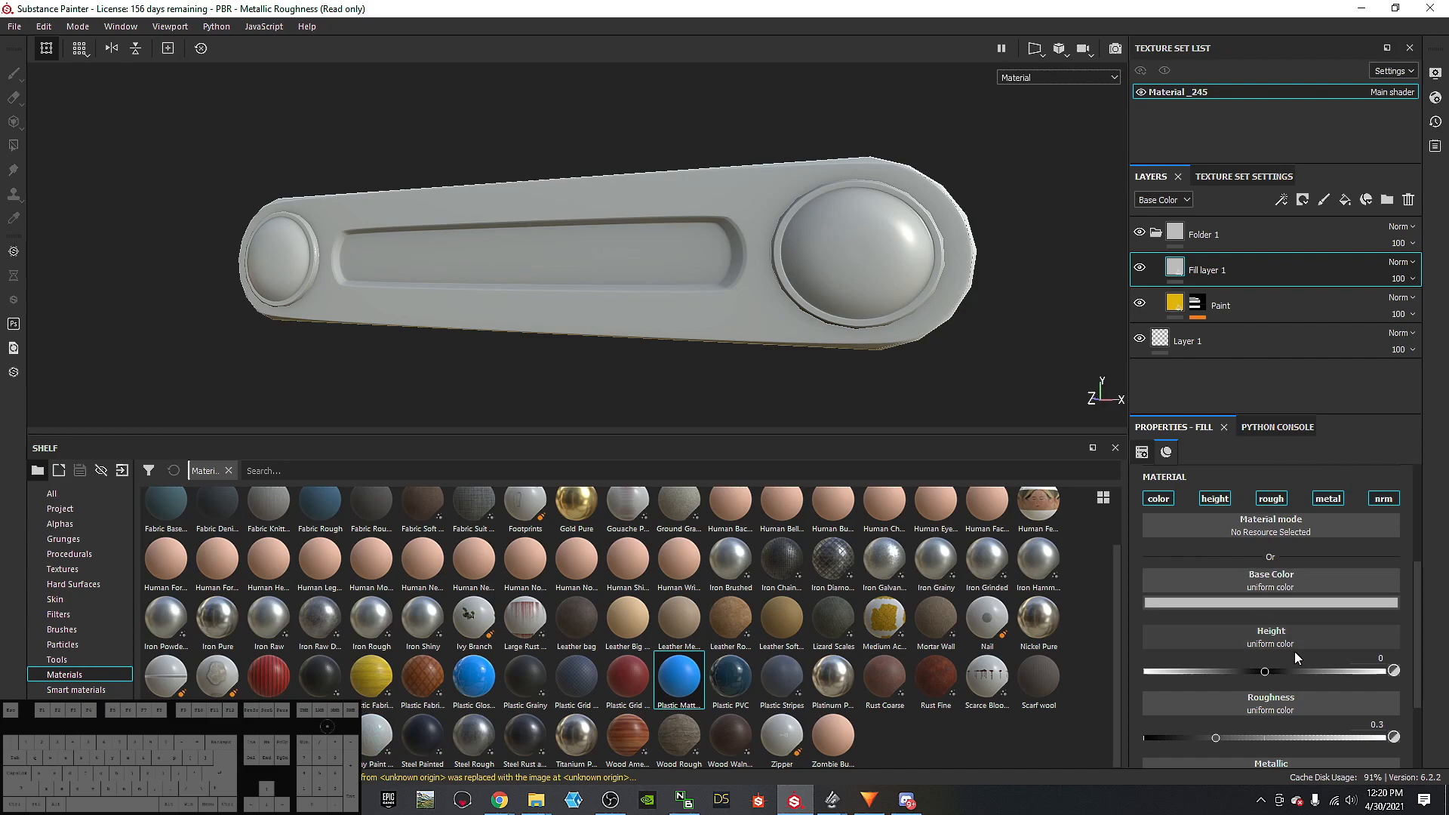
Step: Browse the procedural and grunge textures for one to use as the fill layer's roughness
left_click(1287, 710)
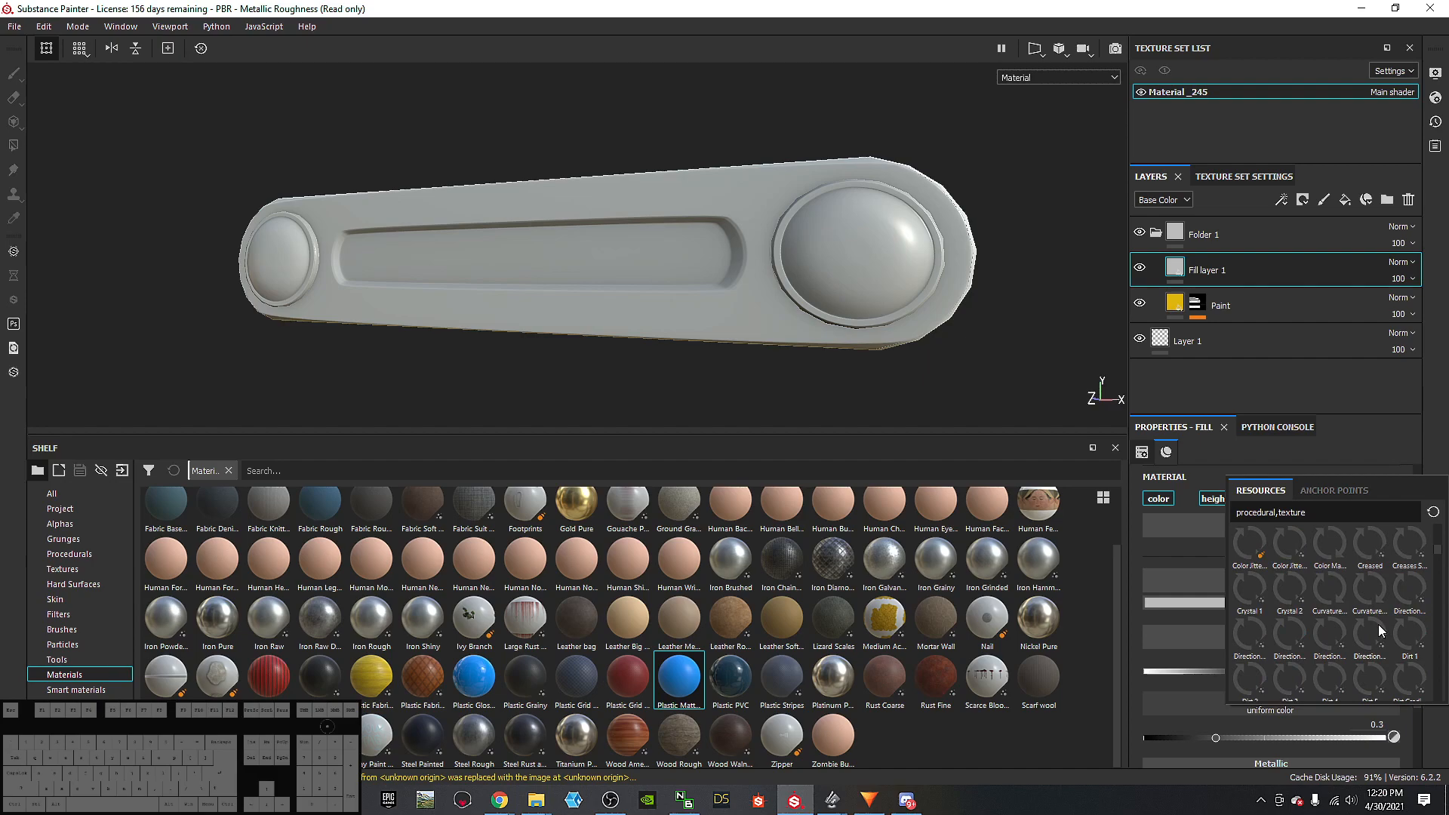
scroll(1378, 623, "down", 5)
left_click(65, 539)
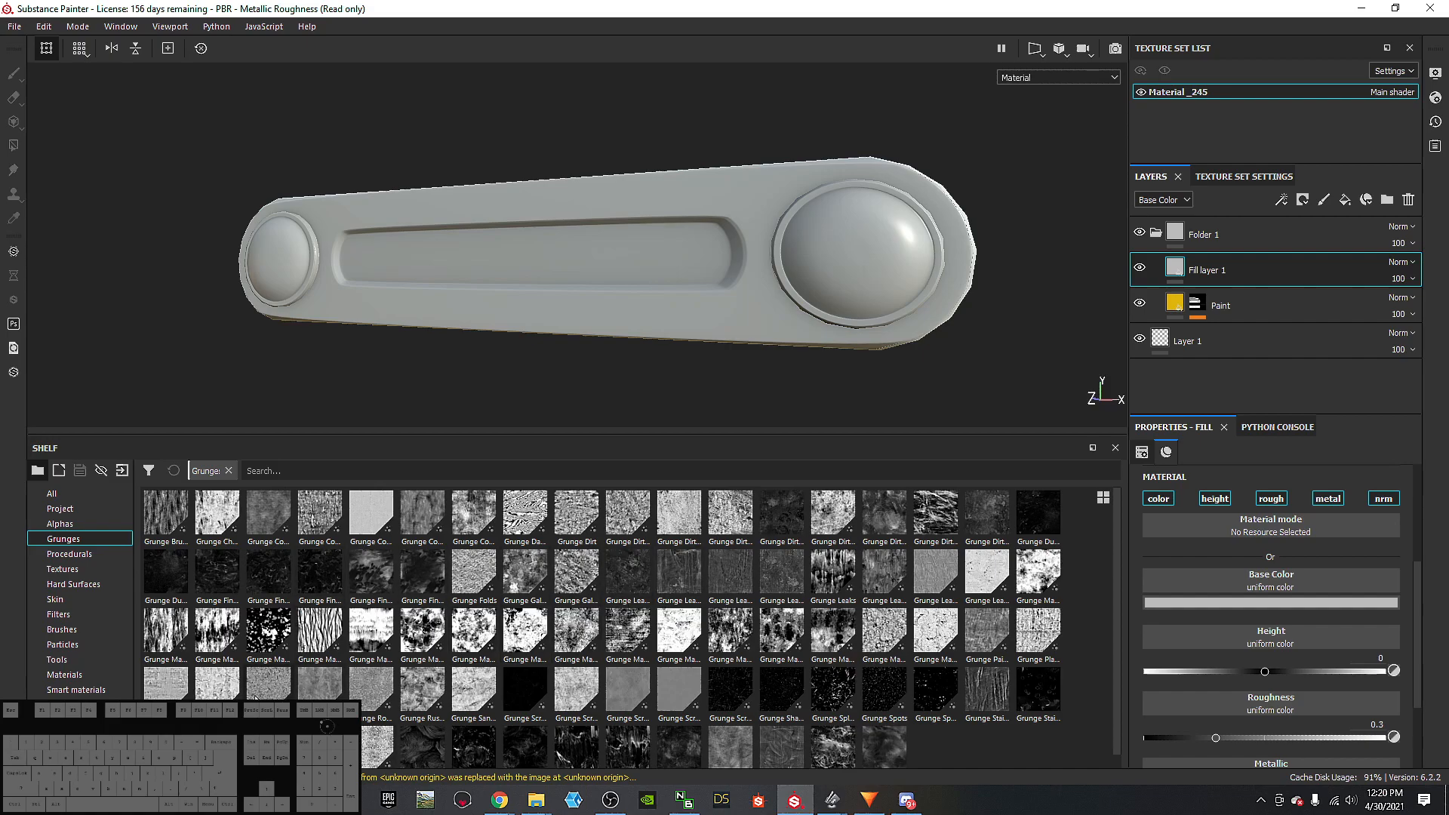
mouse_move(267, 692)
mouse_move(371, 583)
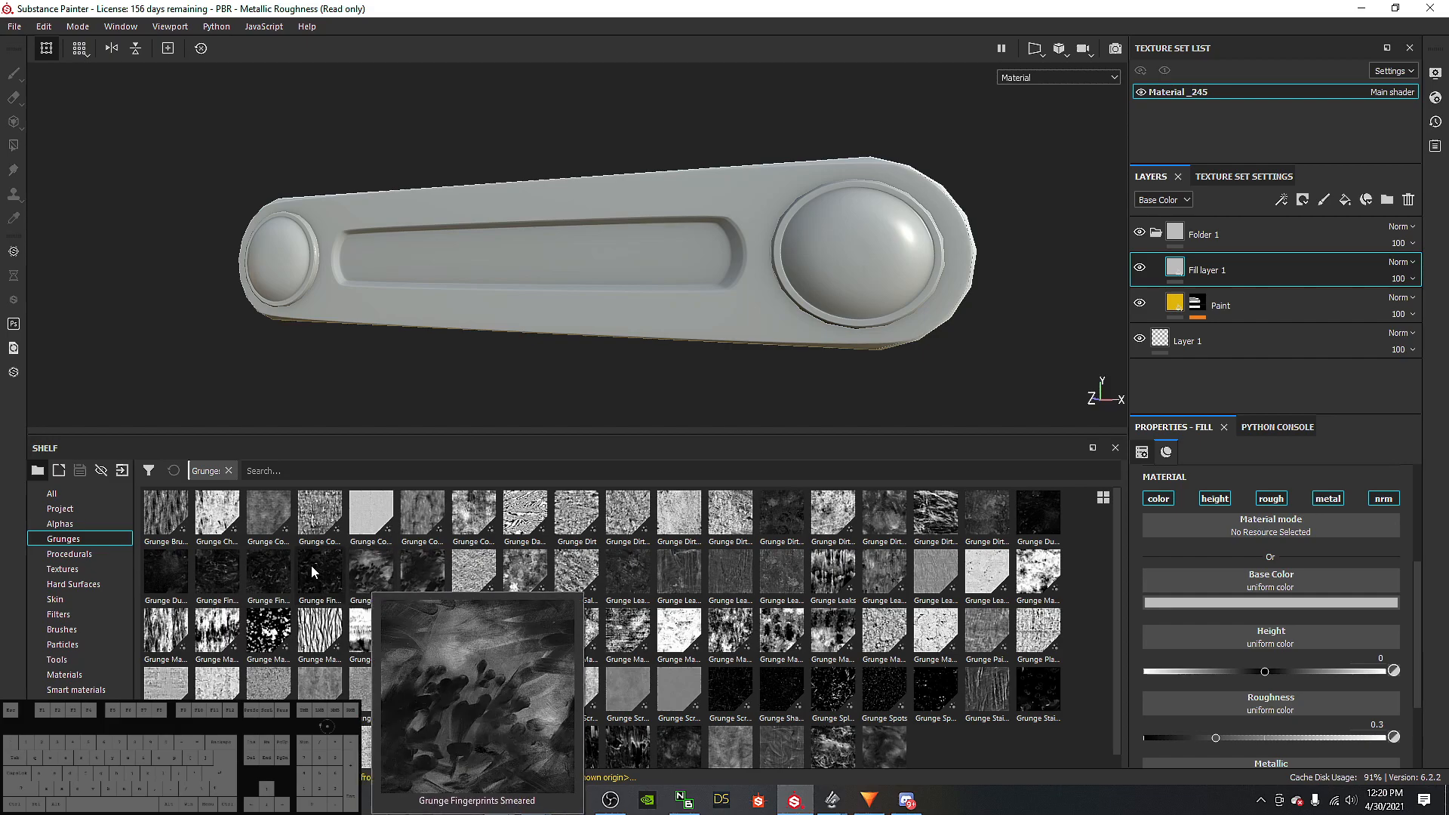
mouse_move(314, 565)
mouse_move(443, 577)
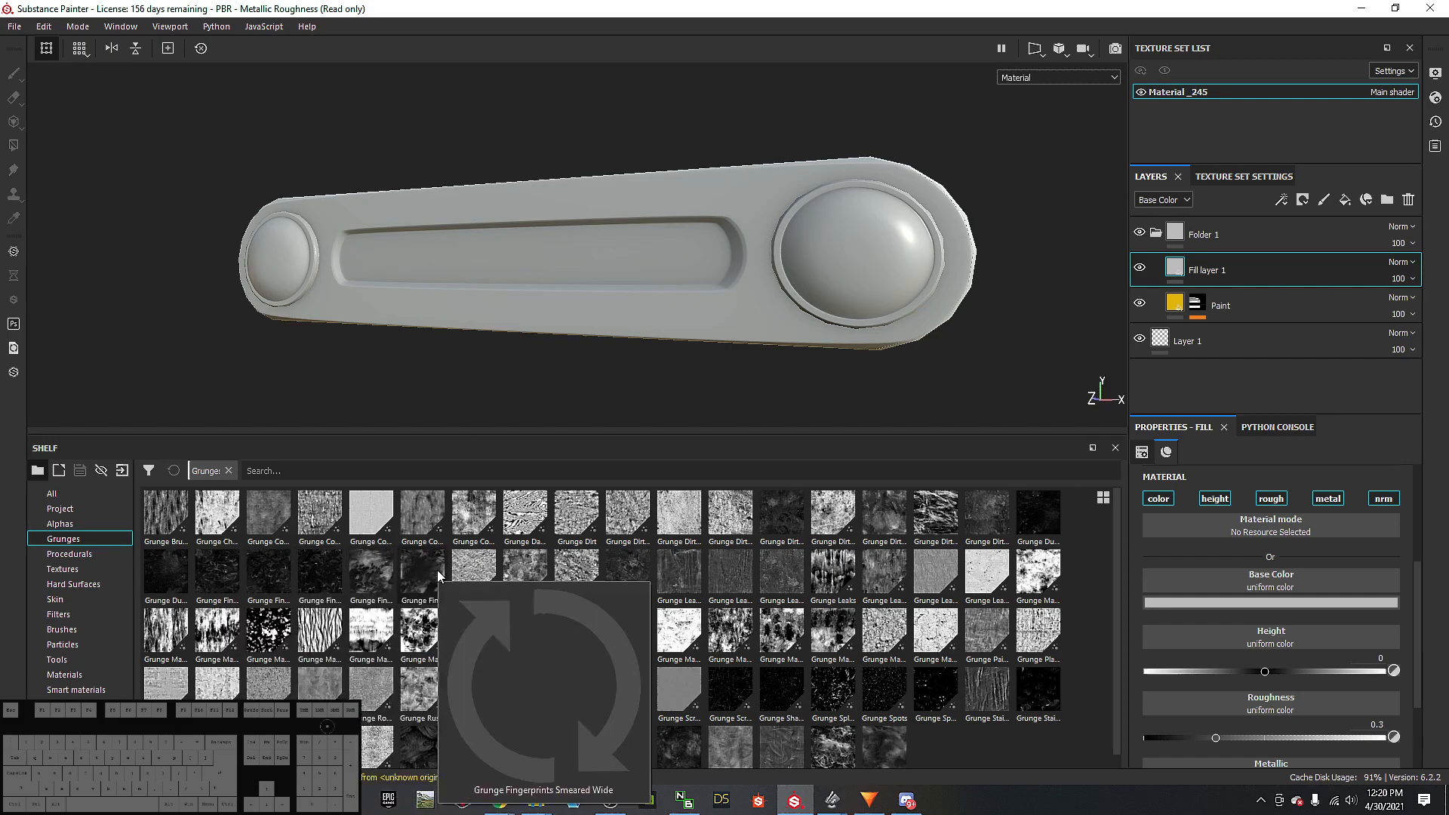
mouse_move(608, 517)
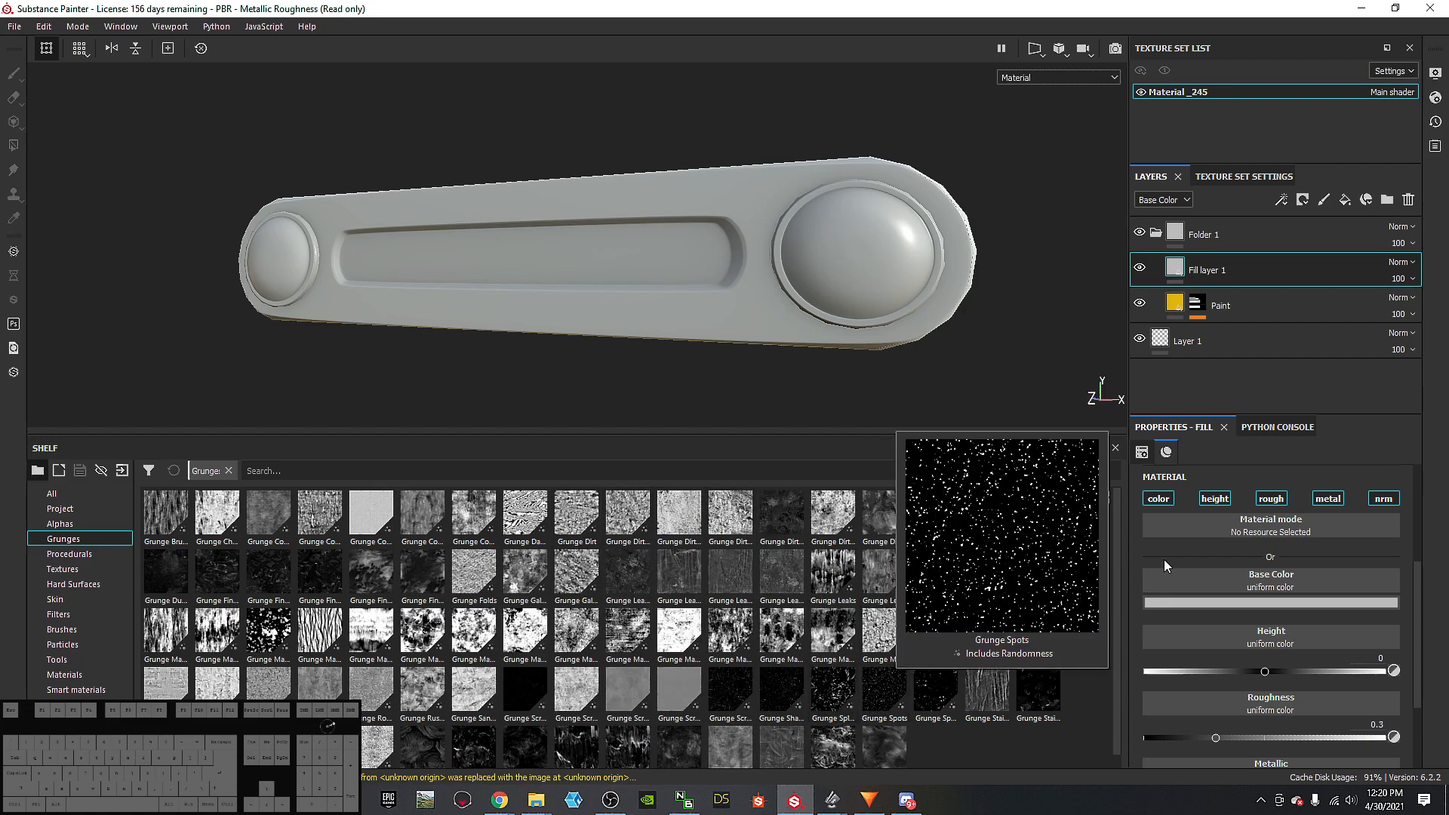
Step: Search the roughness textures for "grunge meta" and assign Grunge Galvanic Large to the fill layer's roughness
left_click(1275, 700)
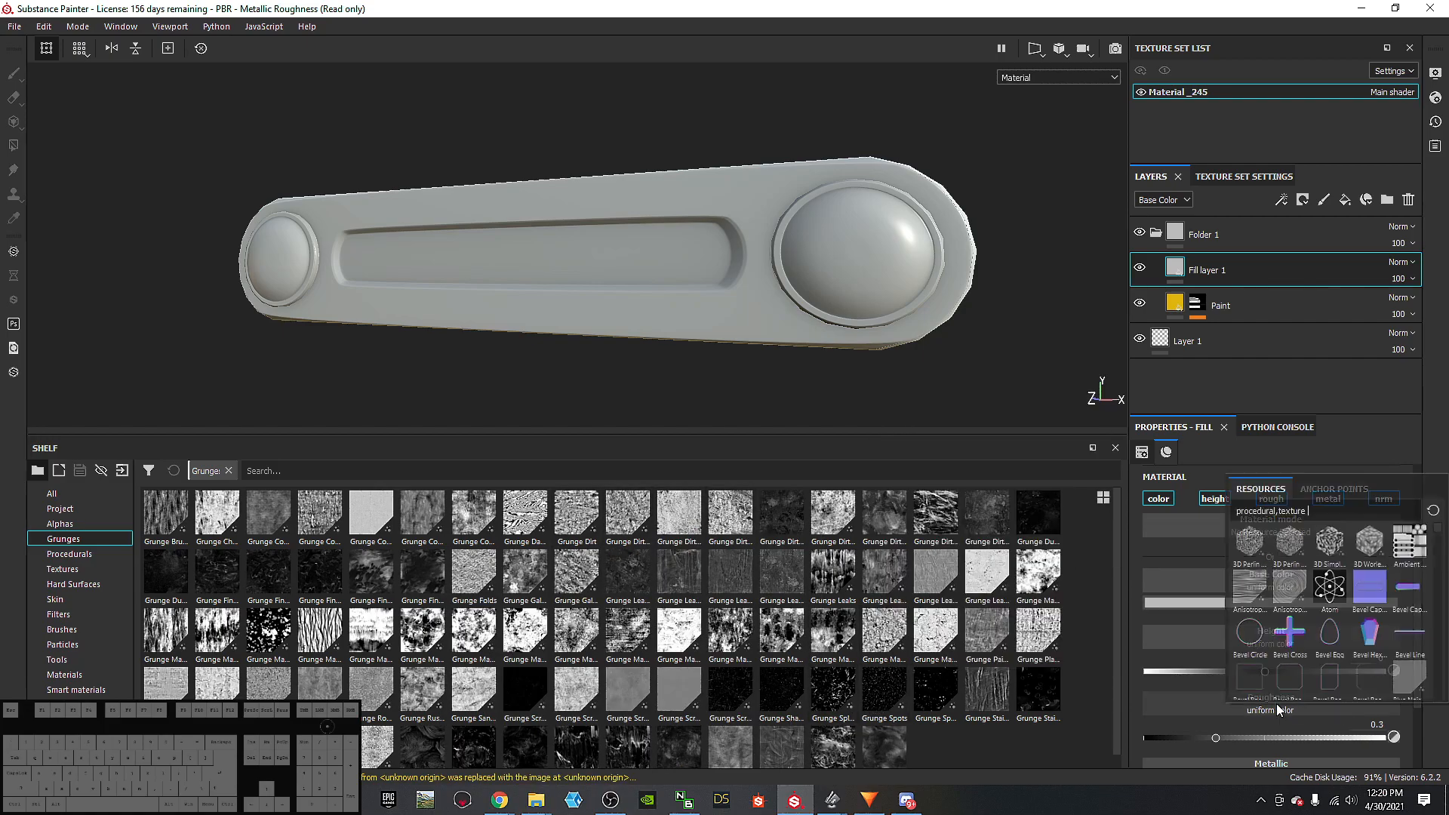
mouse_move(1330, 553)
type("grunge")
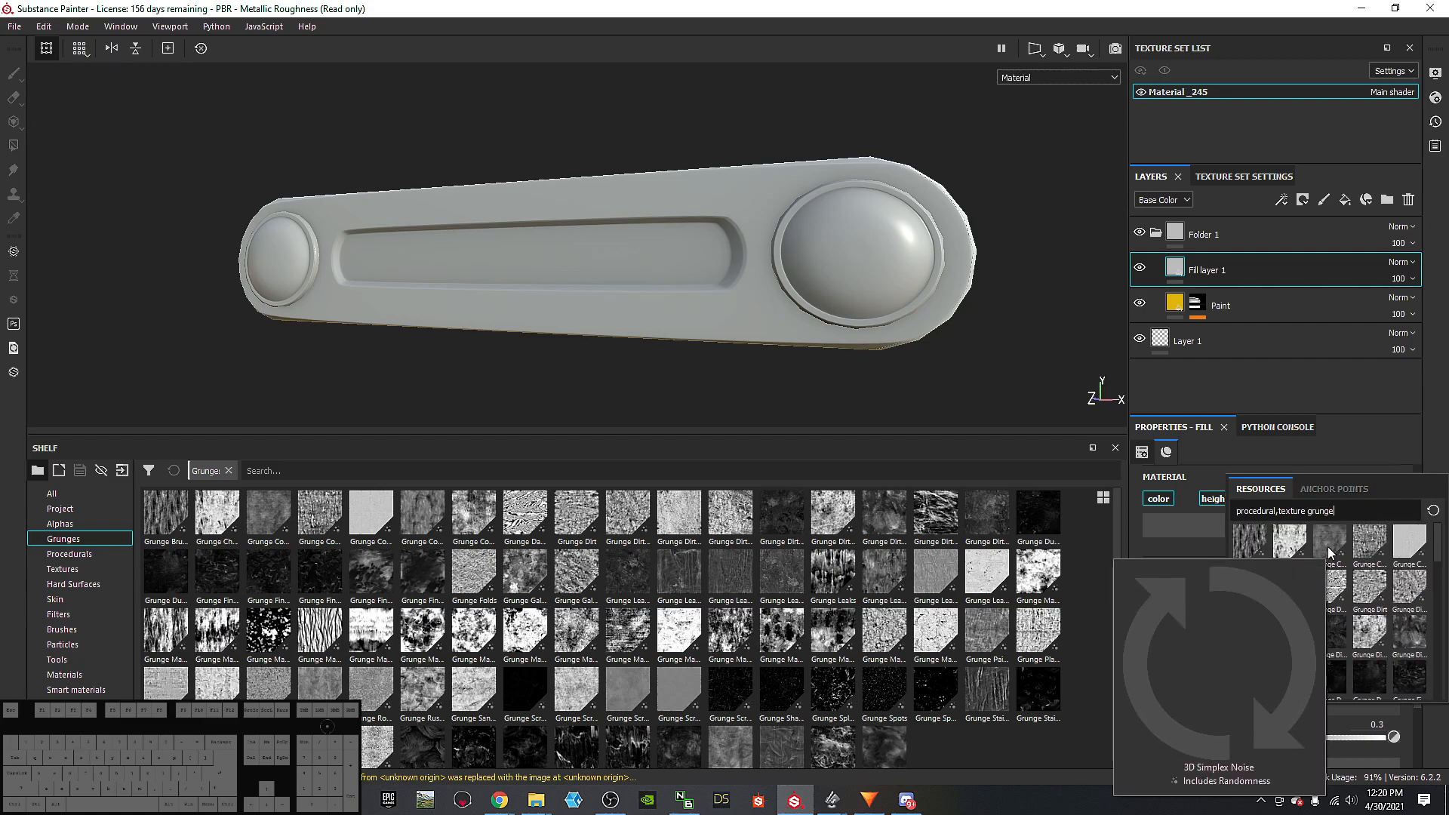
type(" meta")
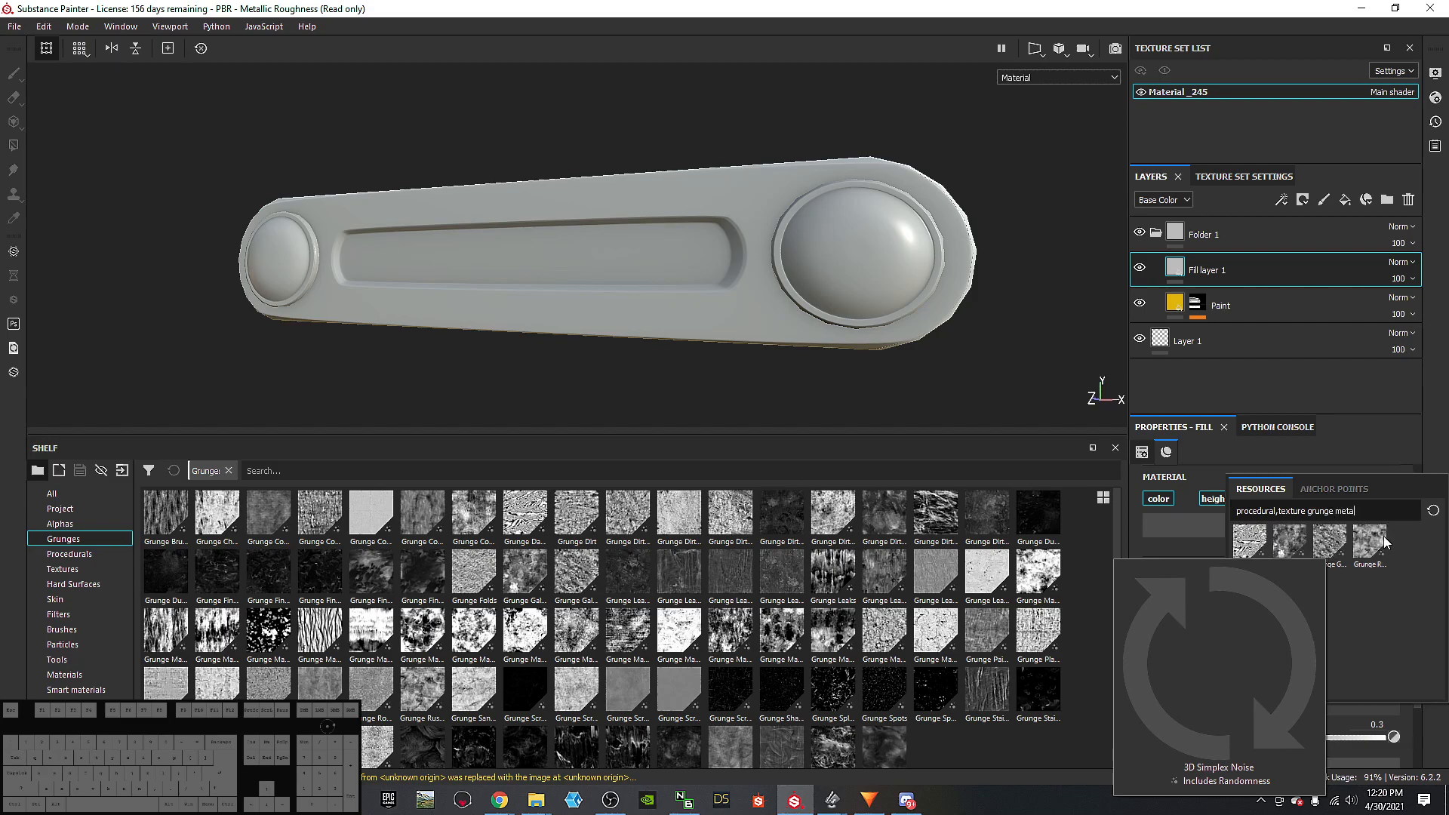
type("l")
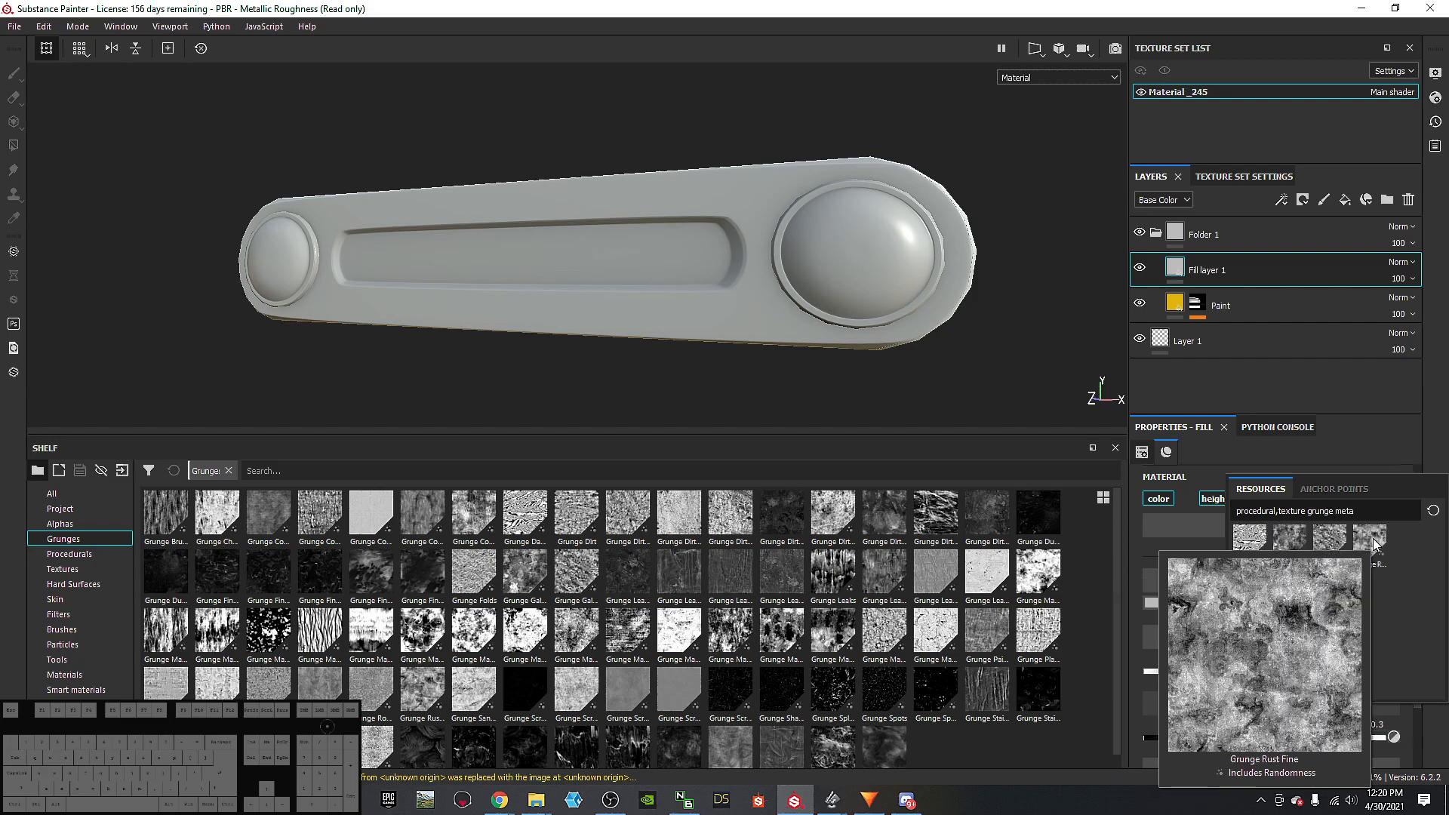
key("BackSpace")
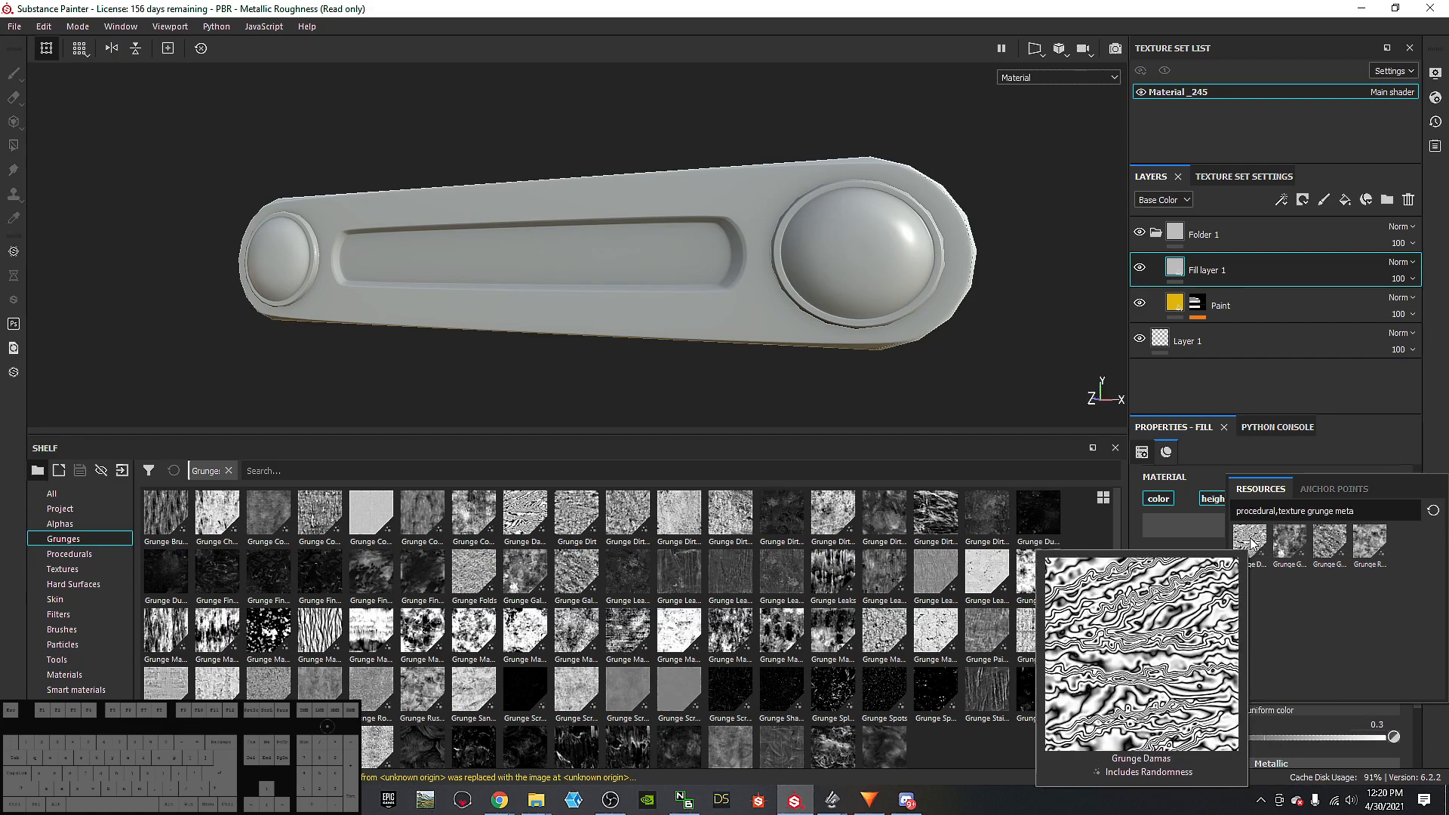
left_click(1296, 541)
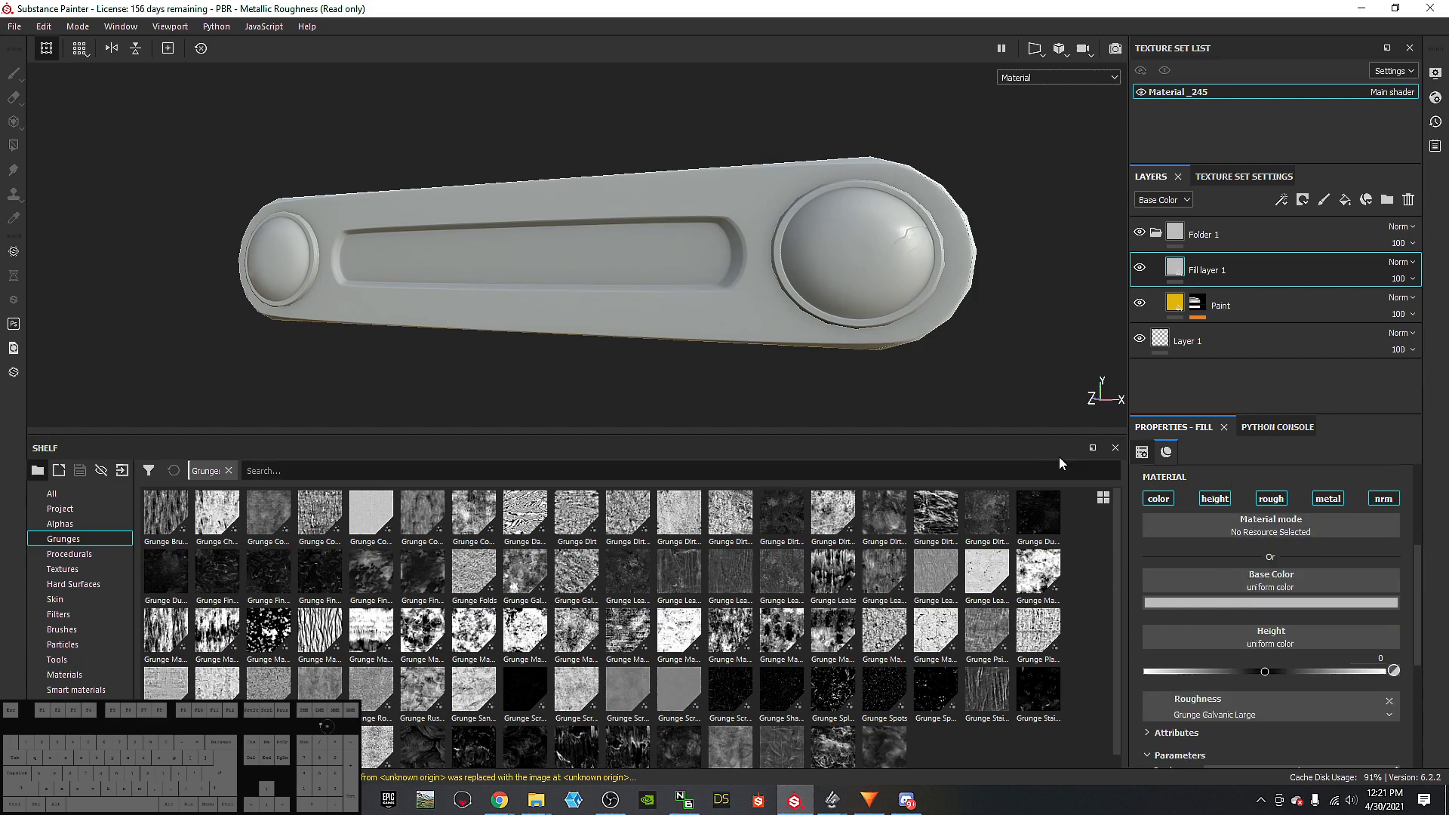
Step: Examine the grunge roughness up close on the large dome, and display the World space normal mesh map
mouse_move(941, 292)
left_mouse_down("alt")
mouse_move(971, 304)
mouse_move(949, 298)
left_mouse_up("alt")
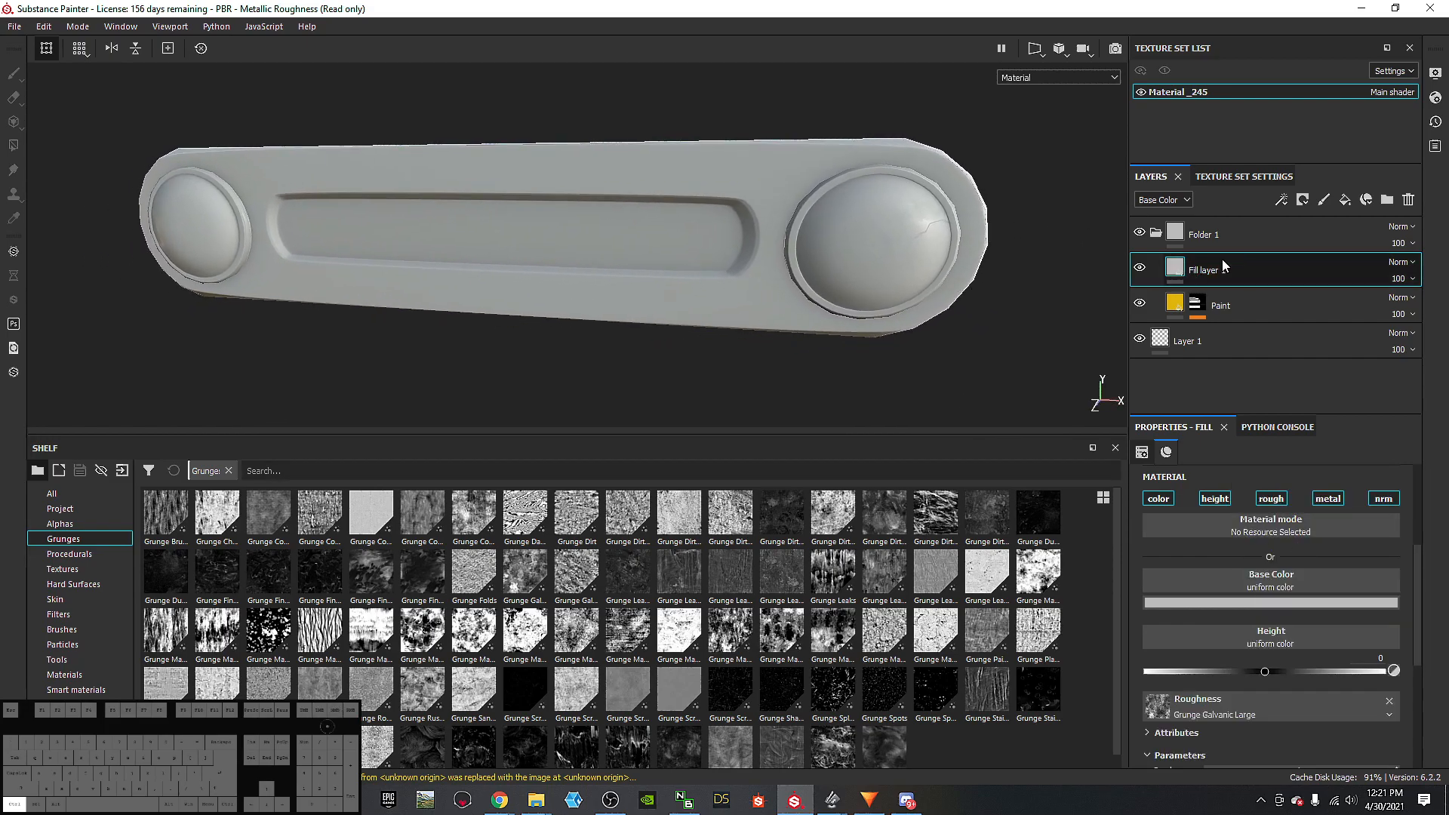
mouse_move(807, 236)
left_mouse_down("alt")
mouse_move(633, 217)
mouse_move(913, 219)
mouse_move(885, 247)
mouse_move(921, 233)
mouse_move(783, 239)
mouse_move(794, 246)
left_mouse_up("alt")
scroll(682, 229, "up", 3)
scroll(682, 229, "up", 2)
left_click_drag(682, 229, 873, 242, "alt")
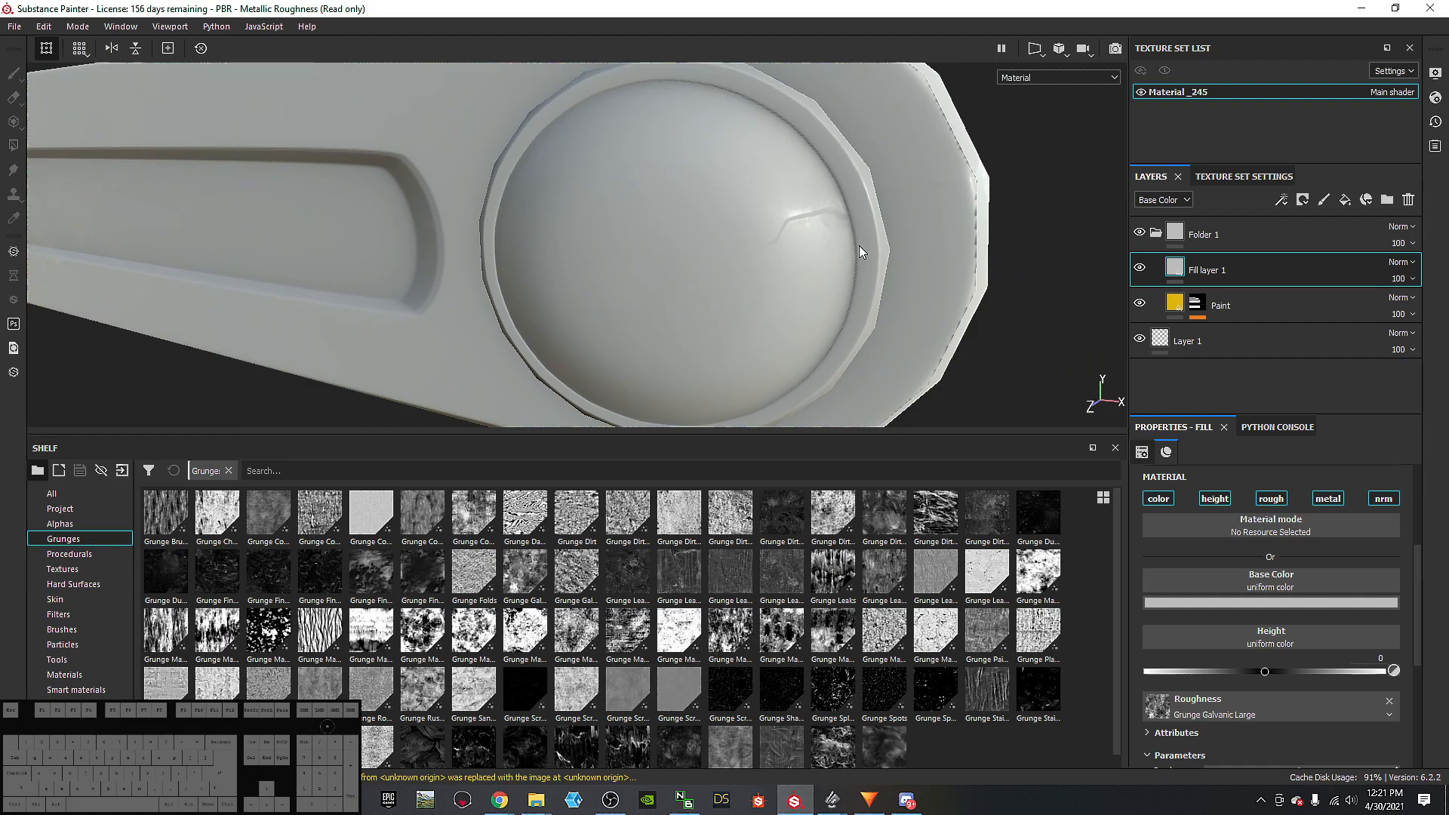
key("b")
Step: Undo the grunge roughness and the fill layer added above Paint
right_click(1212, 259)
left_click(1163, 264)
key("ctrl+z")
key("ctrl+z")
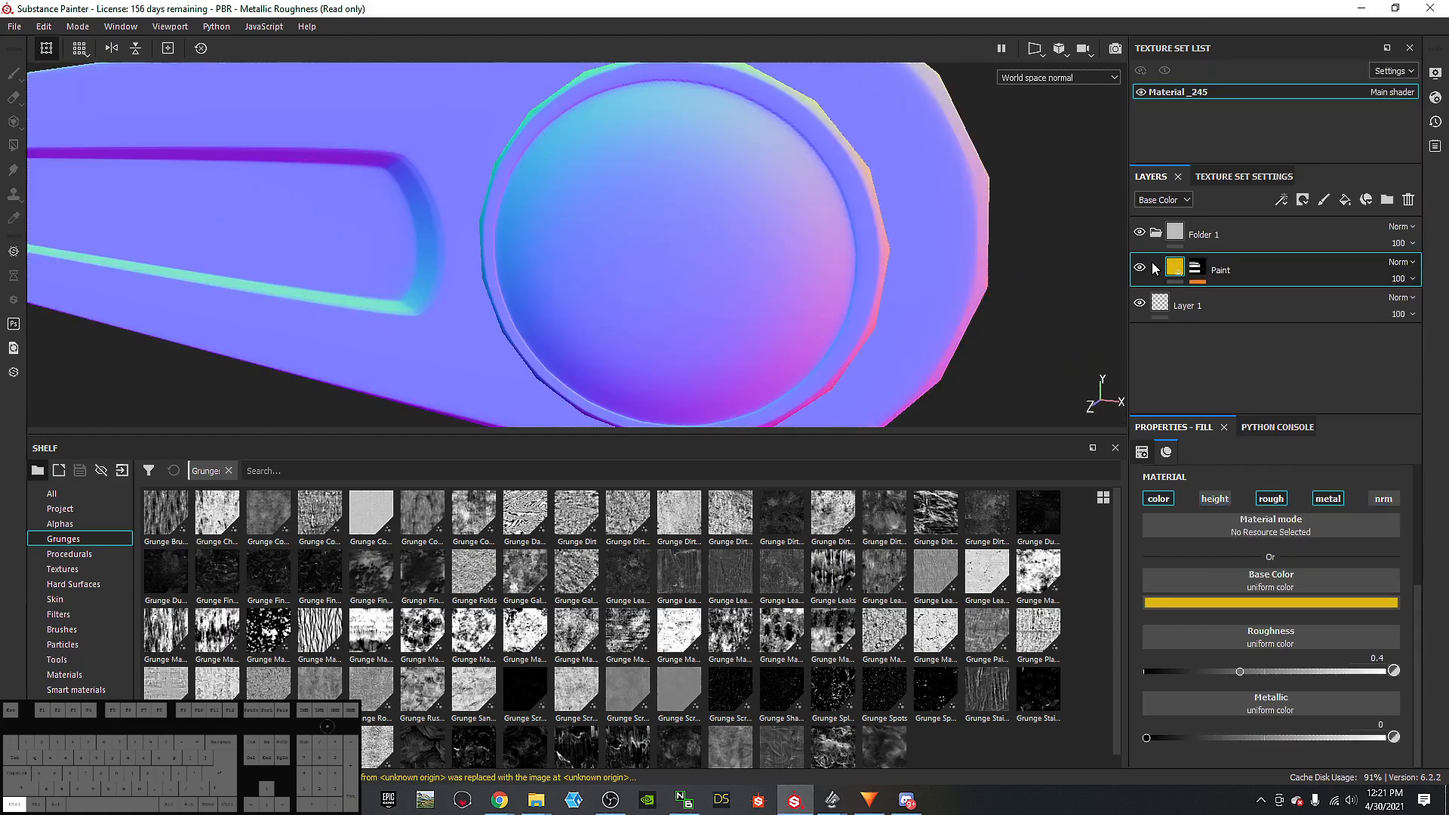
Step: Redo the fill layer above Paint with its Grunge Galvanic Large roughness and select it
left_click(1193, 269)
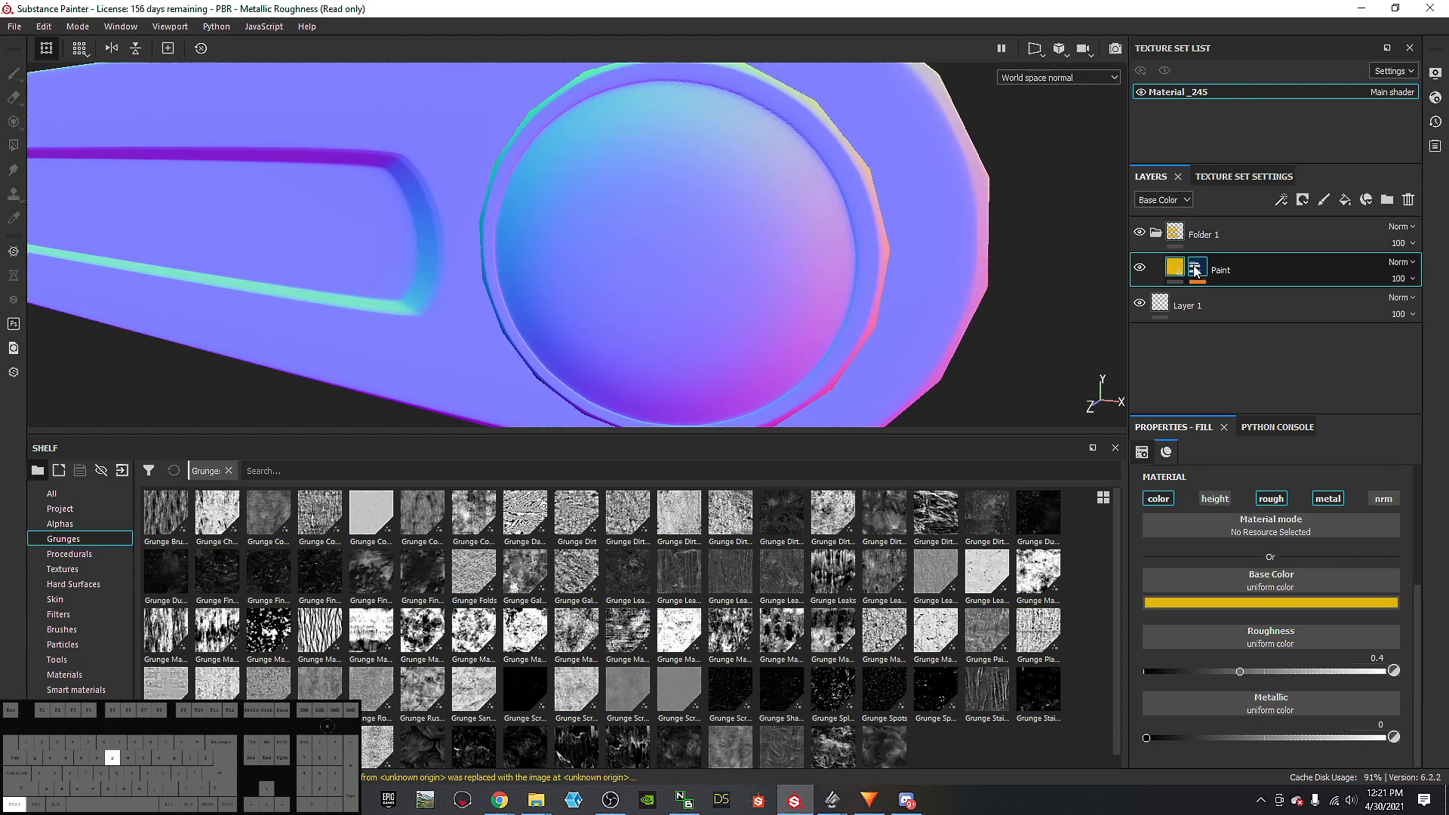
key("ctrl+y")
left_click(1210, 271)
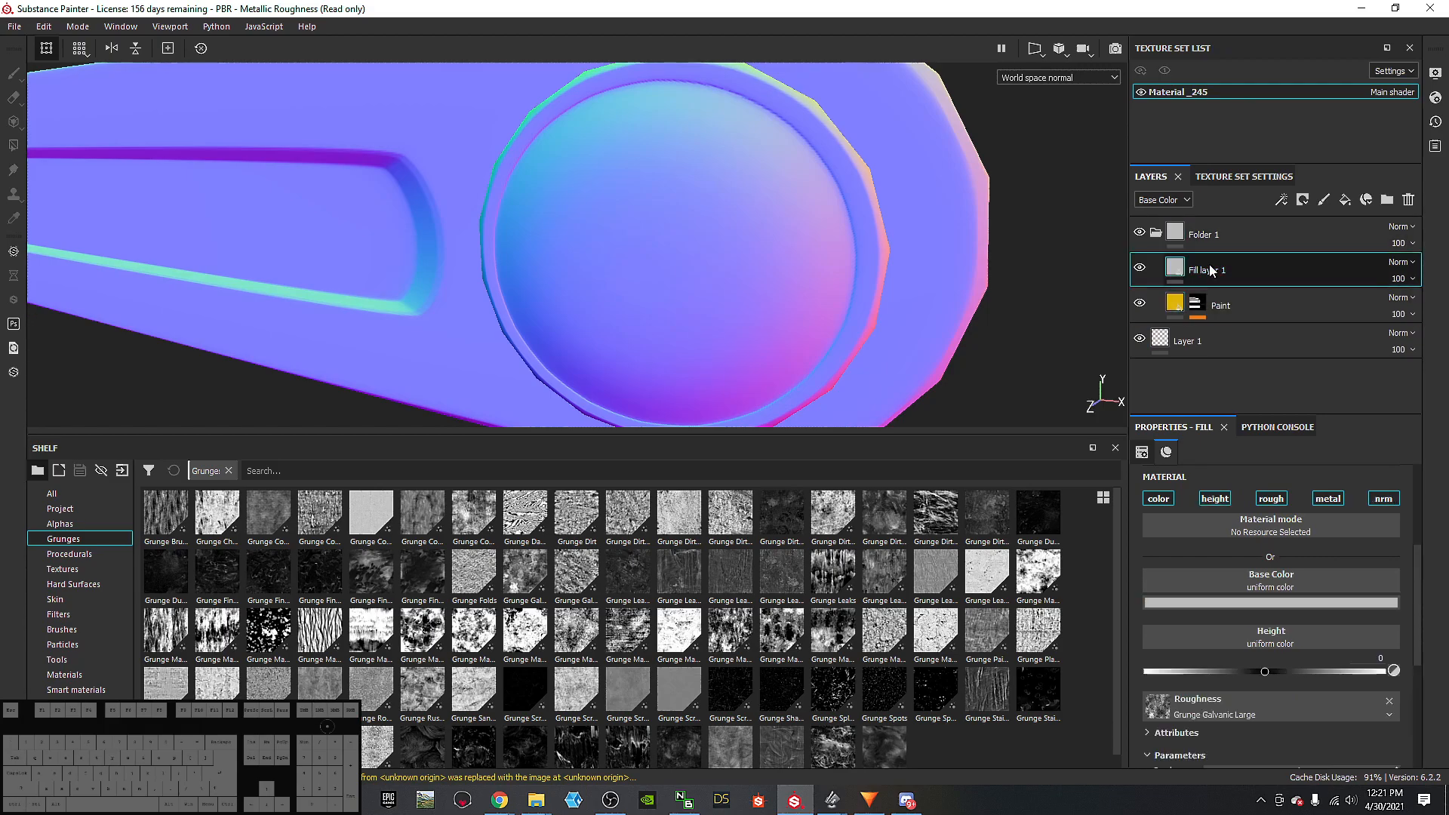
right_click(1216, 274)
left_click(1199, 590)
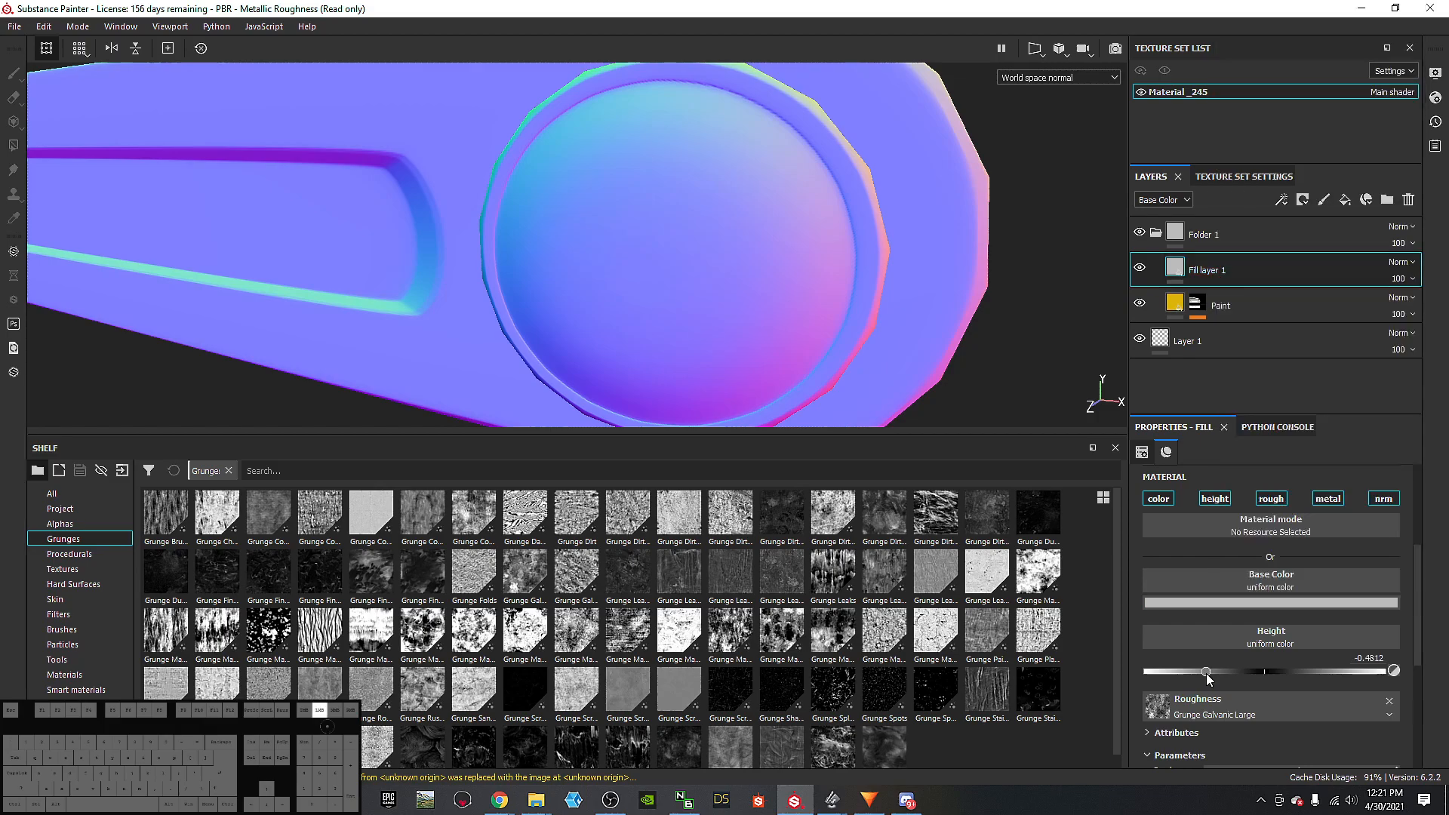
Step: Disable the fill layer's color, height, metal and normal channels so that it affects only roughness
left_click_drag(1209, 672, 1285, 674)
left_click(1217, 499)
left_click(1328, 499)
left_click(1162, 498)
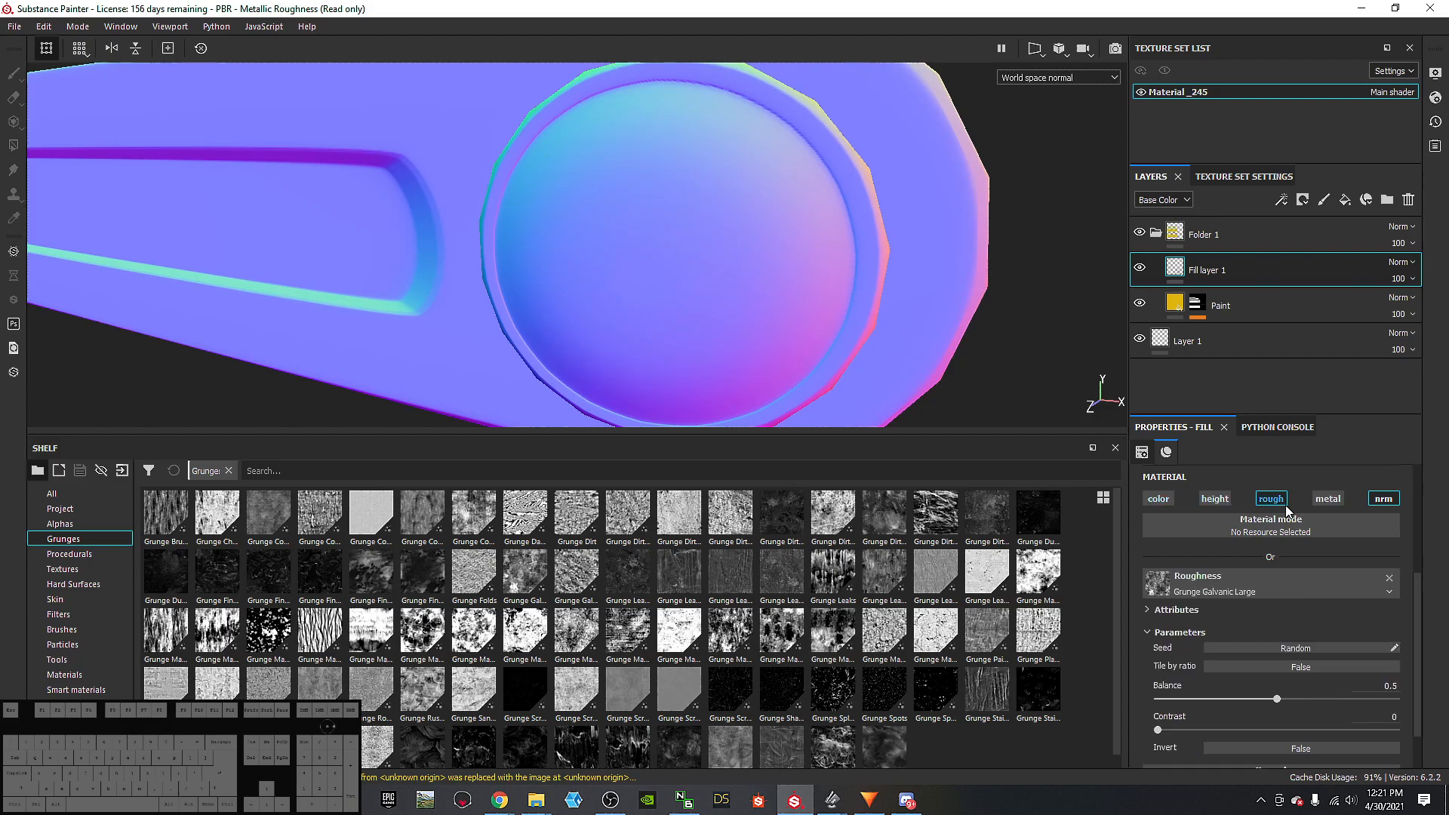
left_click(1390, 503)
left_click(1270, 584)
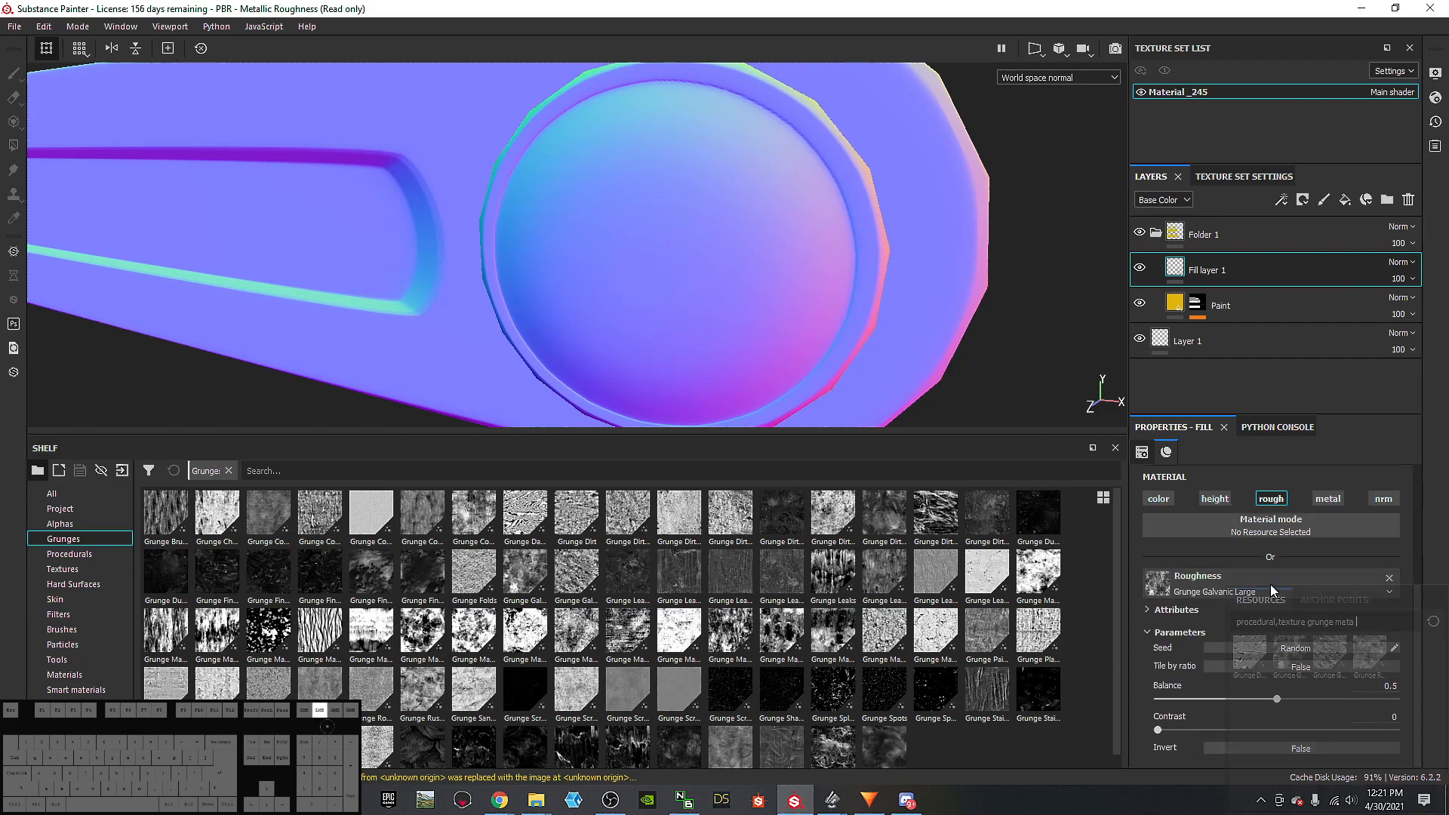
left_click(1203, 272)
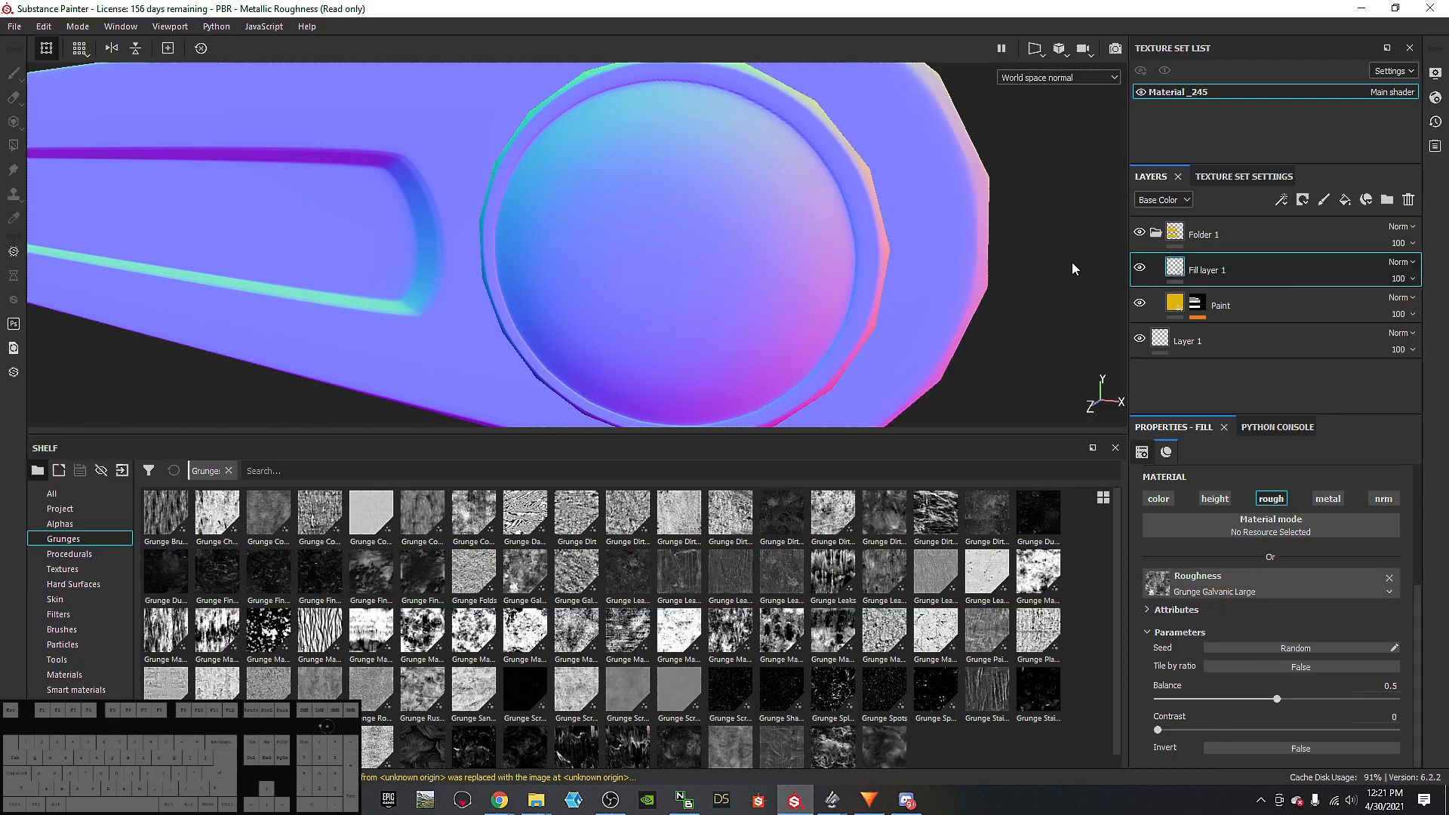
Step: Return to the Material view and toggle the fill layer's visibility to compare the roughness on the yellow side
key("m")
mouse_move(821, 242)
left_mouse_down("alt")
mouse_move(799, 220)
mouse_move(873, 226)
mouse_move(863, 271)
mouse_move(686, 239)
mouse_move(715, 262)
mouse_move(805, 223)
left_mouse_up("alt")
right_click_drag(792, 189, 751, 183, "shift")
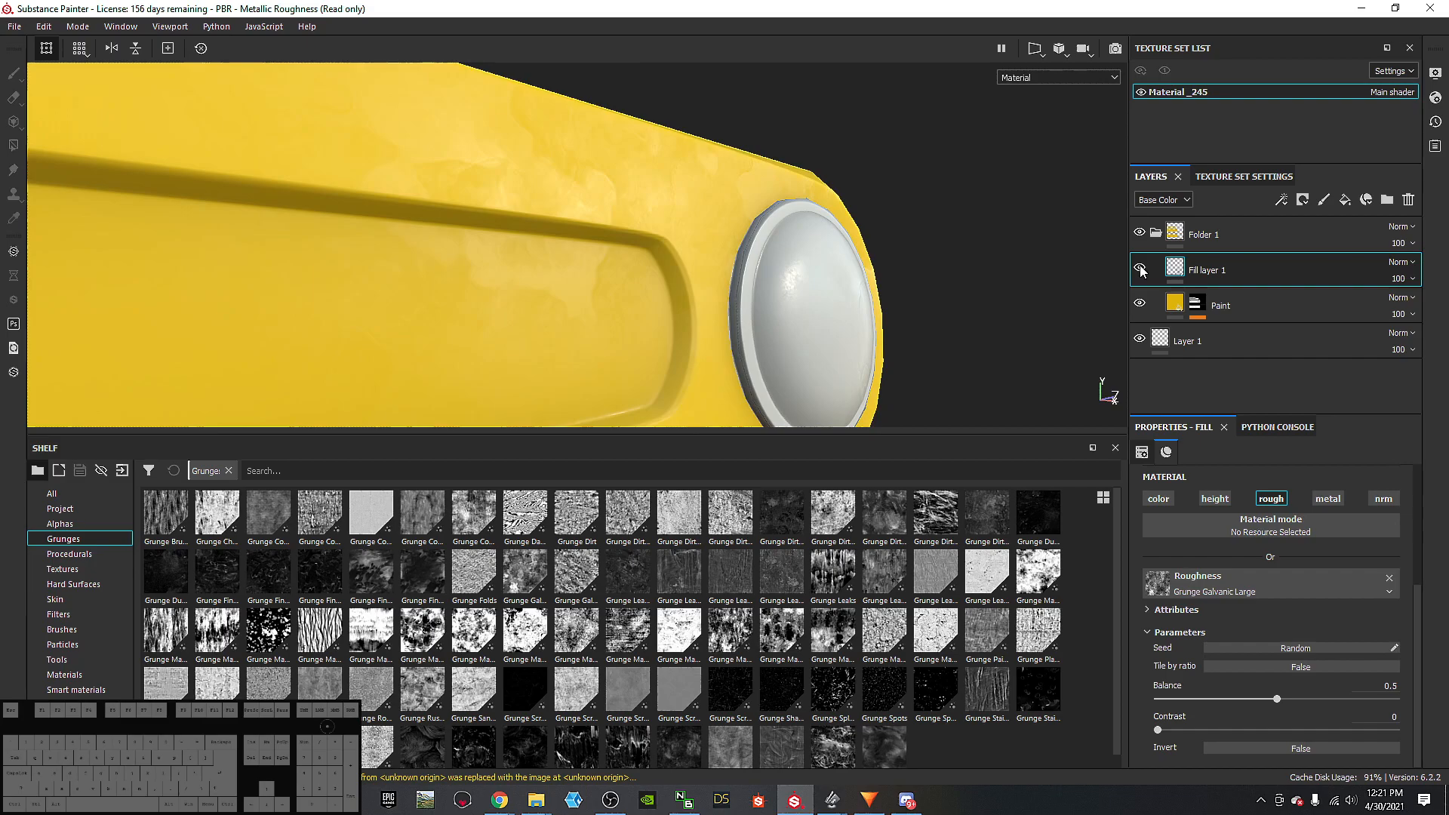
left_click(1139, 269)
left_click(1139, 269)
mouse_move(613, 188)
right_mouse_down("shift")
mouse_move(583, 188)
mouse_move(639, 182)
mouse_move(566, 181)
mouse_move(612, 172)
right_mouse_up("shift")
left_click_drag(612, 172, 510, 201, "alt")
right_click_drag(510, 200, 520, 207, "shift")
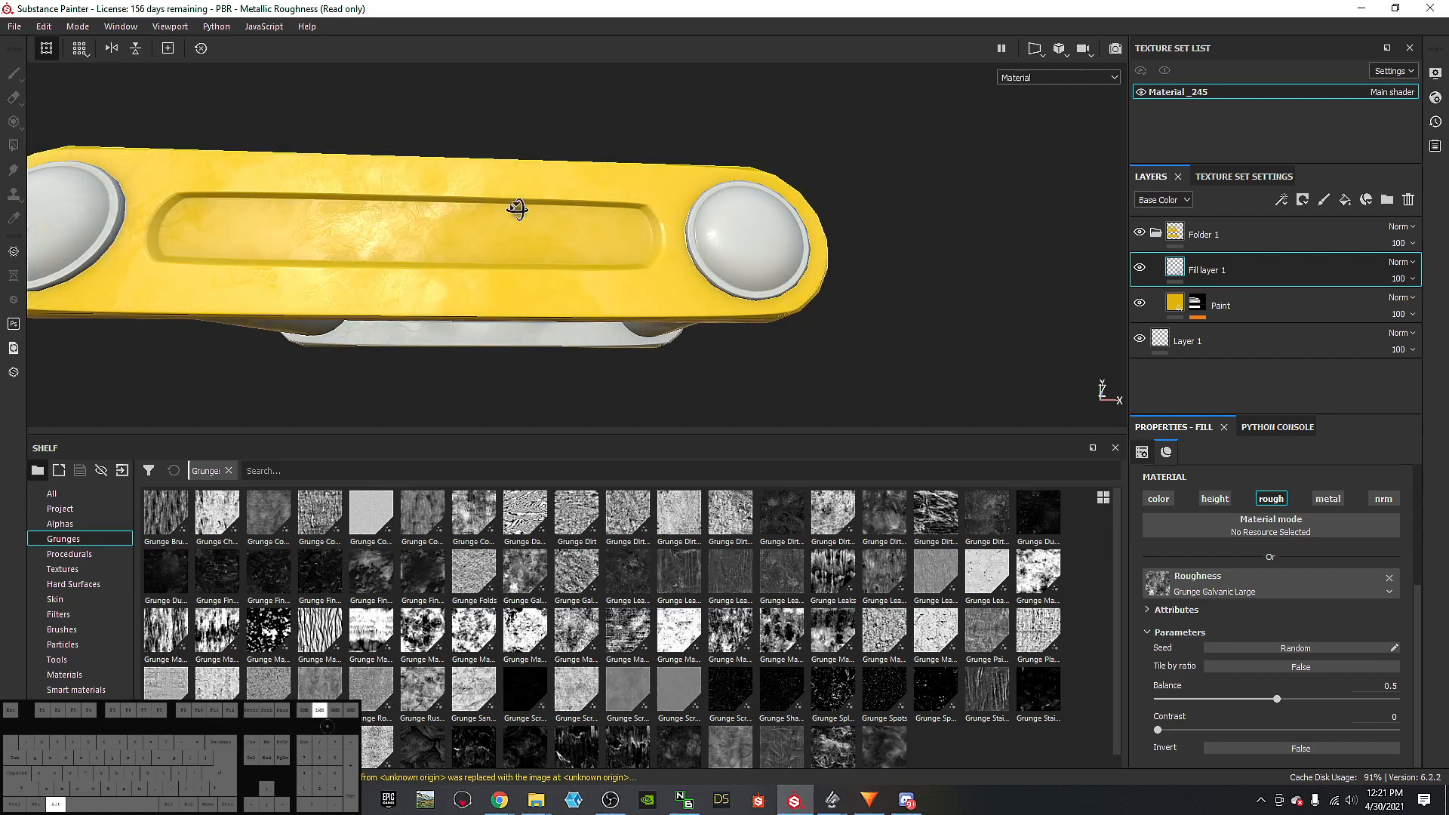
left_click_drag(502, 210, 477, 342, "alt")
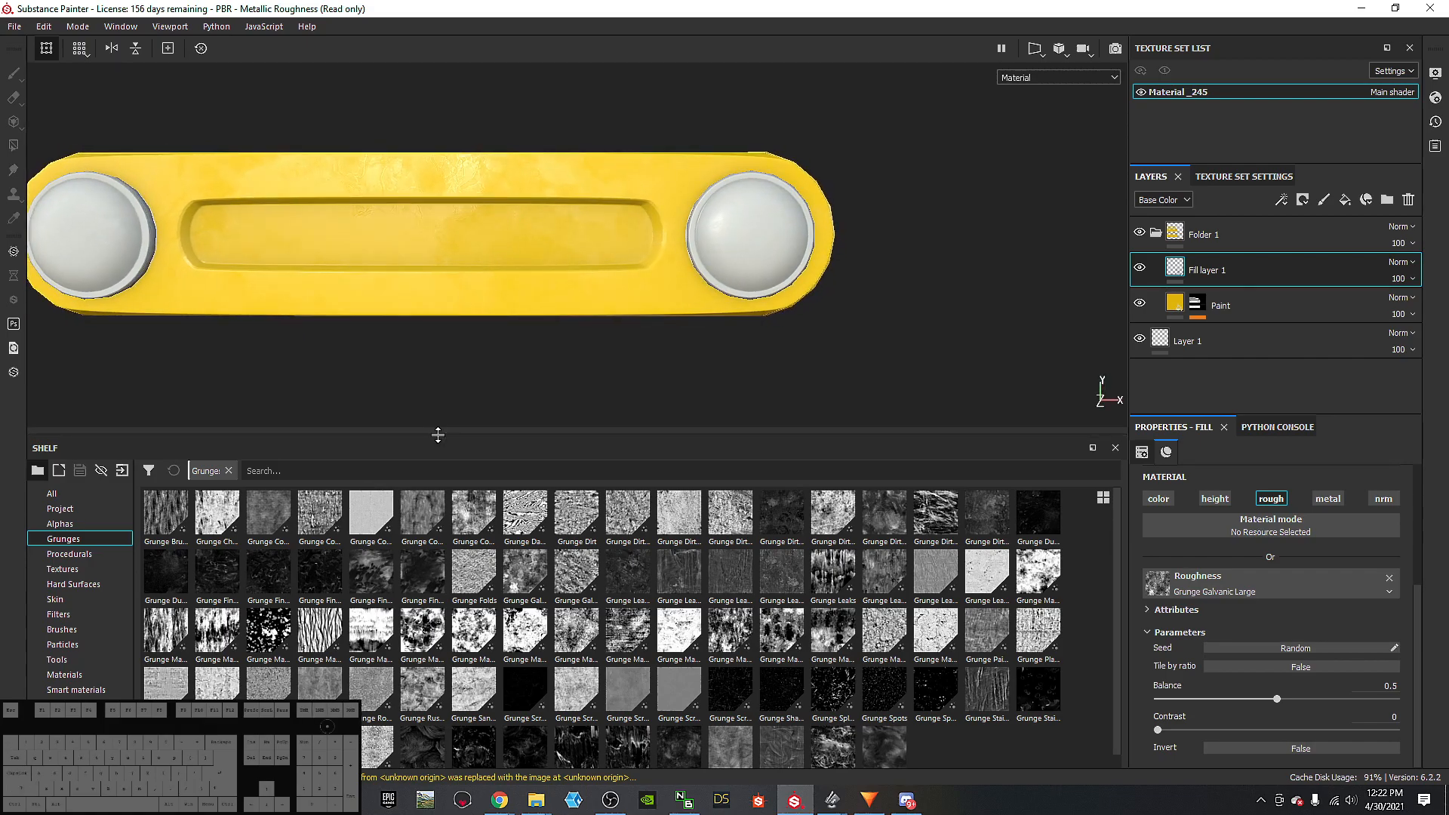
Step: Shrink the shelf to enlarge the viewport and set the roughness grunge's Balance to 0.52
left_click_drag(443, 434, 494, 650)
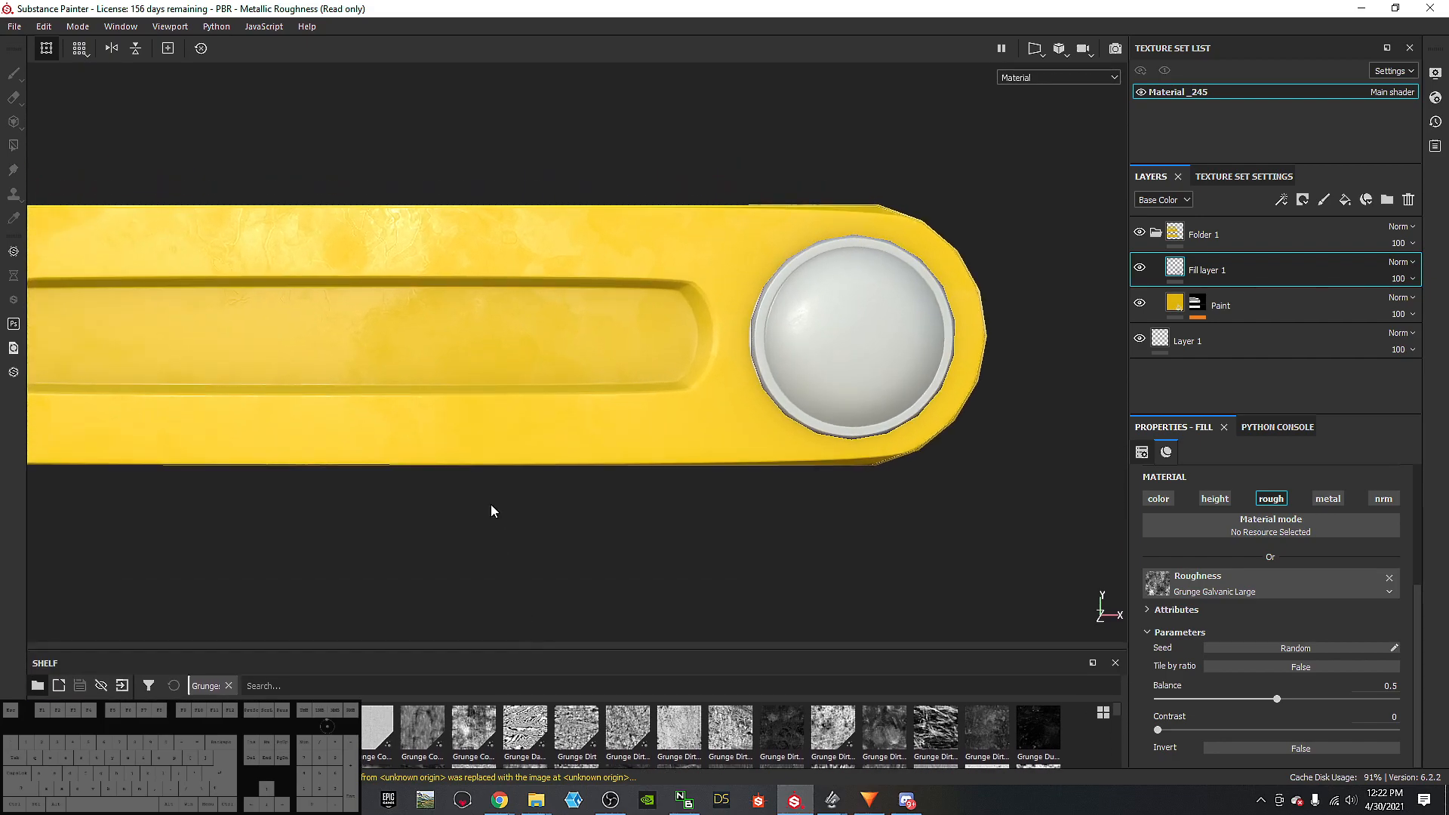
left_click_drag(492, 475, 466, 345, "alt")
right_click_drag(467, 344, 517, 336, "shift")
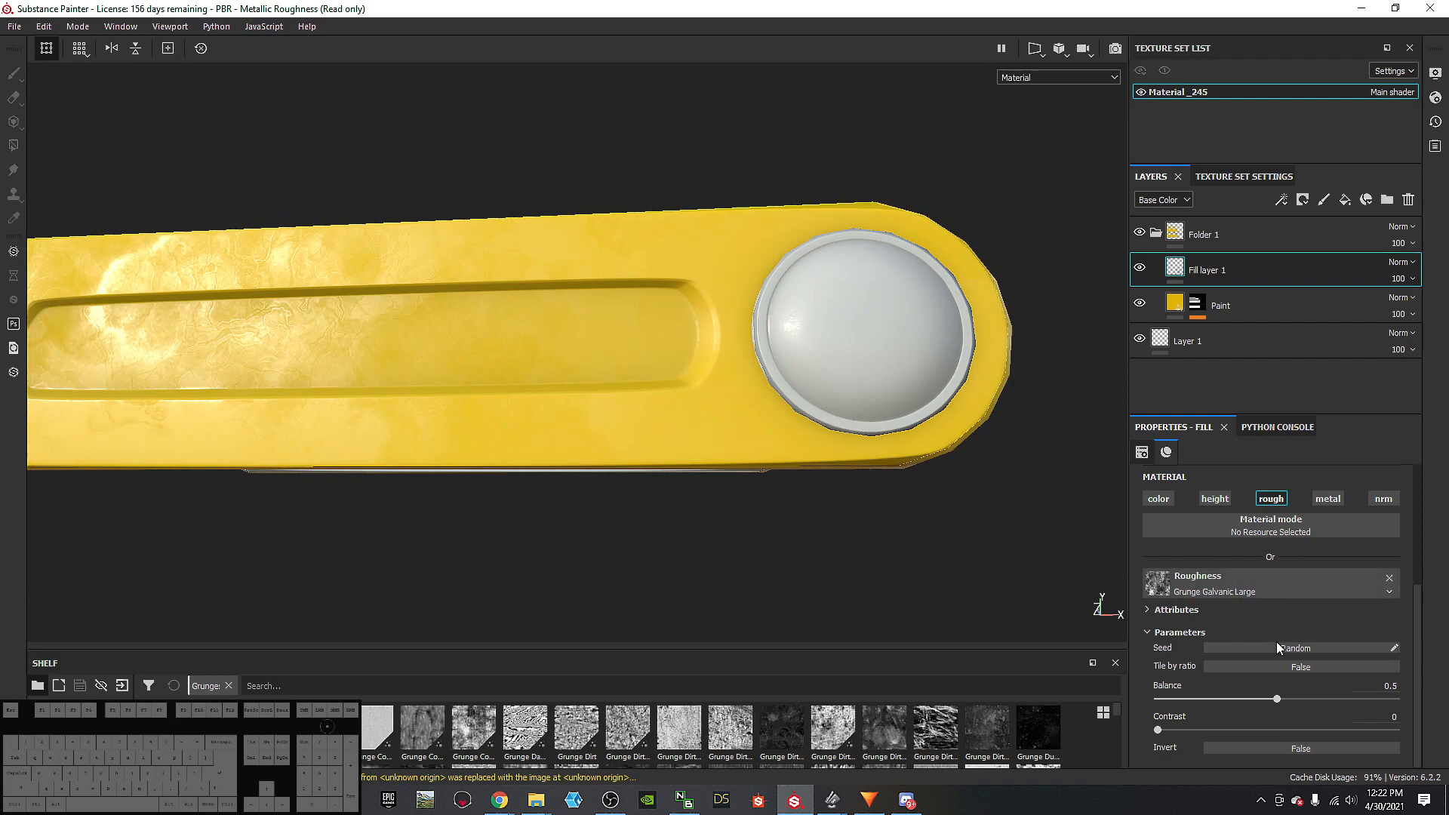
left_click_drag(1284, 702, 1321, 702)
left_click_drag(901, 499, 567, 370, "alt")
right_click_drag(568, 370, 596, 366, "shift")
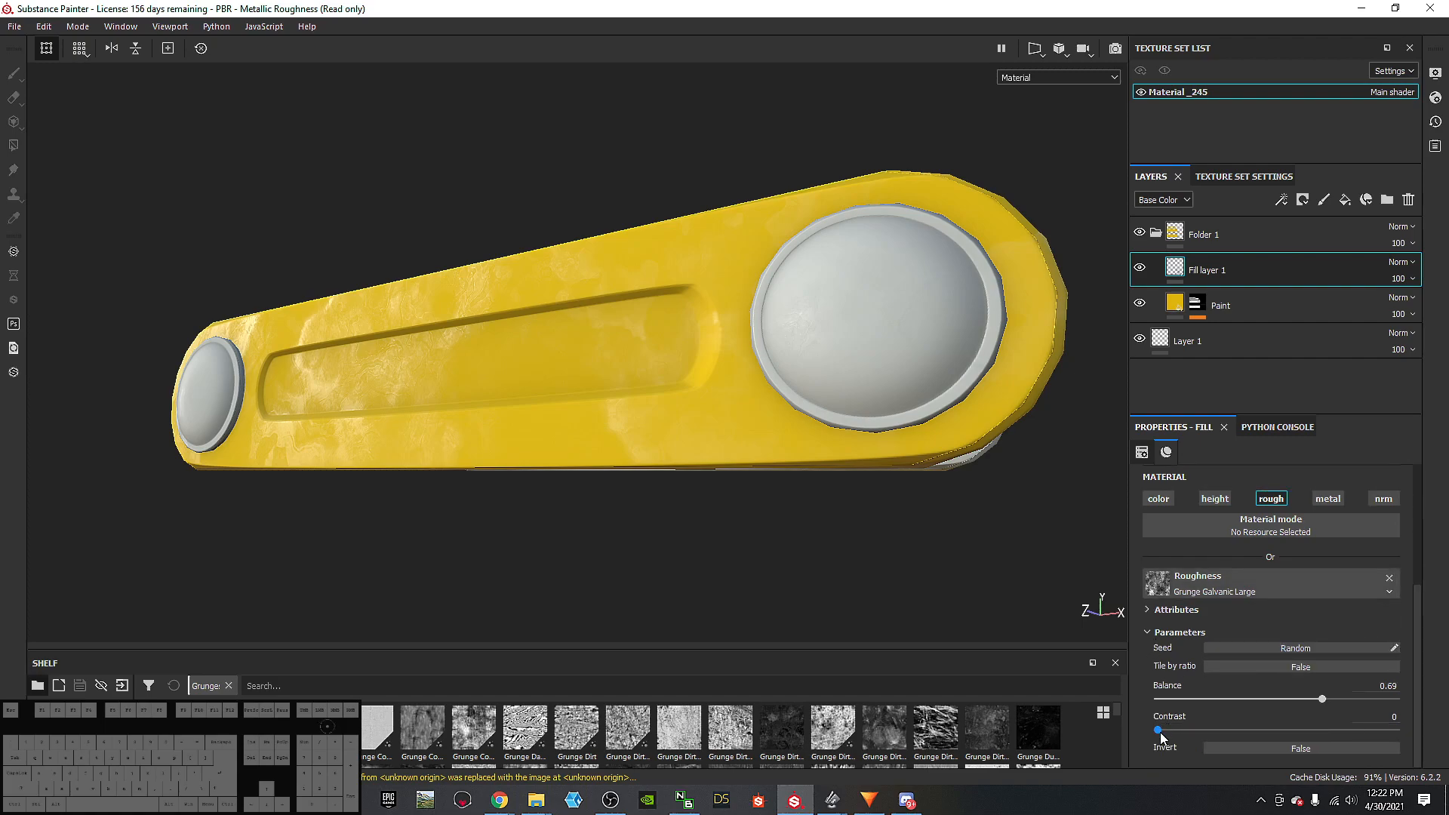
left_click_drag(1319, 698, 1282, 699)
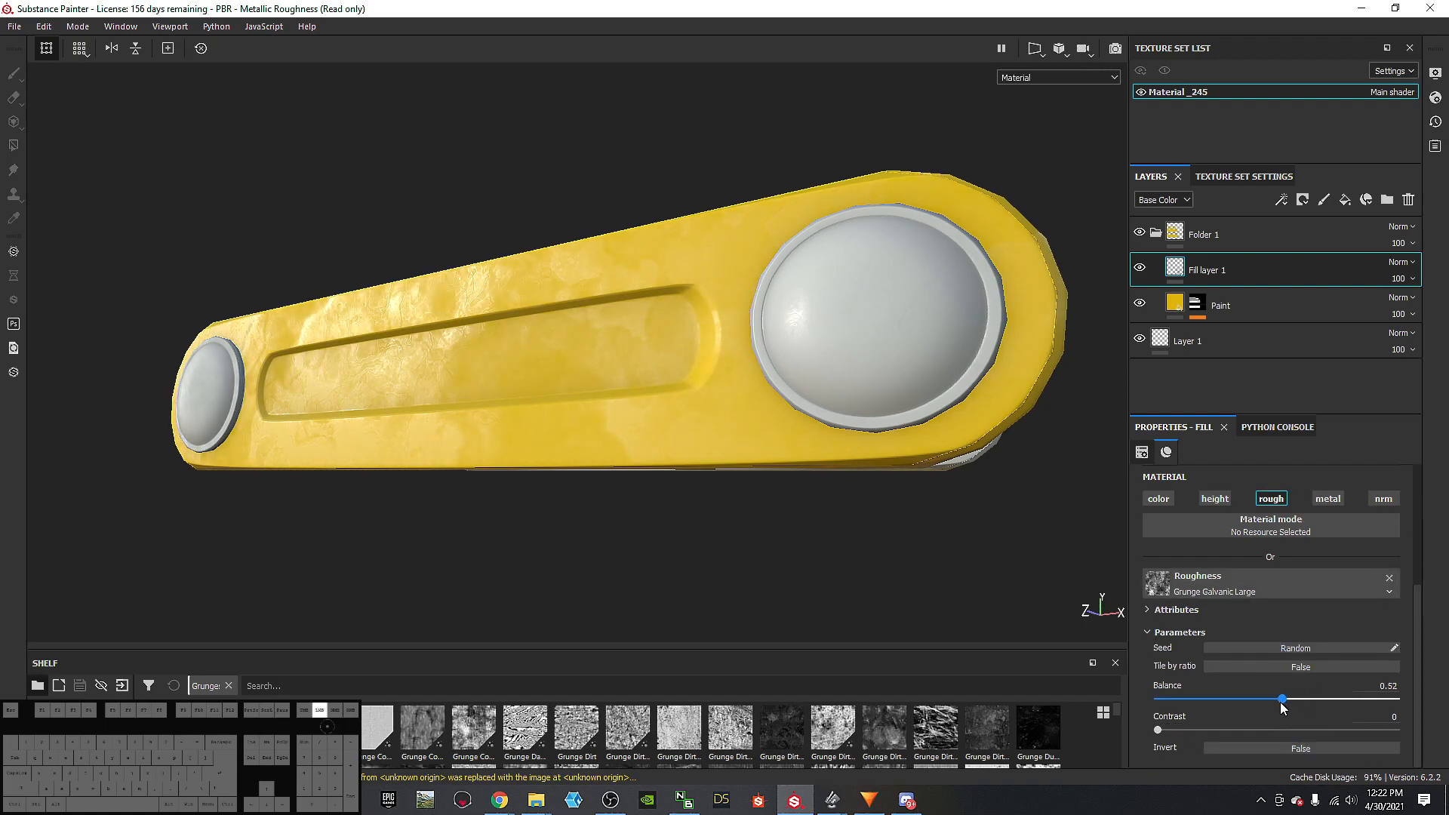
Step: Change the fill layer's projection to Tri-planar projection and check the grunge around the platform
left_click(1173, 612)
scroll(1177, 625, "down", 2)
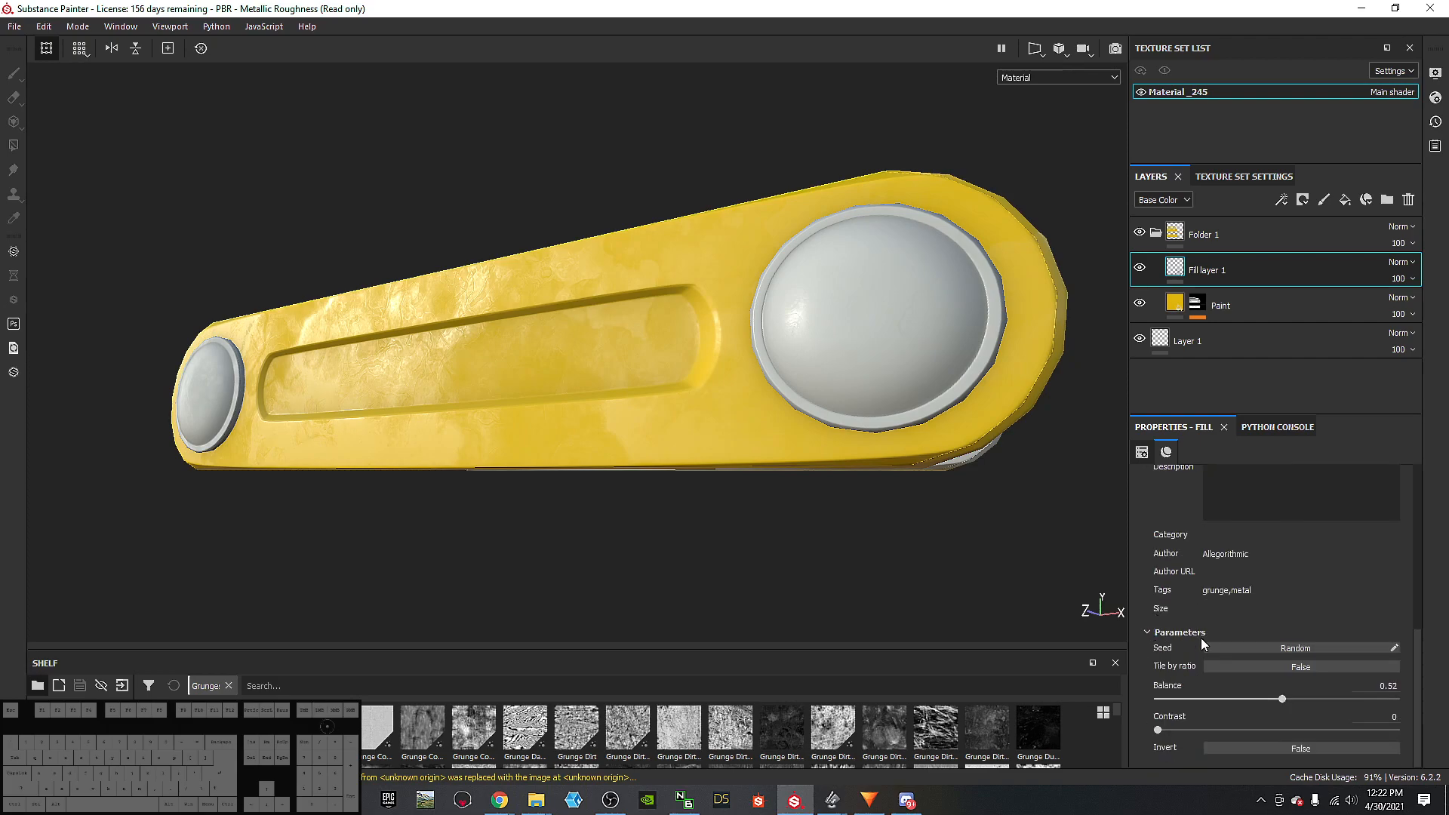
scroll(1230, 664, "up", 6)
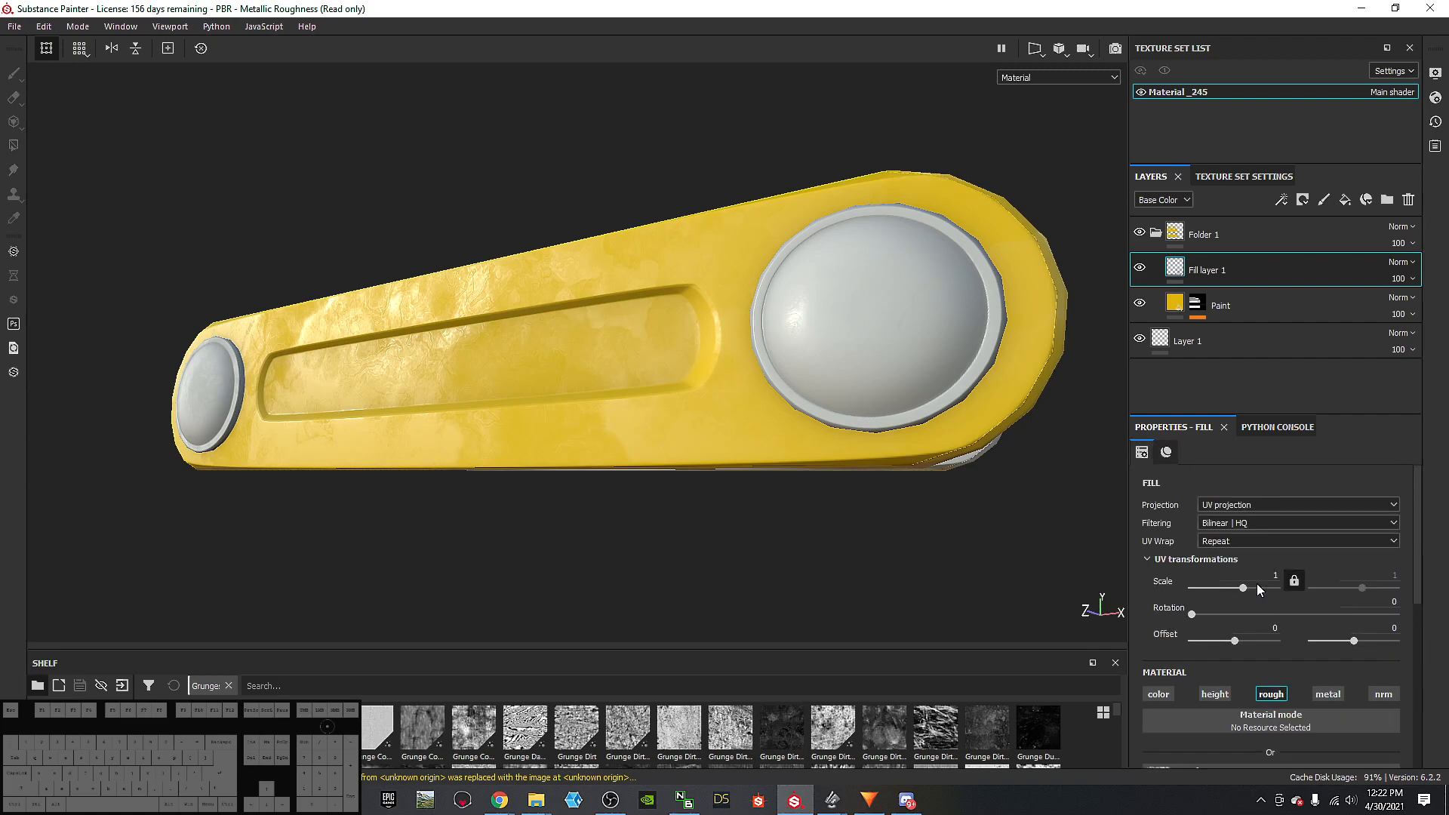
left_click(1225, 505)
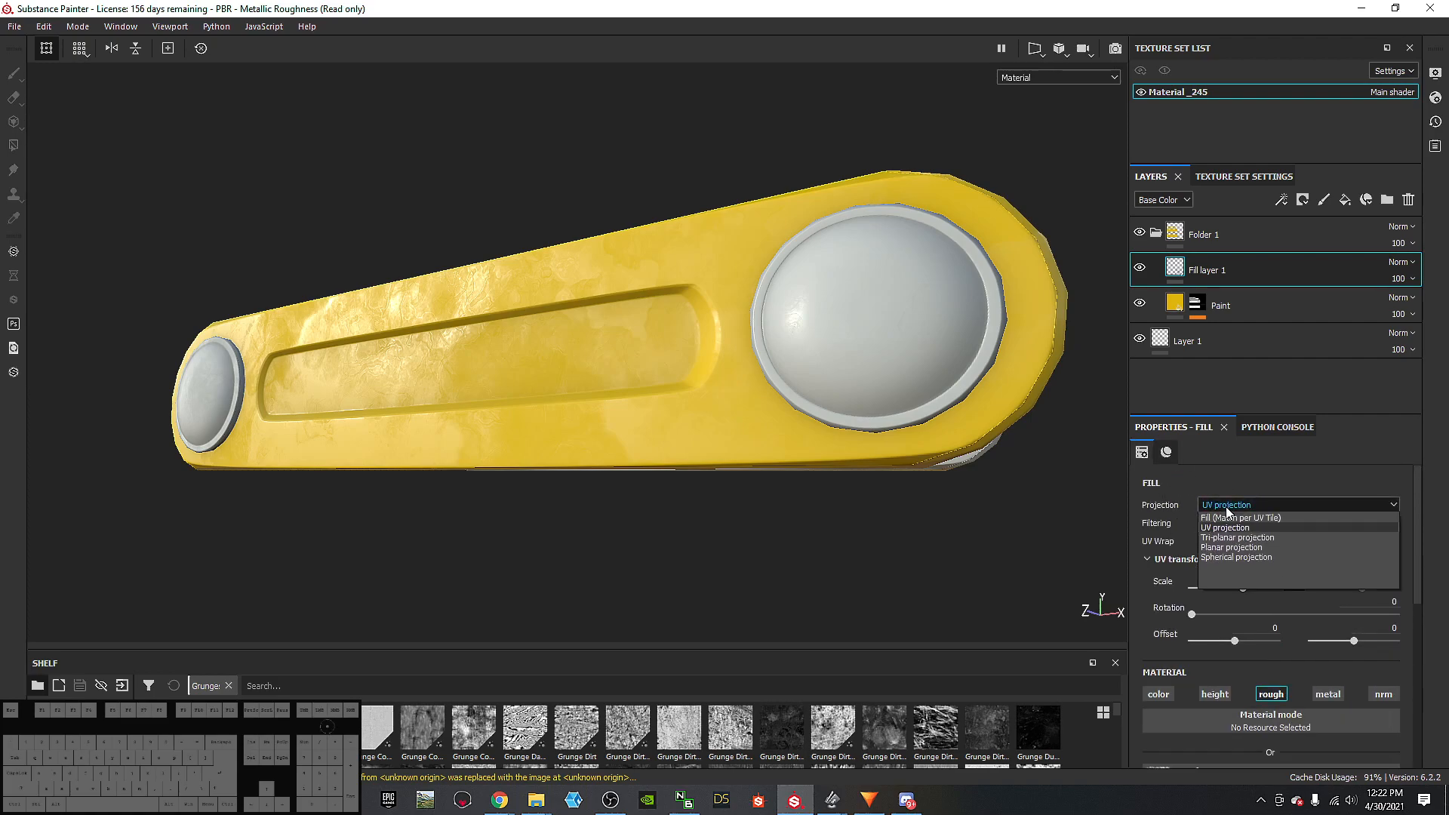
left_click(1243, 537)
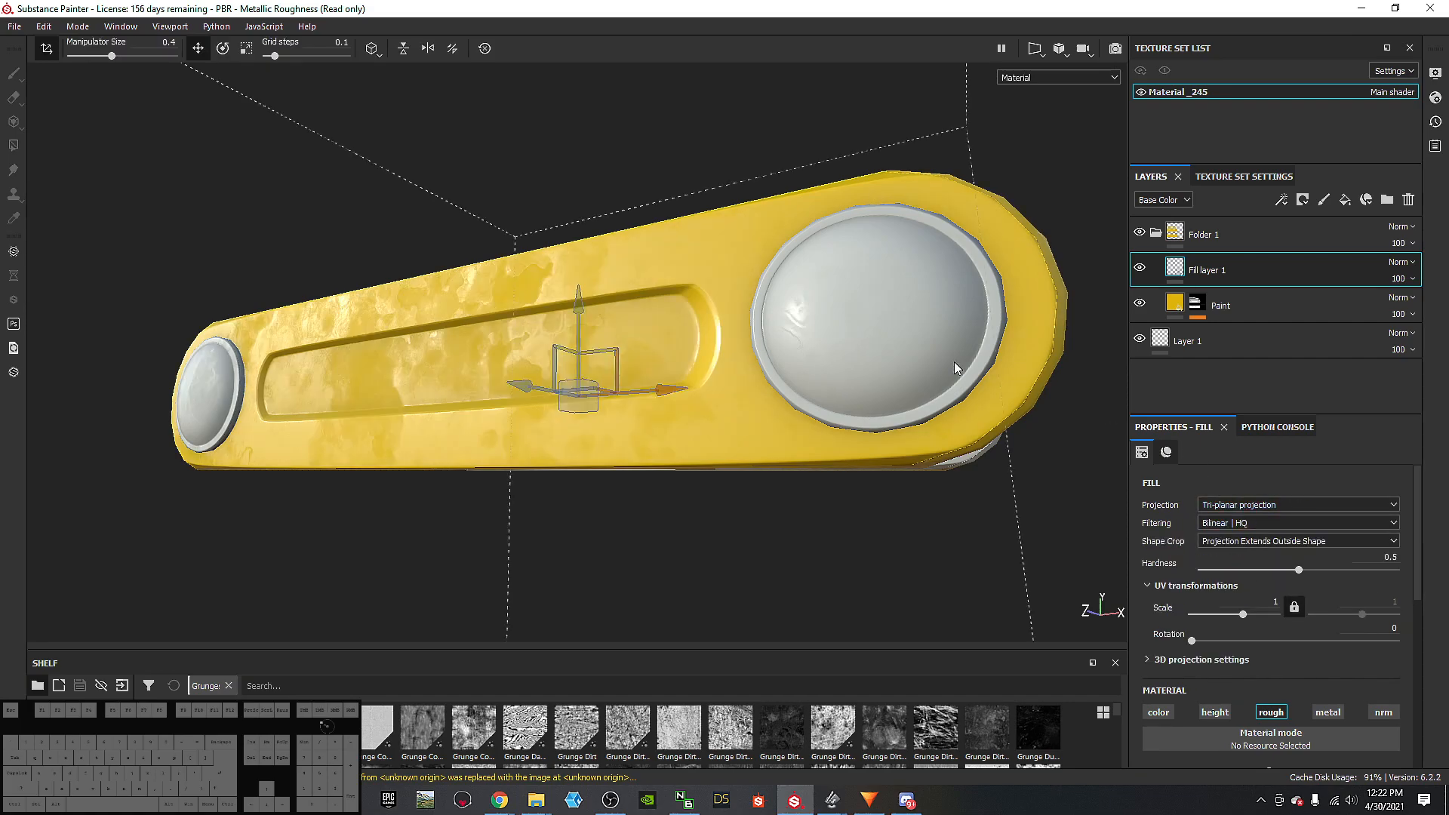
left_click_drag(574, 474, 590, 391, "alt")
right_click_drag(590, 392, 403, 372, "alt")
left_click_drag(416, 371, 167, 300, "alt")
left_click_drag(492, 261, 507, 326, "alt")
right_click_drag(507, 326, 324, 309, "alt")
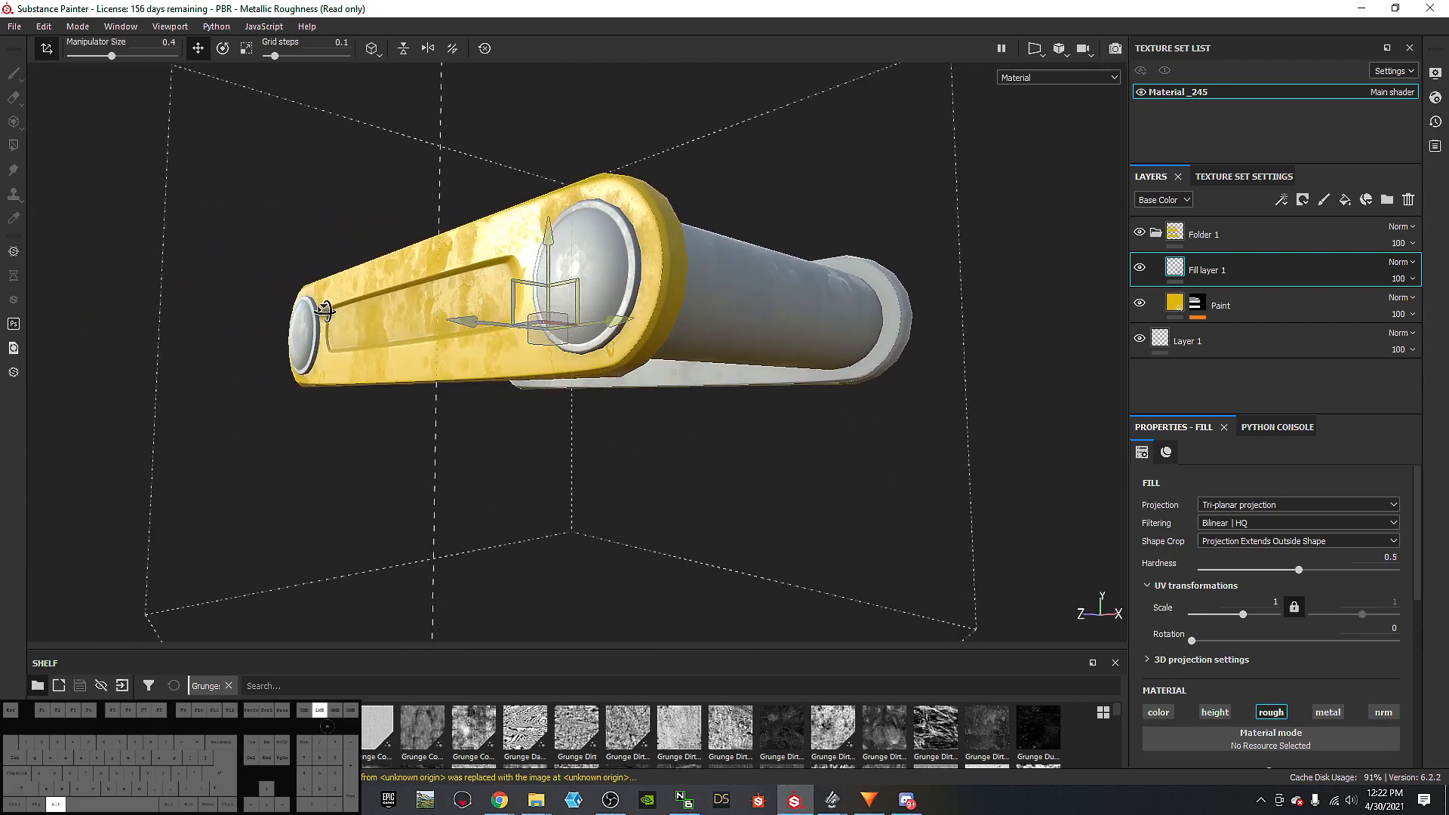
left_click_drag(325, 310, 470, 303, "alt")
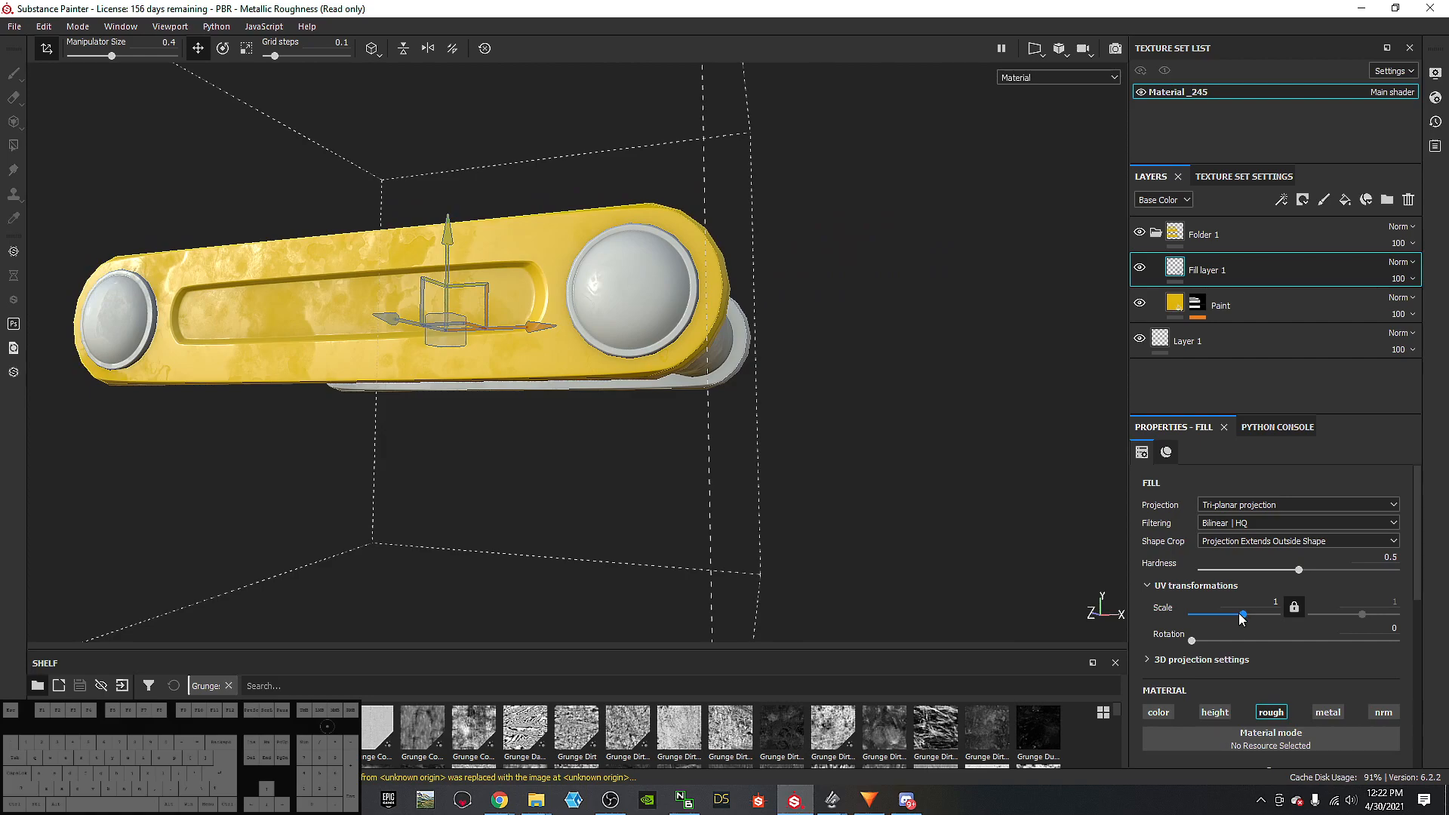
Step: Set the fill layer's UV scale to 5.55 and check the grunge pattern from several angles
left_click_drag(1241, 617, 1249, 618)
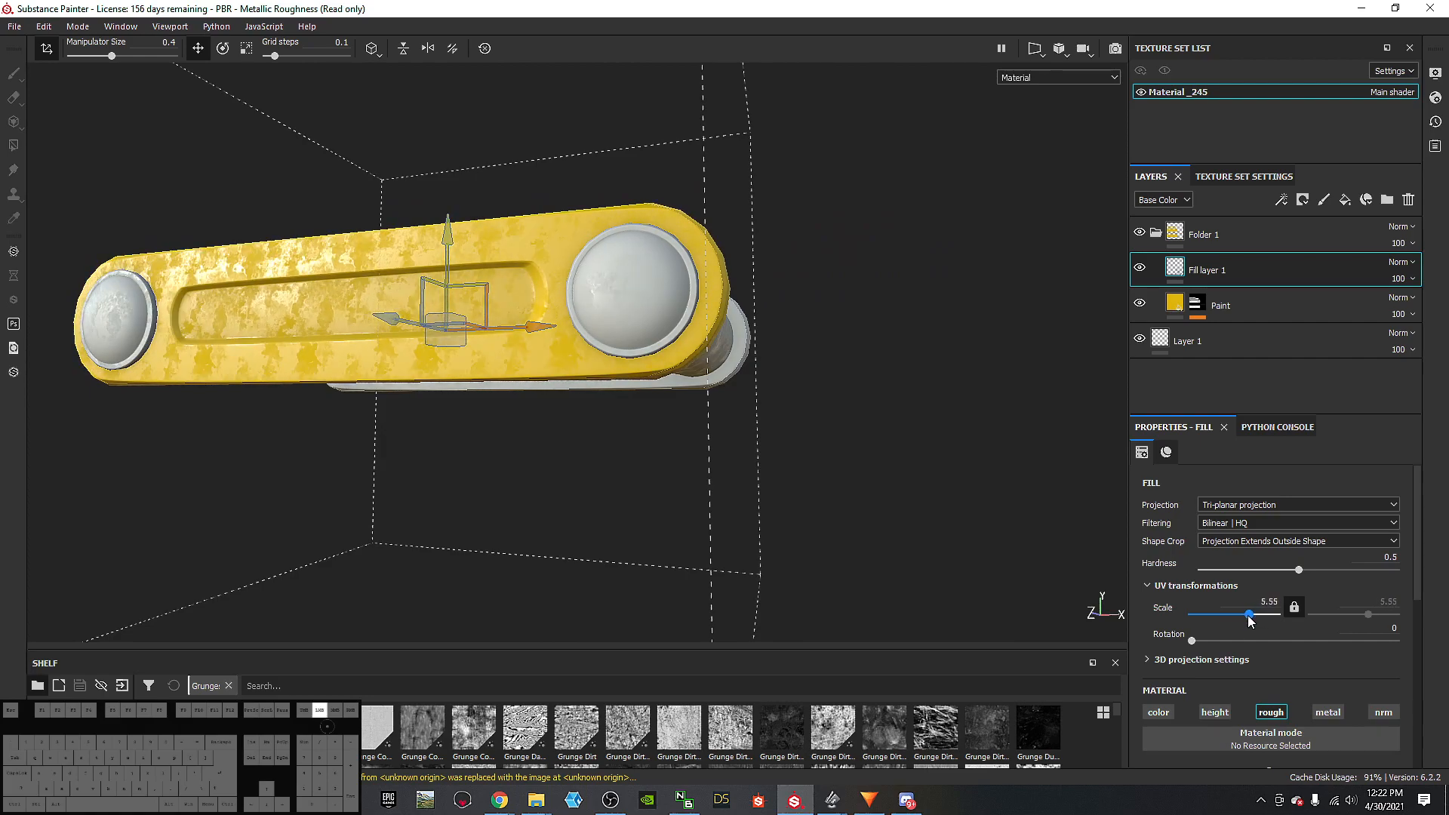
left_click_drag(632, 446, 686, 462, "alt")
right_click_drag(664, 422, 488, 324, "shift")
left_click_drag(445, 359, 409, 263, "alt")
right_click_drag(408, 275, 395, 331, "shift")
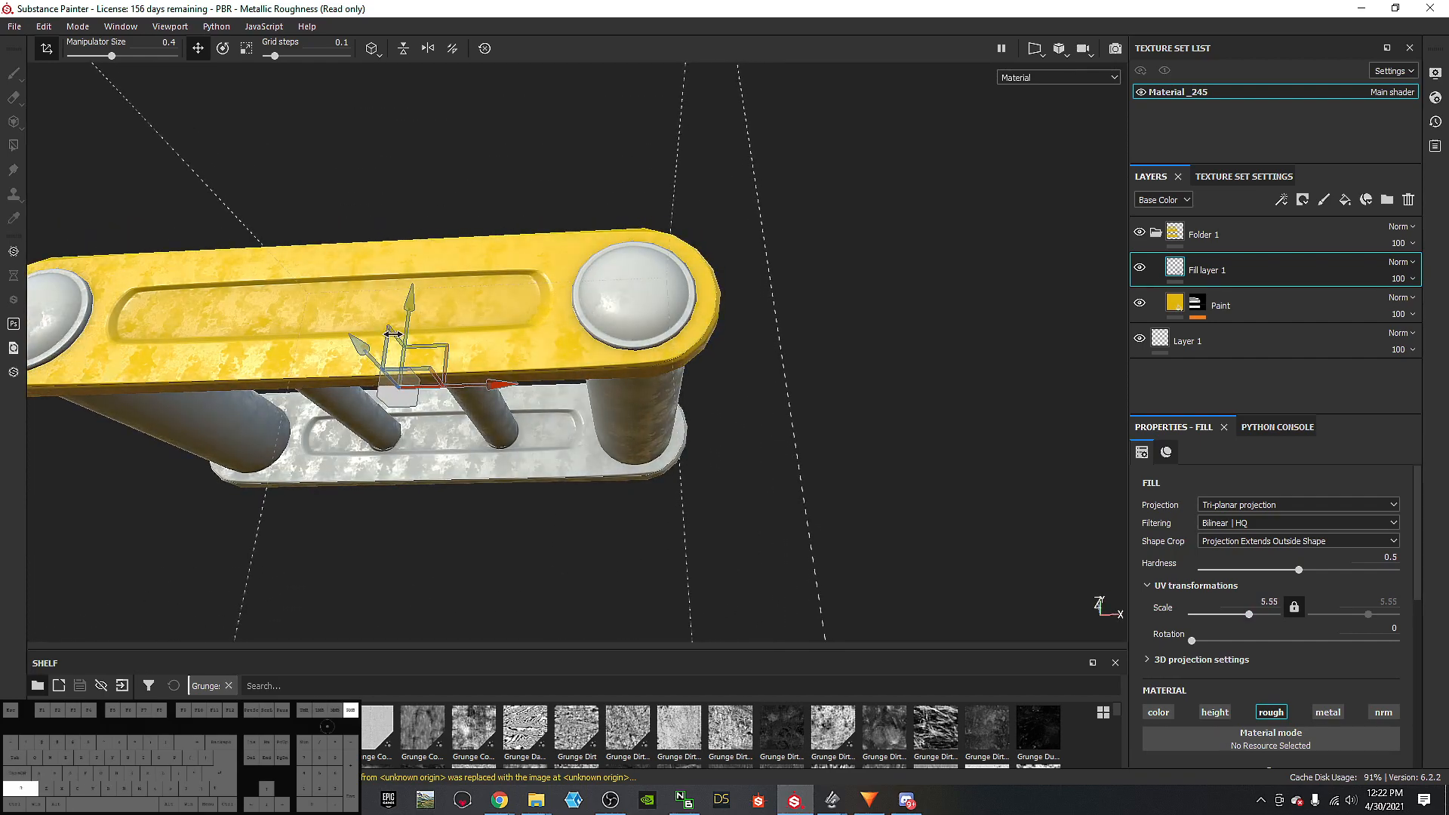
Step: Set the roughness grunge's Balance to 0.61 and its Contrast to 0.14
scroll(1220, 604, "down", 6)
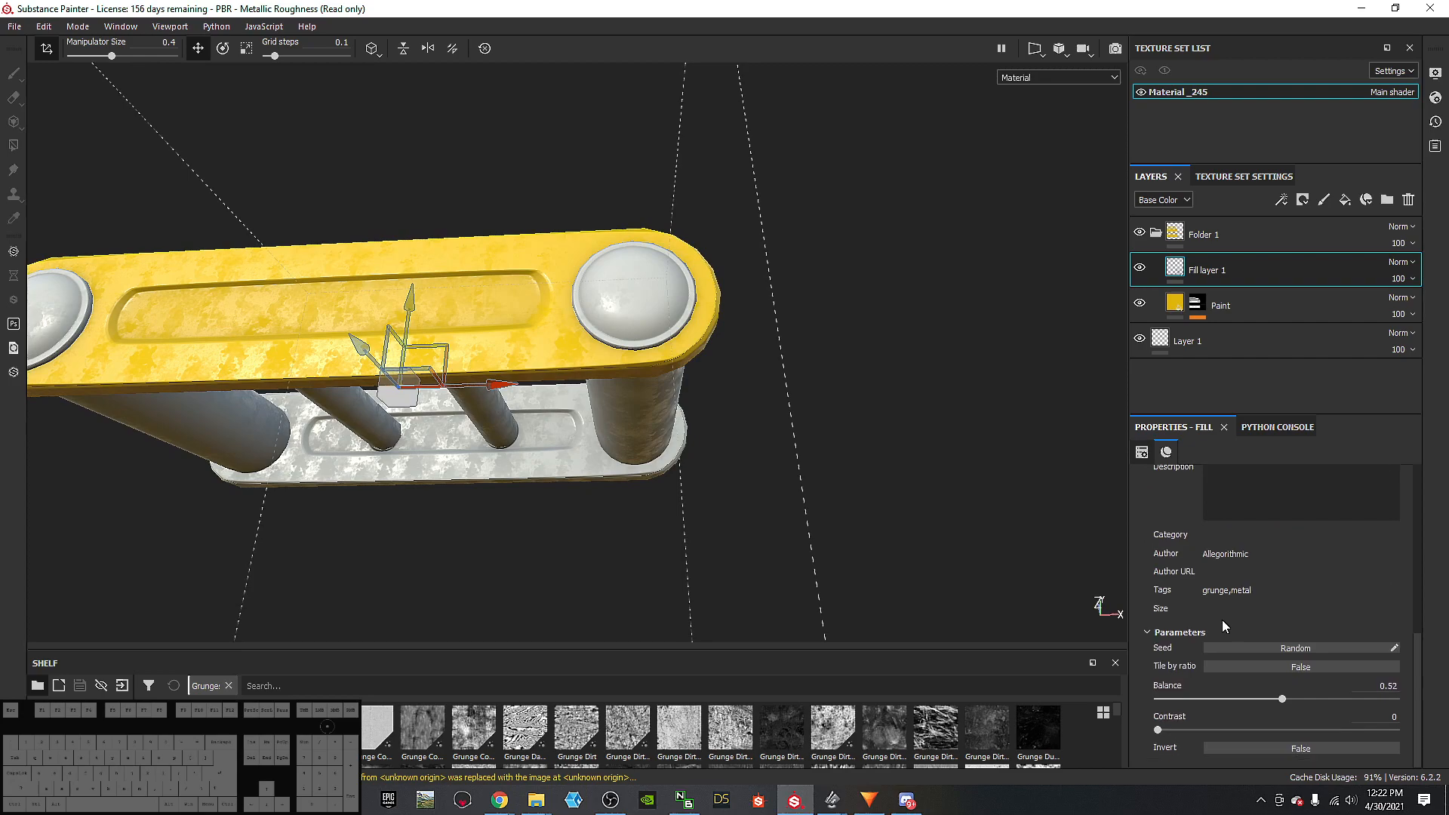
mouse_move(1161, 729)
left_mouse_down()
mouse_move(1230, 730)
mouse_move(1182, 732)
left_mouse_up()
left_click_drag(1281, 698, 1307, 699)
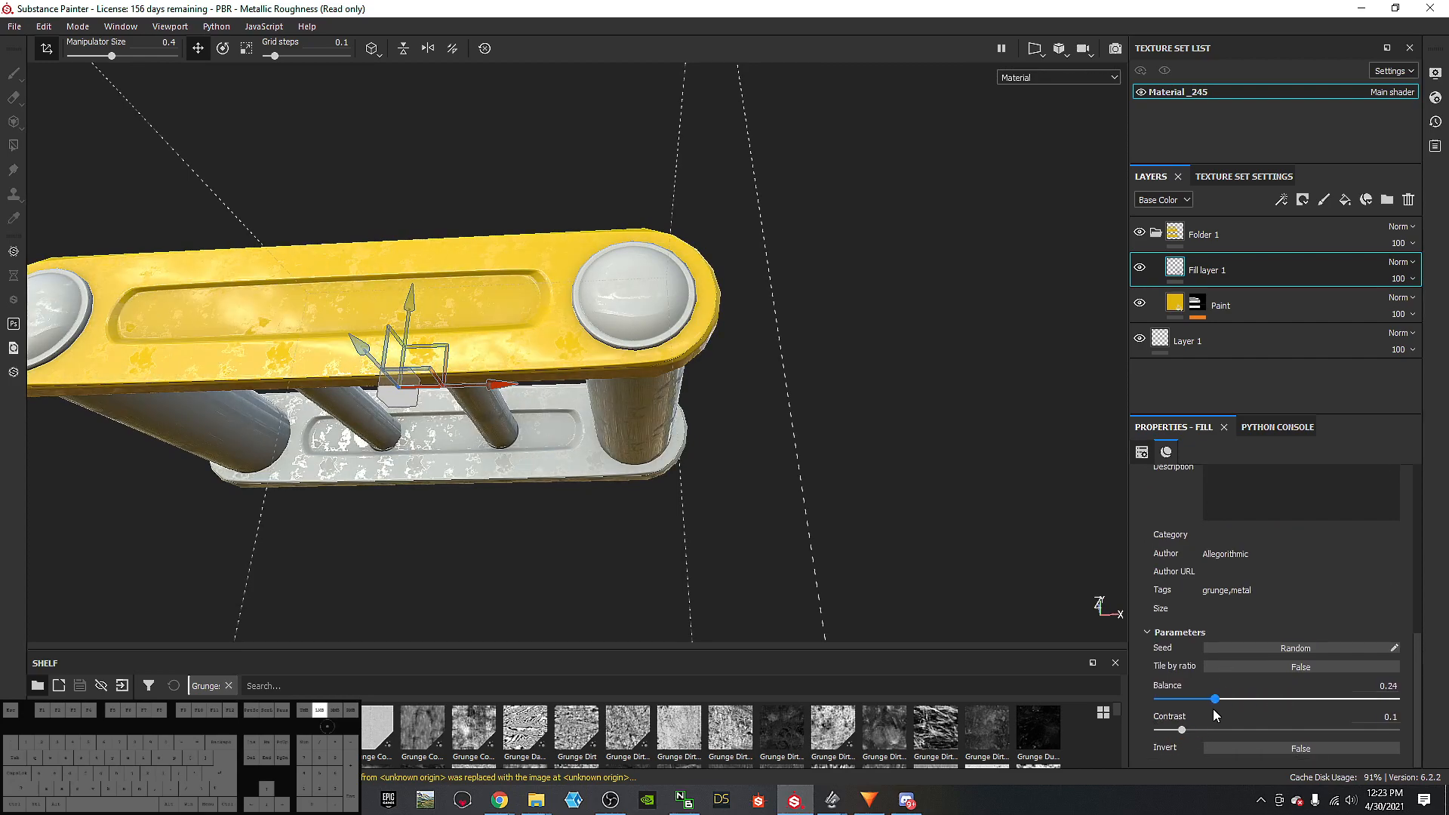
left_click_drag(1319, 717, 1329, 718)
left_click_drag(789, 490, 846, 614, "alt")
left_click_drag(634, 373, 514, 340, "alt")
mouse_move(523, 293)
right_mouse_down("shift")
mouse_move(476, 290)
mouse_move(508, 286)
right_mouse_up("shift")
left_click_drag(494, 298, 532, 332, "alt")
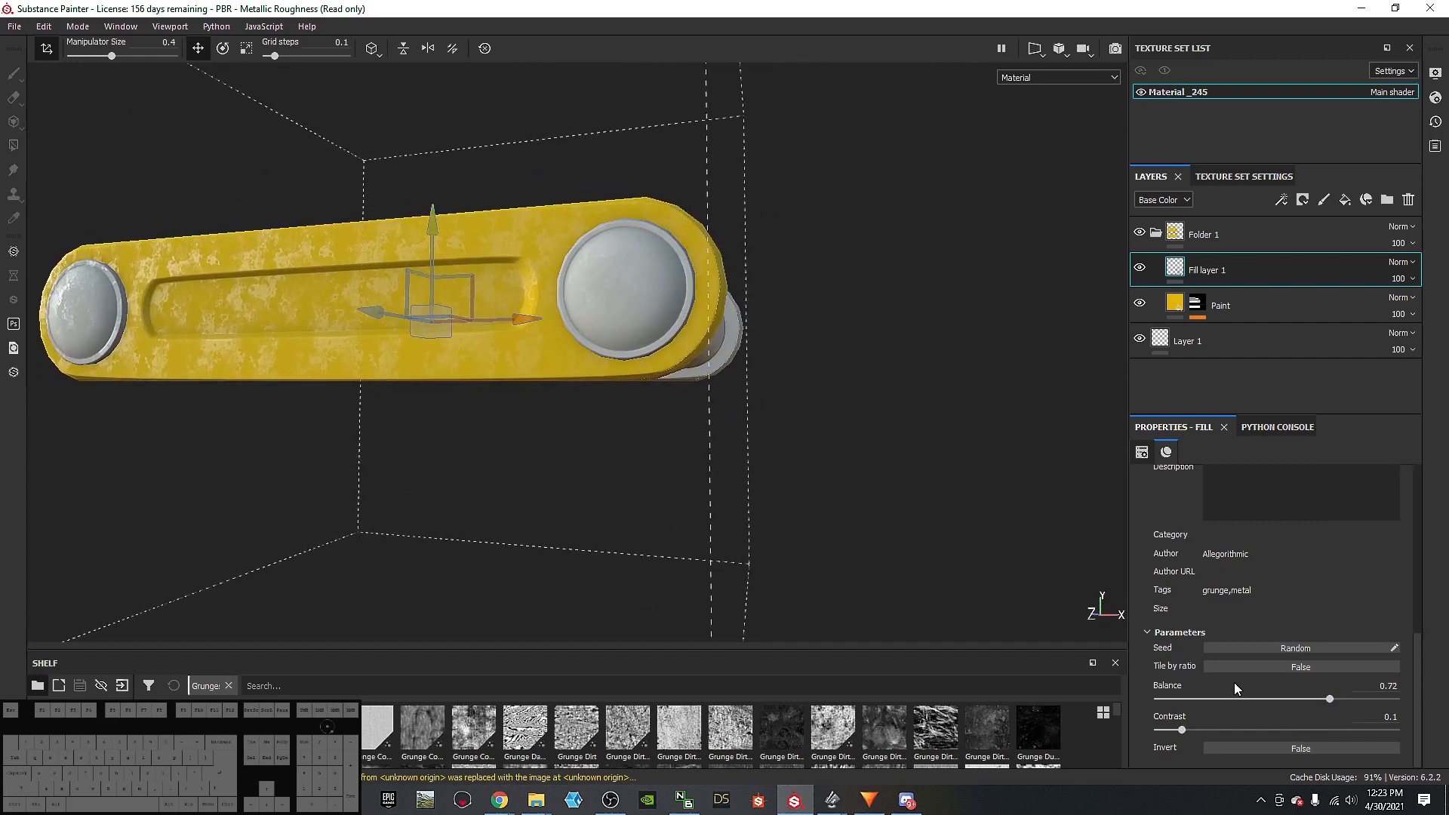
mouse_move(1305, 704)
left_mouse_down()
mouse_move(1275, 699)
mouse_move(1303, 700)
left_mouse_up()
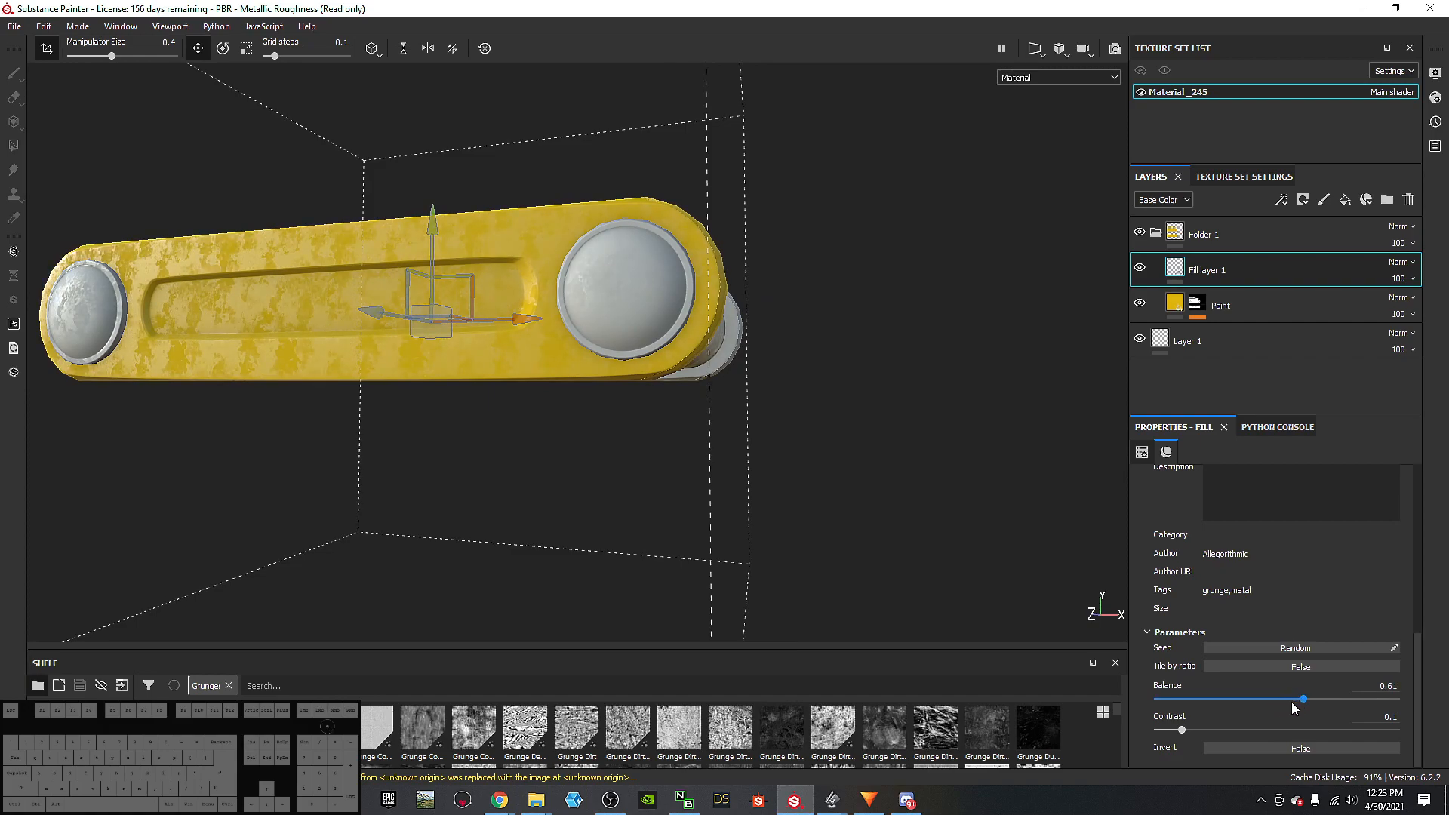
left_click_drag(1183, 730, 1190, 730)
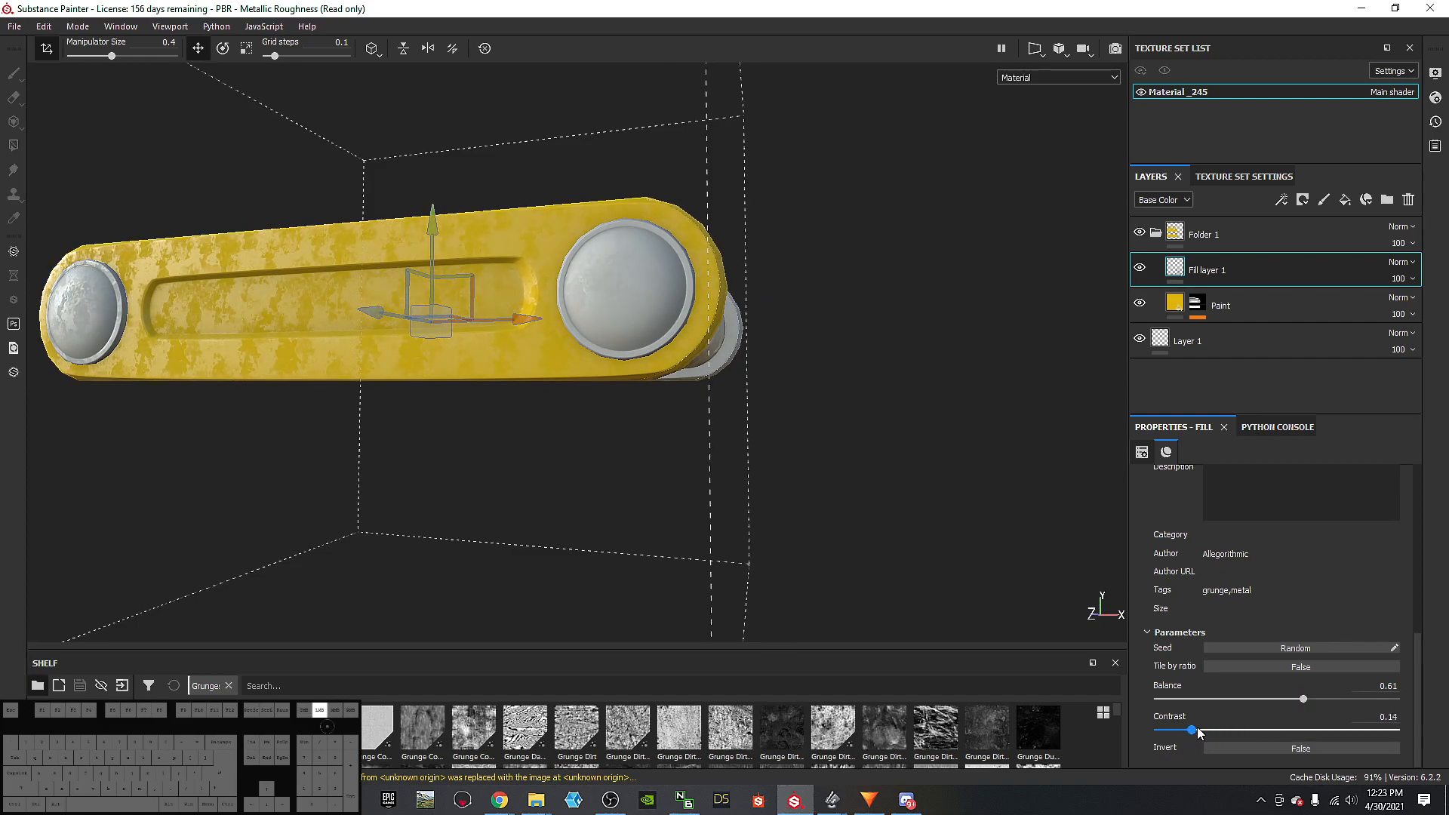
Step: Set the fill layer's UV scale to 2.28 and check the grunge on the platform's yellow side
scroll(1292, 627, "up", 3)
scroll(1254, 539, "up", 3)
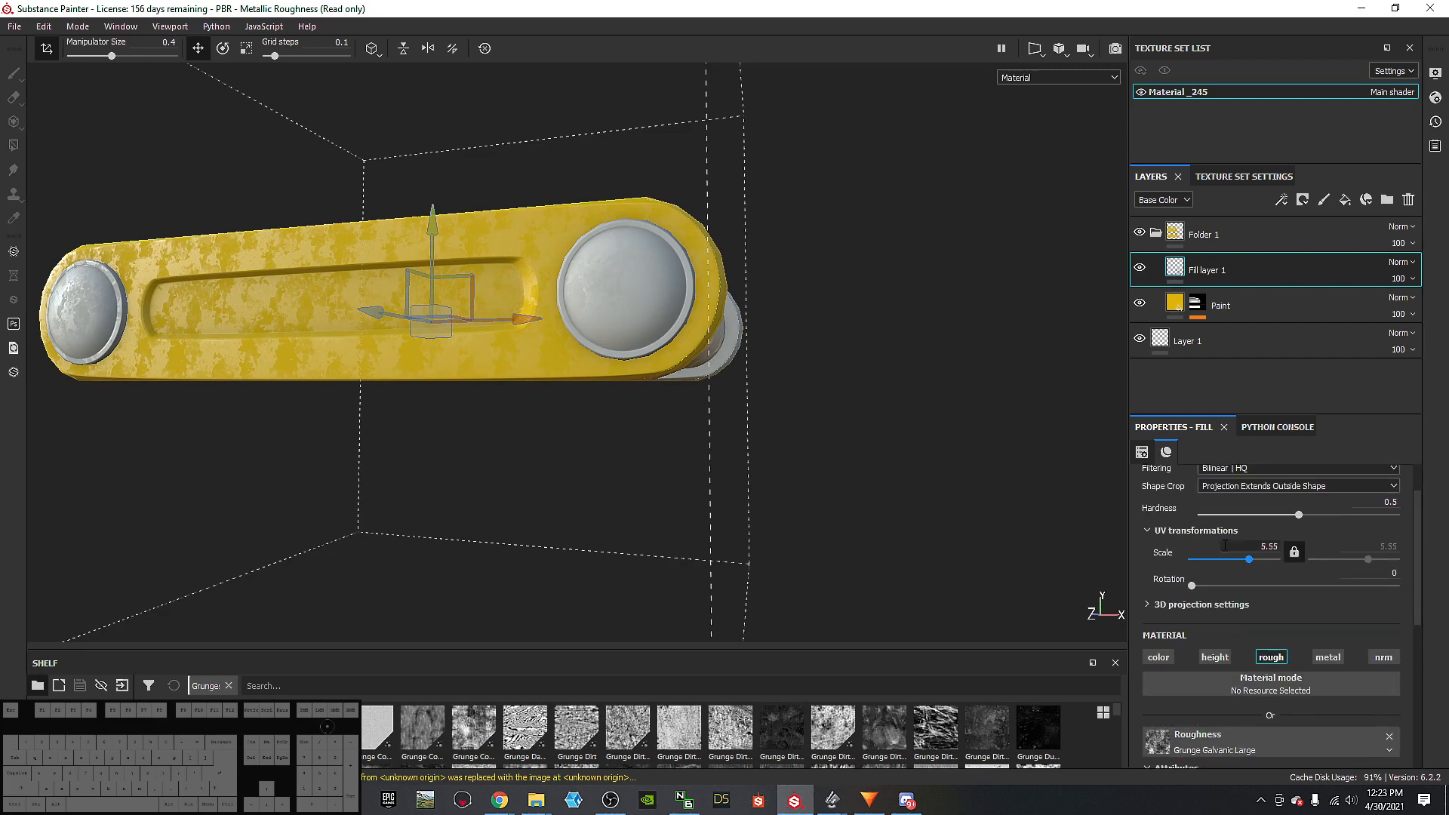
left_click_drag(1247, 564, 1245, 571)
left_click_drag(760, 447, 722, 425, "alt")
right_click_drag(558, 362, 534, 332, "shift")
left_click_drag(458, 361, 755, 389, "alt")
mouse_move(476, 334)
left_mouse_down("alt")
mouse_move(536, 355)
mouse_move(488, 344)
left_mouse_up("alt")
right_click_drag(489, 344, 480, 345, "shift")
left_click_drag(482, 345, 345, 332, "alt")
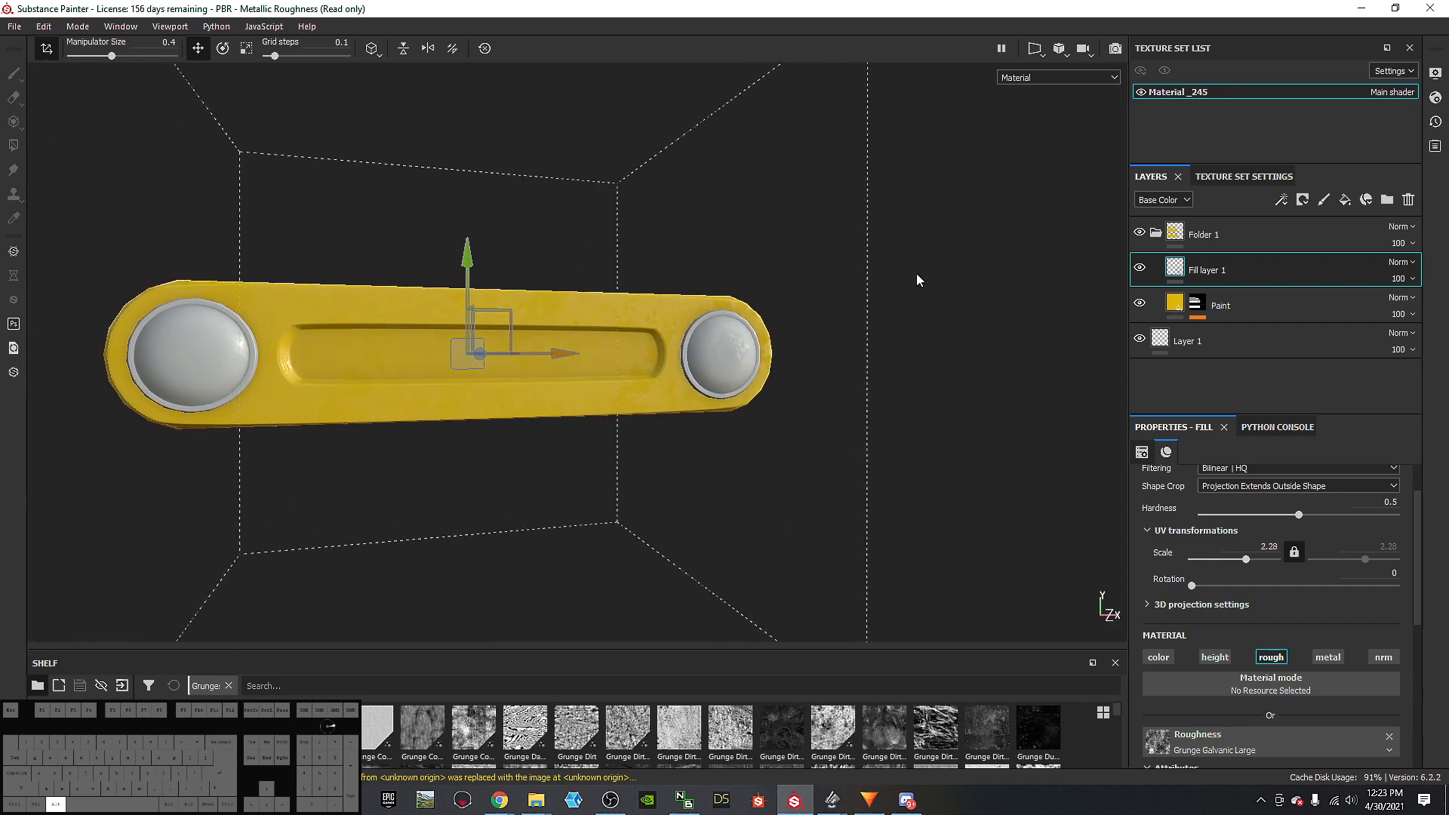
Step: Rename the grunge fill layer as "scuffs"
right_click(1245, 267)
double_click(1200, 268)
type("scuffs")
key("Return")
right_click(1253, 269)
left_click(1230, 266)
right_click(1232, 270)
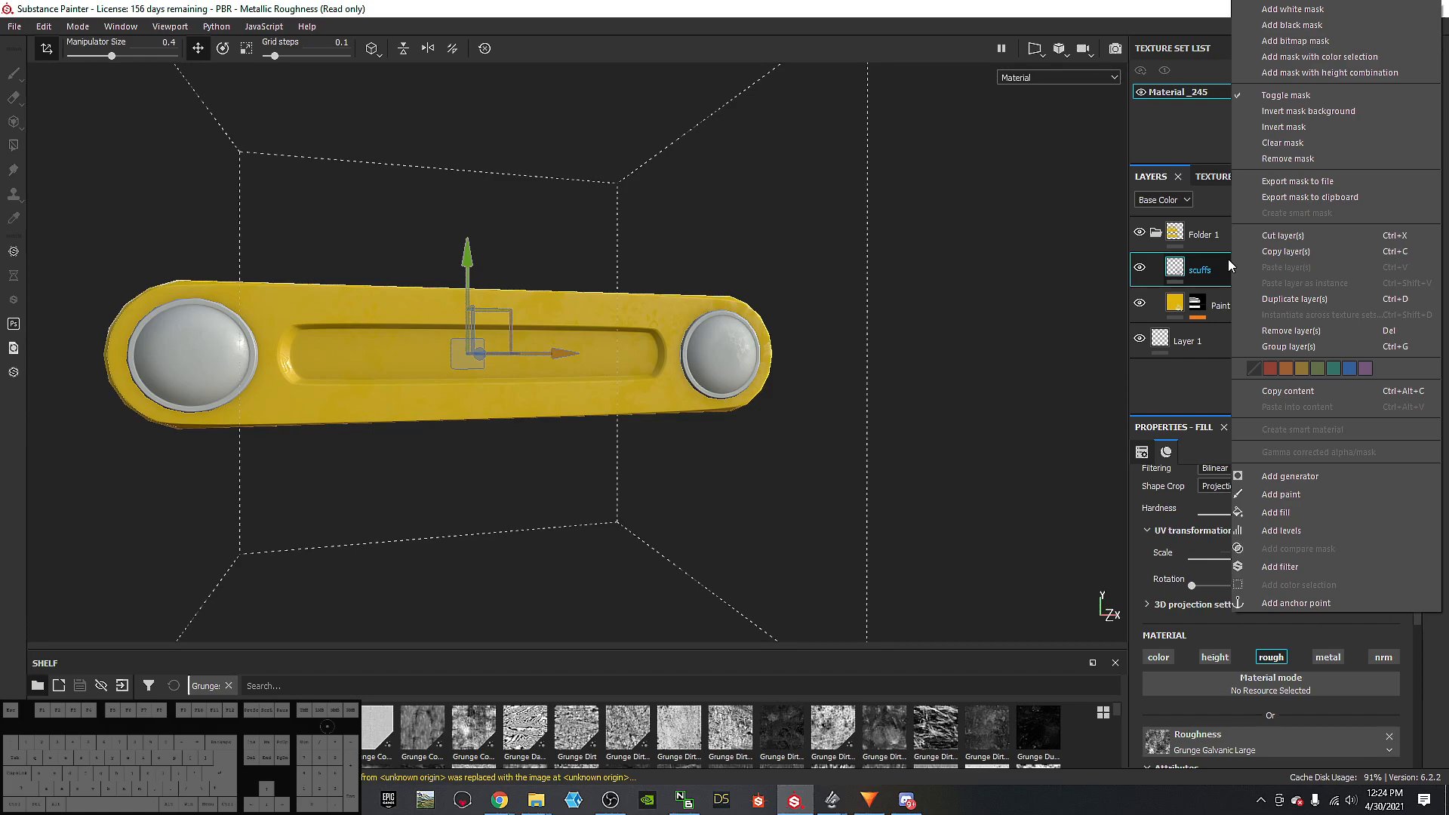
key("super")
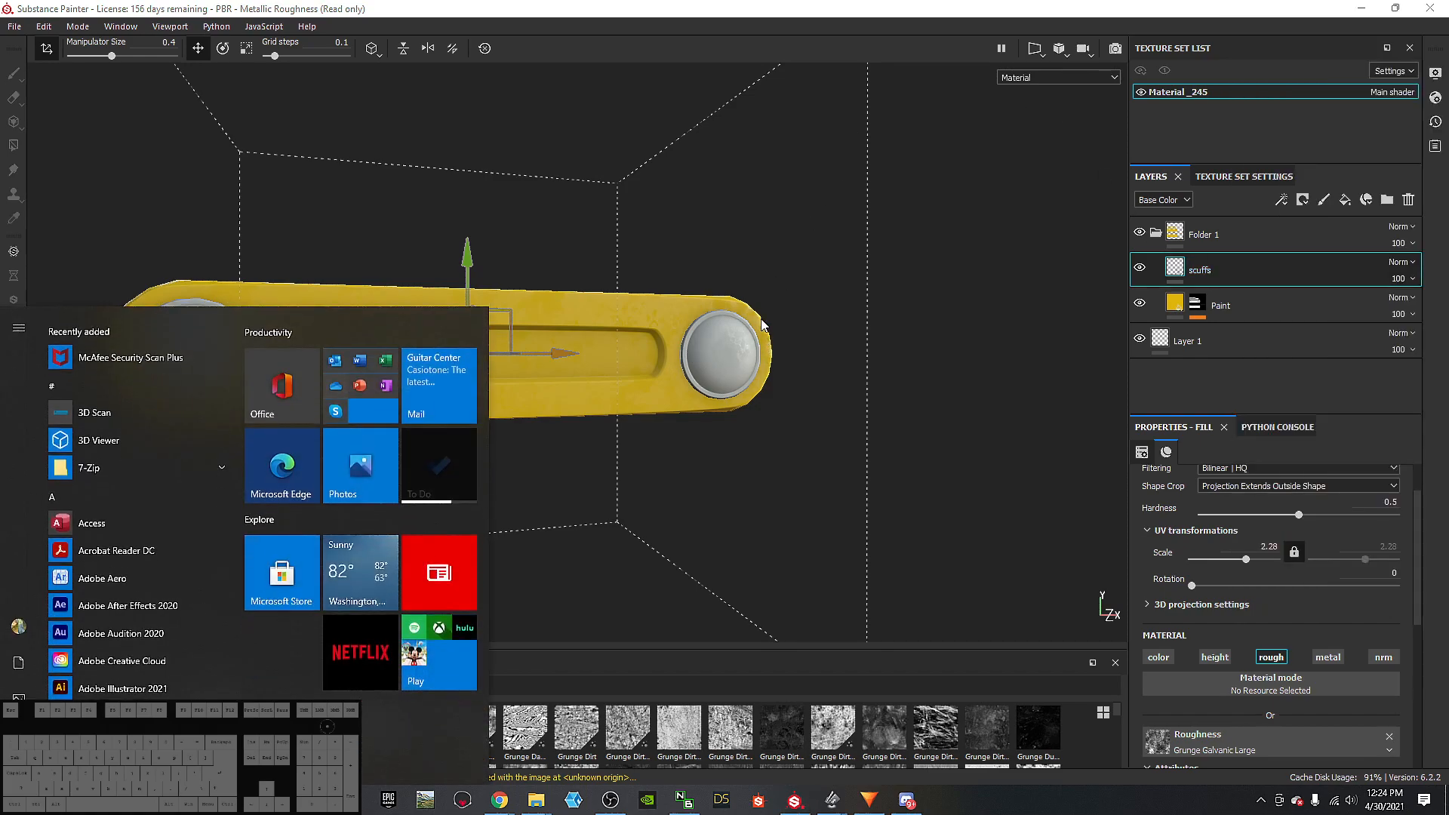
left_click(783, 280)
Step: Examine the scuffs roughness on the platform's yellow side up close and from different angles
middle_click_drag(783, 279, 763, 288, "alt")
mouse_move(762, 289)
left_mouse_down("alt")
mouse_move(638, 322)
mouse_move(870, 330)
mouse_move(625, 371)
mouse_move(562, 348)
mouse_move(588, 364)
mouse_move(507, 460)
mouse_move(835, 359)
mouse_move(507, 420)
mouse_move(689, 333)
mouse_move(649, 326)
mouse_move(778, 317)
left_mouse_up("alt")
scroll(581, 340, "down", 4)
scroll(595, 339, "up", 6)
scroll(622, 362, "up", 4)
right_click_drag(777, 317, 752, 302, "shift")
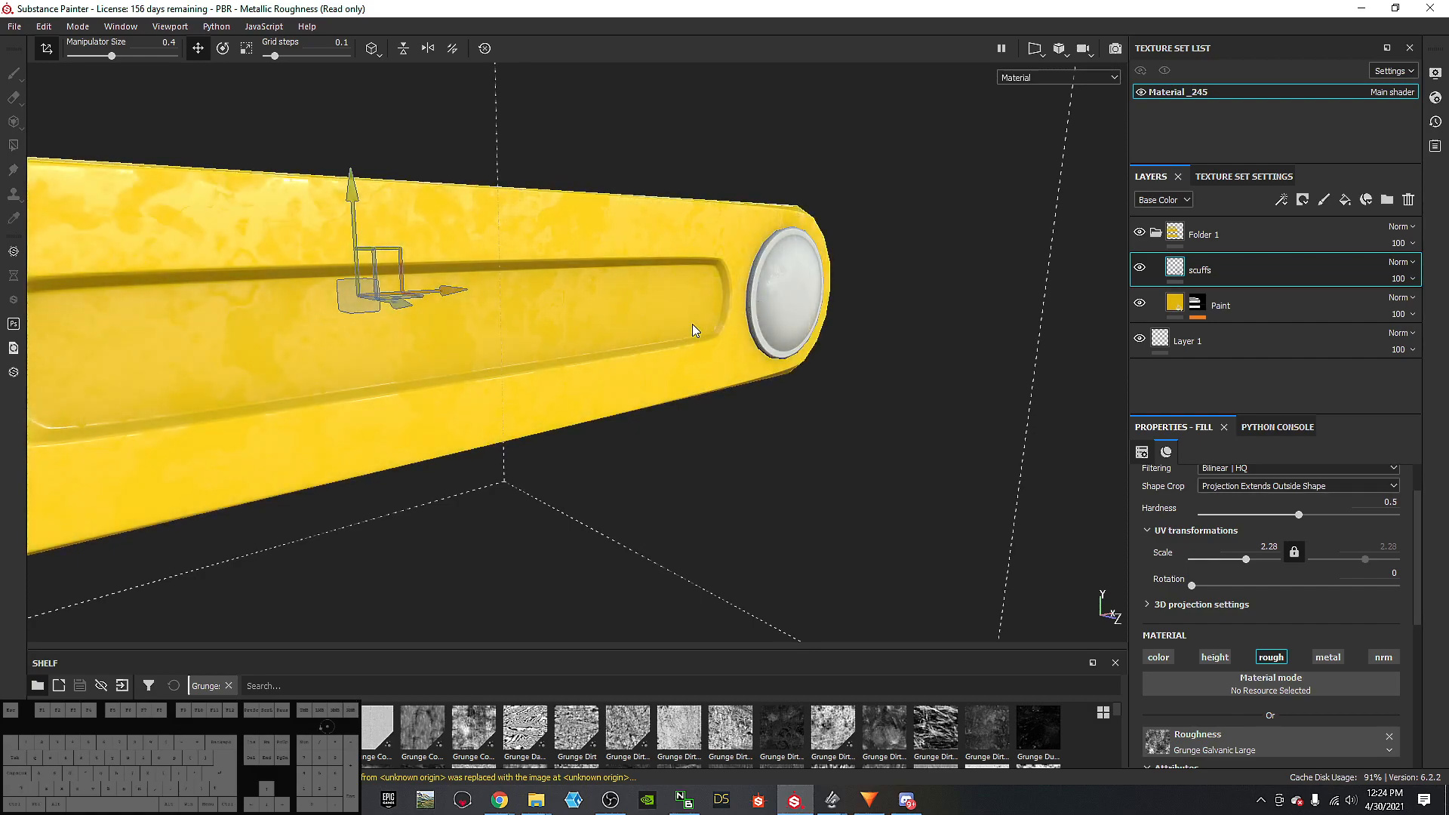
left_click(691, 326)
mouse_move(677, 311)
left_mouse_down("alt")
mouse_move(601, 326)
mouse_move(598, 307)
mouse_move(909, 301)
left_mouse_up("alt")
right_click(1260, 274)
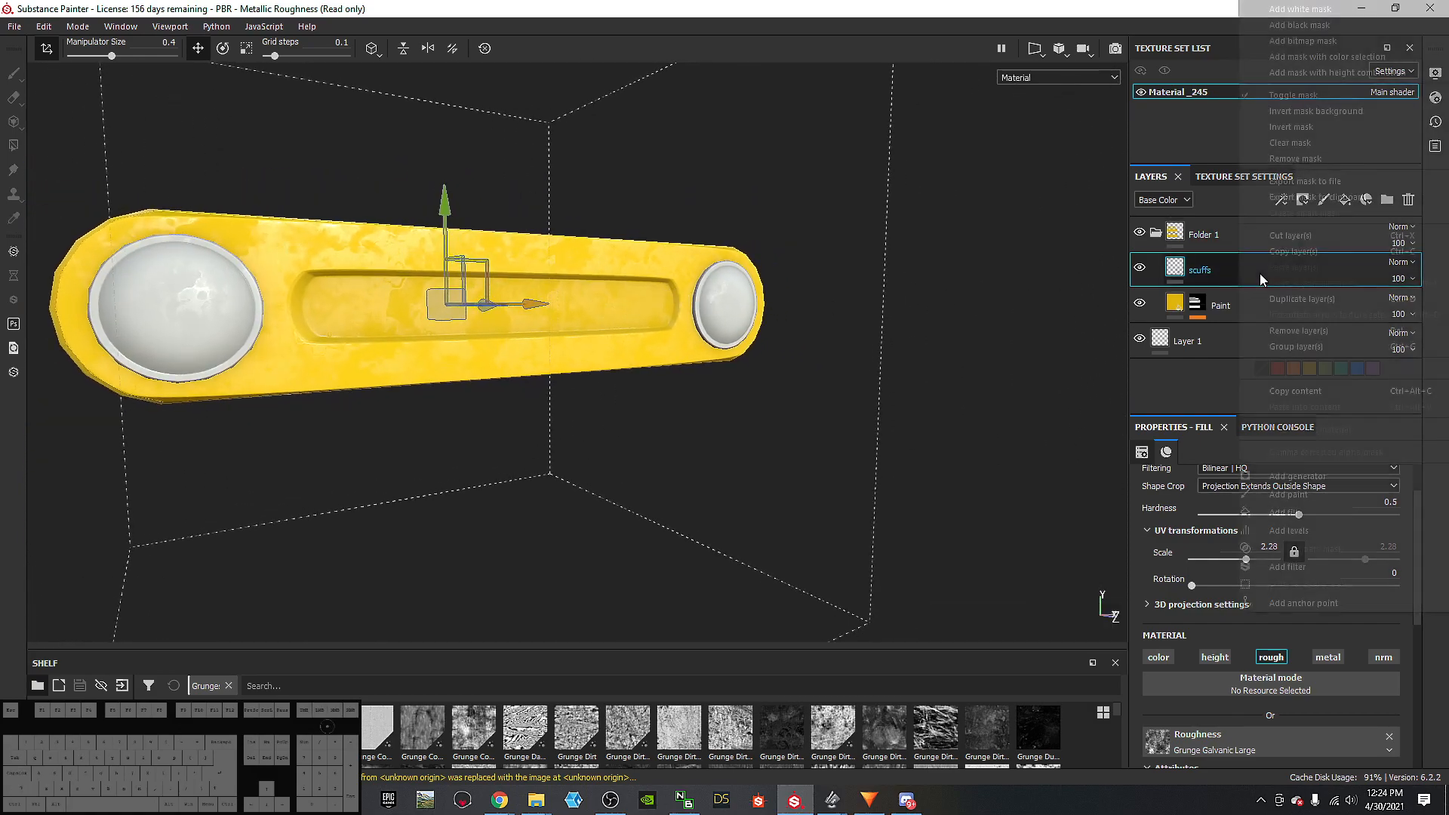
left_click(1197, 267)
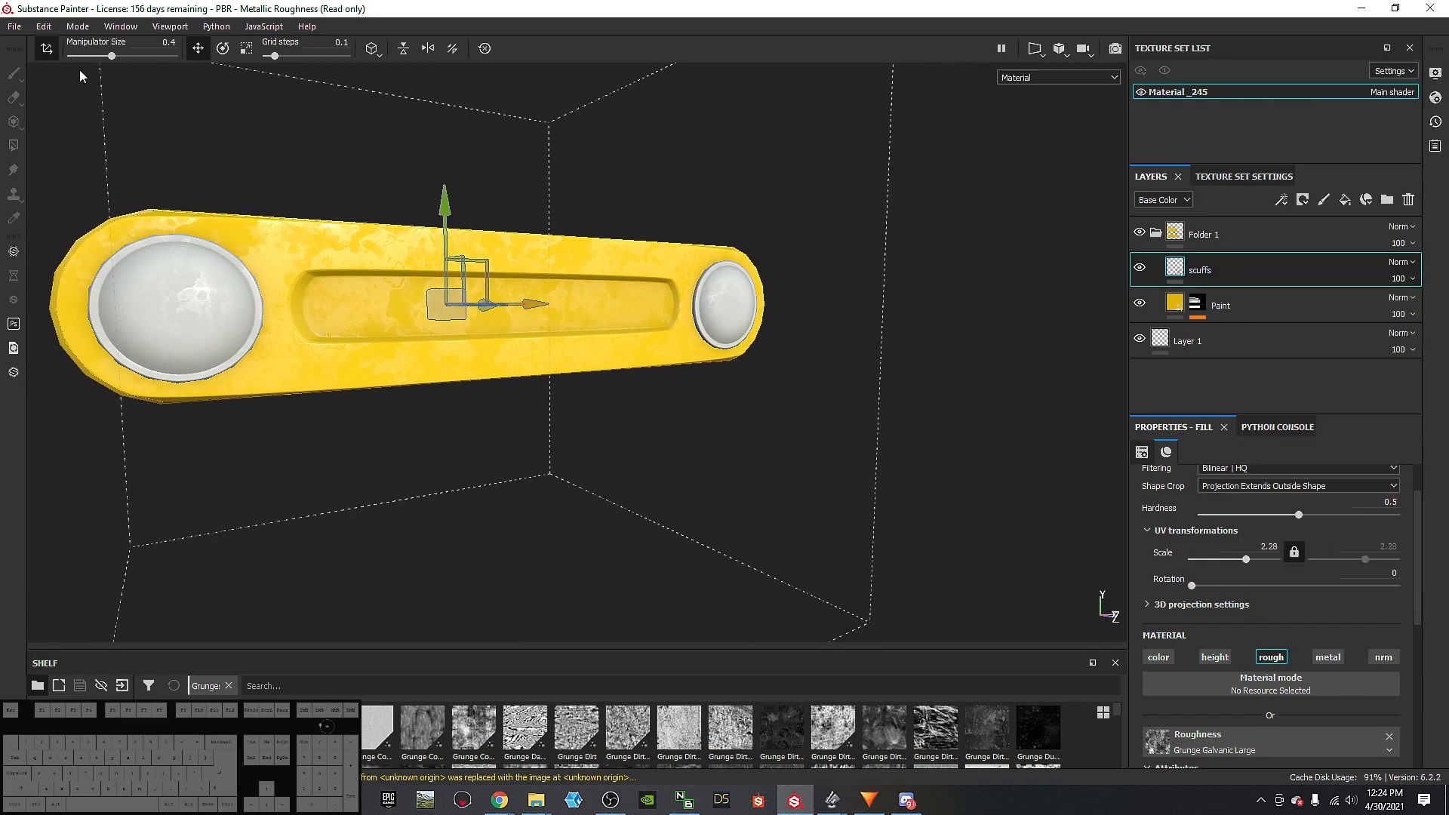
Step: Reduce the size of the projection manipulator and hide it in the viewport
left_click(46, 50)
left_click(46, 50)
left_click(46, 50)
left_click(46, 50)
left_click(46, 50)
left_click(46, 50)
left_click(46, 50)
left_click(46, 50)
left_click_drag(112, 57, 90, 60)
left_click(46, 50)
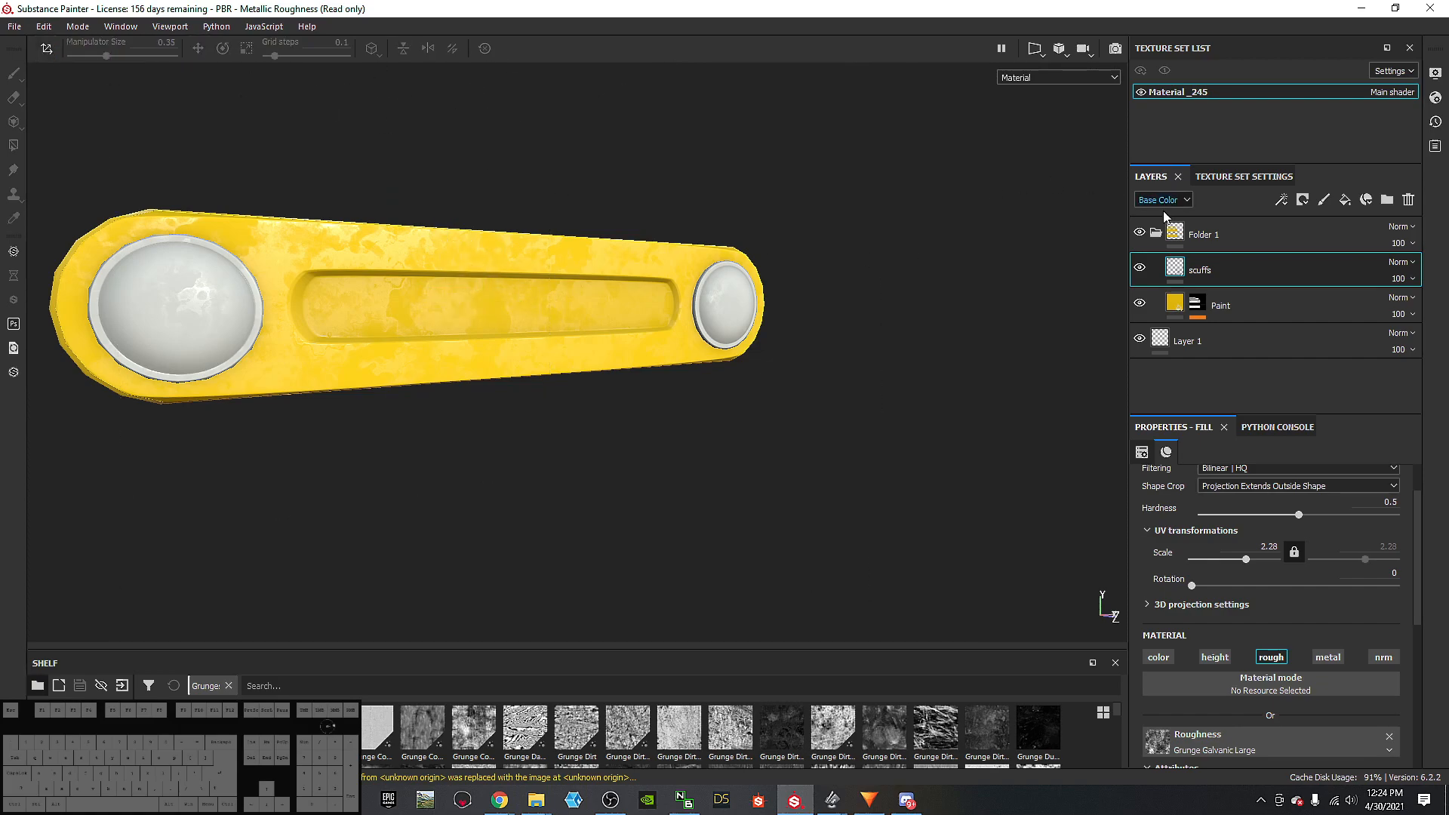
key("ctrl")
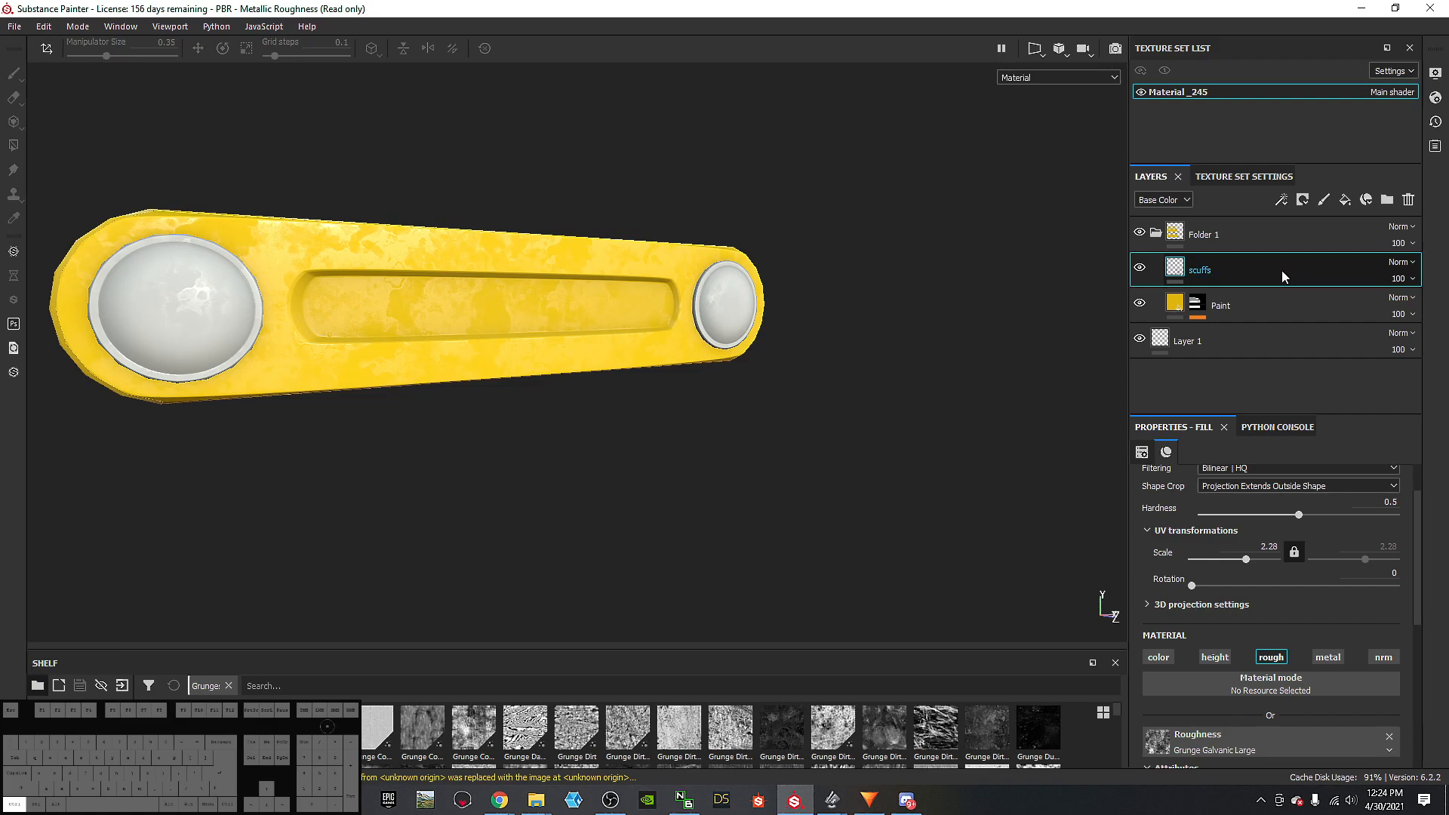
Step: Duplicate the scuffs layer and set the copy's roughness texture to Grunge Paint Scratched
key("ctrl+d")
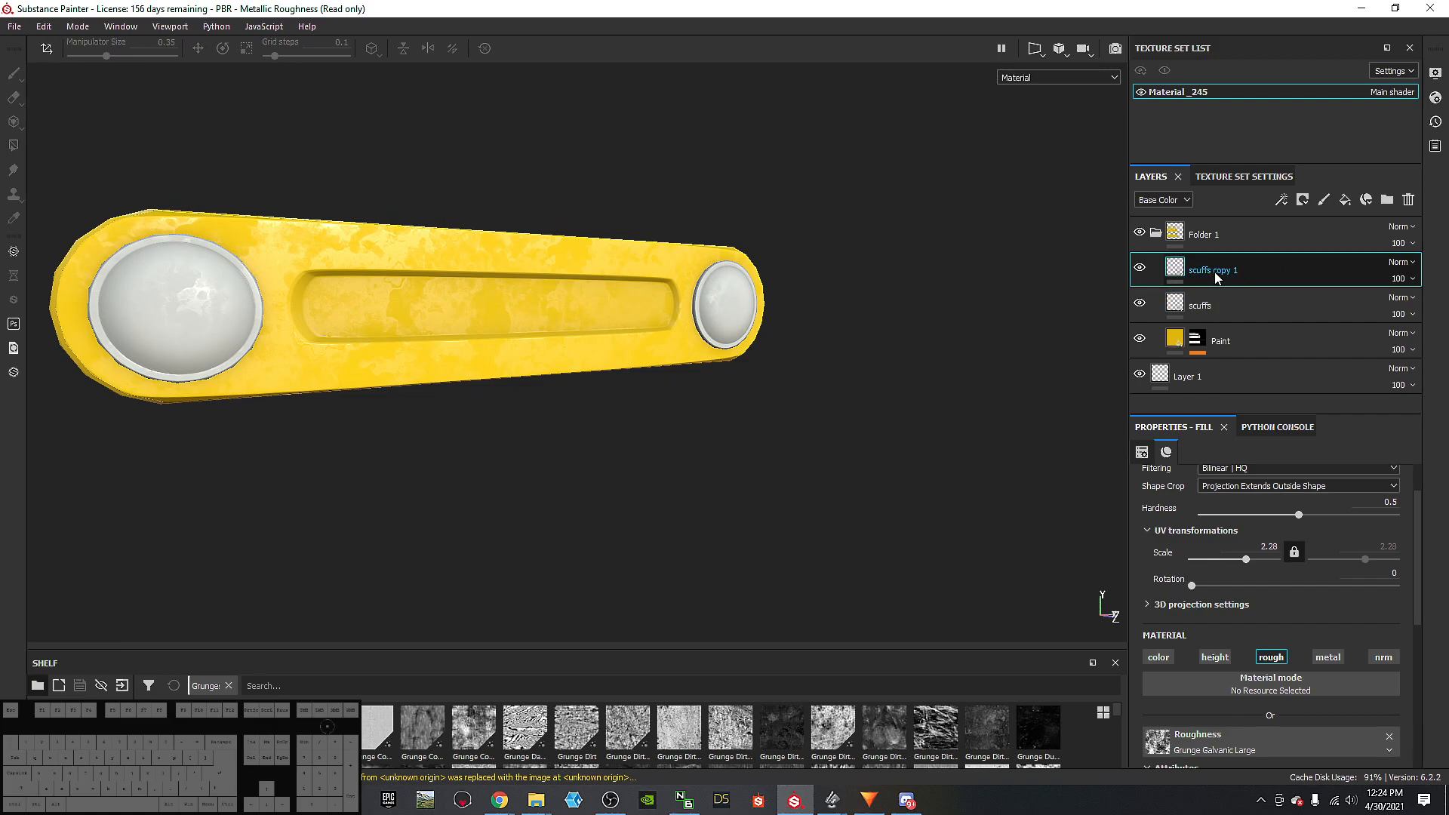
scroll(1328, 486, "down", 3)
left_click(1206, 613)
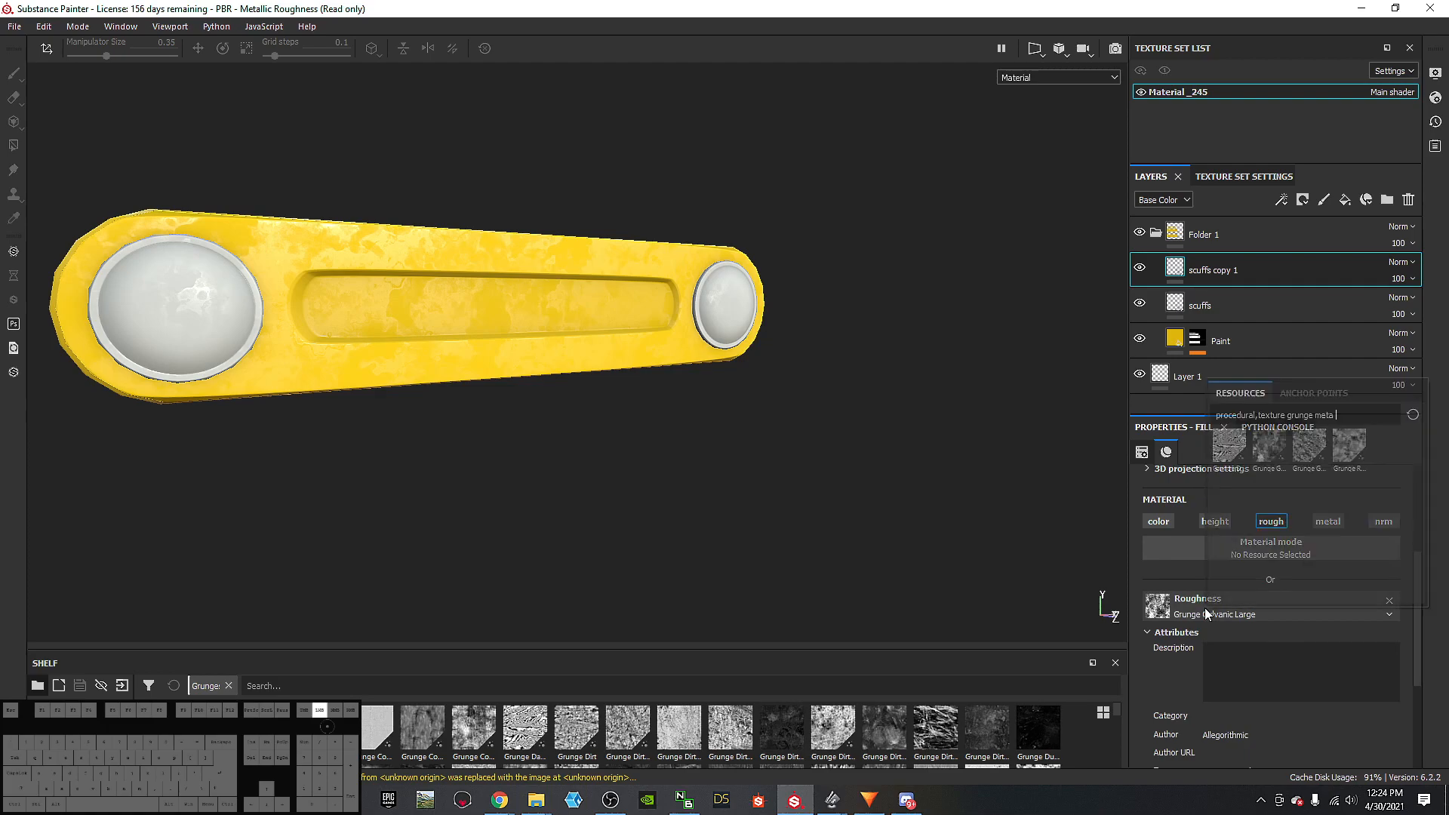
left_click_drag(1319, 424, 1311, 419)
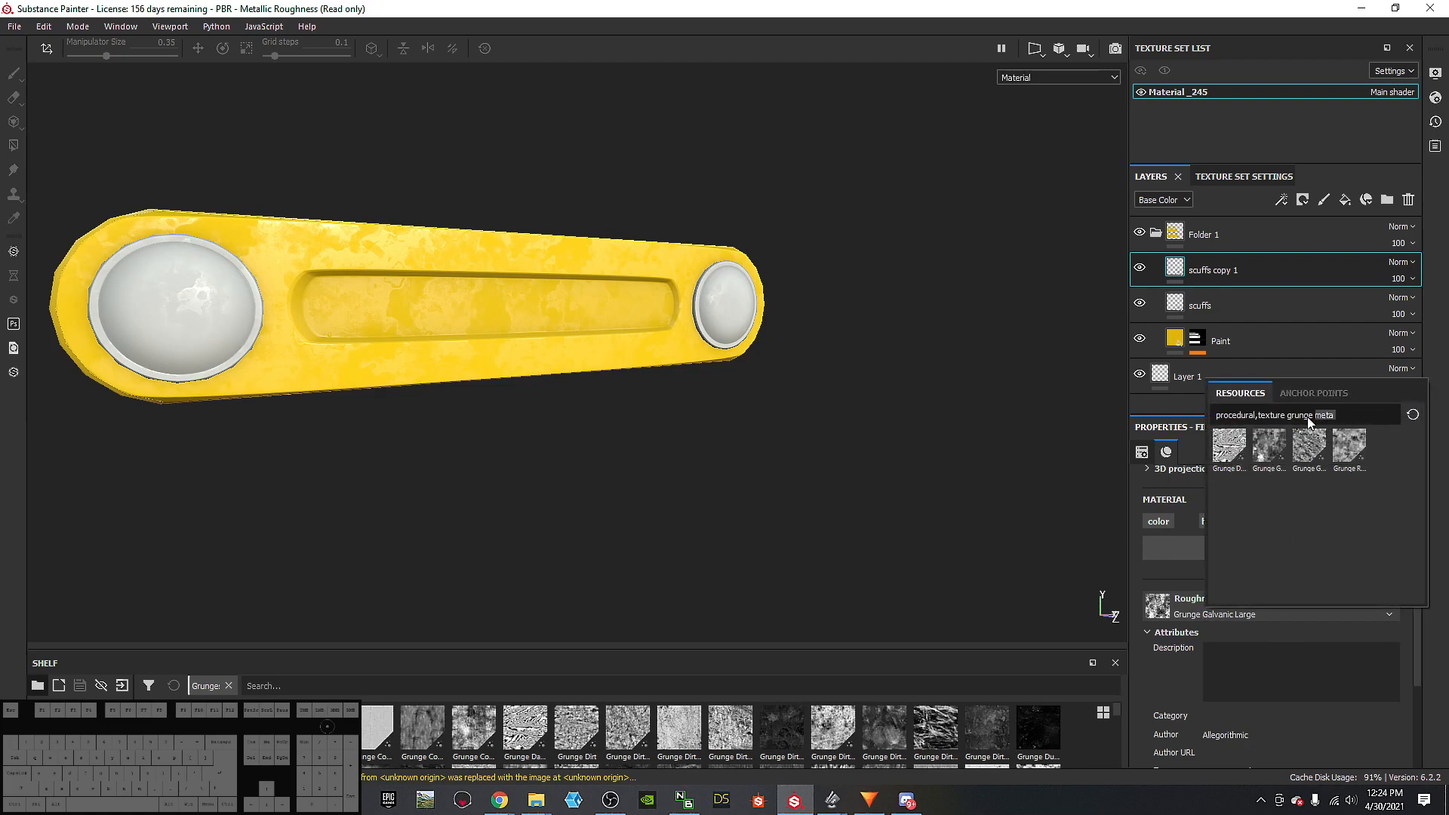
type("scra")
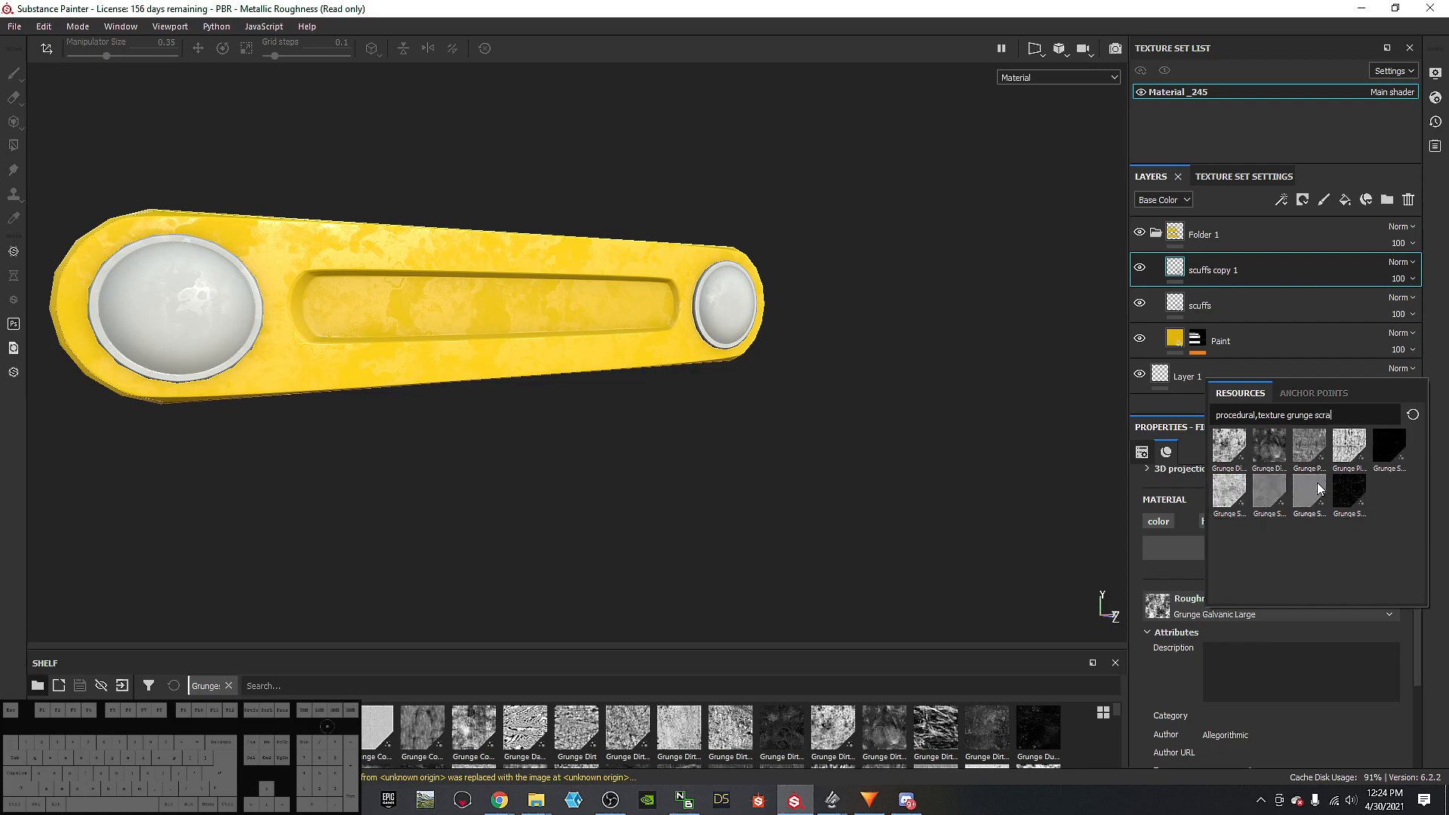
mouse_move(1345, 452)
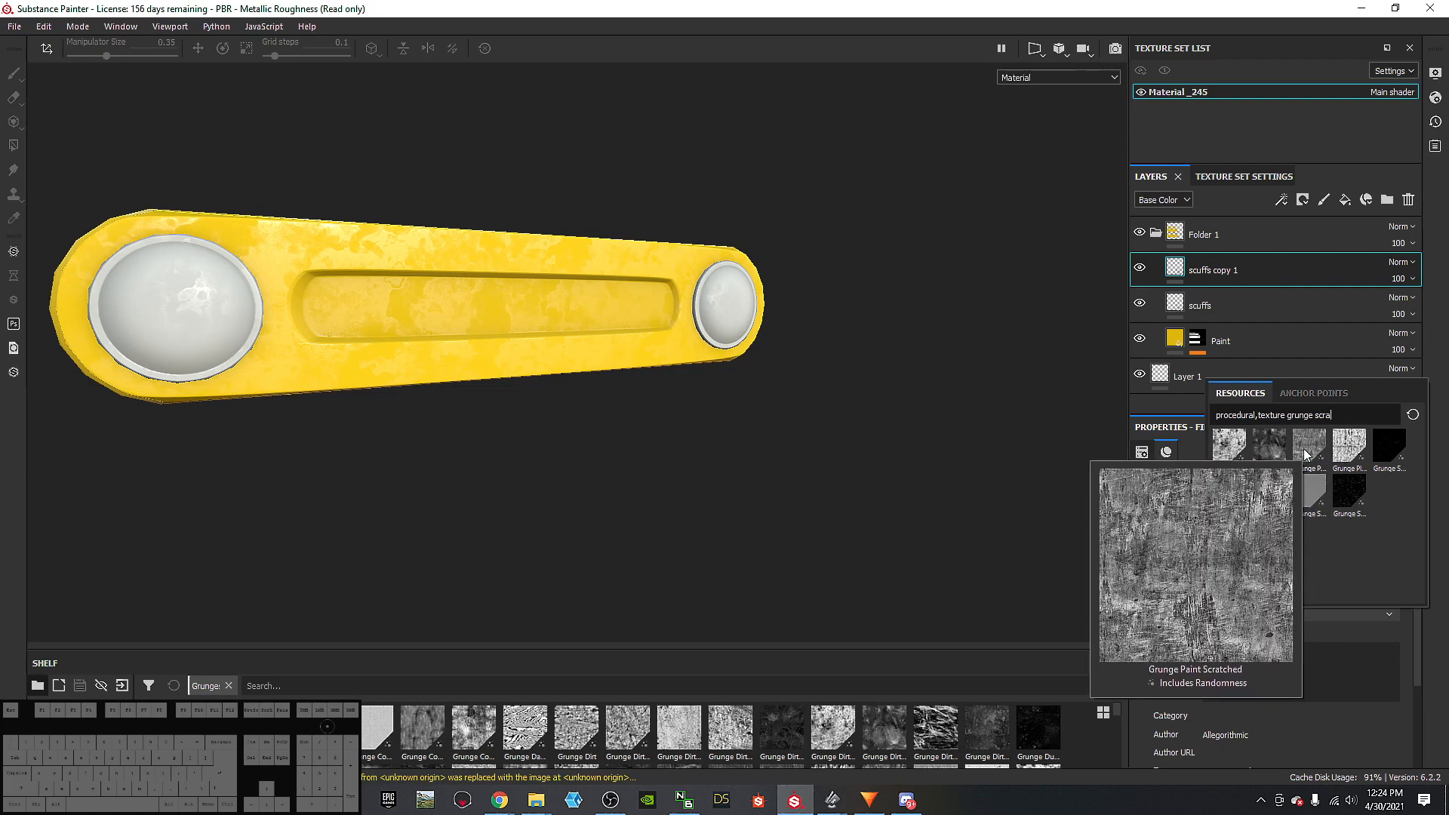
left_click(1307, 452)
Step: Set the opacity of the scratched roughness layer to 82, keeping its blend mode on Normal
mouse_move(550, 373)
left_mouse_down("alt")
mouse_move(226, 281)
mouse_move(362, 236)
left_mouse_up("alt")
right_click_drag(362, 237, 517, 302, "alt")
scroll(498, 317, "down", 5)
left_click_drag(498, 318, 975, 234, "alt")
left_click(1409, 280)
left_click(1401, 305)
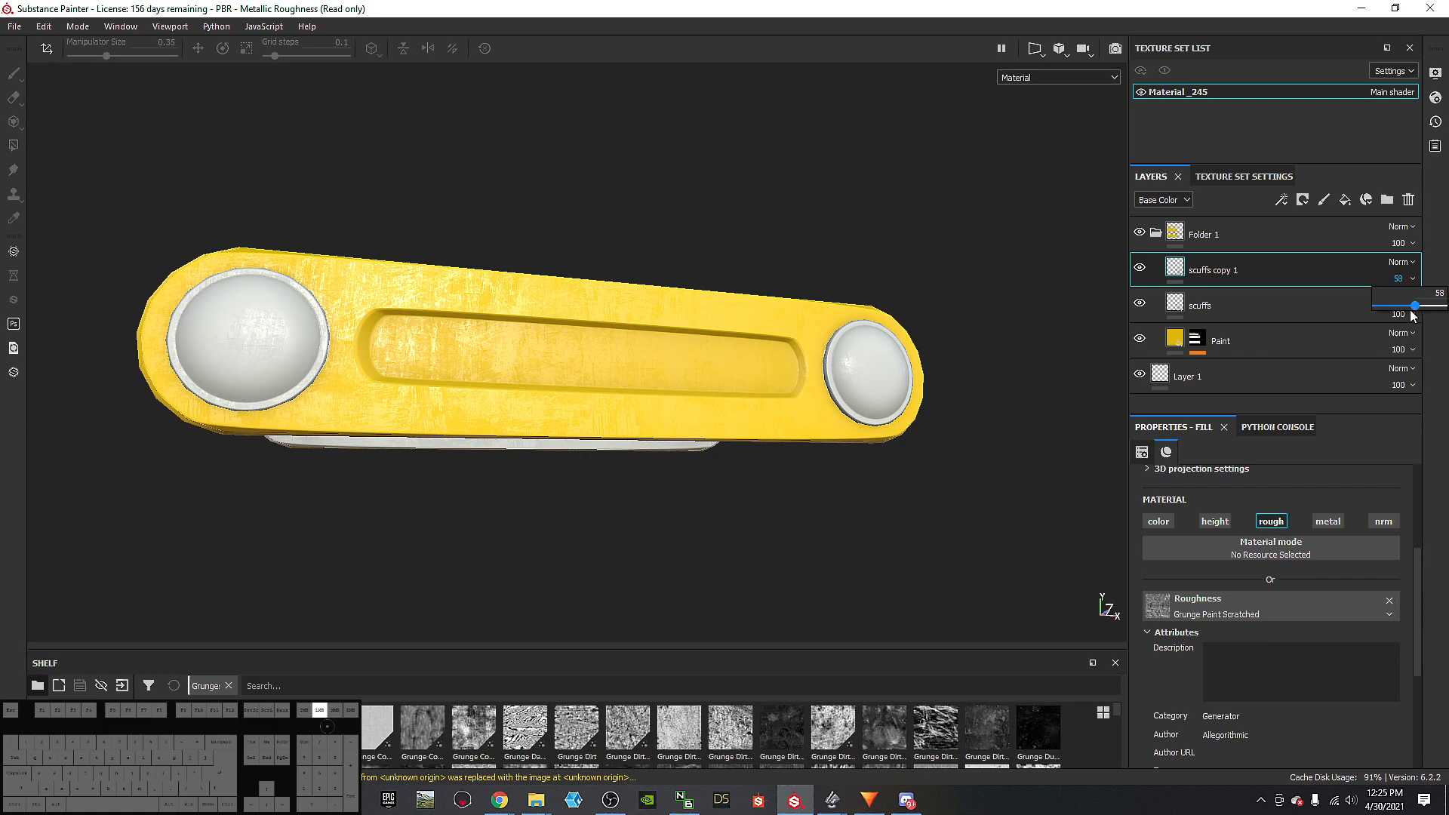
left_click_drag(1415, 309, 1445, 306)
left_click(1402, 262)
left_click(1308, 264)
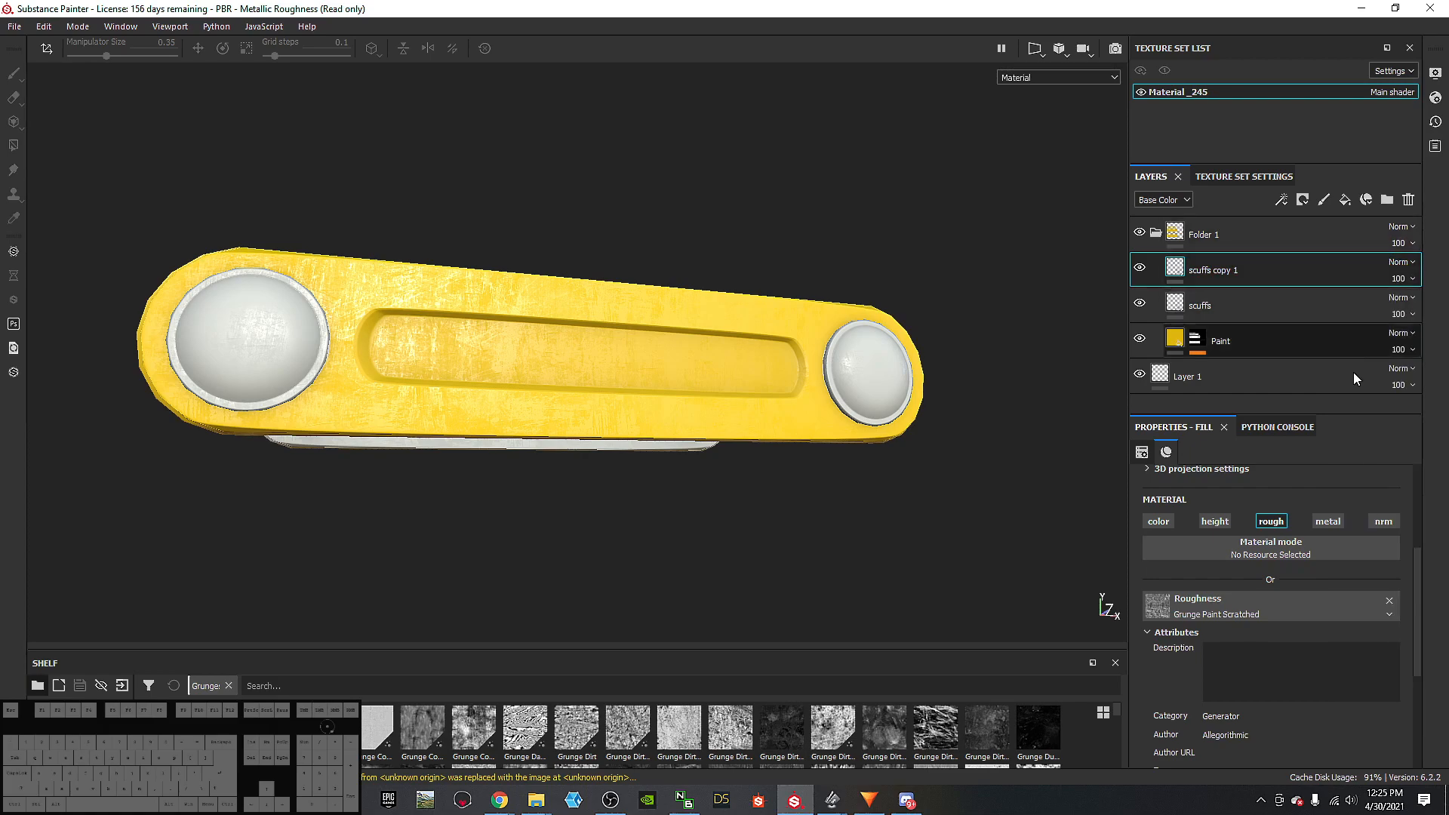
left_click(1403, 263)
left_click(1387, 277)
left_click(1405, 279)
left_click_drag(1428, 309, 1418, 309)
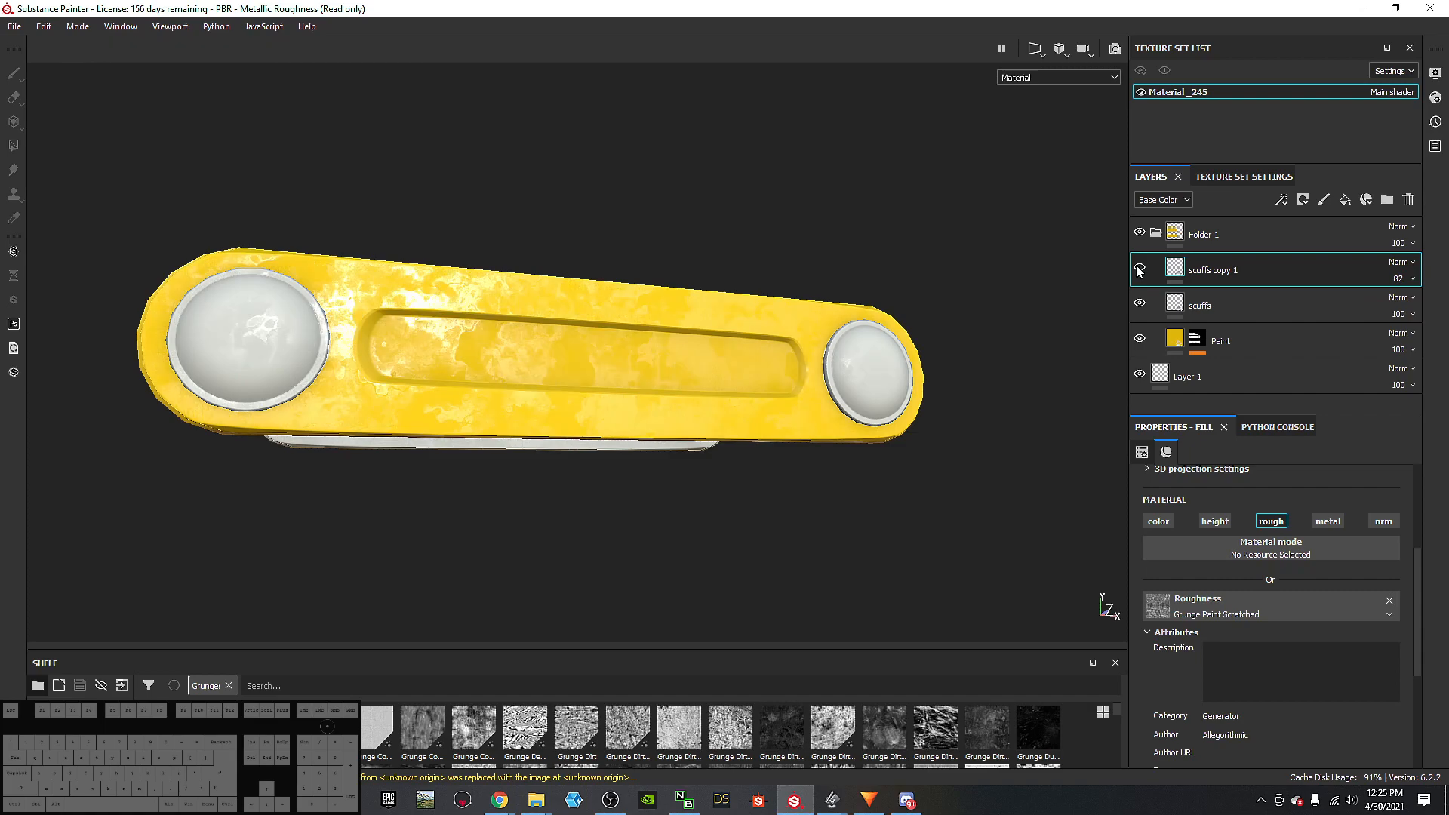
Step: Rename the folder holding the yellow paint layers as "yellow_paint"
left_click_drag(554, 324, 615, 341, "alt")
right_click_drag(596, 338, 556, 298, "shift")
left_click_drag(658, 336, 624, 296, "alt")
scroll(626, 341, "down", 2)
scroll(627, 341, "up", 3)
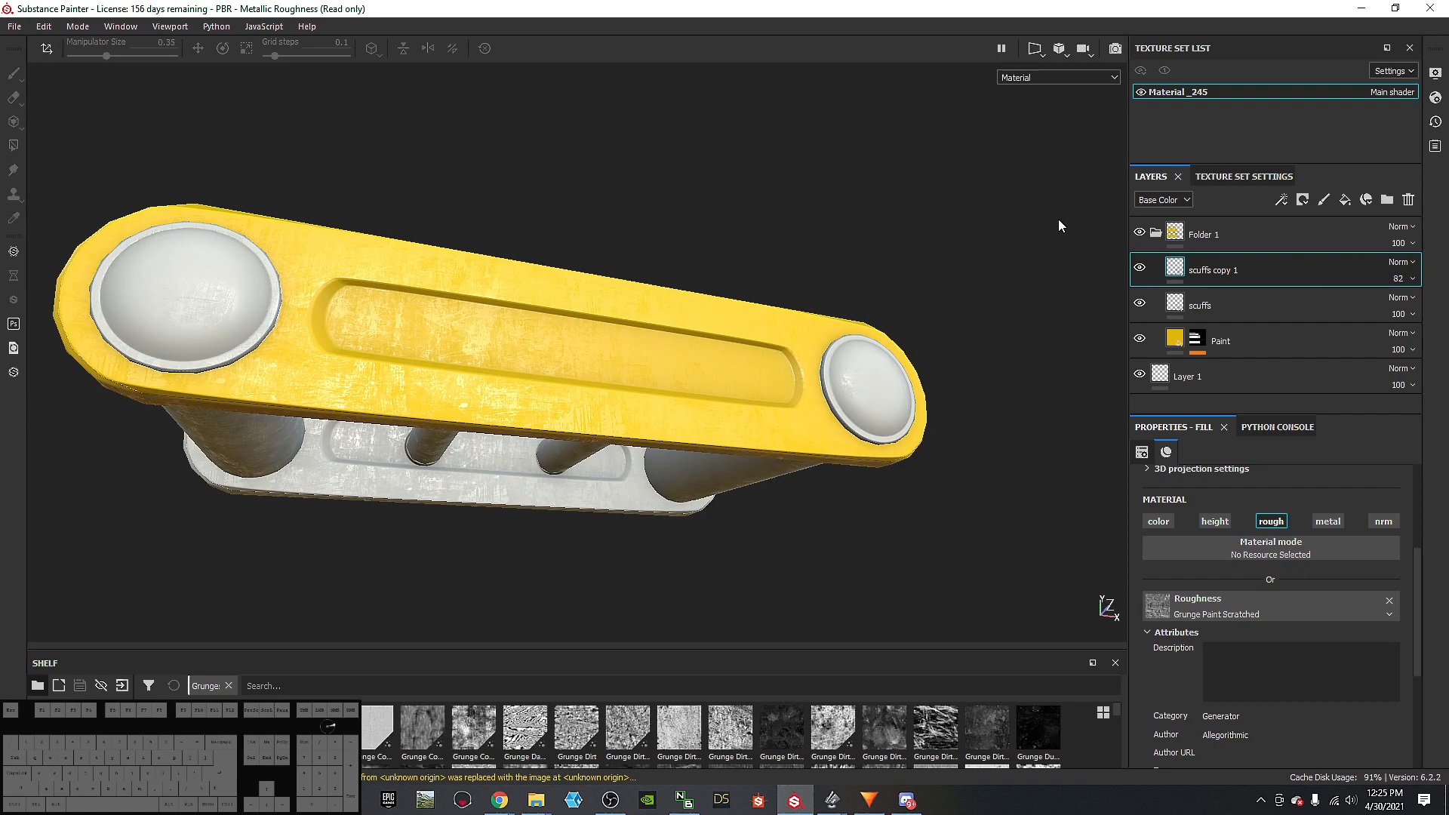
double_click(1203, 234)
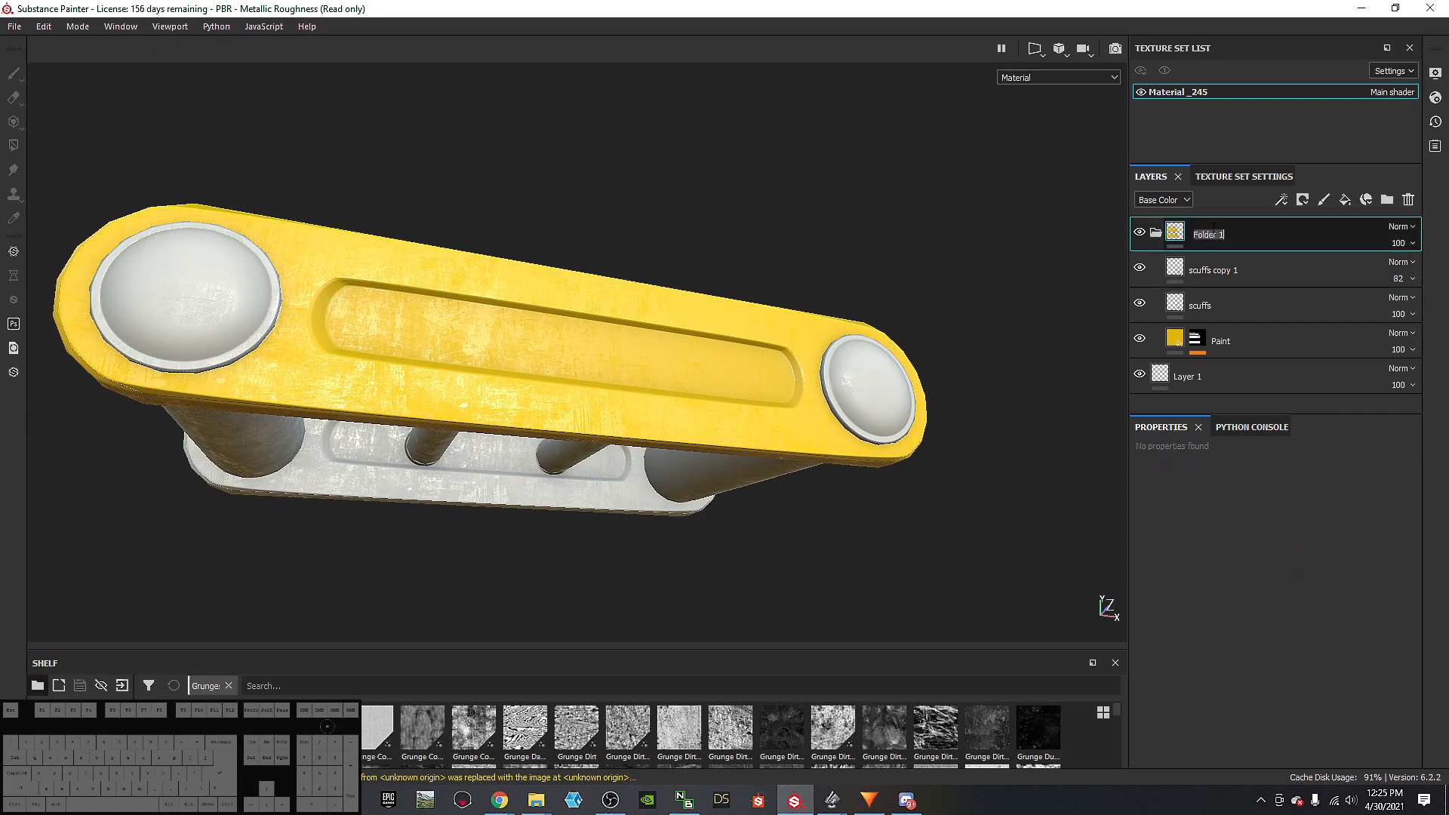
type("yellow_paint")
key("Return")
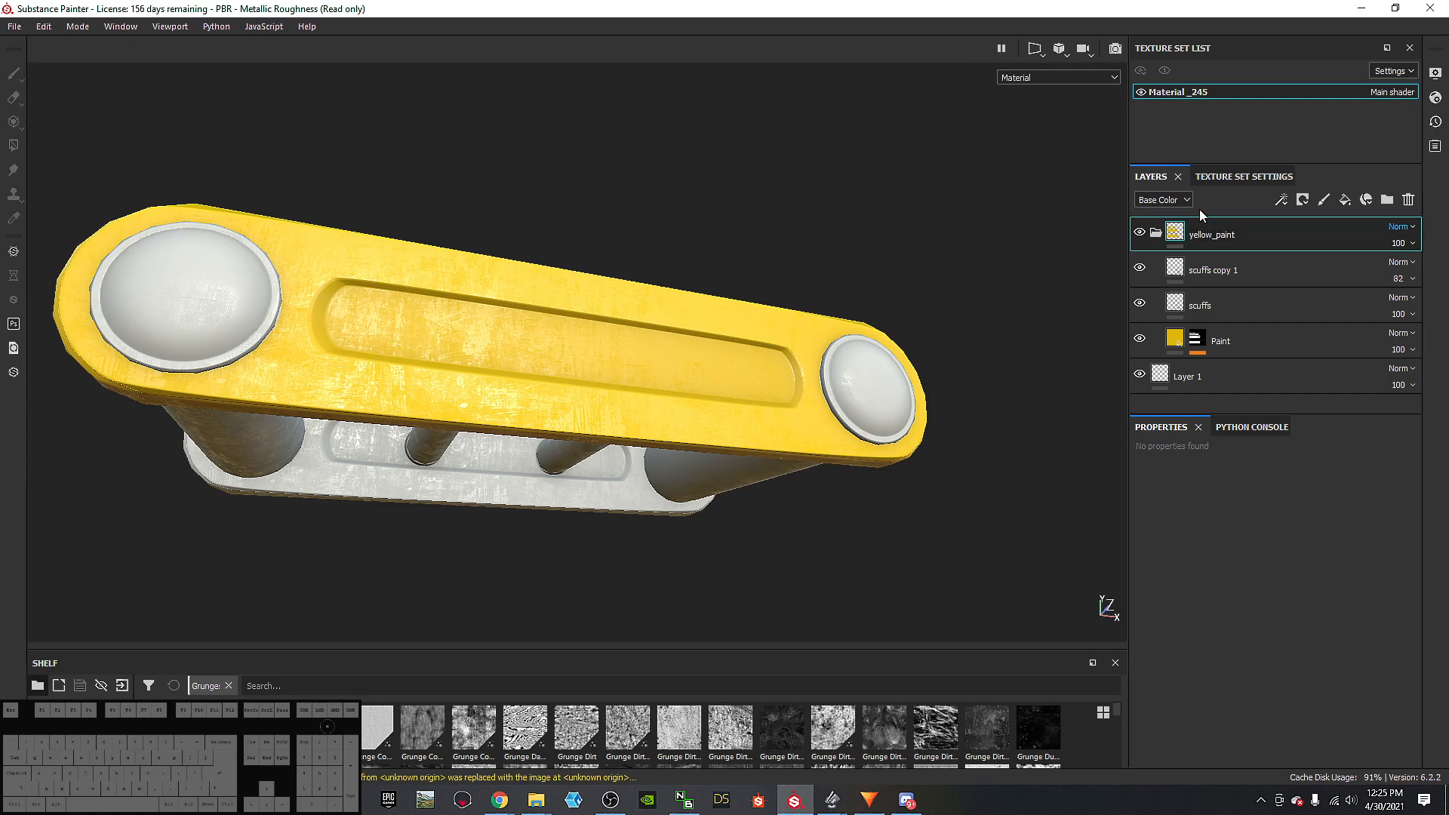
Step: Rename the duplicated scuffs layer as "scratches"
left_click_drag(556, 389, 737, 381, "alt")
right_click_drag(737, 381, 759, 376, "shift")
left_click(1233, 270)
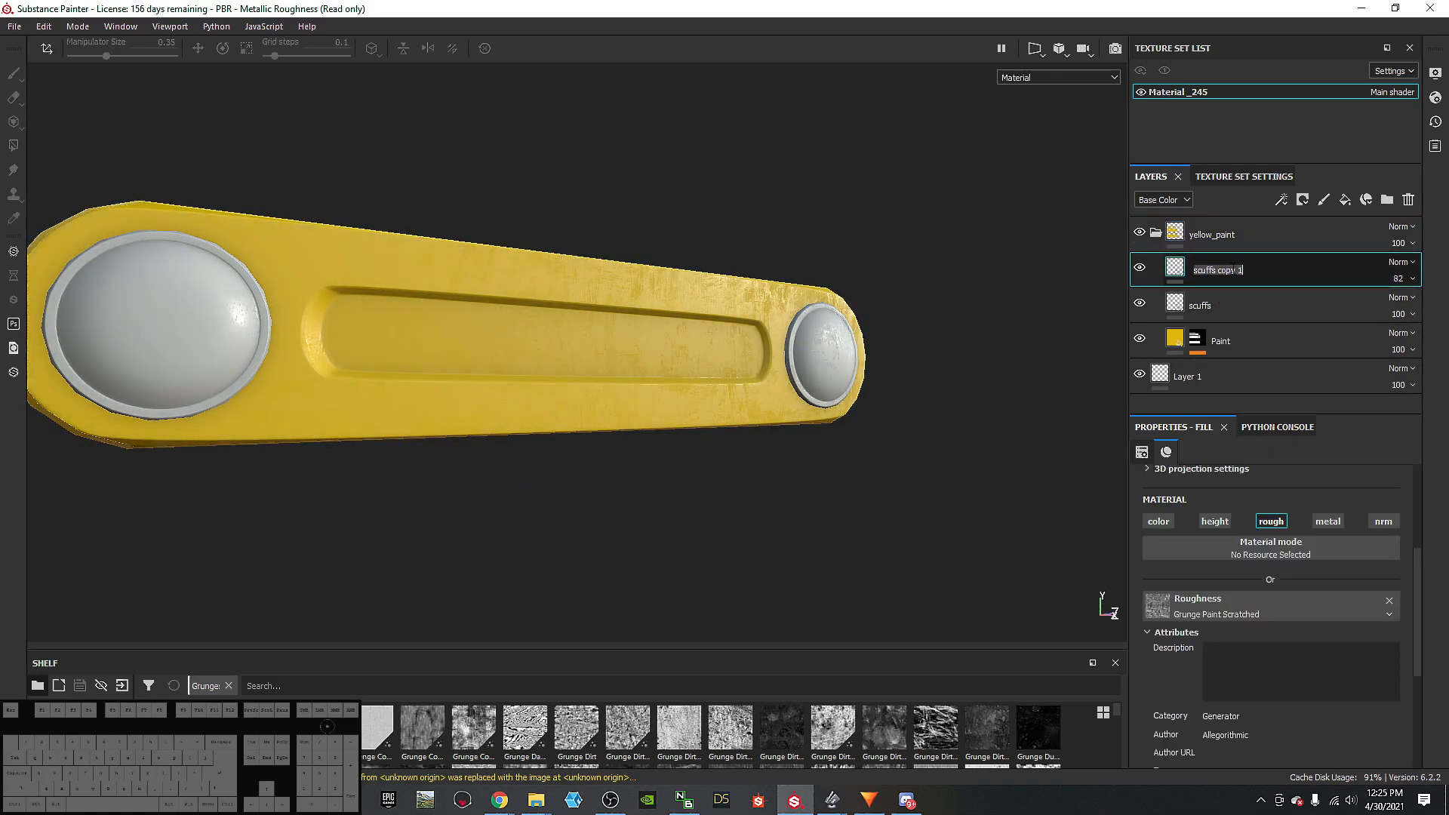
type("scratches")
key("Return")
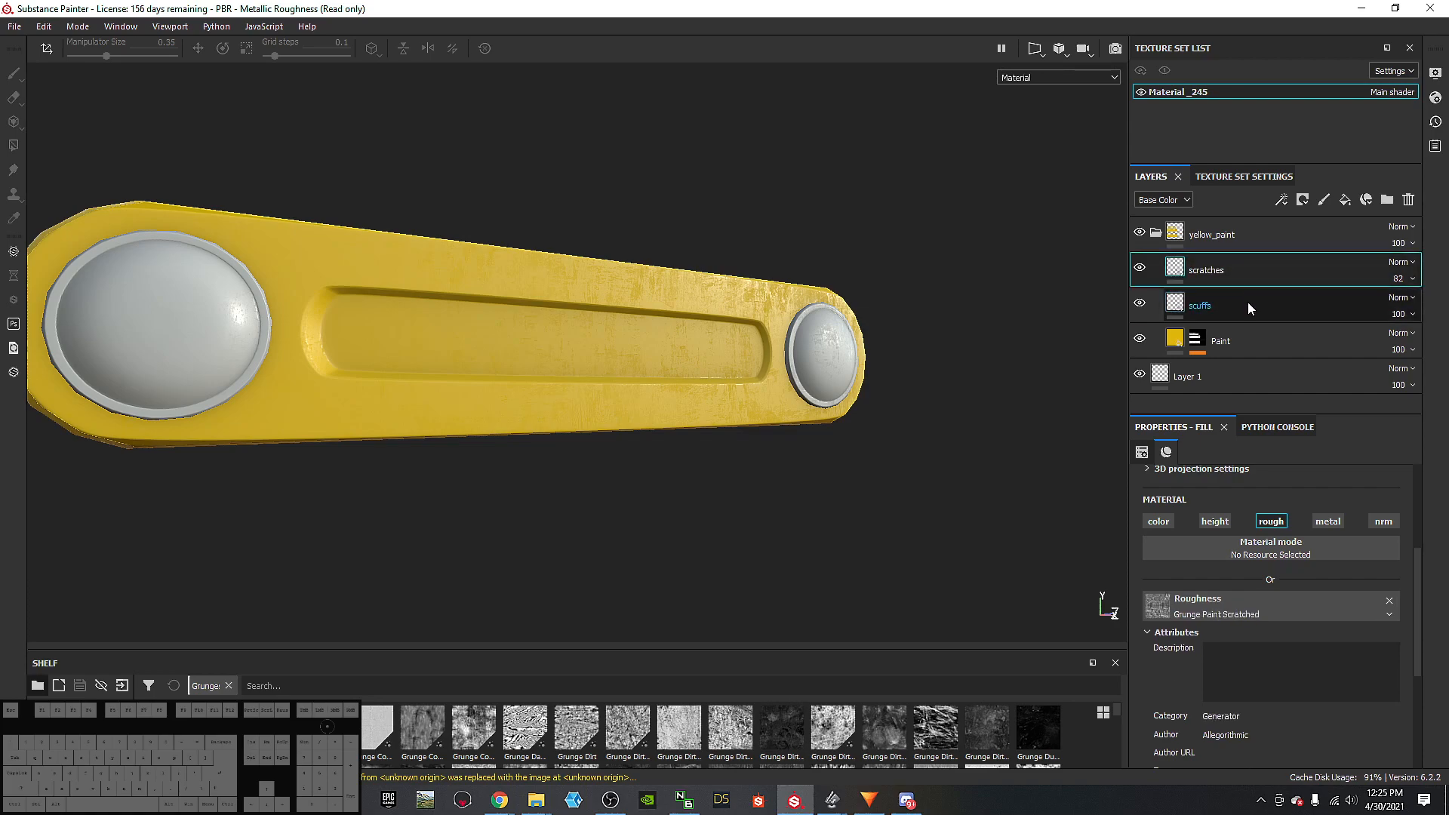
Step: Collapse the yellow_paint folder and select it in the layer stack
left_click(1156, 234)
left_click(1156, 234)
left_click(1156, 234)
left_click(1229, 236)
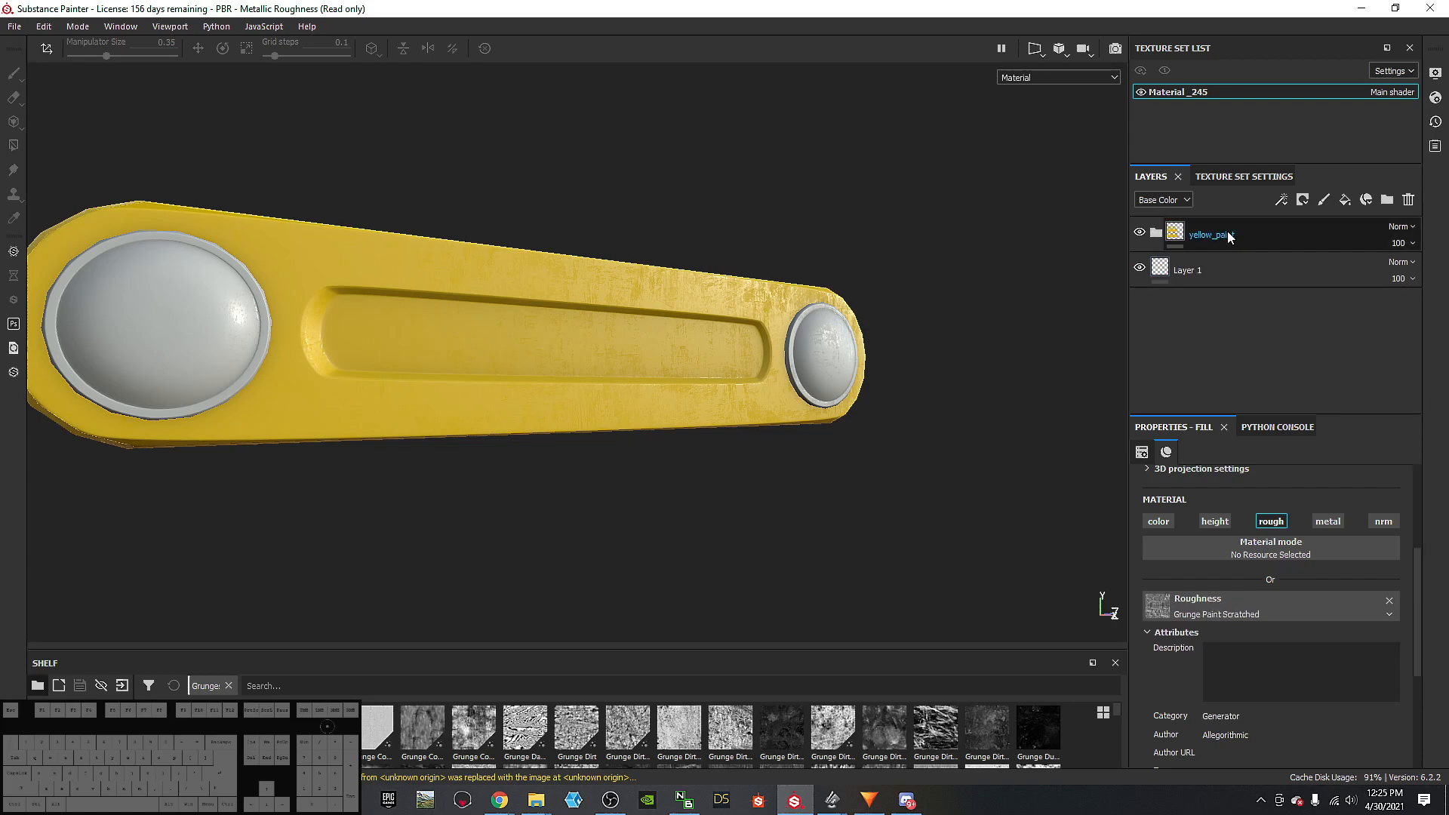
left_click(1157, 233)
left_click(1225, 270)
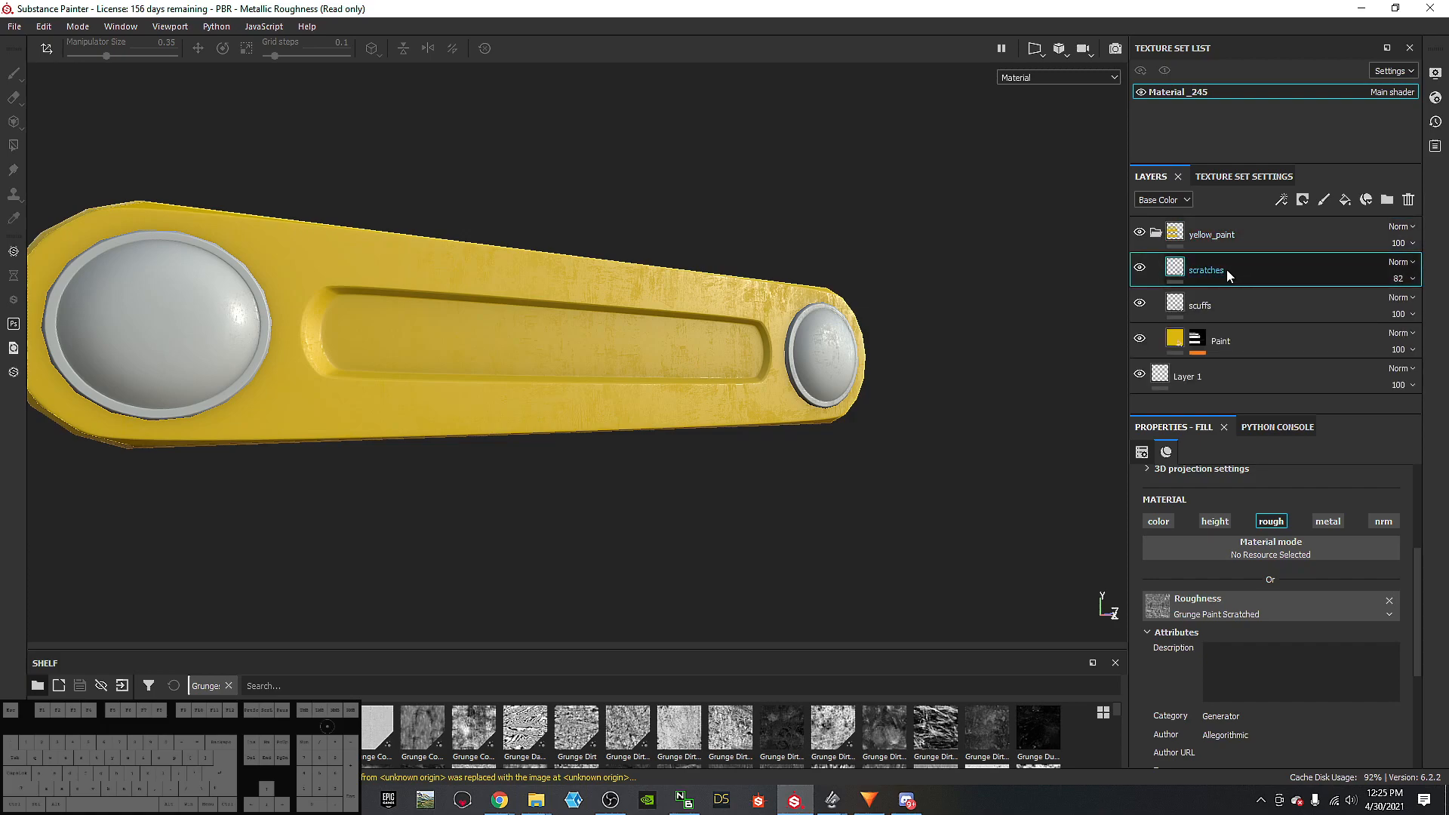
left_click(1155, 234)
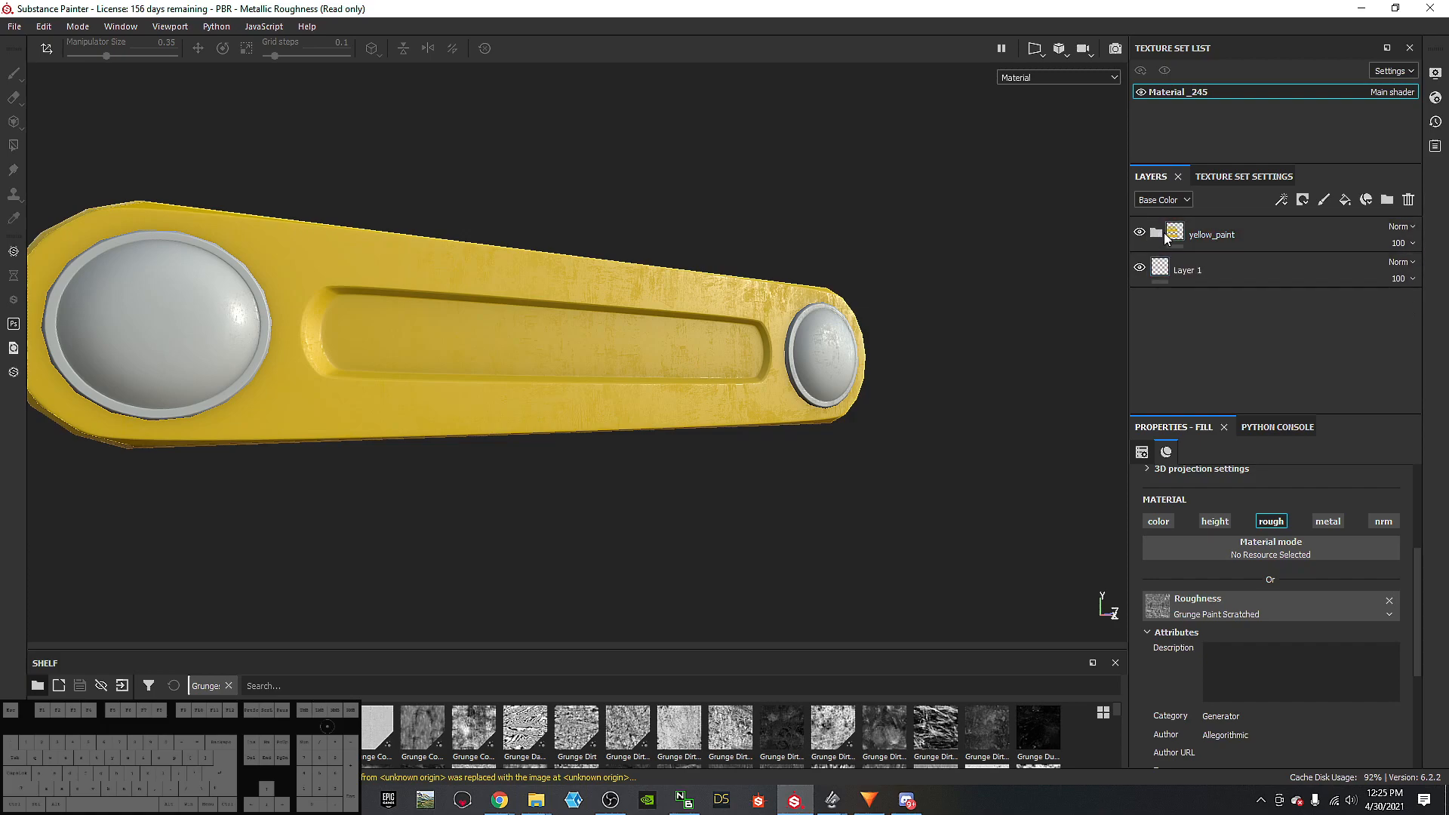
left_click(1222, 236)
Step: Enlarge the shelf and browse its Materials category down to the iron materials
left_click_drag(425, 654, 421, 456)
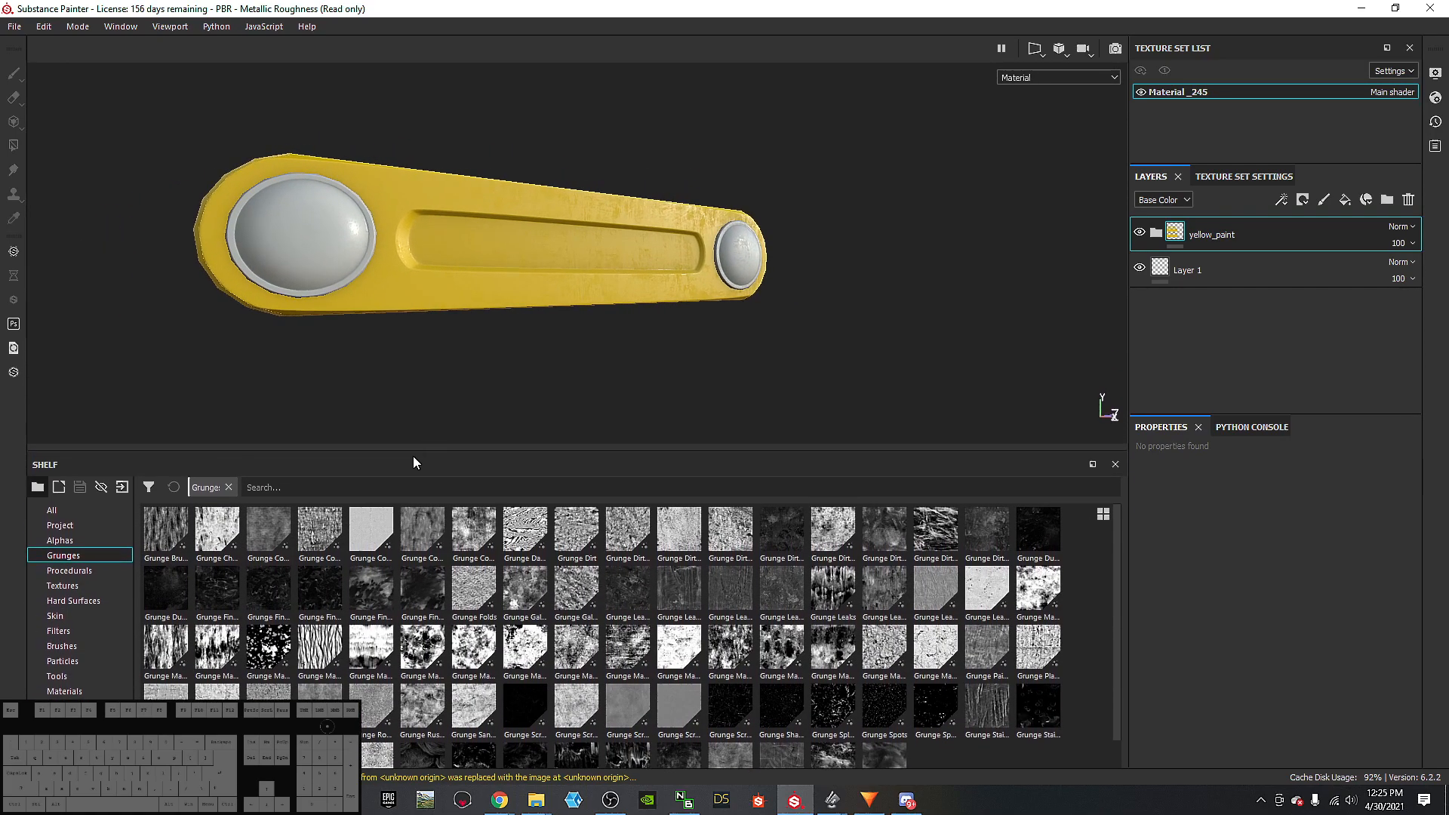
scroll(284, 198, "down", 2)
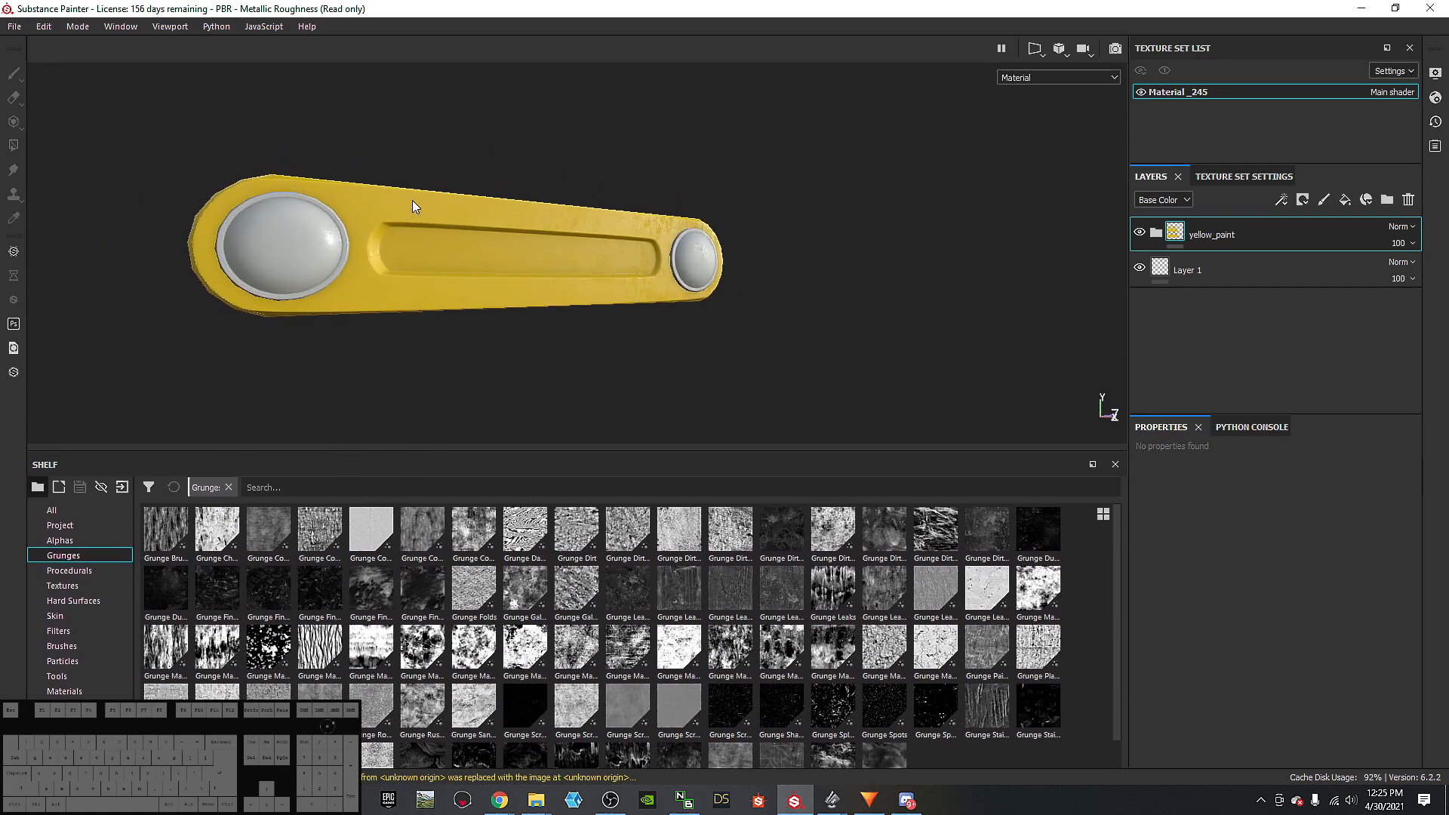
scroll(412, 201, "up", 4)
left_click_drag(453, 319, 377, 299, "alt")
scroll(327, 291, "down", 3)
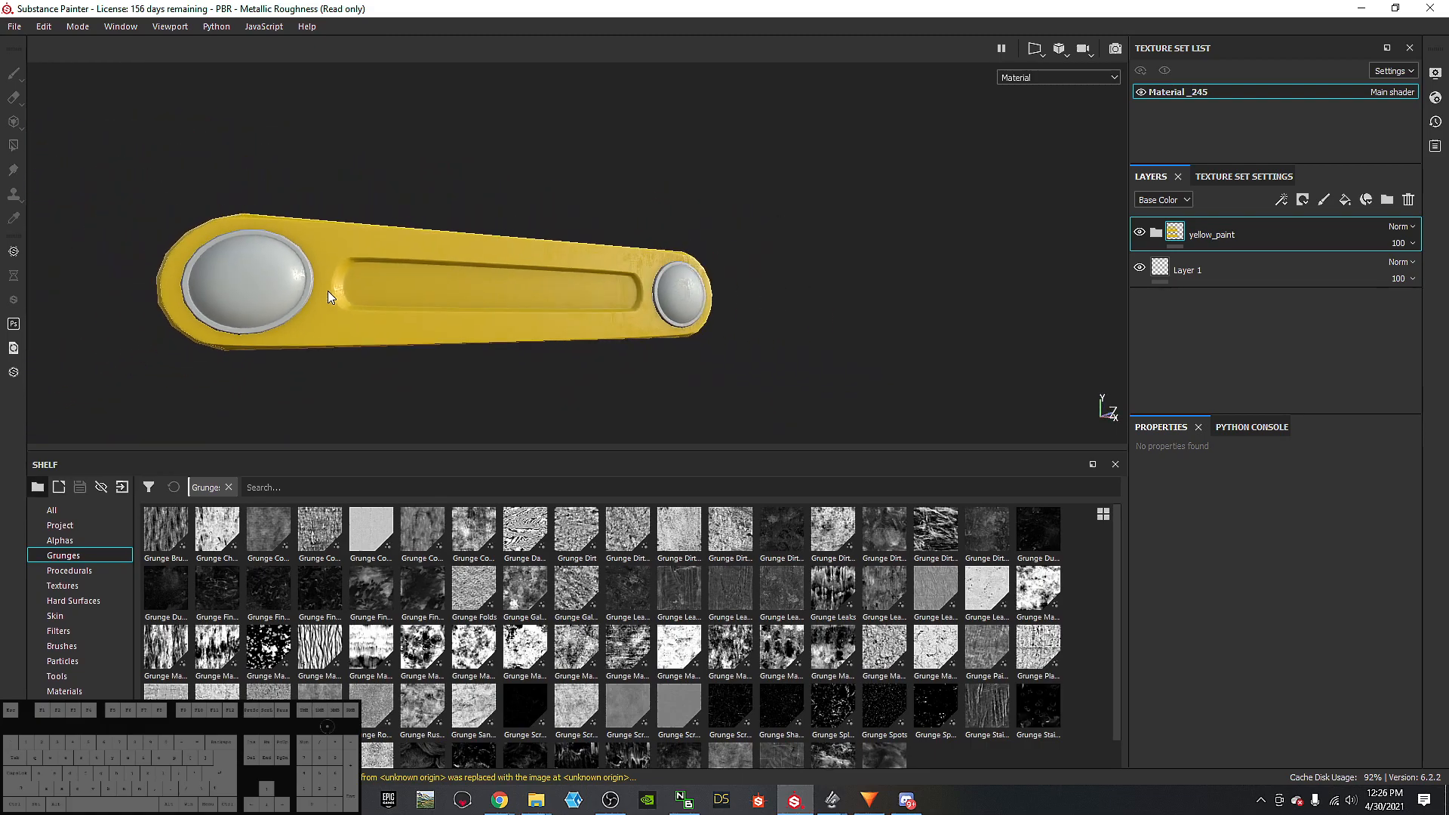
scroll(328, 291, "up", 5)
left_click_drag(1039, 258, 785, 293, "alt")
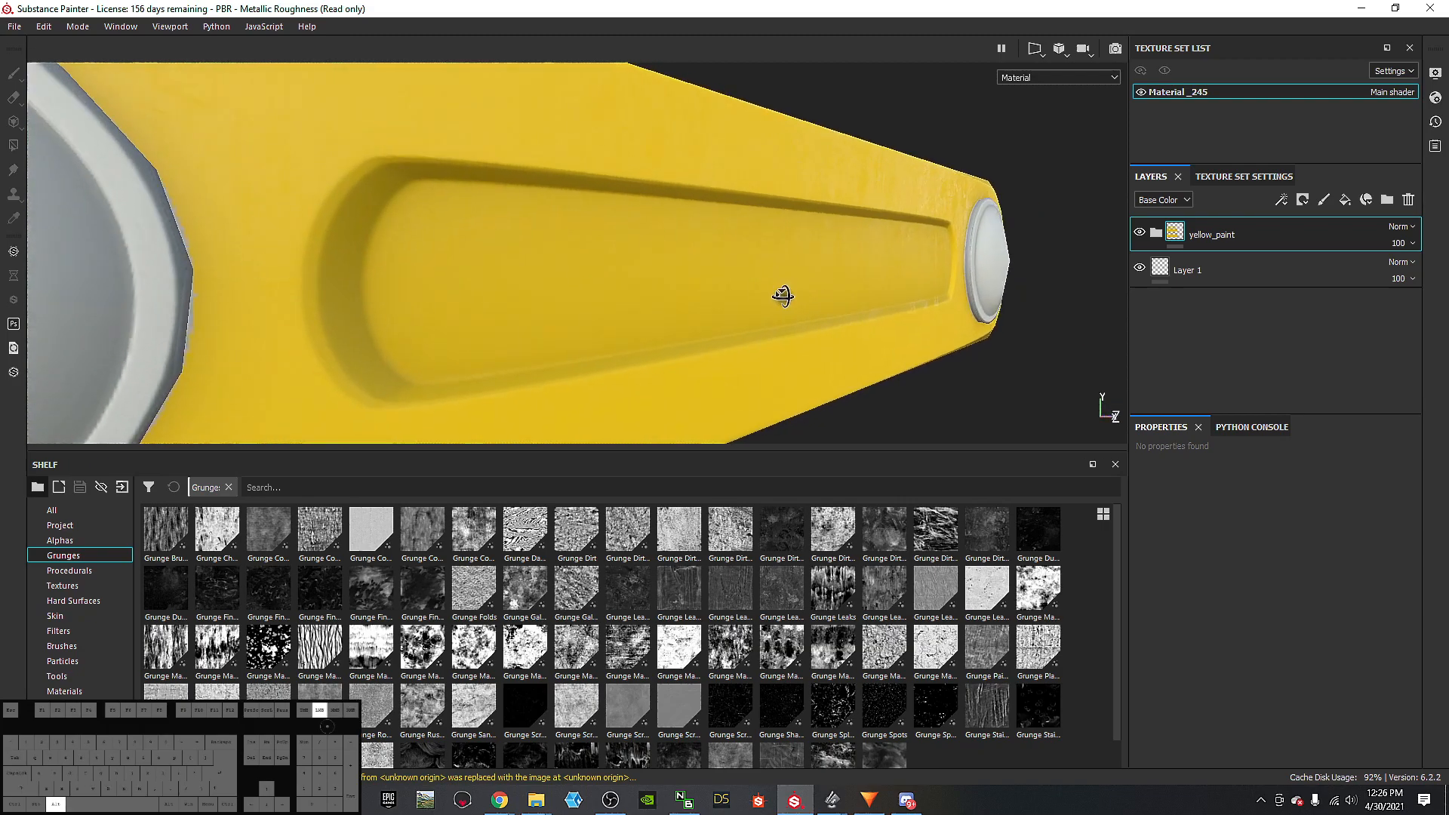
scroll(786, 293, "down", 6)
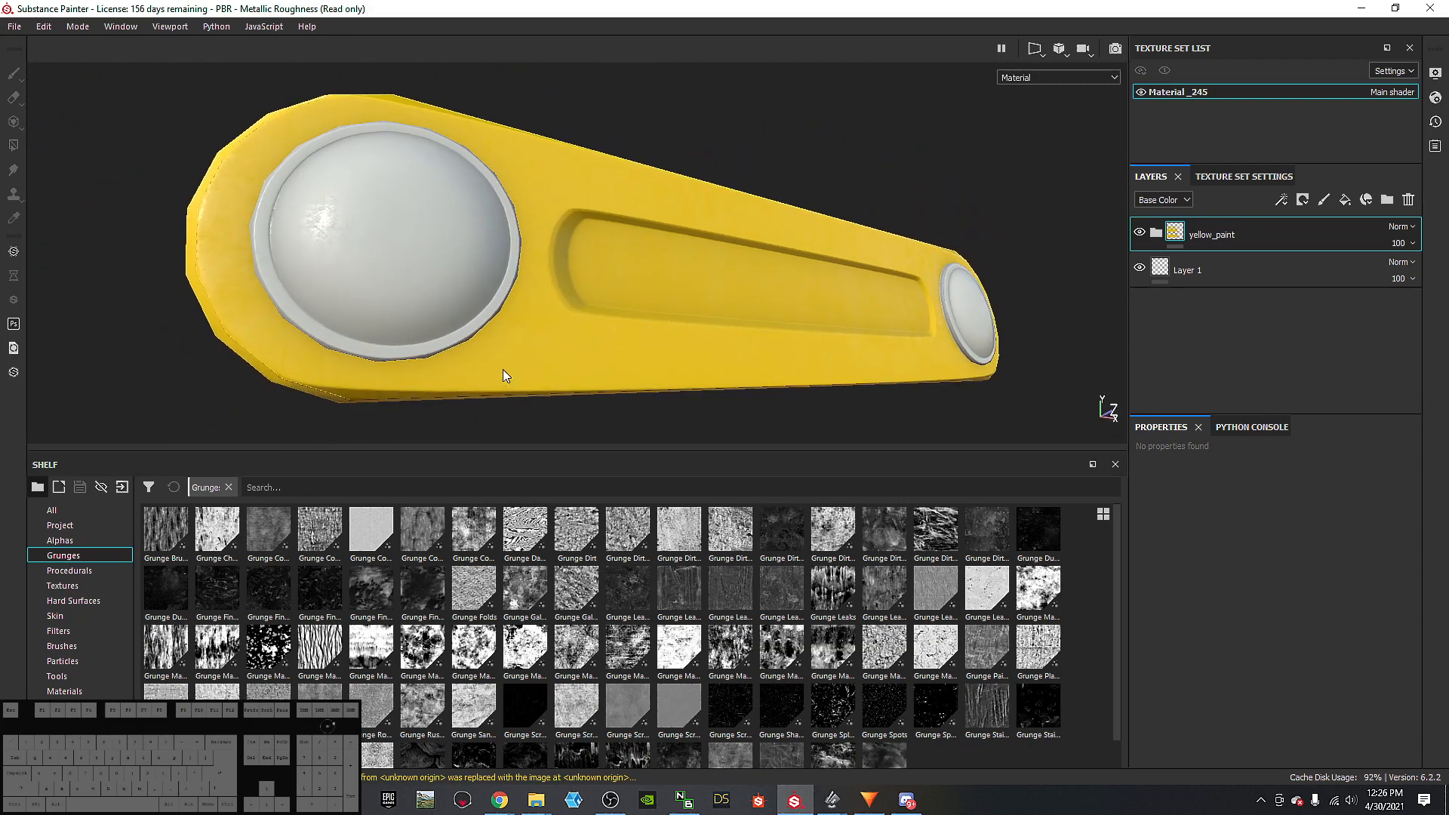
left_click_drag(490, 375, 407, 436, "alt")
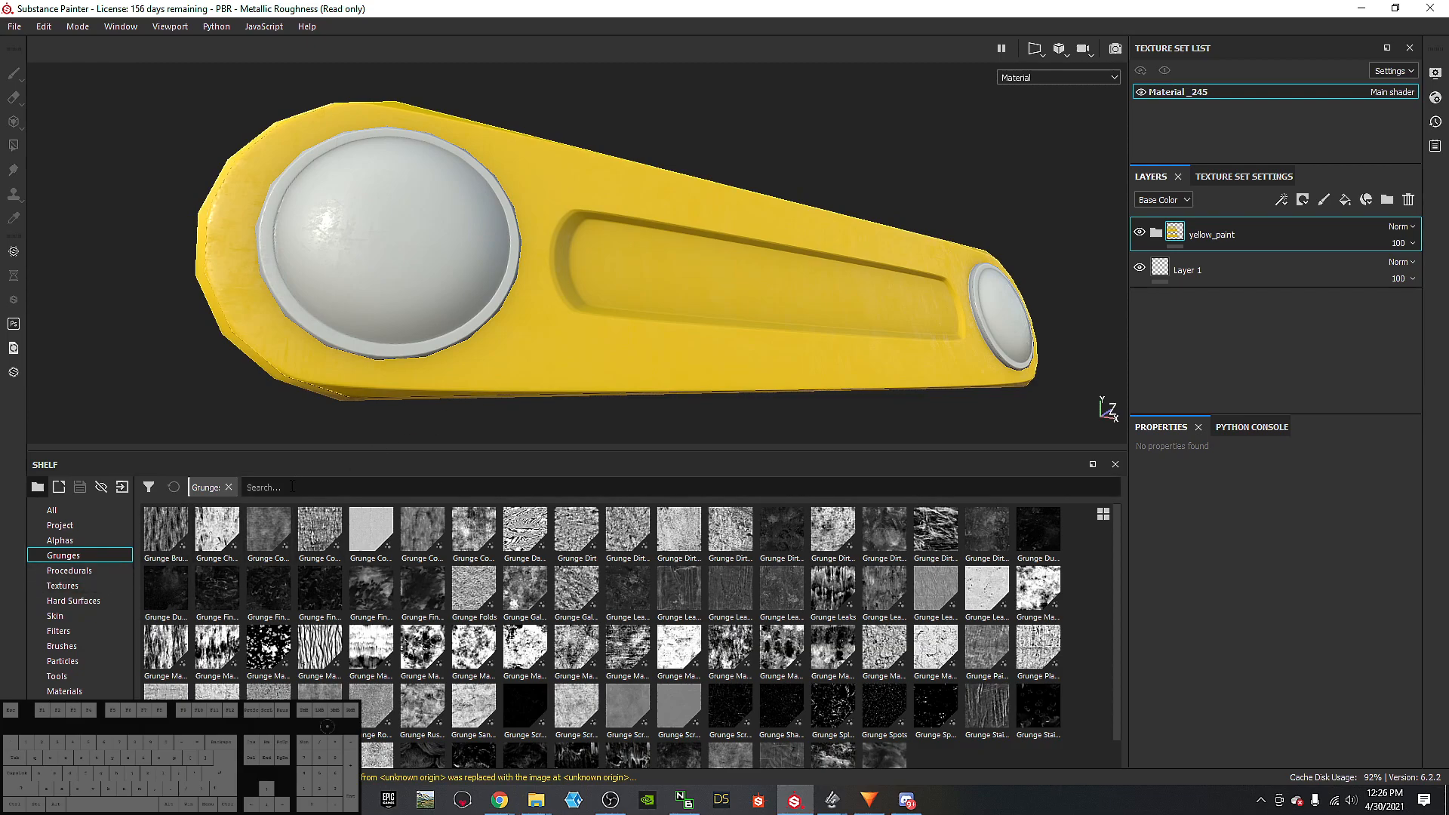
left_click(68, 691)
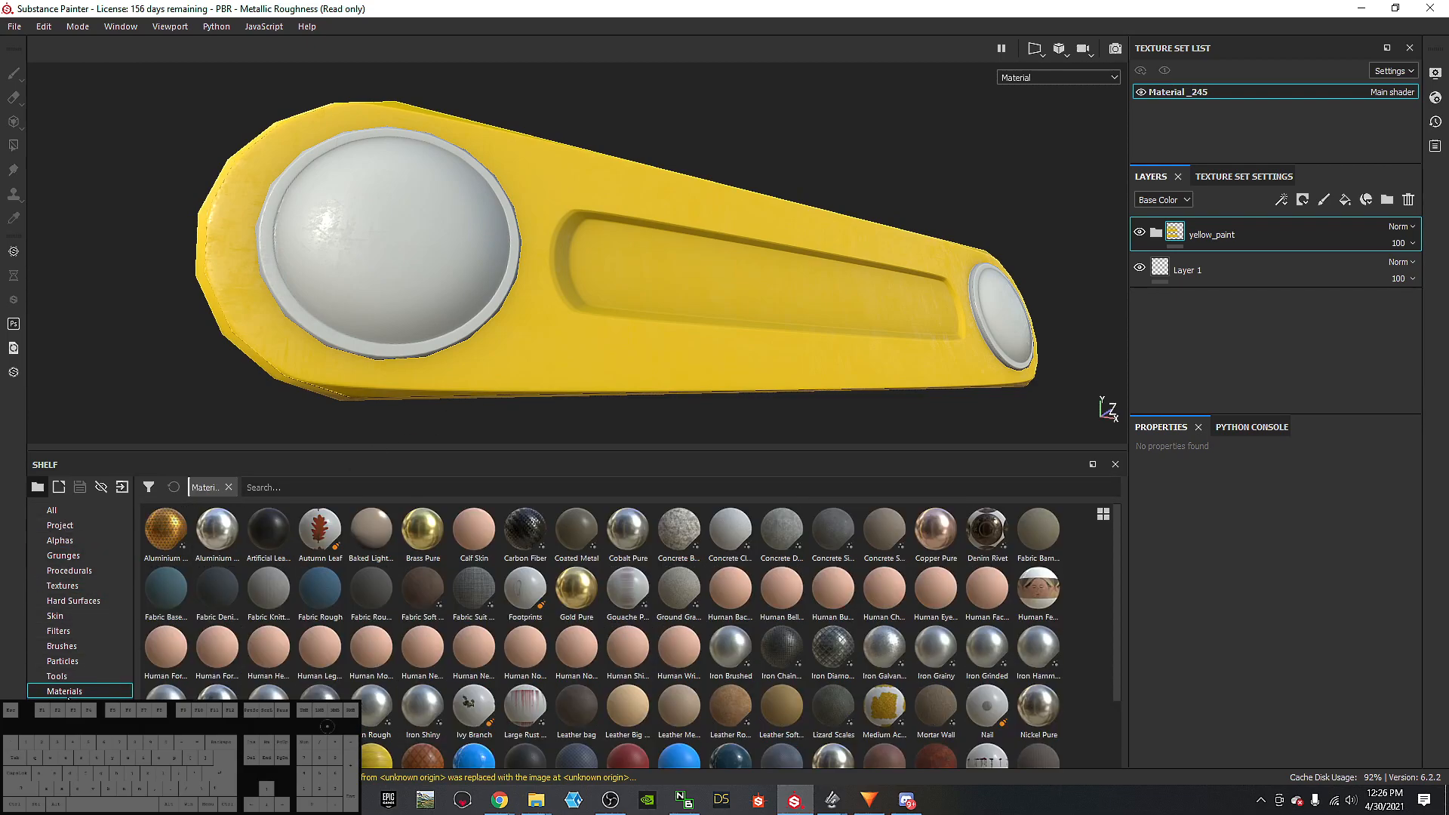
scroll(631, 636, "down", 2)
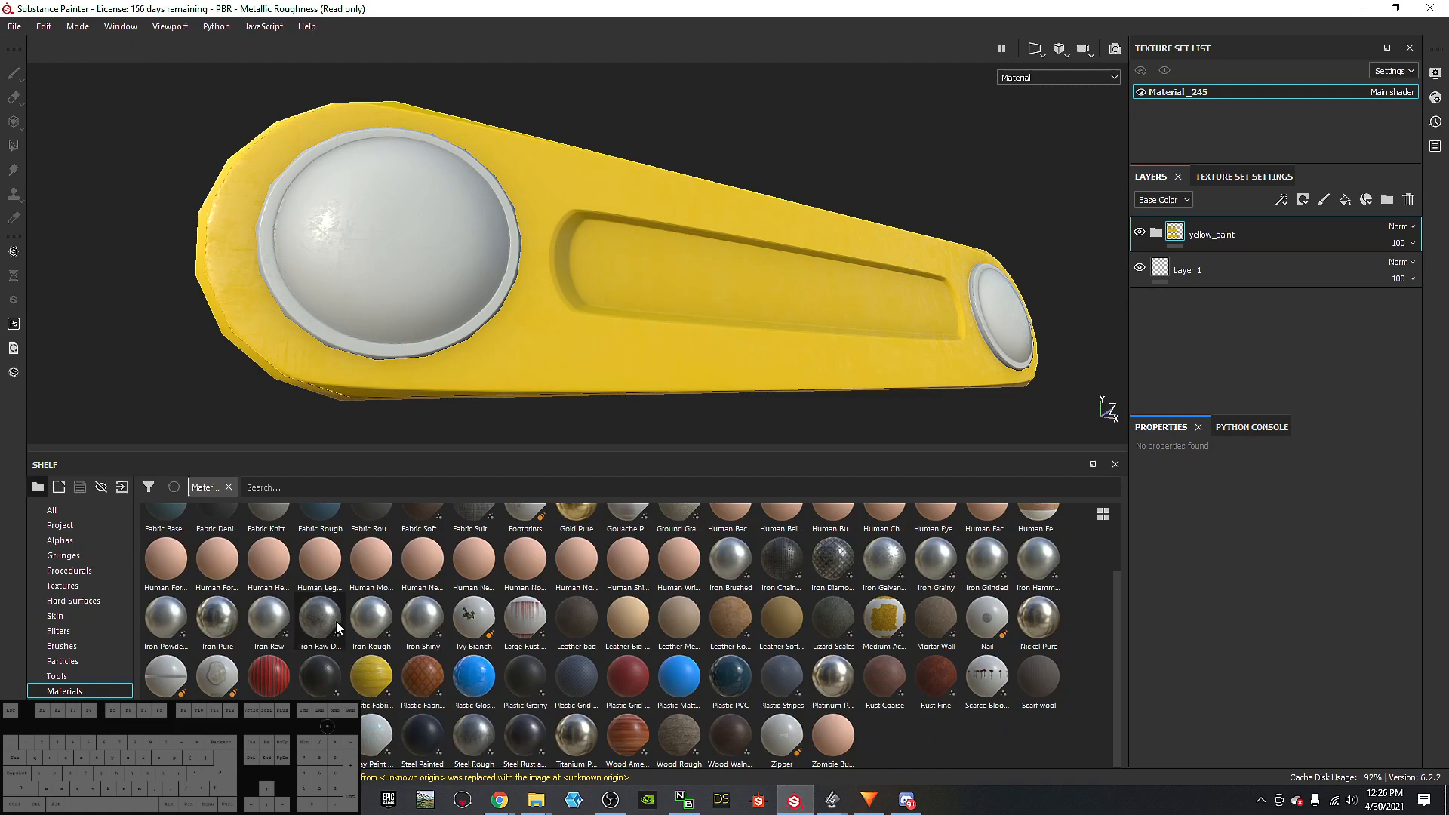
Step: Try the Iron Raw Damaged material as a new layer above the yellow_paint folder
mouse_move(324, 623)
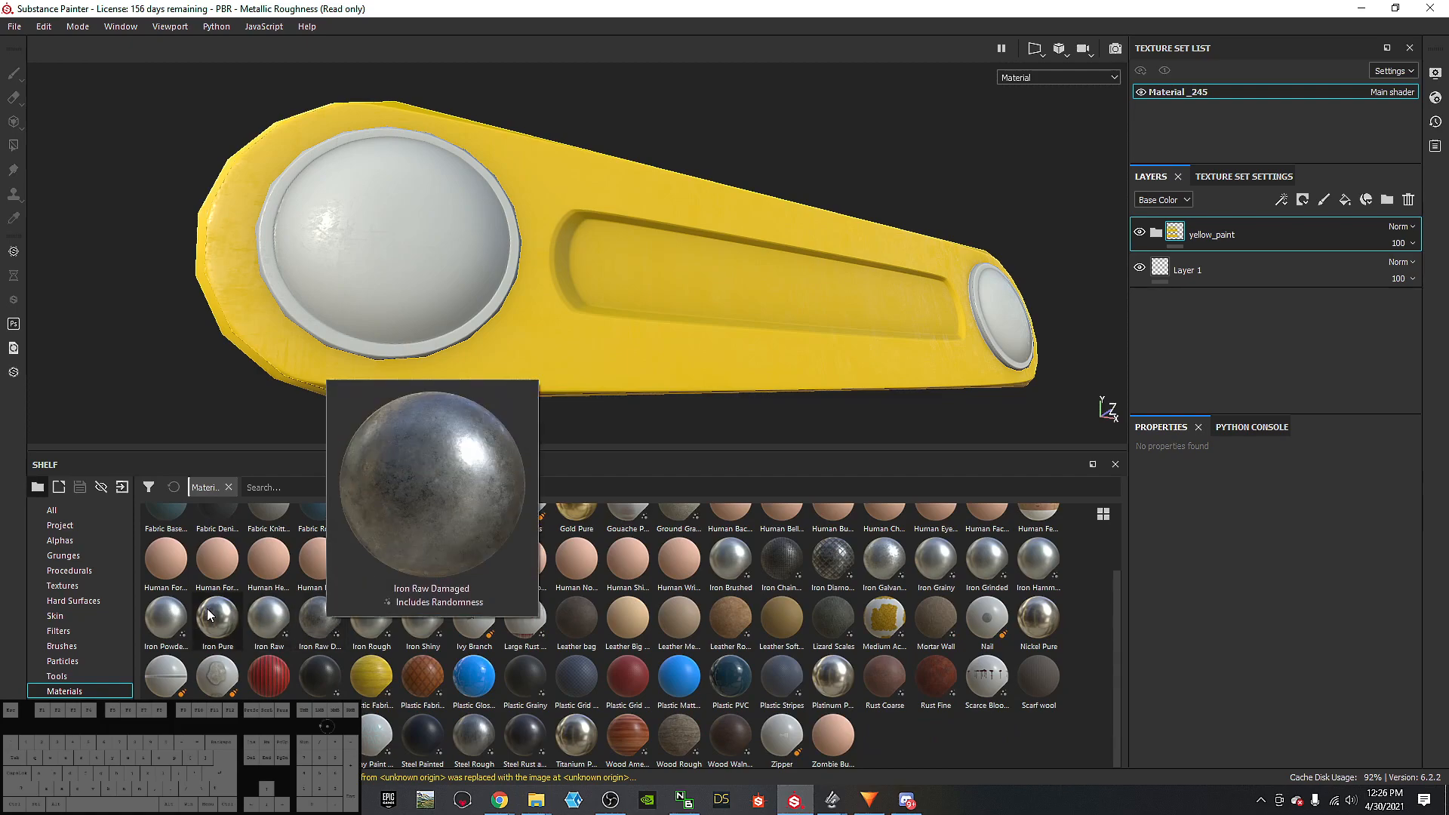
left_click_drag(323, 628, 1210, 222)
left_click_drag(635, 347, 587, 388, "alt")
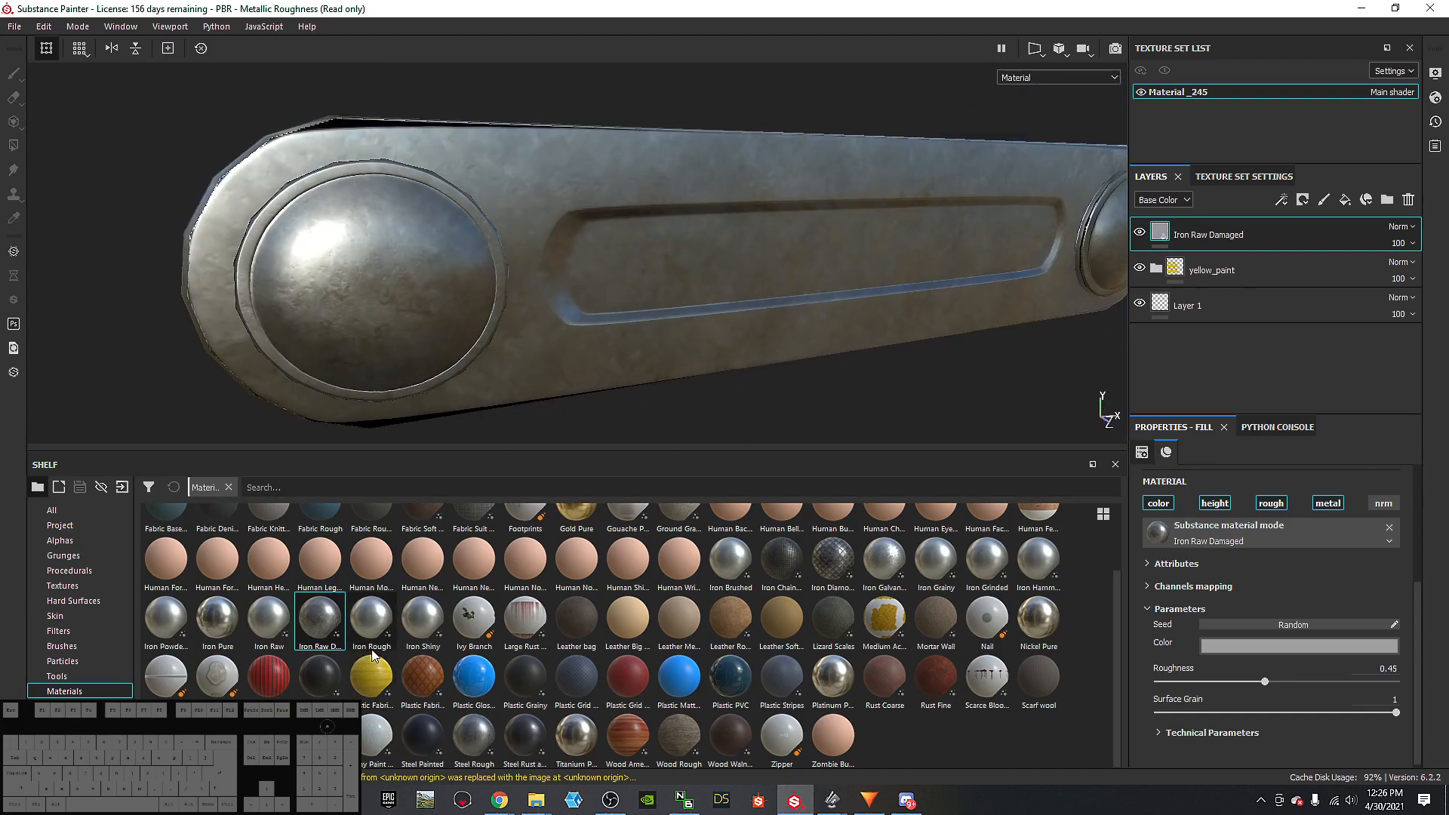
key("ctrl+z")
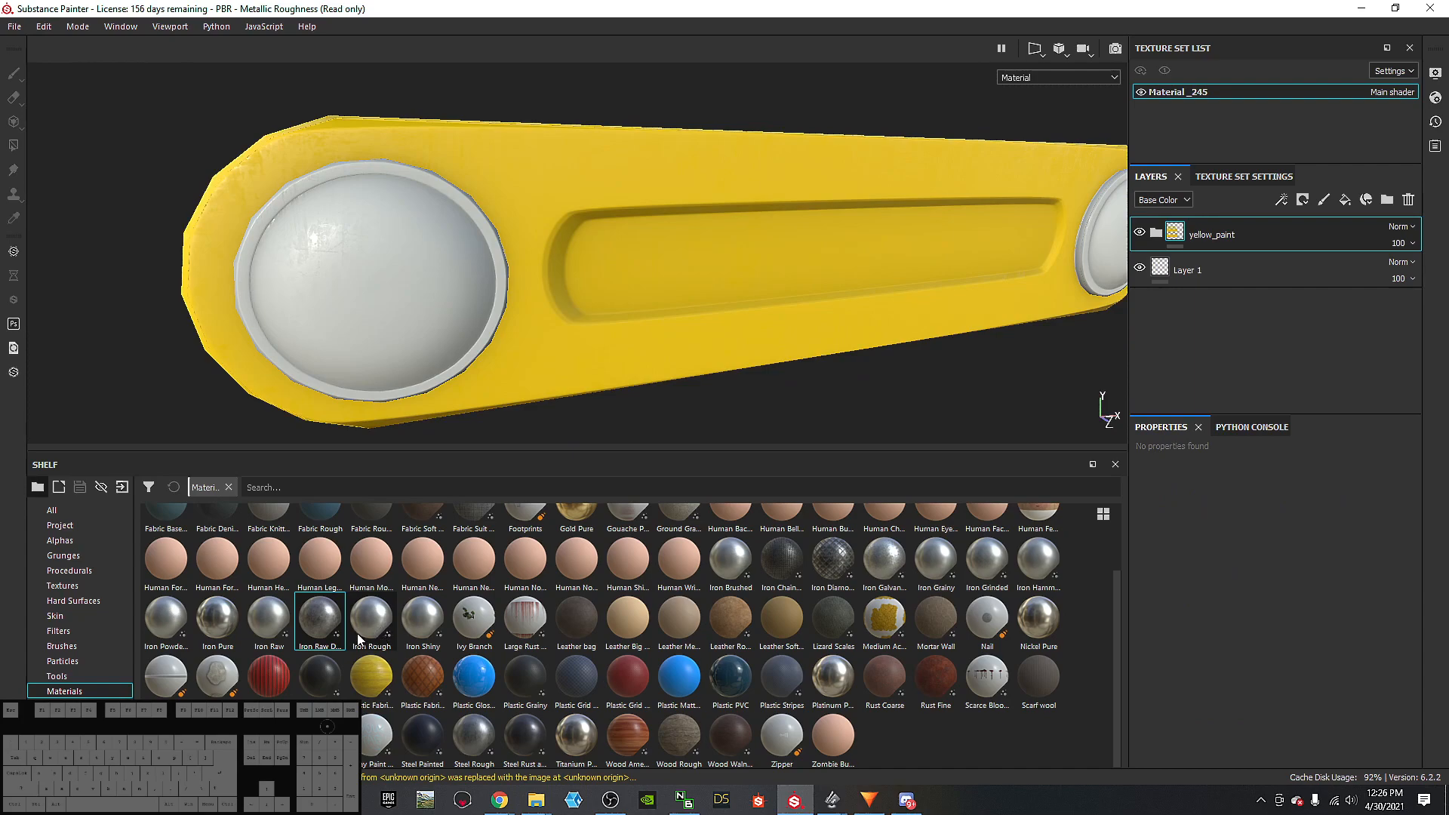
Step: Add the Iron Galvanized material as a new layer above the yellow_paint folder
mouse_move(370, 634)
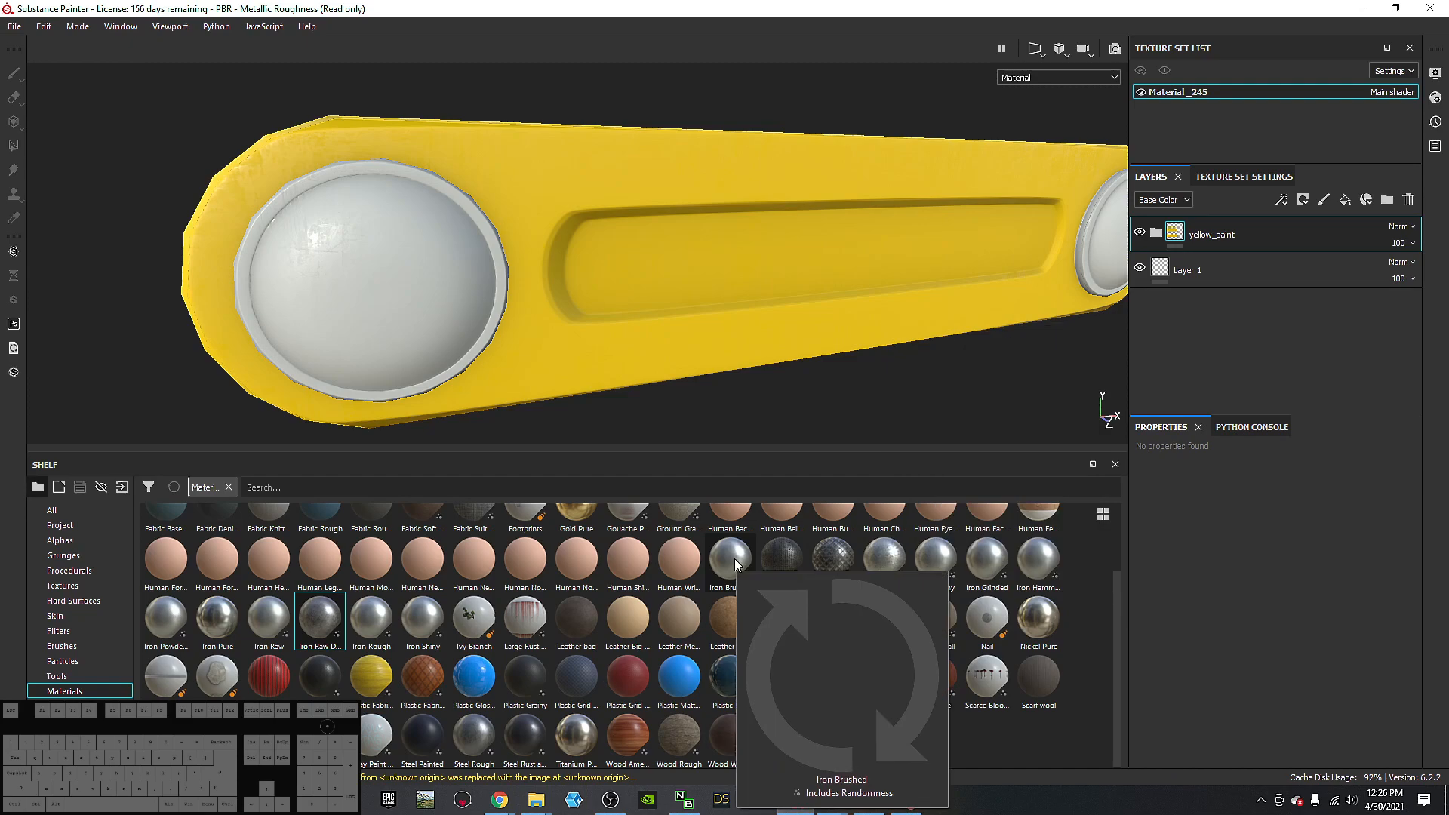
left_click(894, 566)
left_click_drag(894, 566, 1201, 224)
left_click_drag(642, 335, 494, 385, "alt")
right_click_drag(482, 302, 521, 243, "shift")
scroll(511, 307, "down", 8)
left_click_drag(514, 317, 626, 280, "alt")
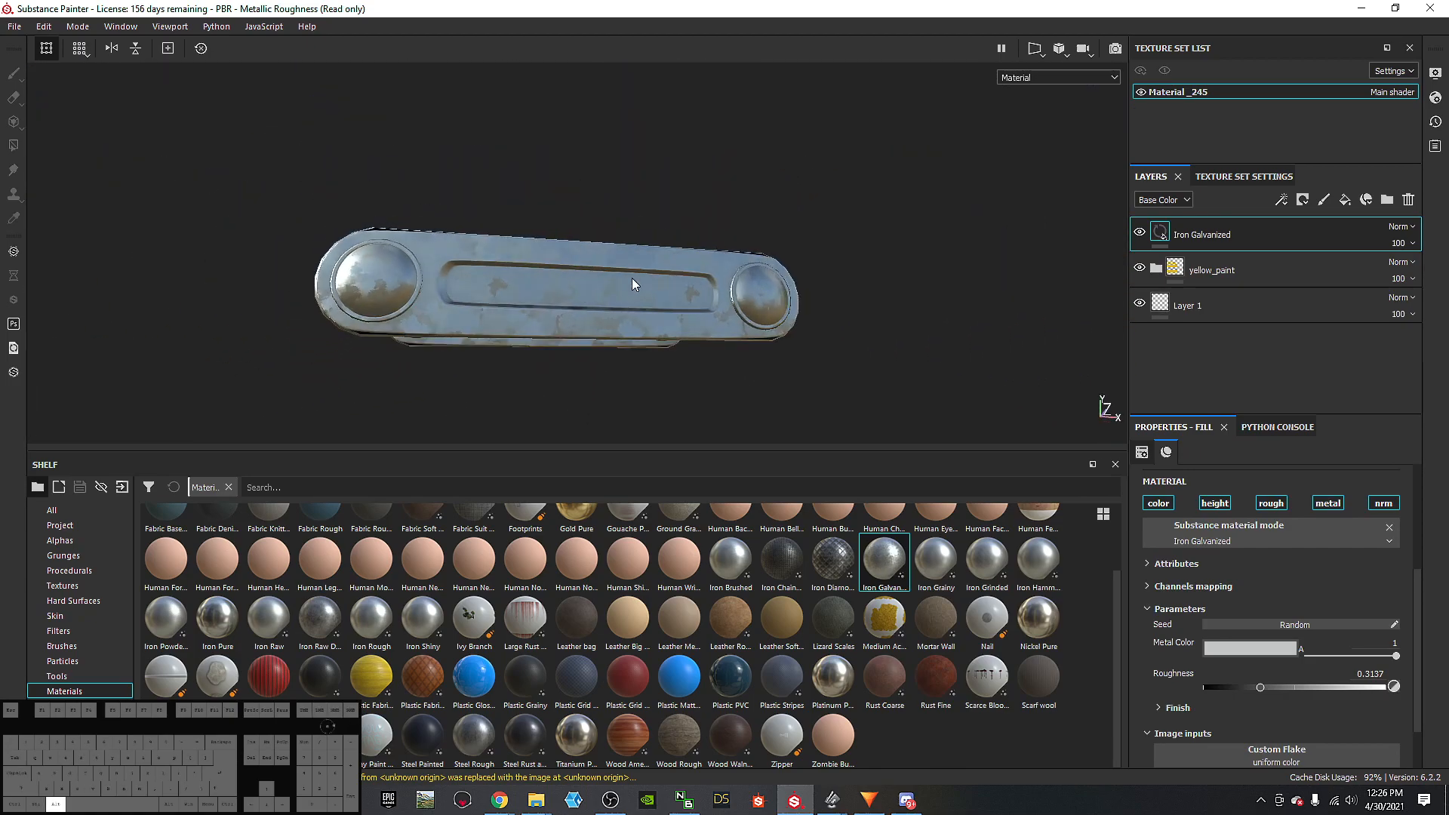
Step: Set the Iron Galvanized layer's UV scale to 2.79 and its projection to Tri-planar projection
scroll(1190, 589, "down", 1)
scroll(1200, 566, "up", 4)
left_click_drag(1240, 592, 1247, 594)
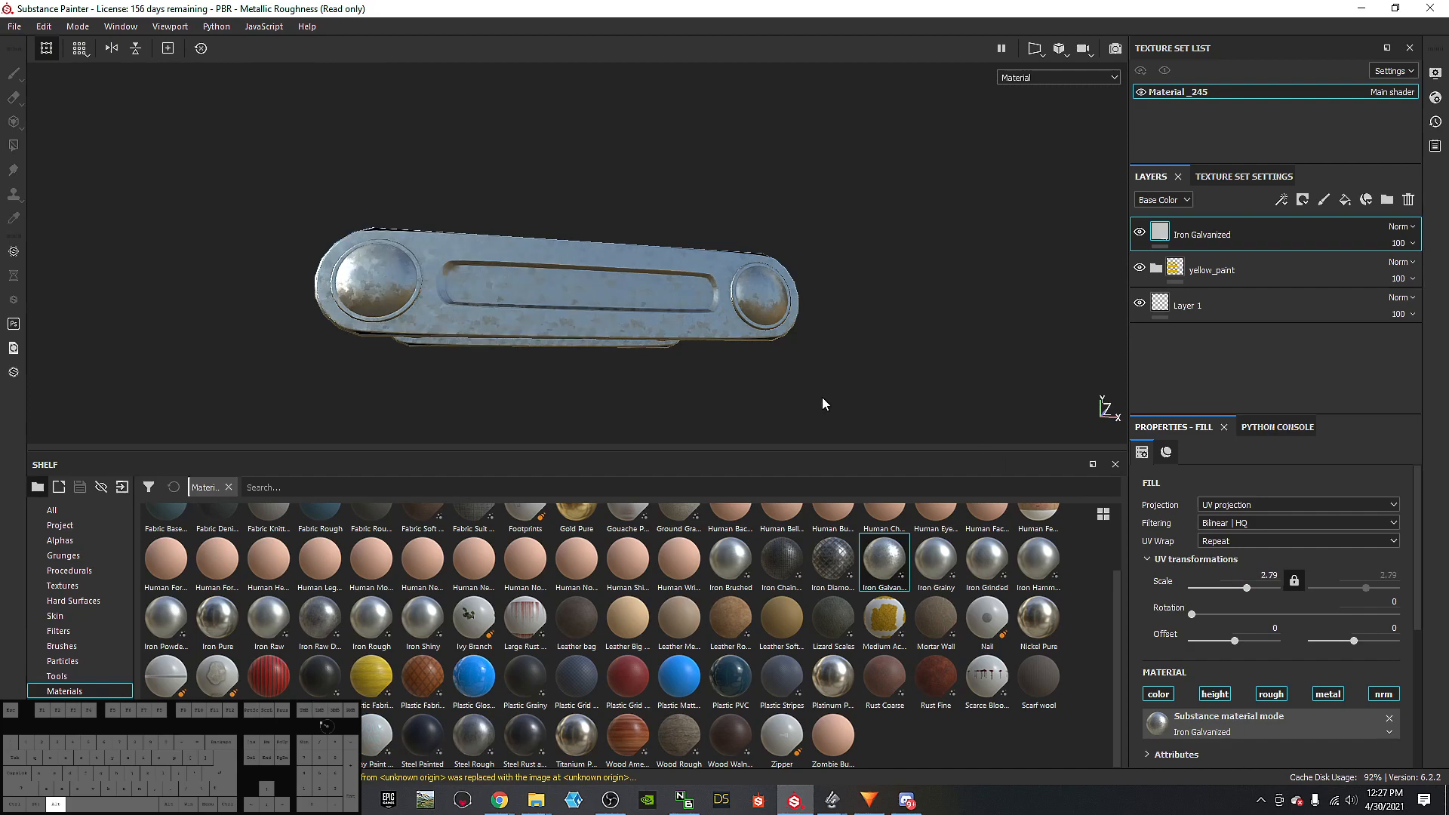
left_click_drag(854, 410, 809, 415, "alt")
scroll(425, 288, "up", 5)
right_click_drag(433, 286, 761, 289, "shift")
left_click(1228, 504)
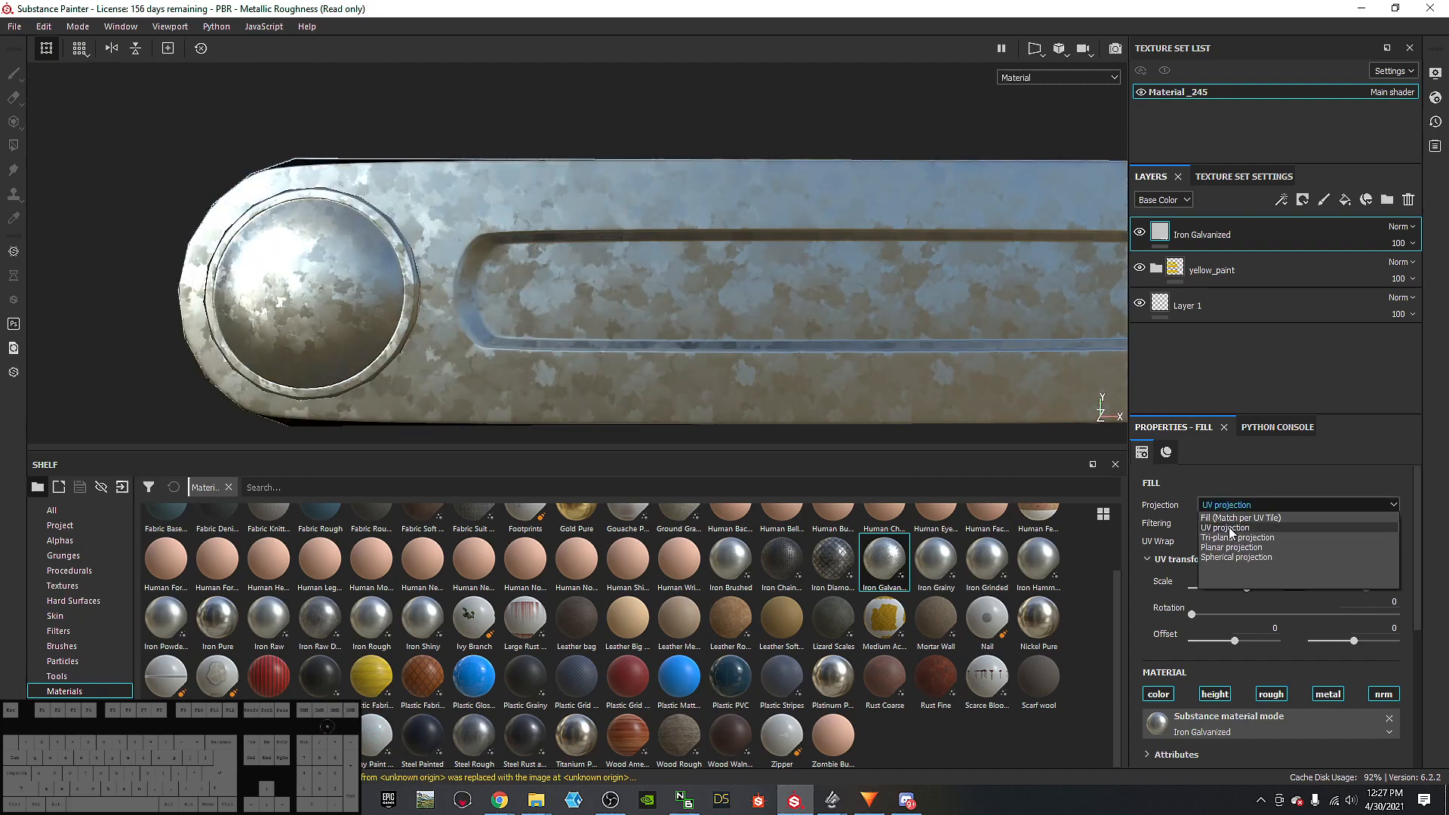
left_click(1236, 540)
Step: Add a black mask to the Iron Galvanized layer
scroll(621, 350, "down", 3)
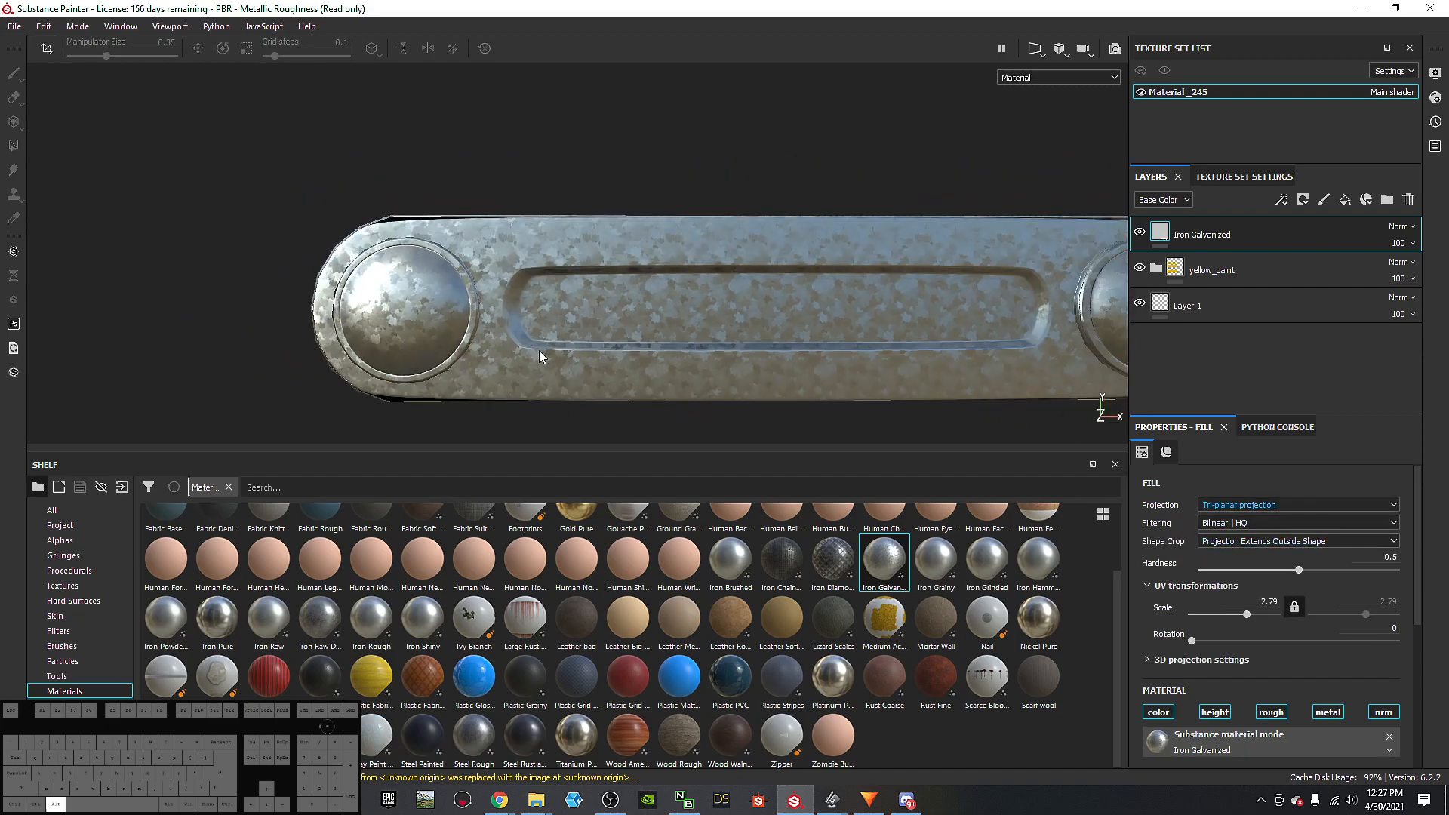
left_click_drag(550, 352, 555, 343, "alt")
right_click_drag(553, 342, 576, 303, "shift")
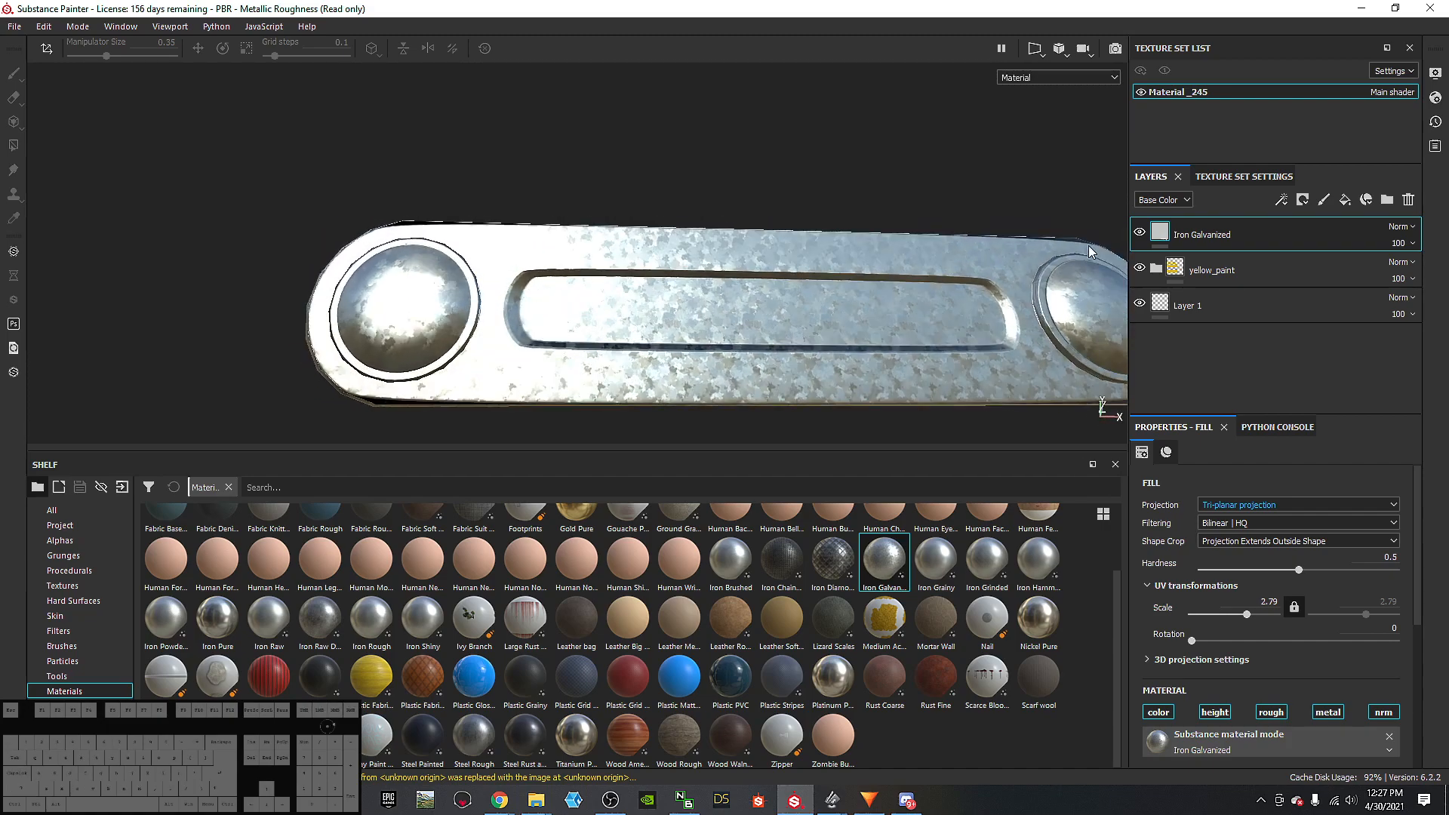
right_click(1212, 236)
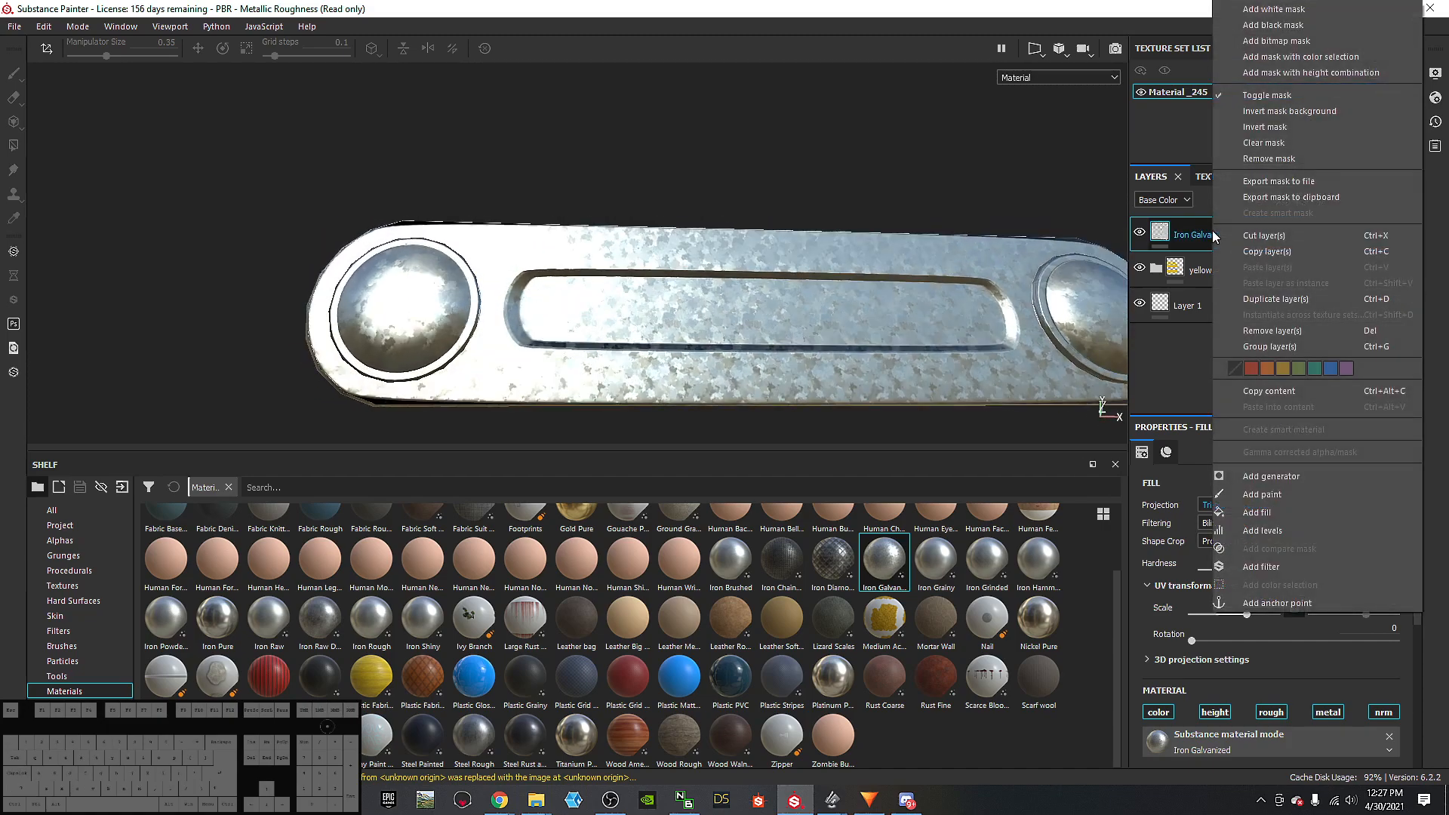
left_click(1280, 26)
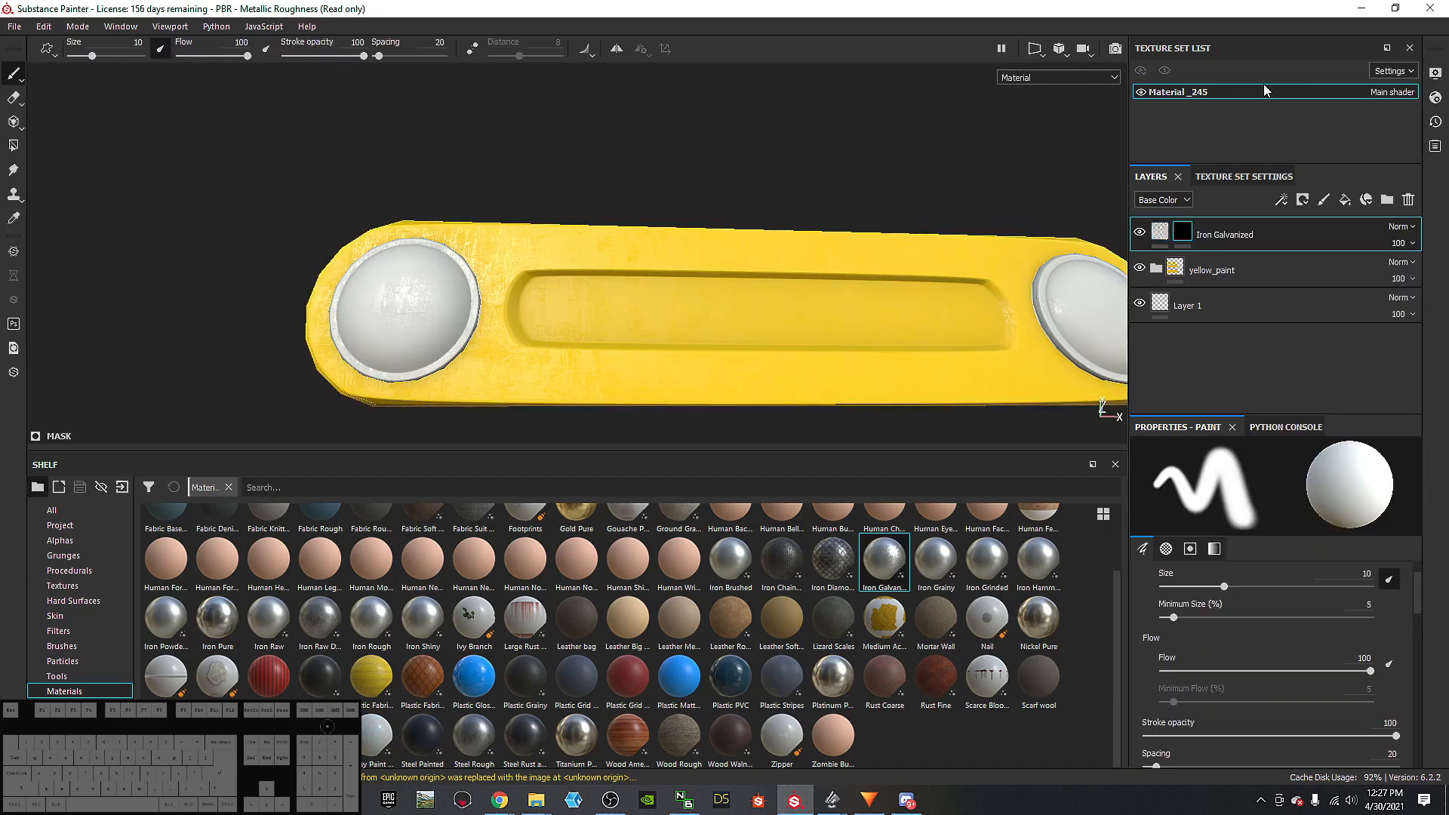
right_click(1186, 238)
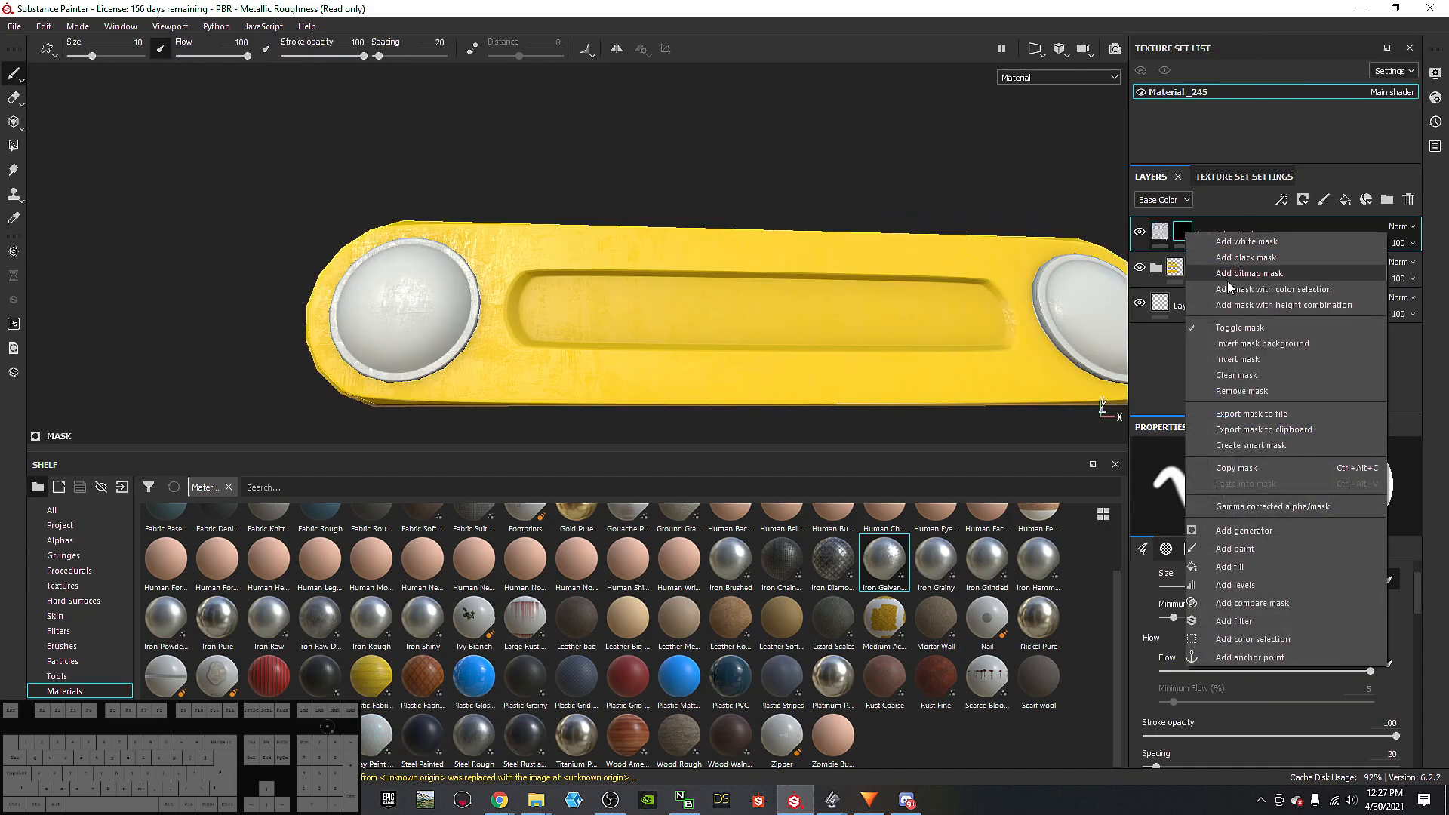
left_click(1244, 625)
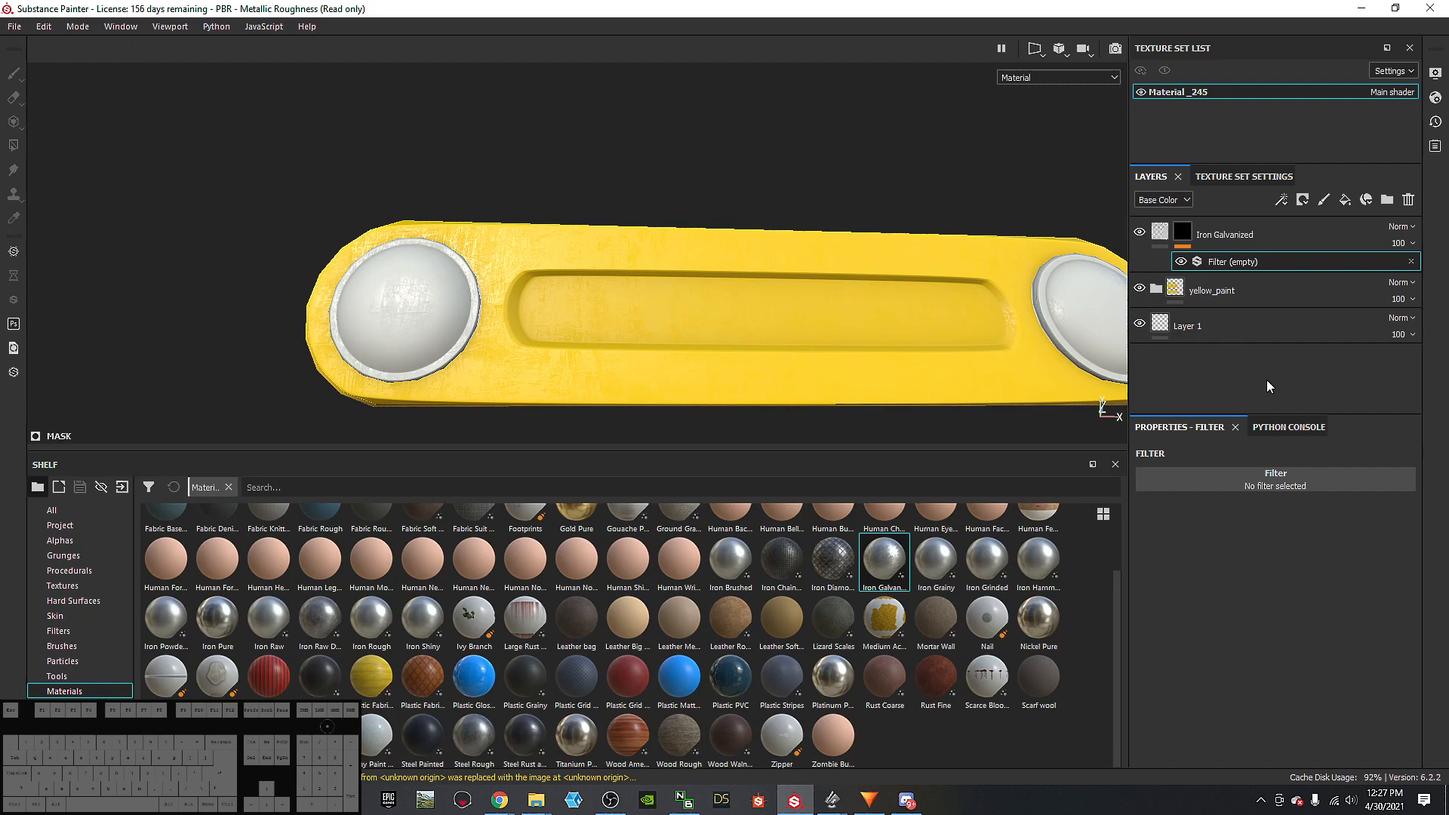
left_click(1277, 480)
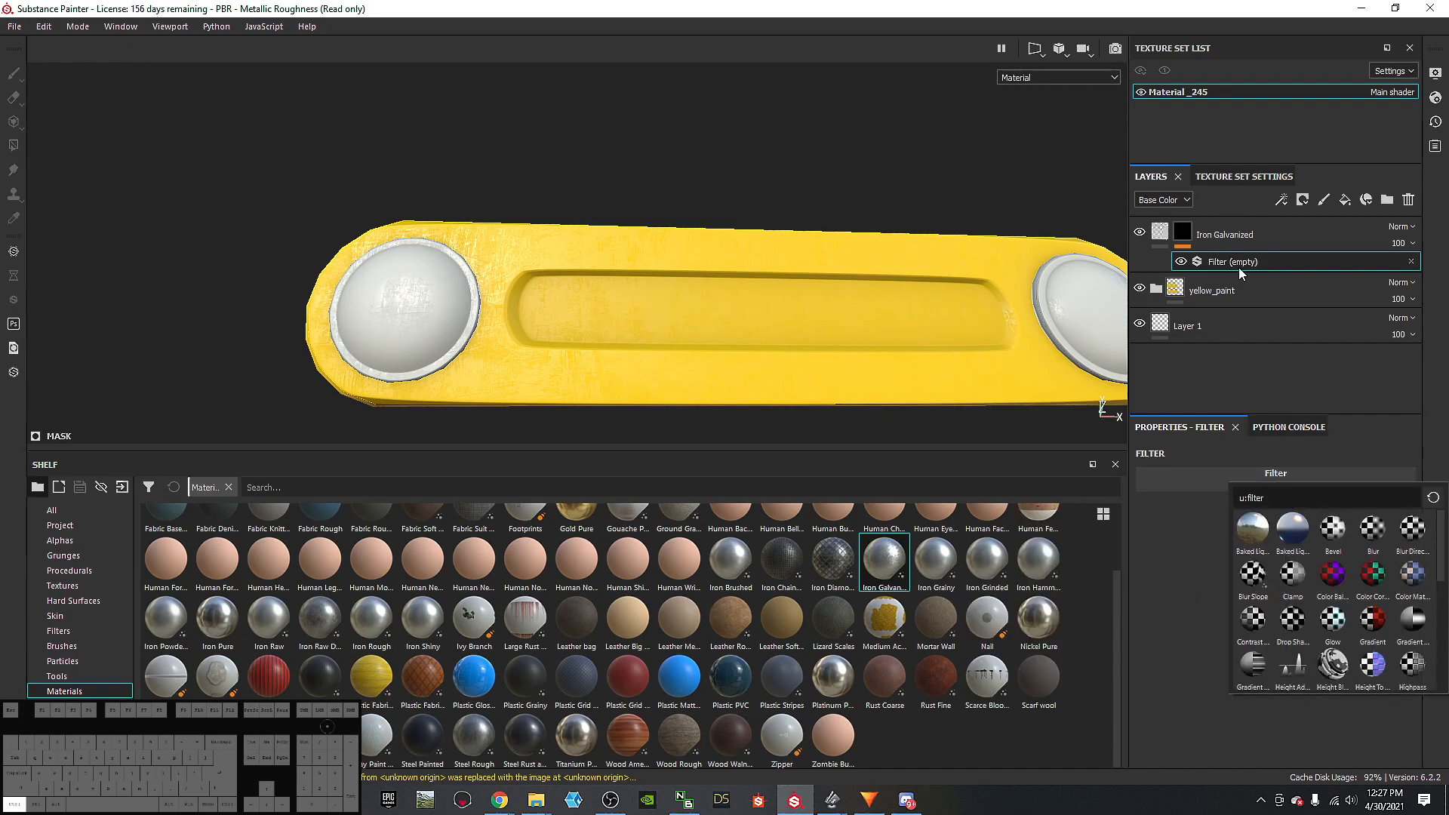
left_click(1410, 262)
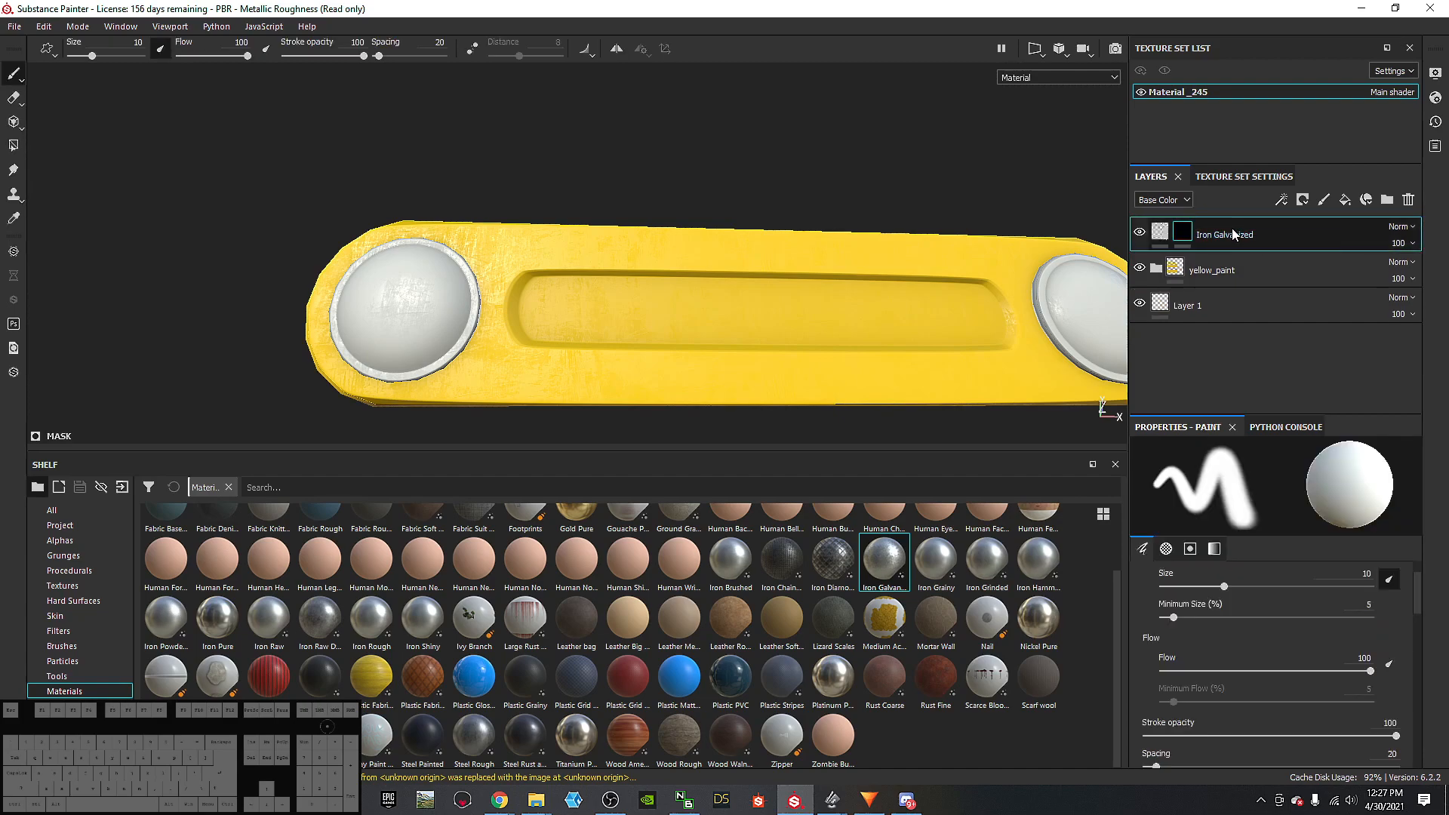
Step: Add a Metal Edge Wear generator to the Iron Galvanized layer's mask
right_click(1191, 237)
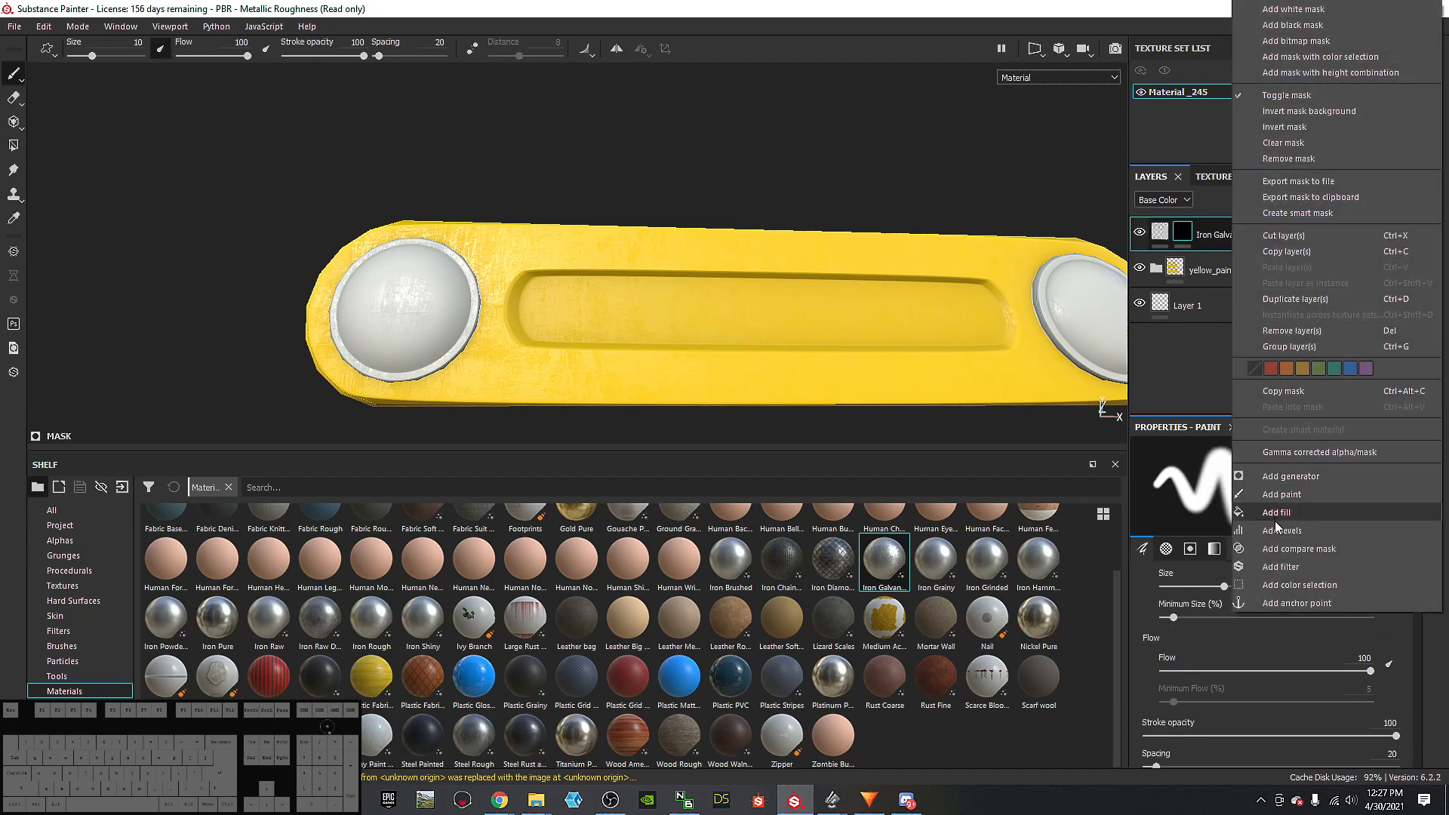
left_click(1286, 478)
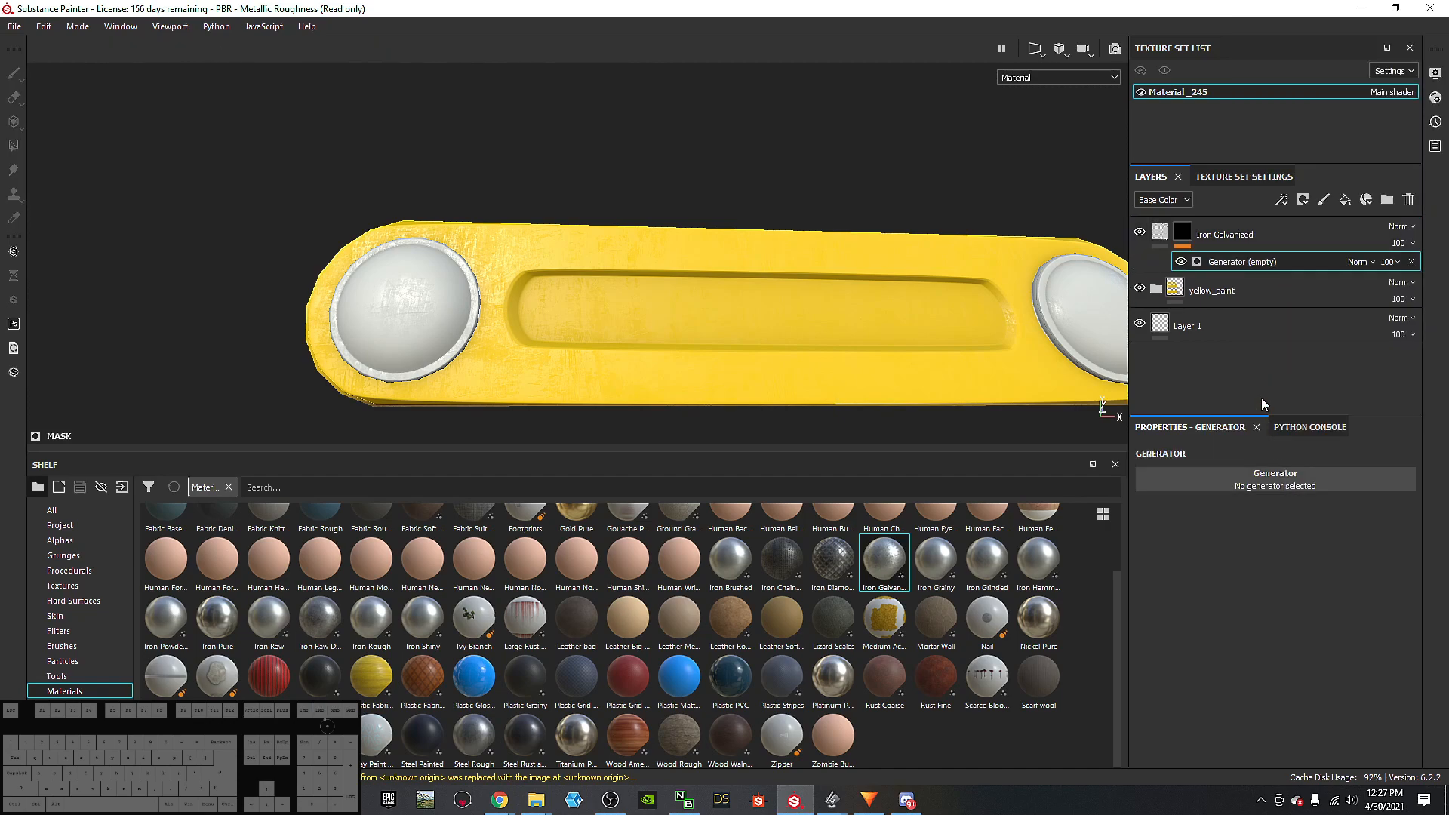
left_click(1300, 480)
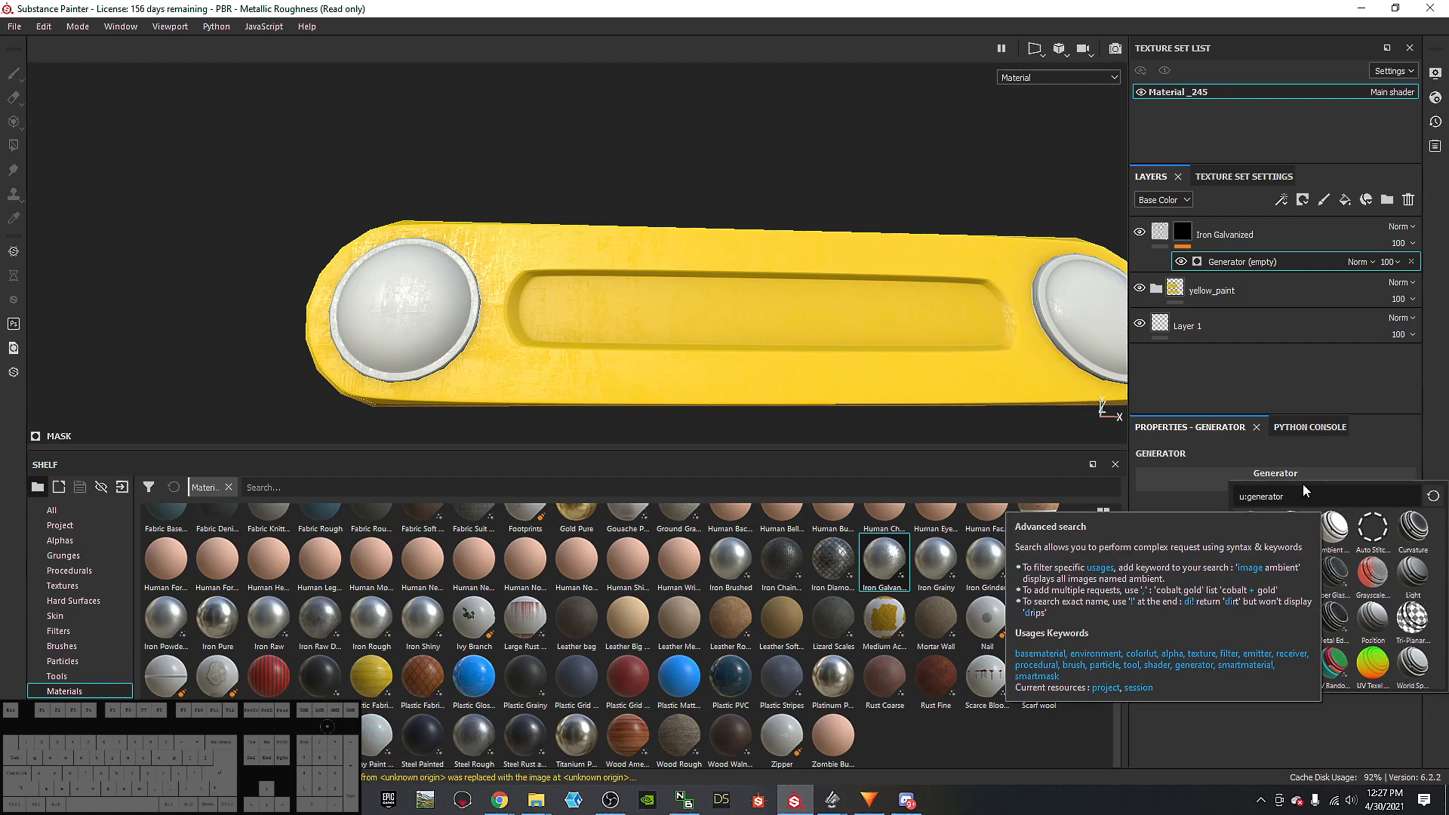
left_click(1332, 621)
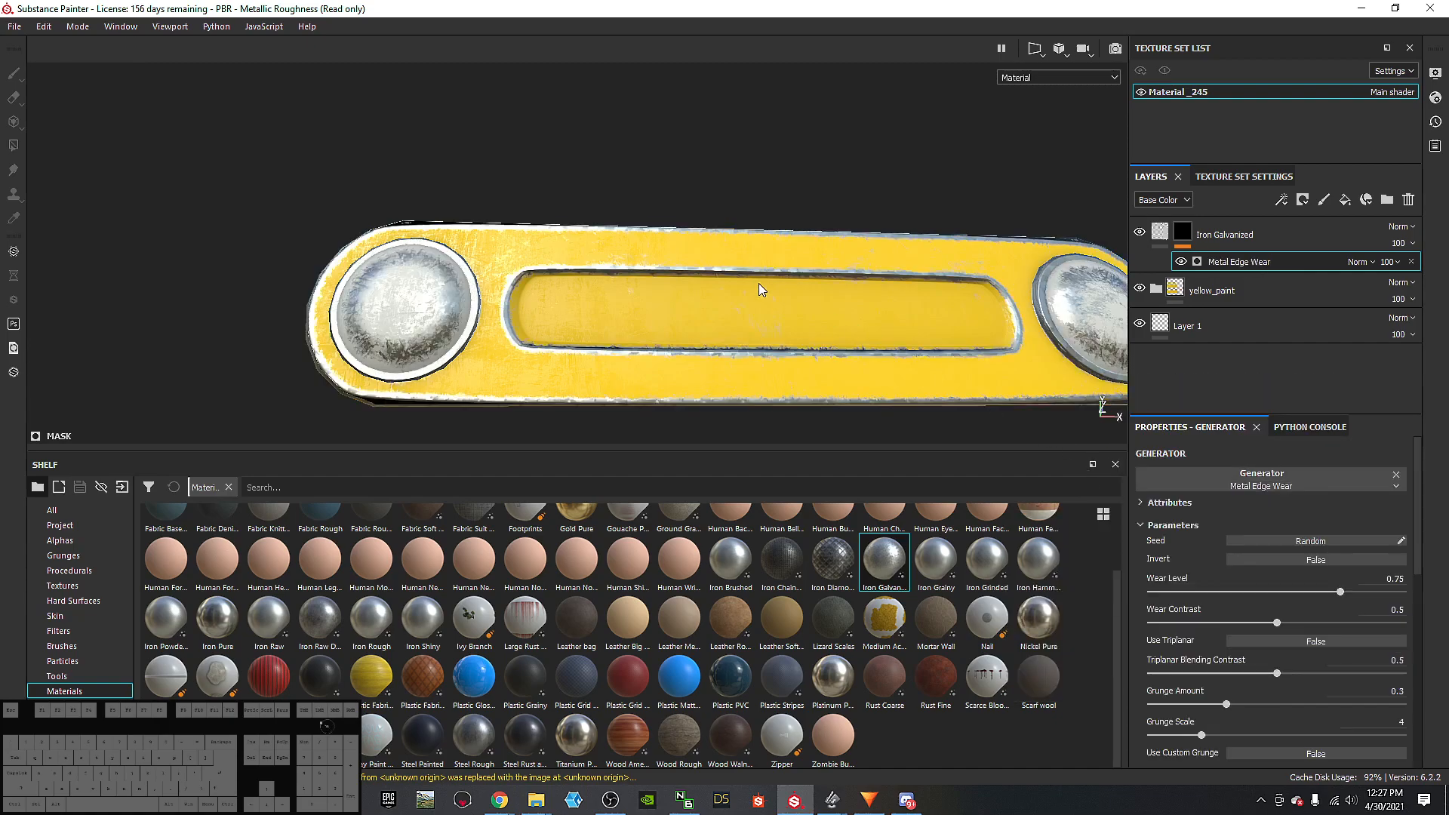
left_click_drag(562, 315, 575, 350, "alt")
scroll(708, 304, "down", 2)
scroll(633, 295, "up", 5)
mouse_move(450, 283)
left_mouse_down("alt")
mouse_move(599, 249)
mouse_move(637, 301)
mouse_move(755, 286)
left_mouse_up("alt")
left_click(1182, 231)
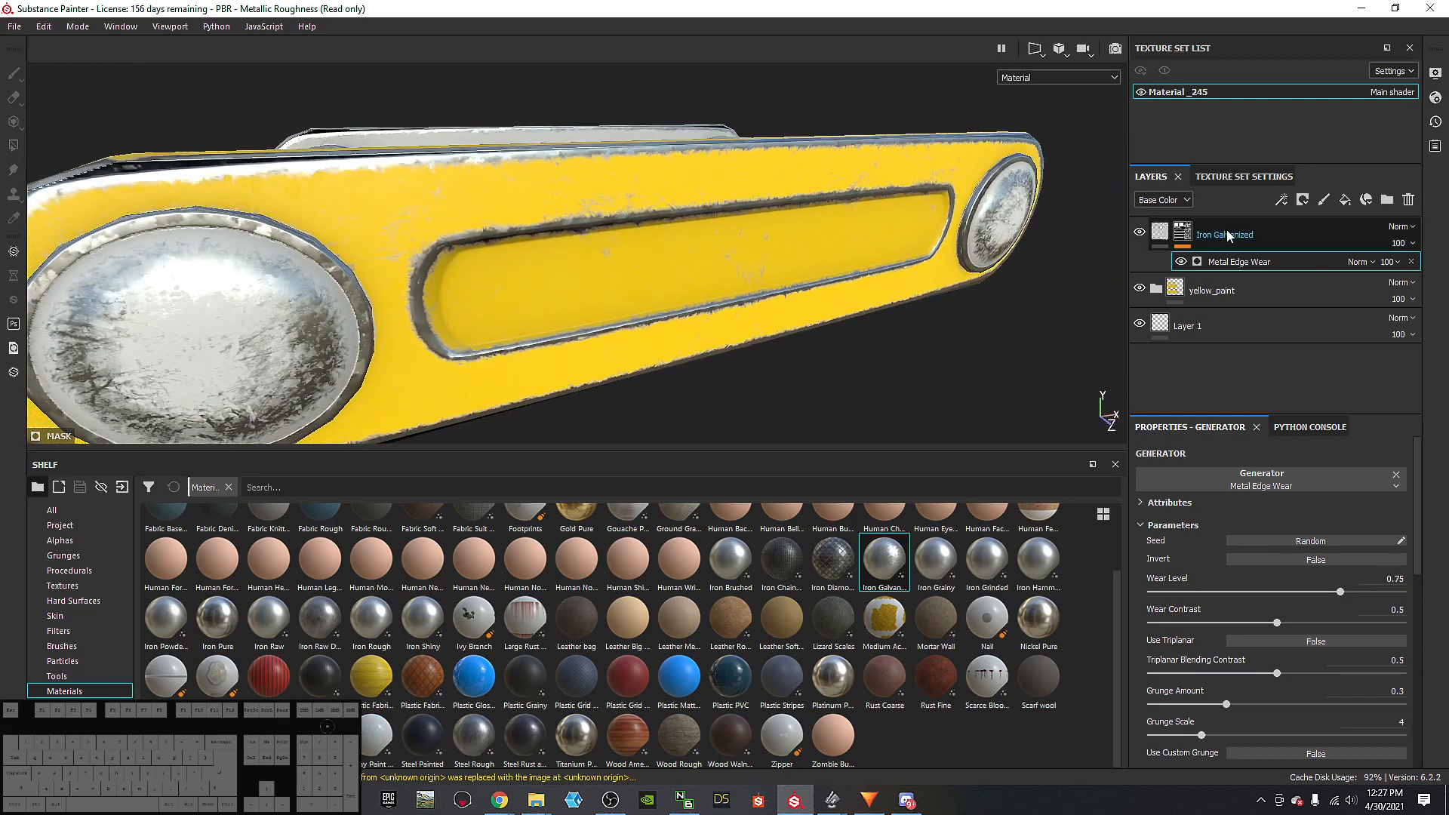
left_click_drag(634, 349, 496, 267, "alt")
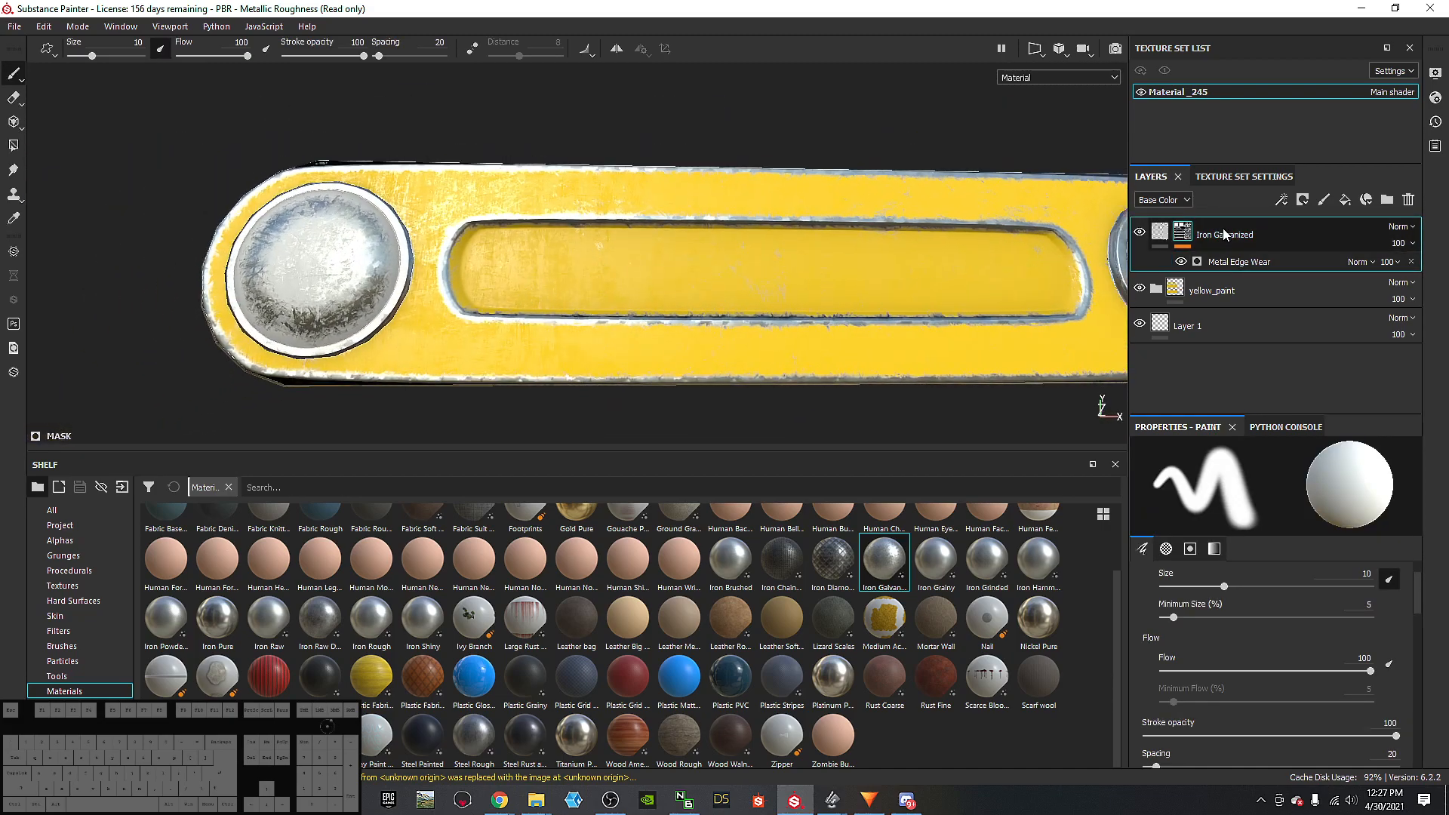
Step: Mask the yellow_paint folder with a color selection that picks the purple side-panel color from the ID map
left_click(1193, 292)
right_click(1193, 292)
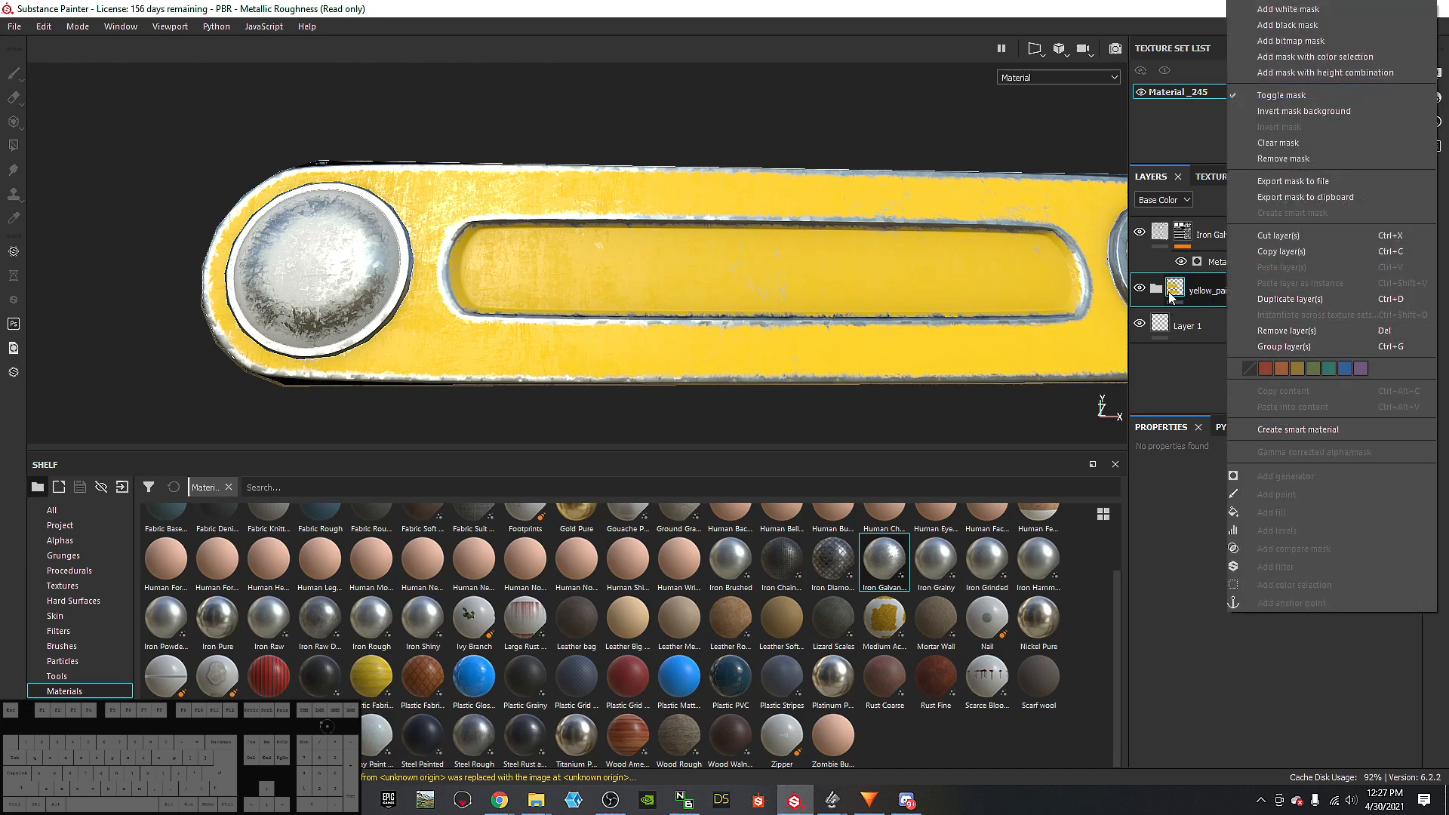
left_click(1195, 291)
right_click(1195, 291)
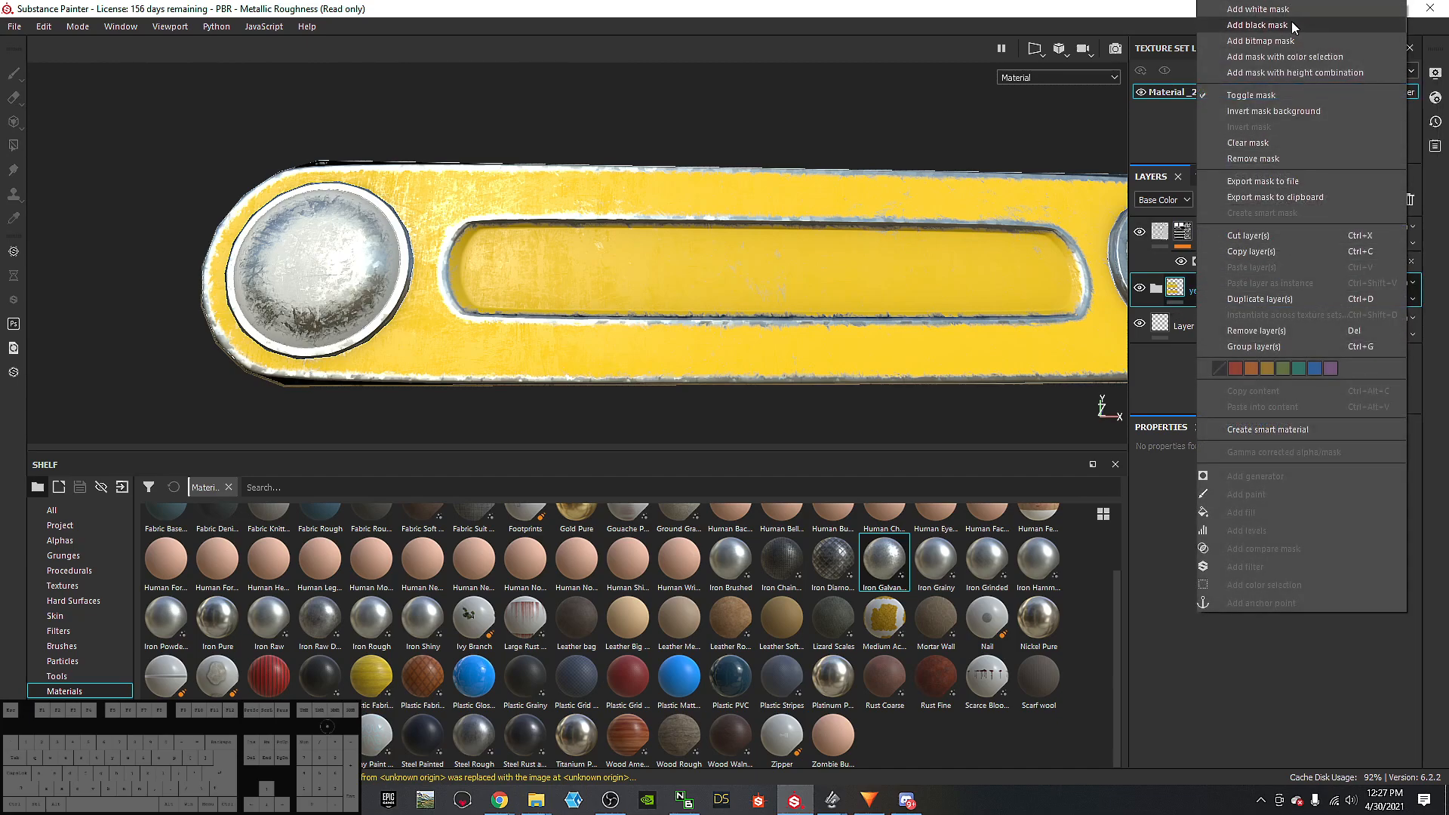
left_click(1307, 58)
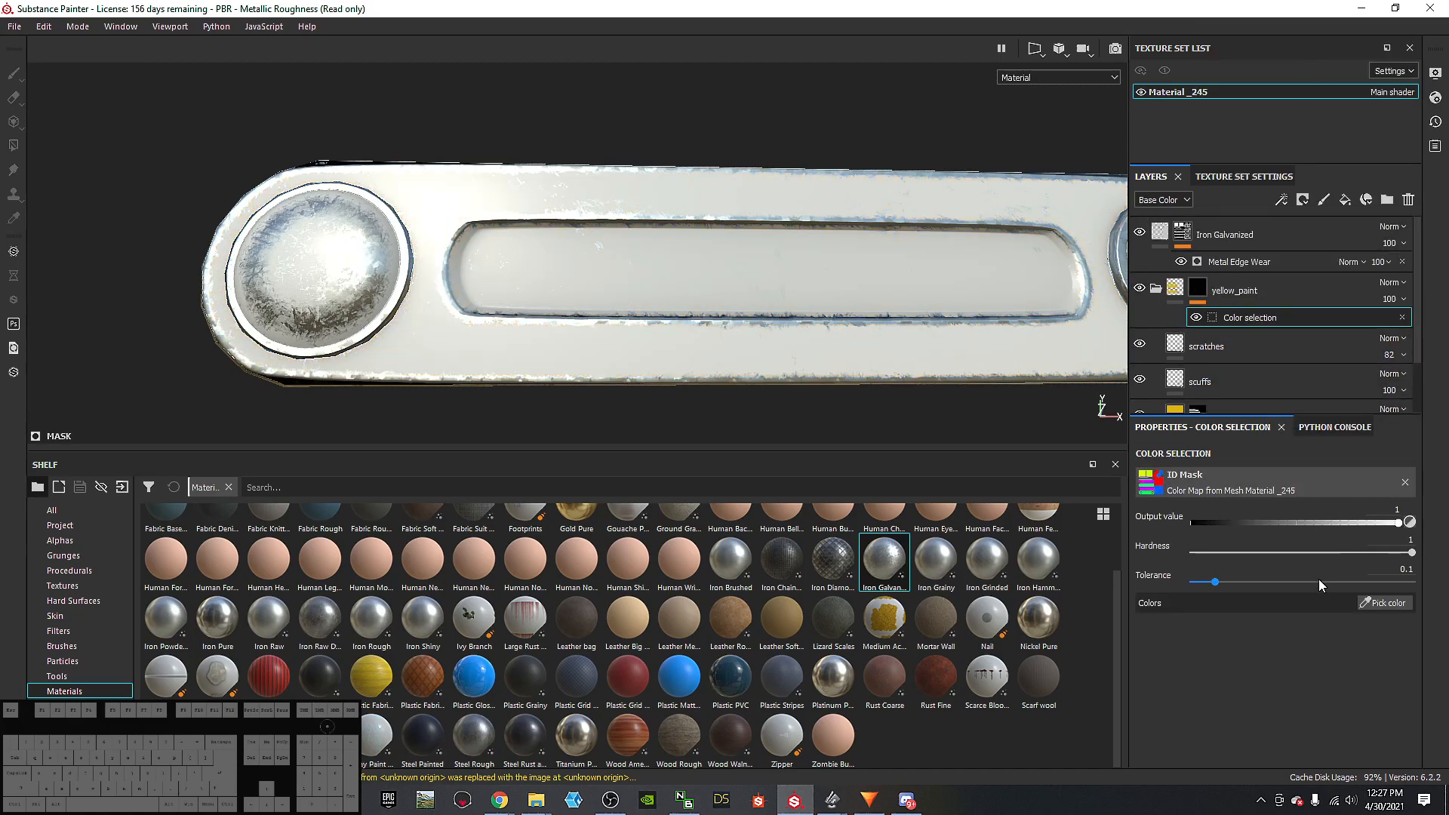
left_click(1389, 604)
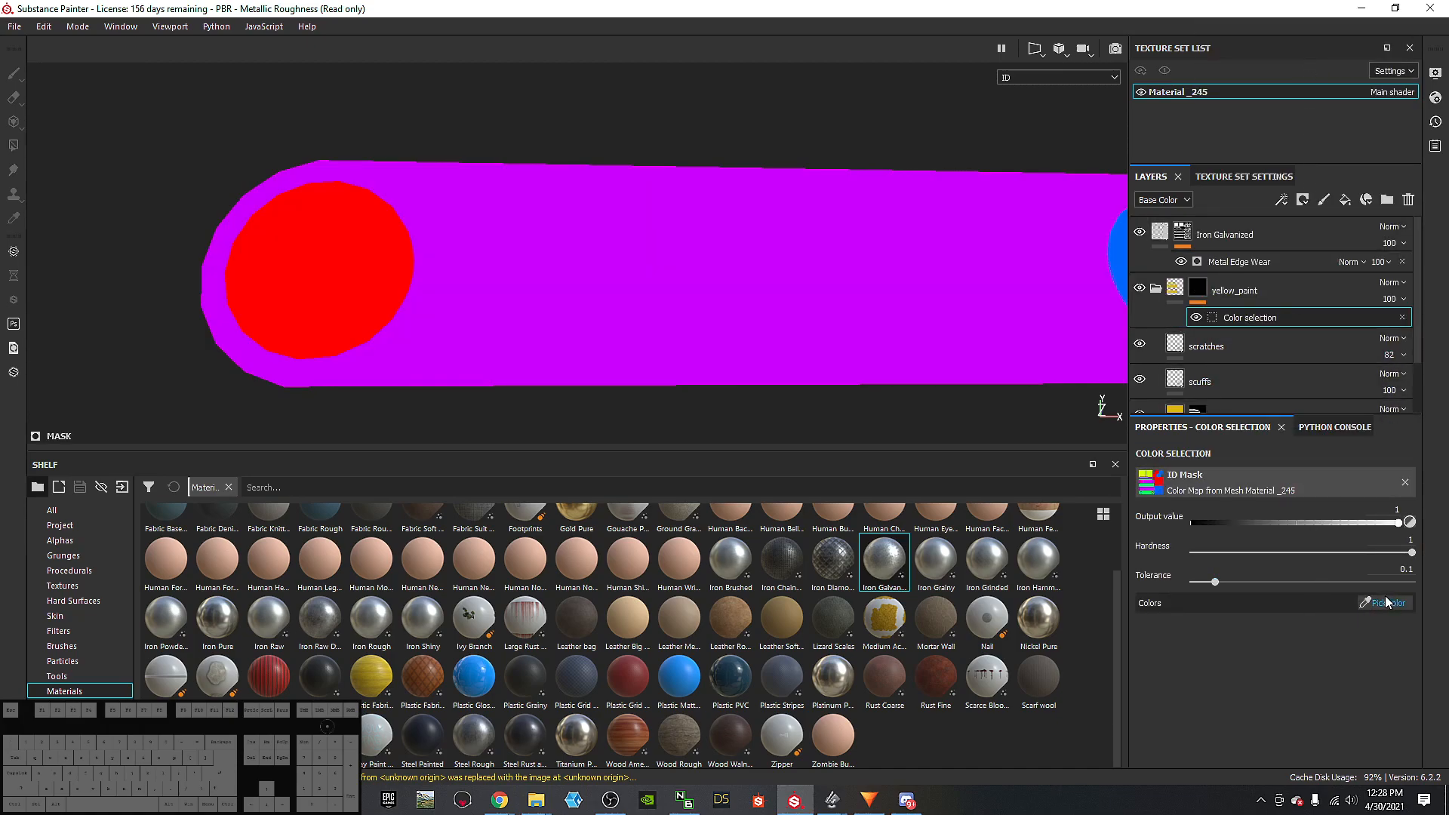
left_click(689, 298)
left_click_drag(687, 338, 881, 392, "alt")
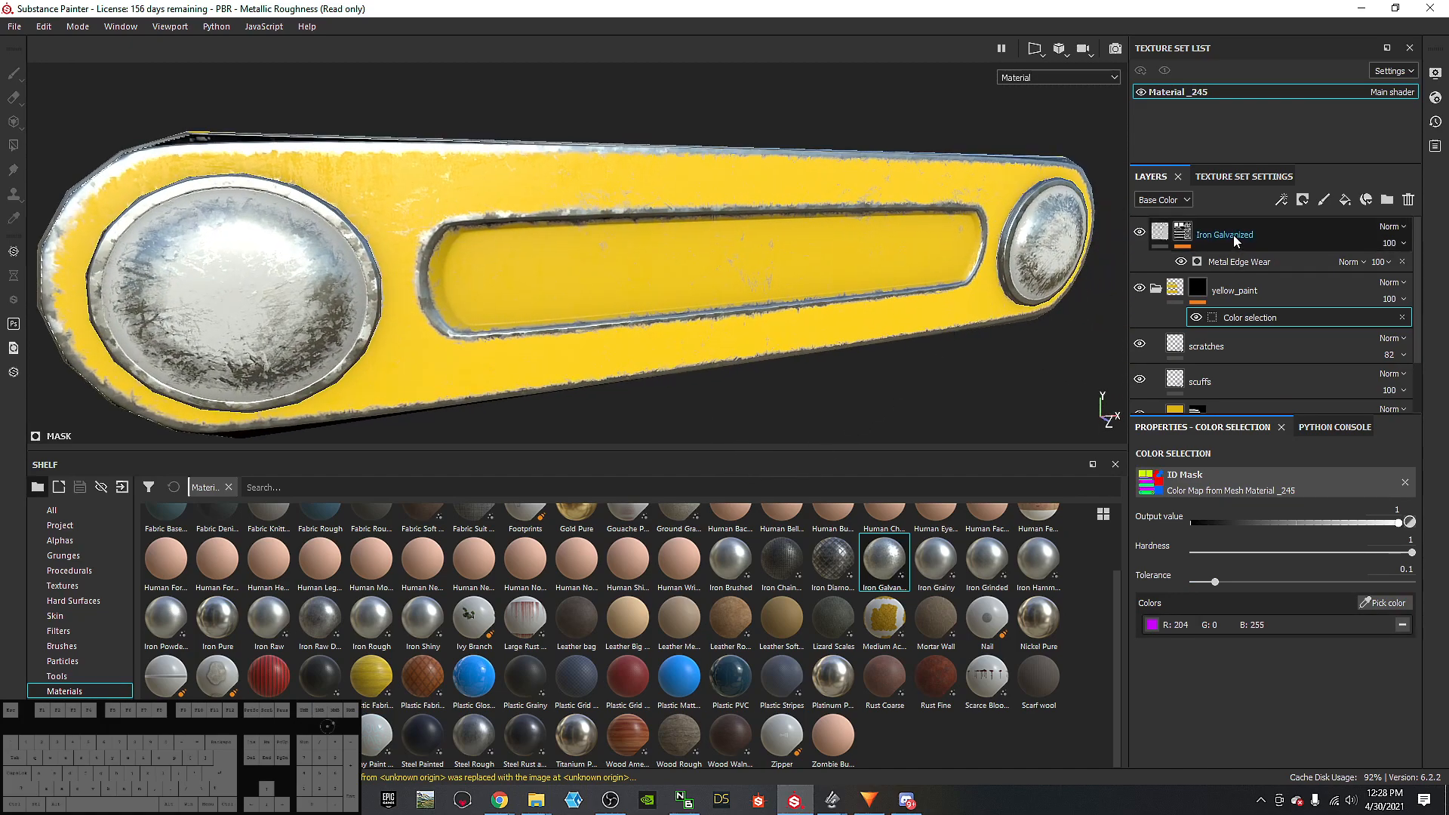
Step: Move the Iron Galvanized layer into the yellow_paint folder, above the scratches layer
left_click_drag(1238, 247, 1236, 334)
mouse_move(792, 285)
left_mouse_down("alt")
mouse_move(677, 290)
mouse_move(657, 398)
mouse_move(805, 333)
left_mouse_up("alt")
scroll(650, 282, "down", 5)
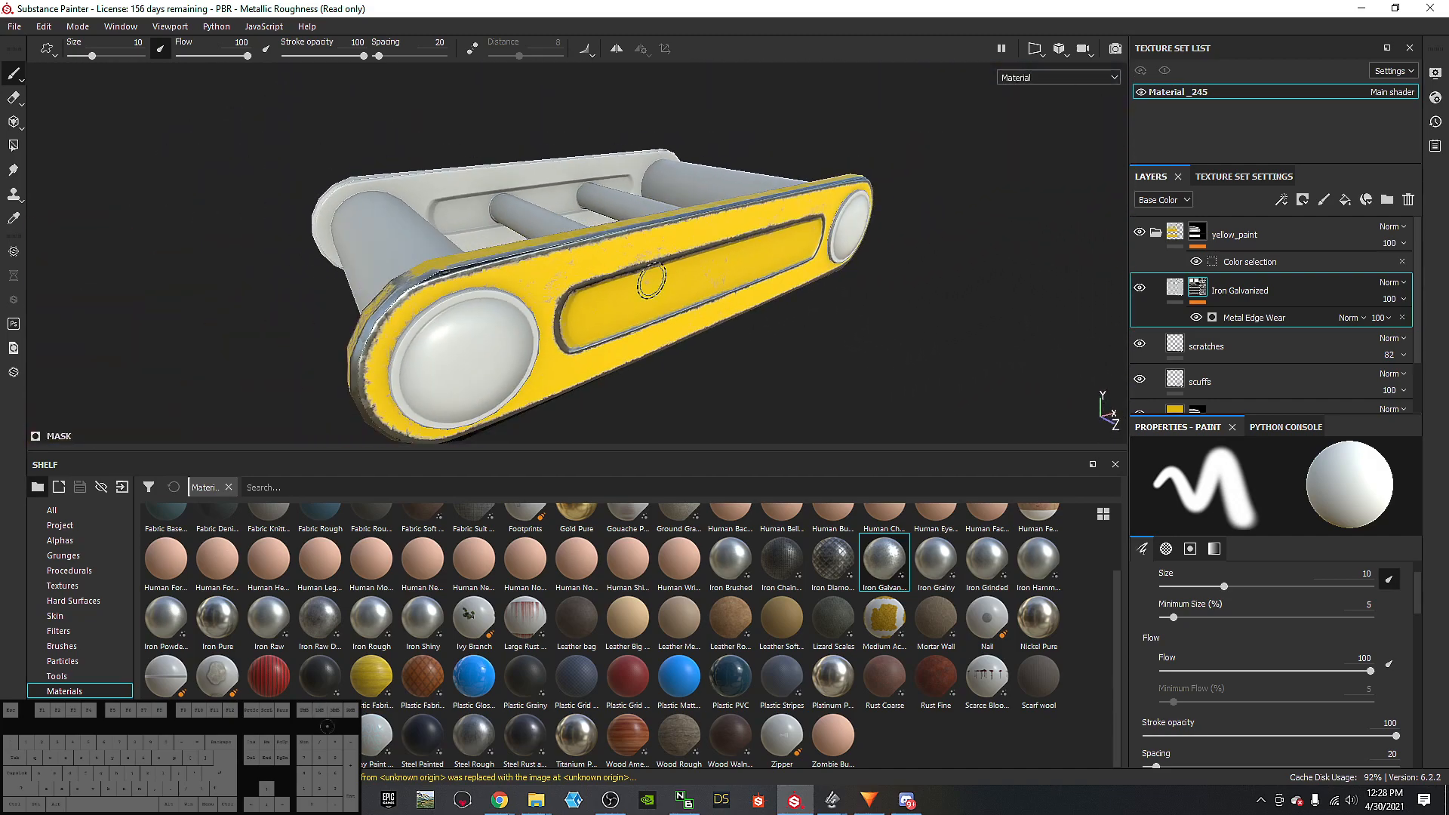
scroll(702, 294, "down", 3)
left_click_drag(731, 301, 824, 288, "alt")
scroll(557, 256, "up", 3)
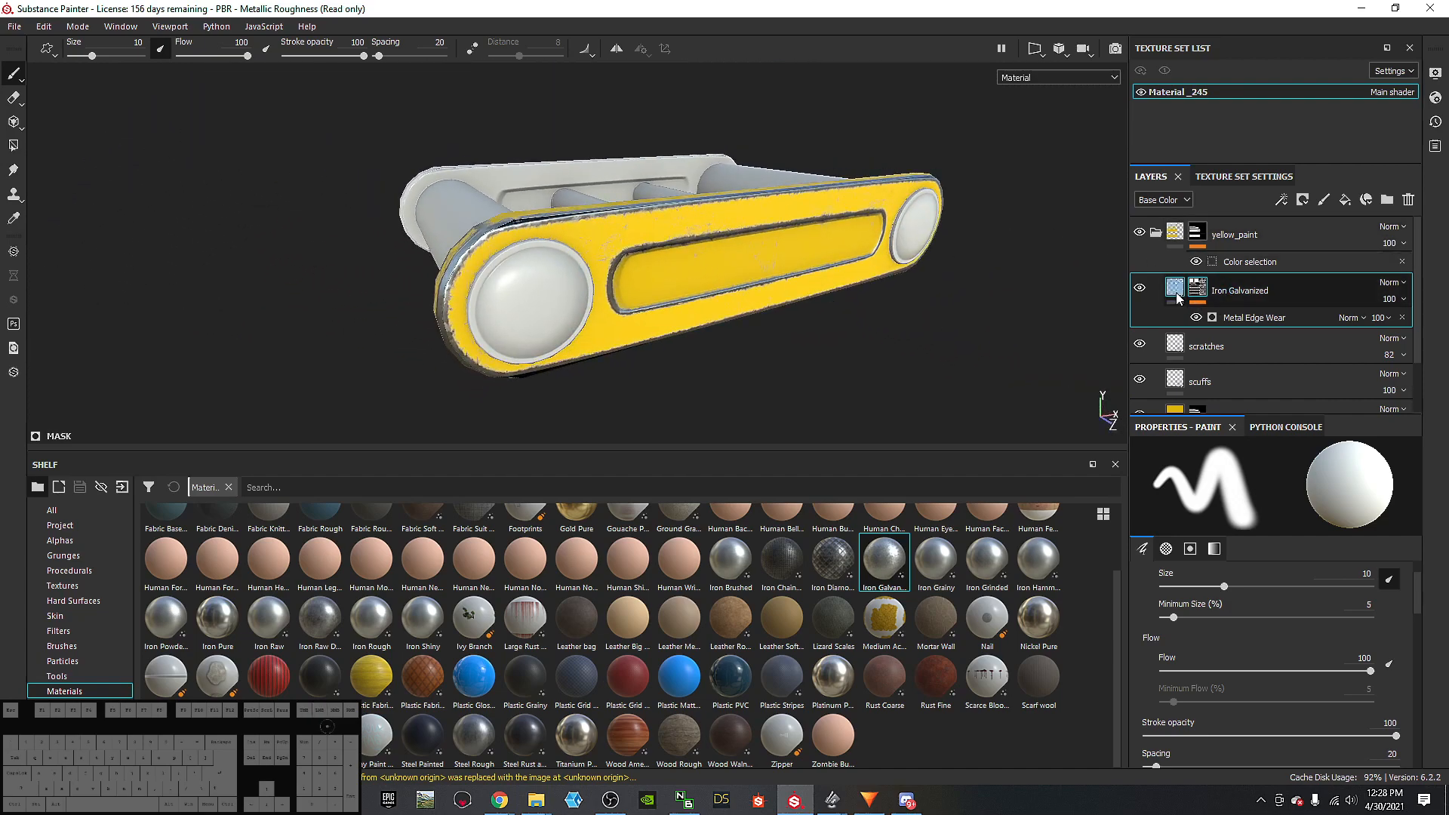
Step: Set the Wear Level of the Iron Galvanized layer's Metal Edge Wear generator to 0.39
left_click(1245, 322)
left_click_drag(837, 343, 623, 302, "alt")
middle_click_drag(623, 303, 608, 291, "alt")
scroll(616, 300, "down", 2)
scroll(617, 300, "up", 4)
left_click_drag(616, 299, 771, 341, "alt")
middle_click_drag(771, 341, 769, 232, "alt")
left_click_drag(769, 232, 777, 272, "alt")
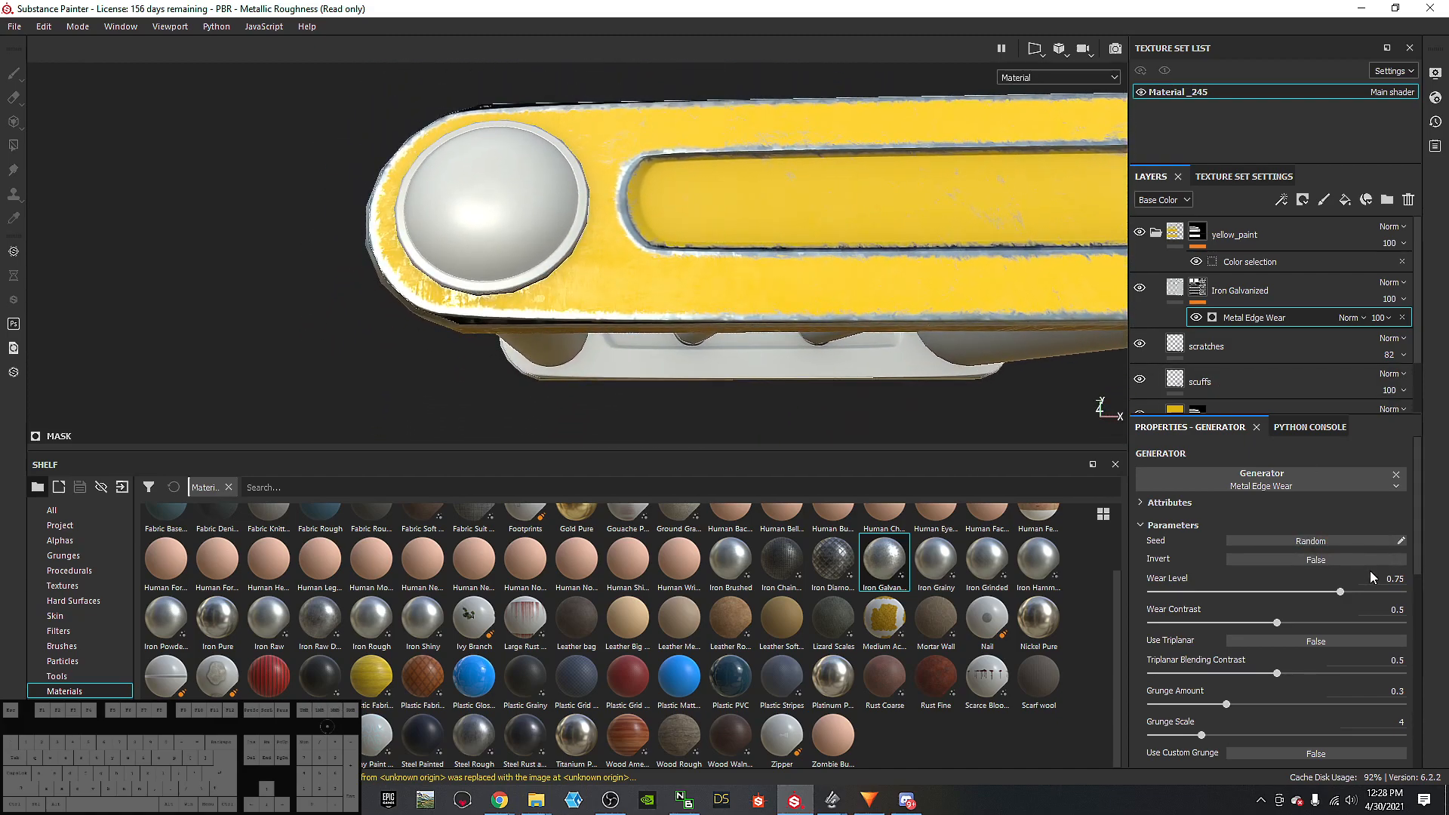
left_click_drag(1319, 600, 1244, 600)
left_click_drag(800, 339, 535, 295, "alt")
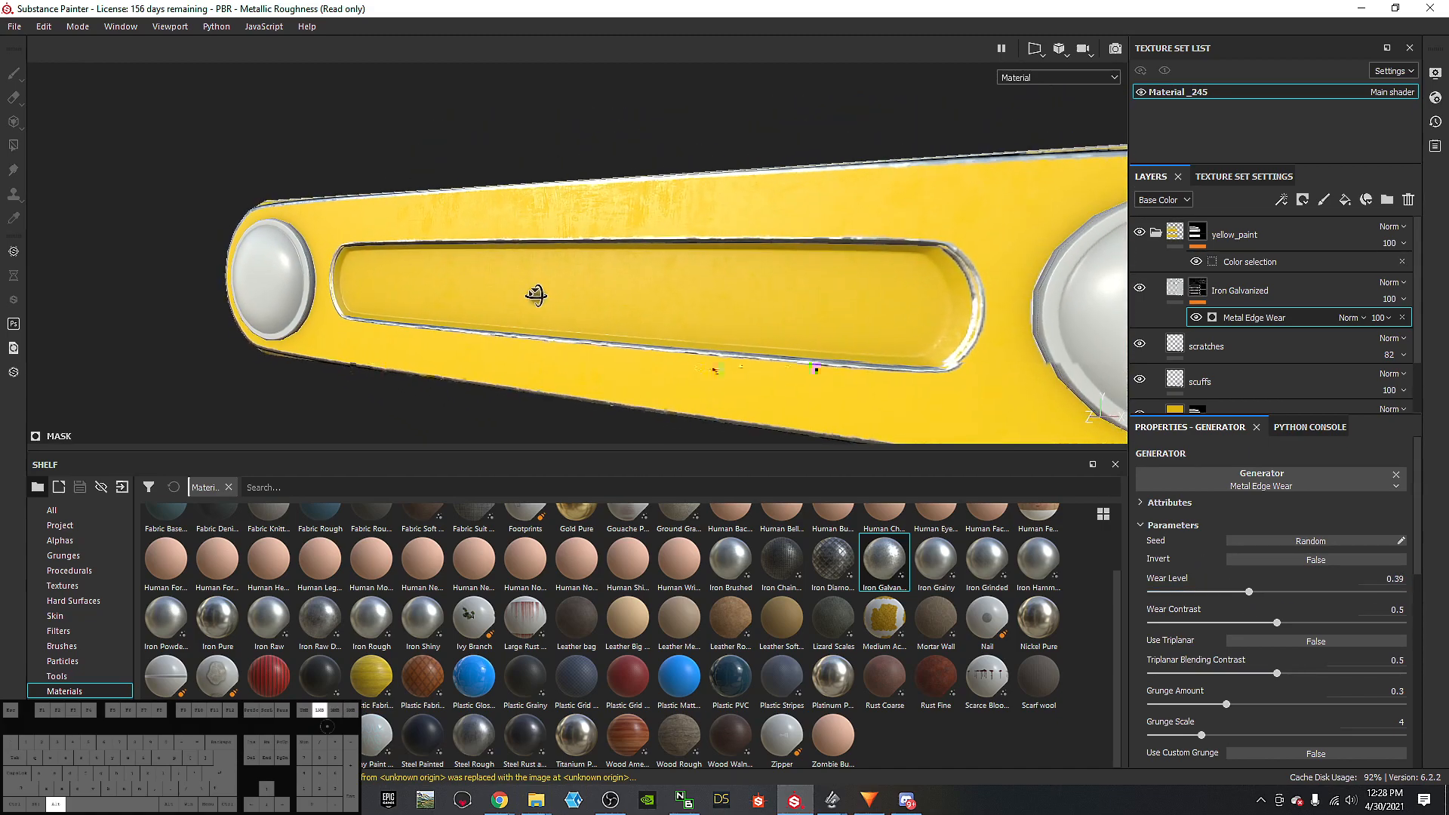